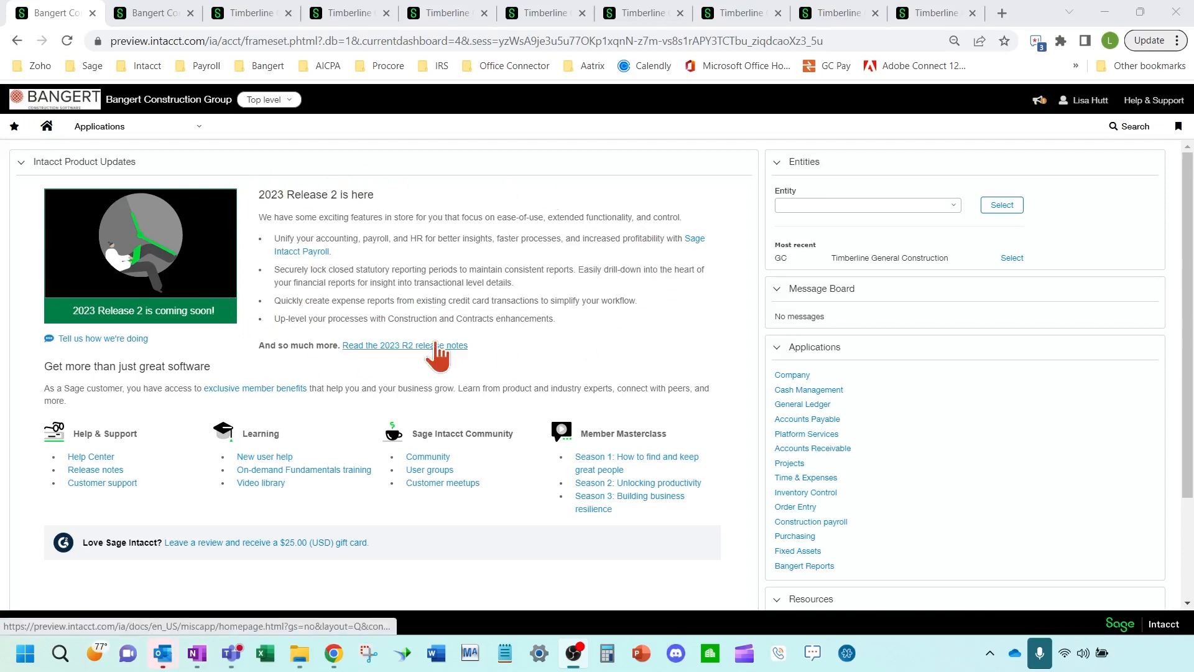
Step: Open the 2023 R2 release notes and browse to the list of all changes for Company and Administration
{"action": "left_click", "coordinate": [461, 347]}
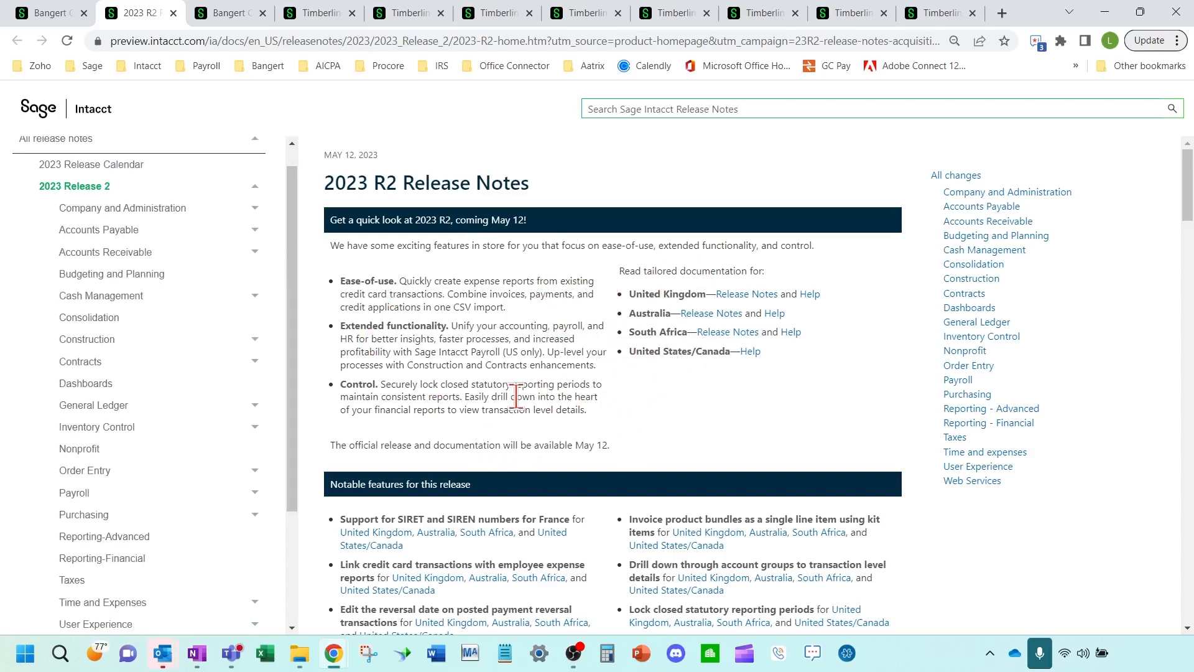
{"action": "scroll", "coordinate": [515, 392], "scroll_direction": "down", "scroll_amount": 3}
{"action": "scroll", "coordinate": [518, 401], "scroll_direction": "down", "scroll_amount": 5}
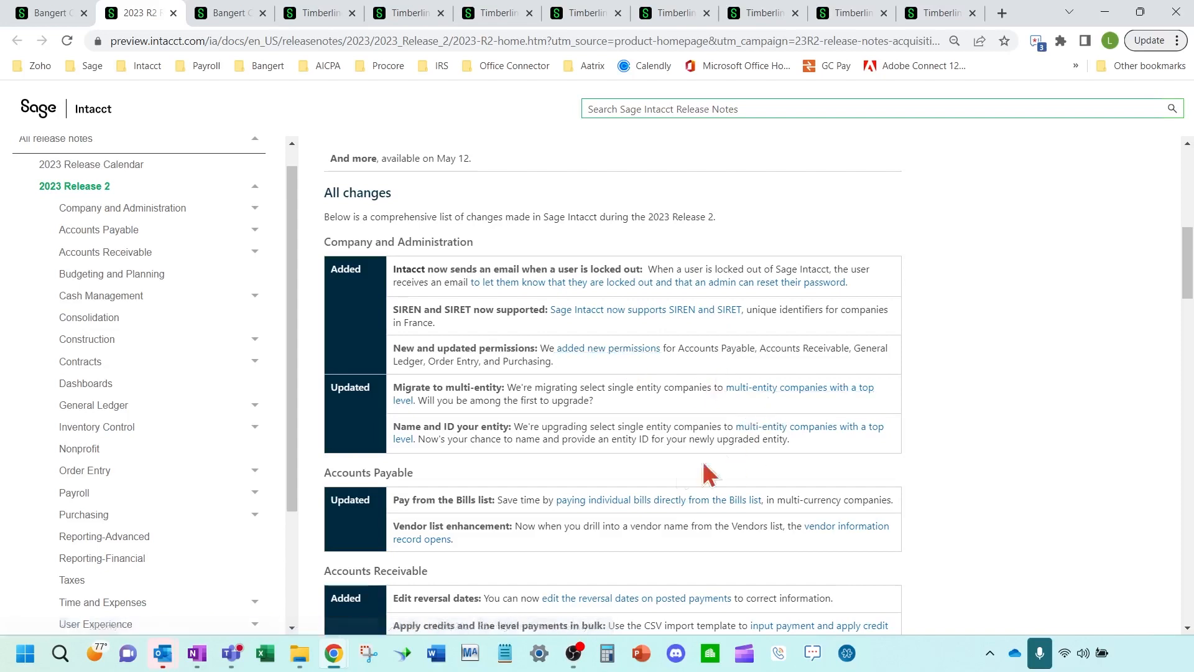
Step: Read through the release note on migrating single-entity companies to multi-entity with a top level, and return to the release notes overview
{"action": "left_click", "coordinate": [772, 394]}
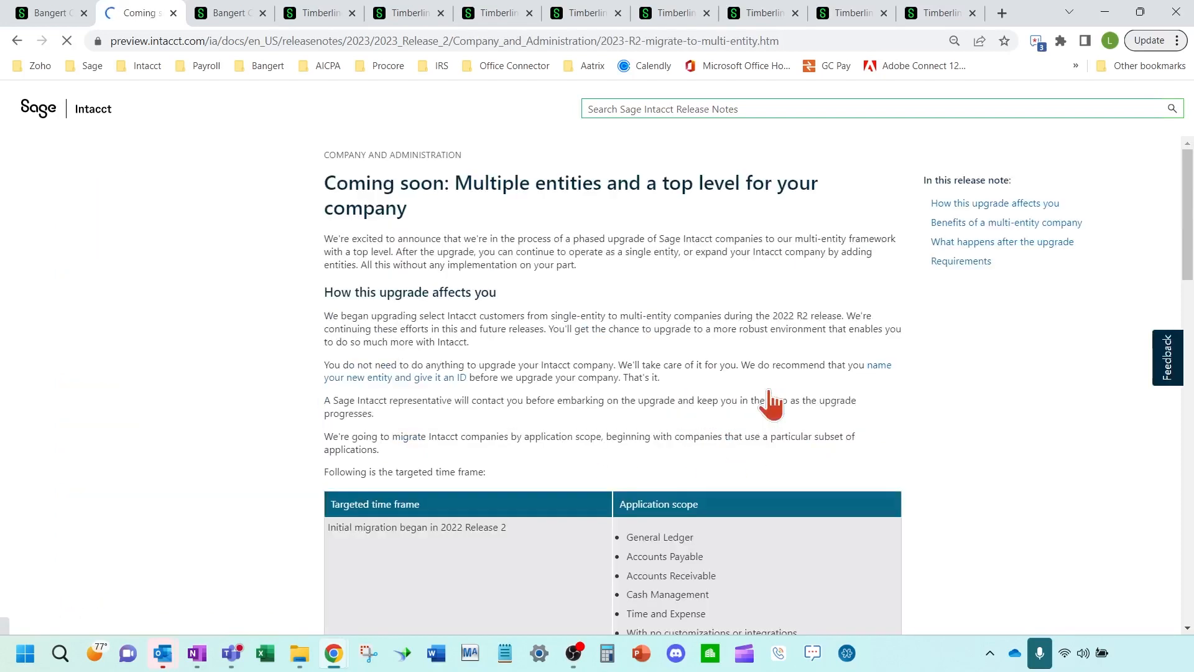
{"action": "scroll", "coordinate": [604, 332], "scroll_direction": "down", "scroll_amount": 2}
{"action": "scroll", "coordinate": [603, 334], "scroll_direction": "down", "scroll_amount": 12}
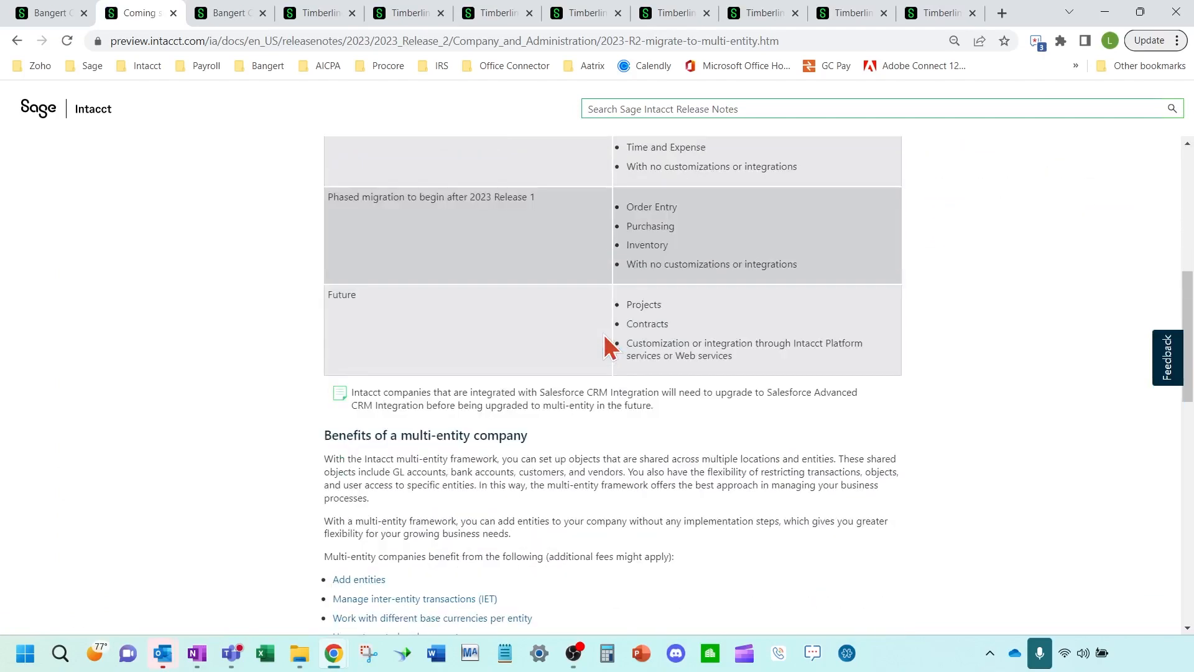
{"action": "scroll", "coordinate": [604, 337], "scroll_direction": "down", "scroll_amount": 5}
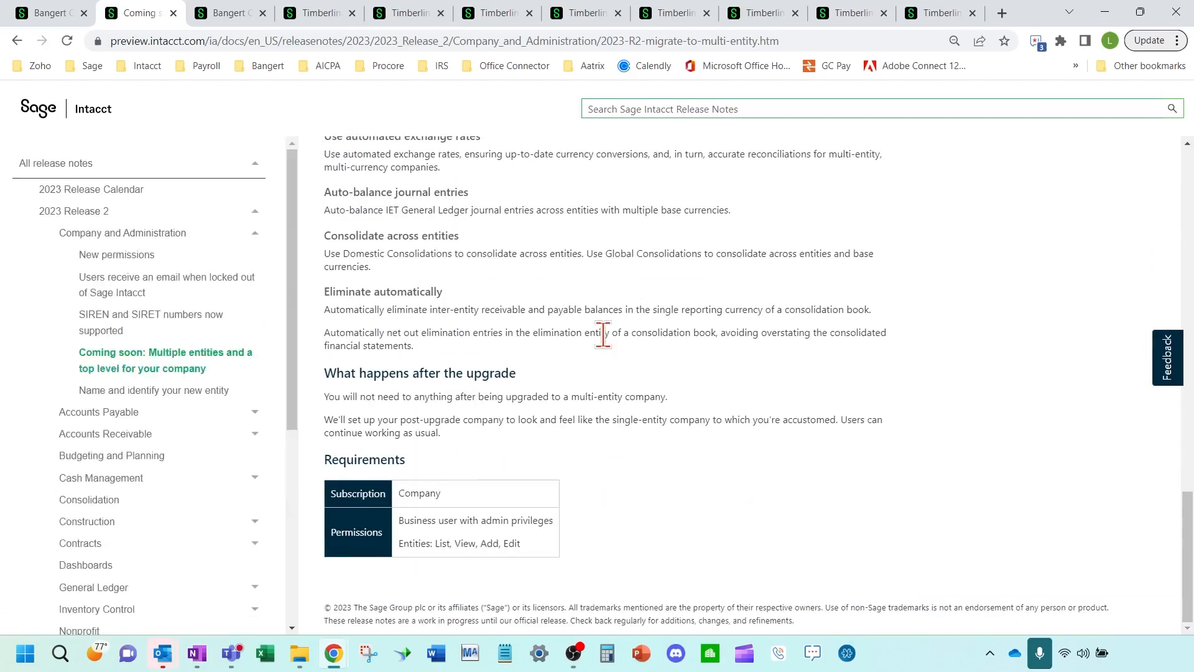
{"action": "scroll", "coordinate": [604, 334], "scroll_direction": "up", "scroll_amount": 18}
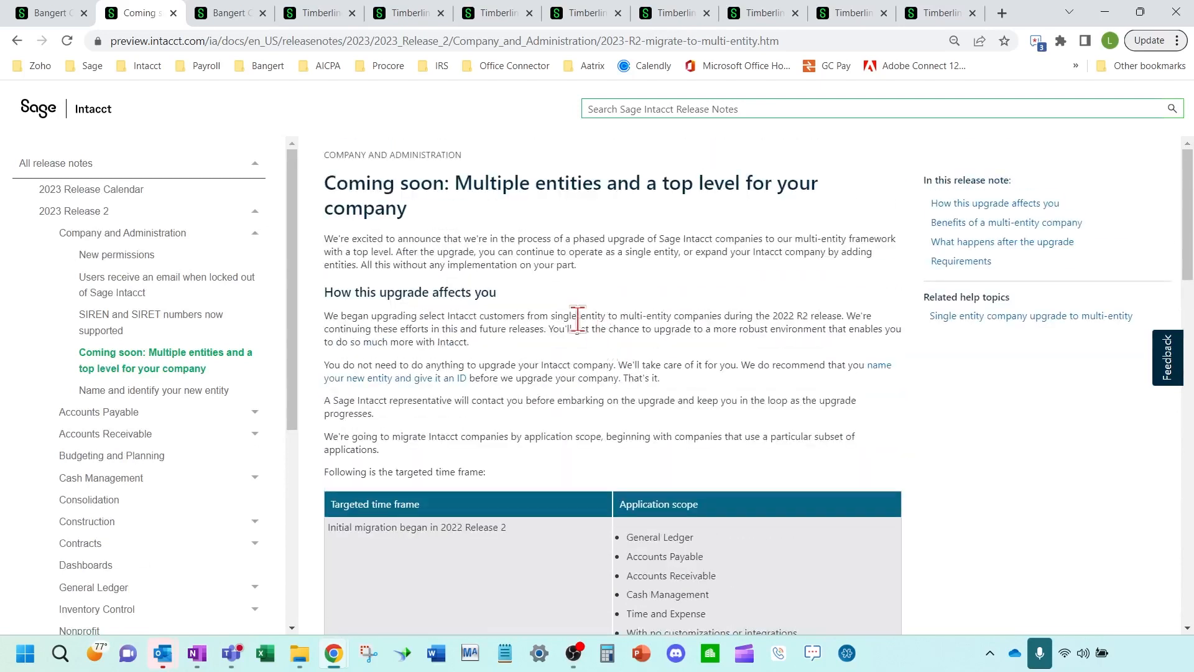
{"action": "left_click", "coordinate": [15, 41]}
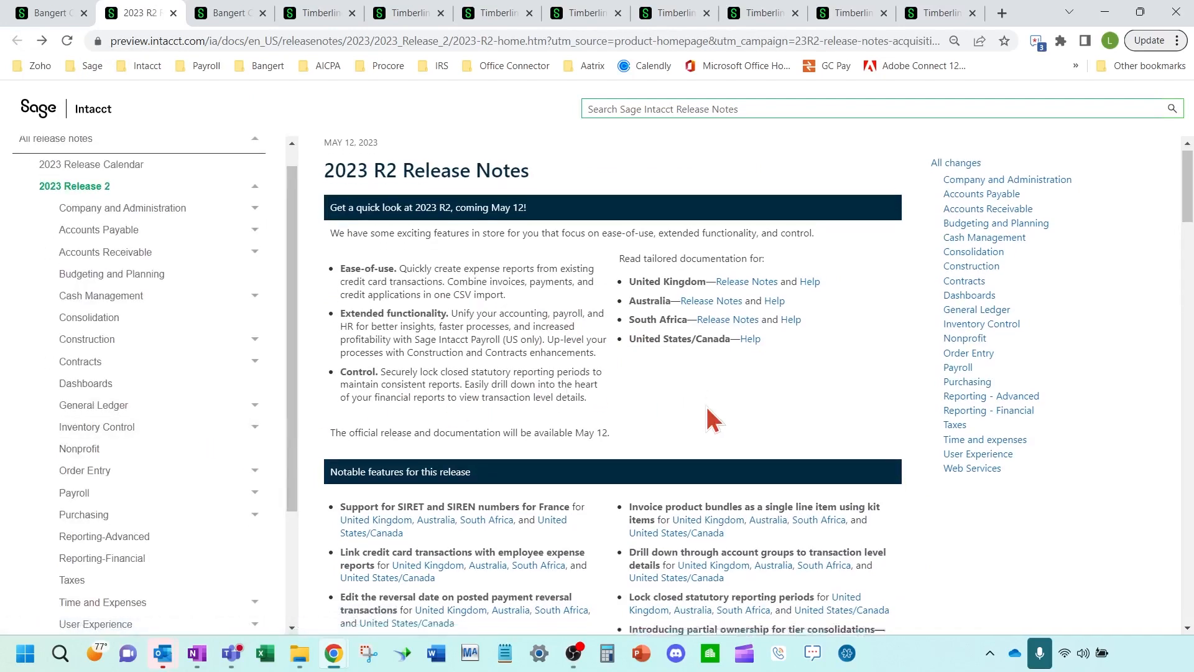
Step: Open the Accounts Payable release note on the vendor list enhancement and review its content
{"action": "scroll", "coordinate": [707, 409], "scroll_direction": "down", "scroll_amount": 13}
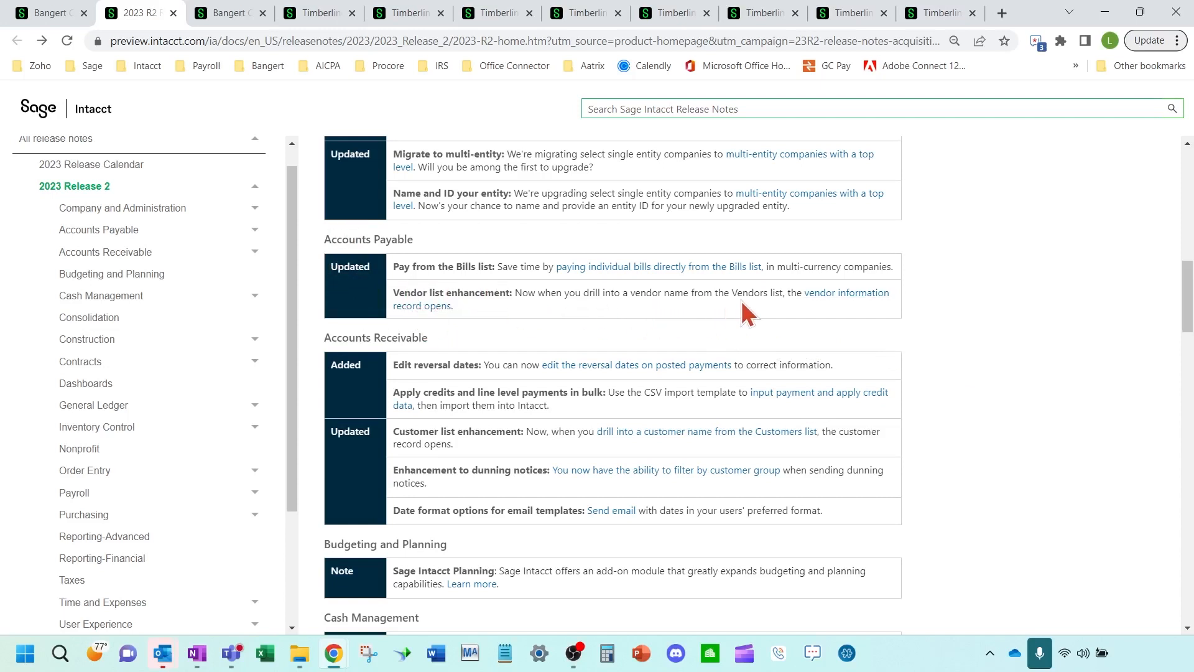
{"action": "left_click", "coordinate": [838, 298]}
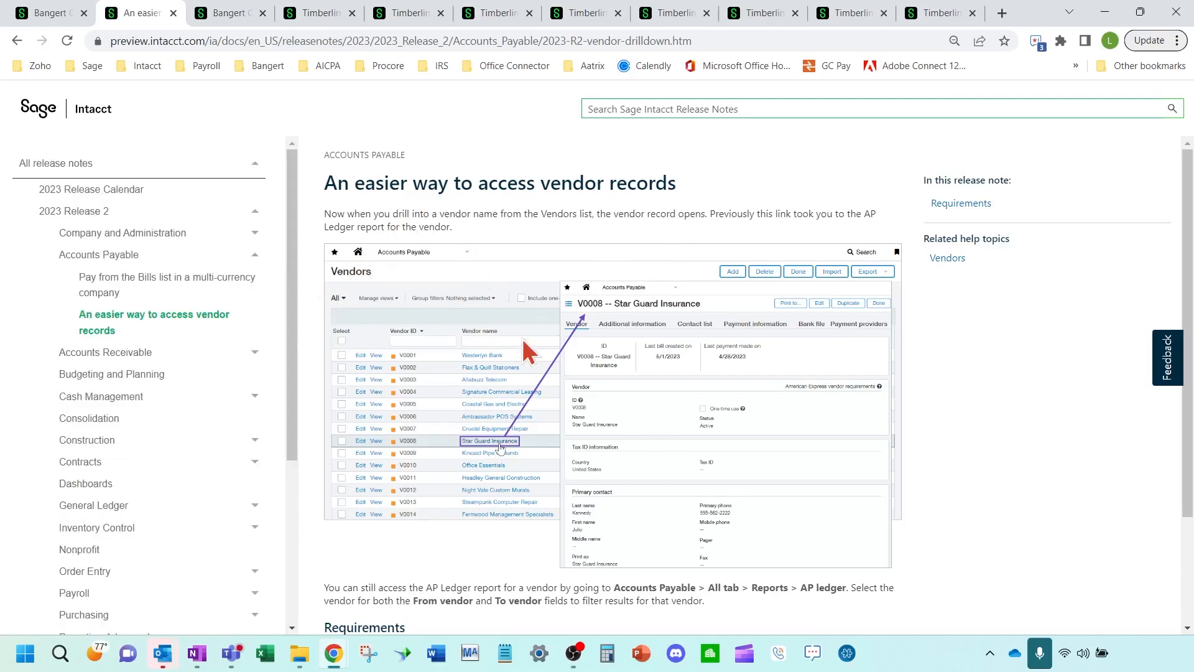
{"action": "scroll", "coordinate": [508, 366], "scroll_direction": "down", "scroll_amount": 3}
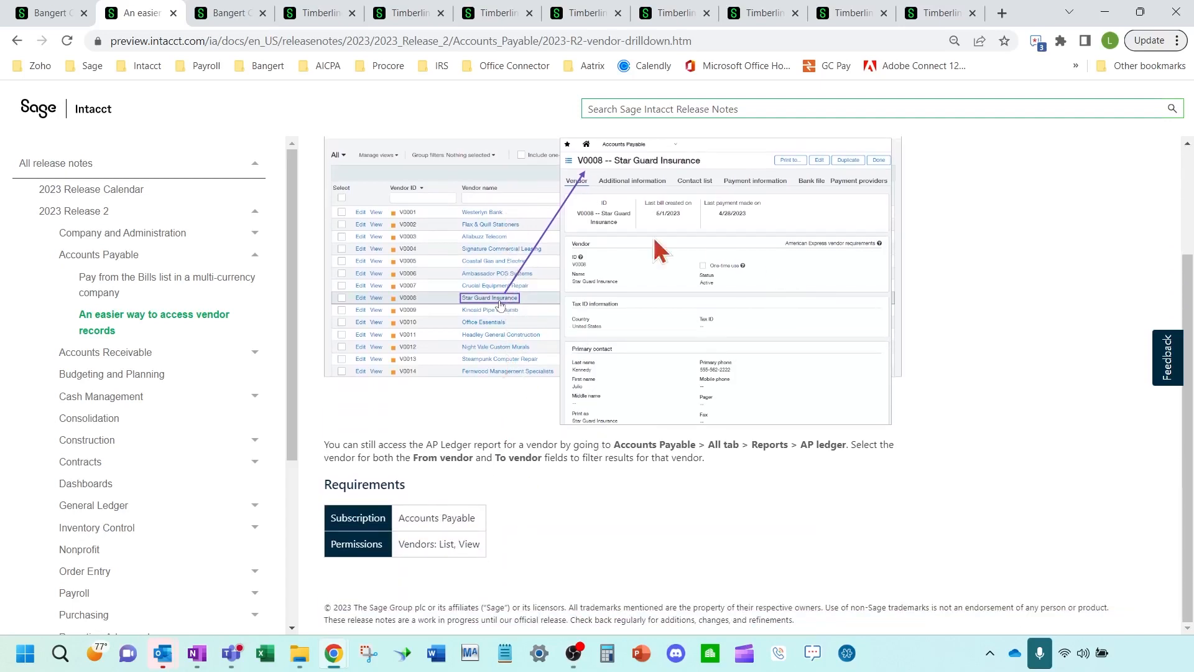
{"action": "scroll", "coordinate": [509, 366], "scroll_direction": "up", "scroll_amount": 3}
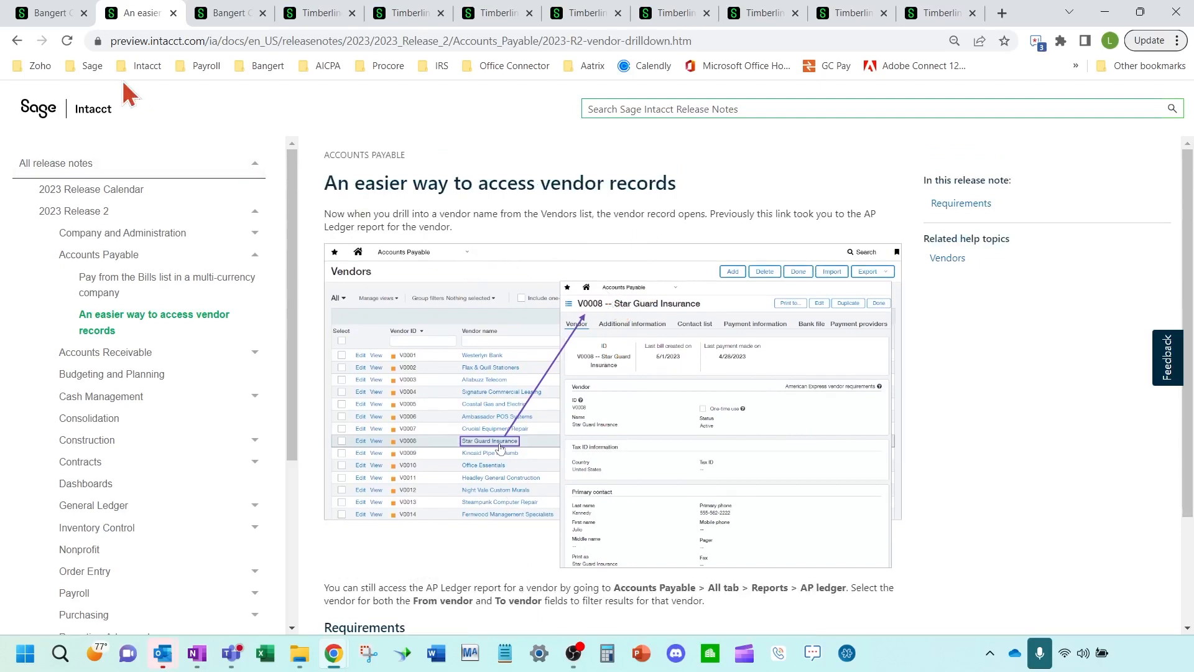
Step: Return to the company's top-level home page and open the Accounts Payable vendors list
{"action": "left_click", "coordinate": [45, 12]}
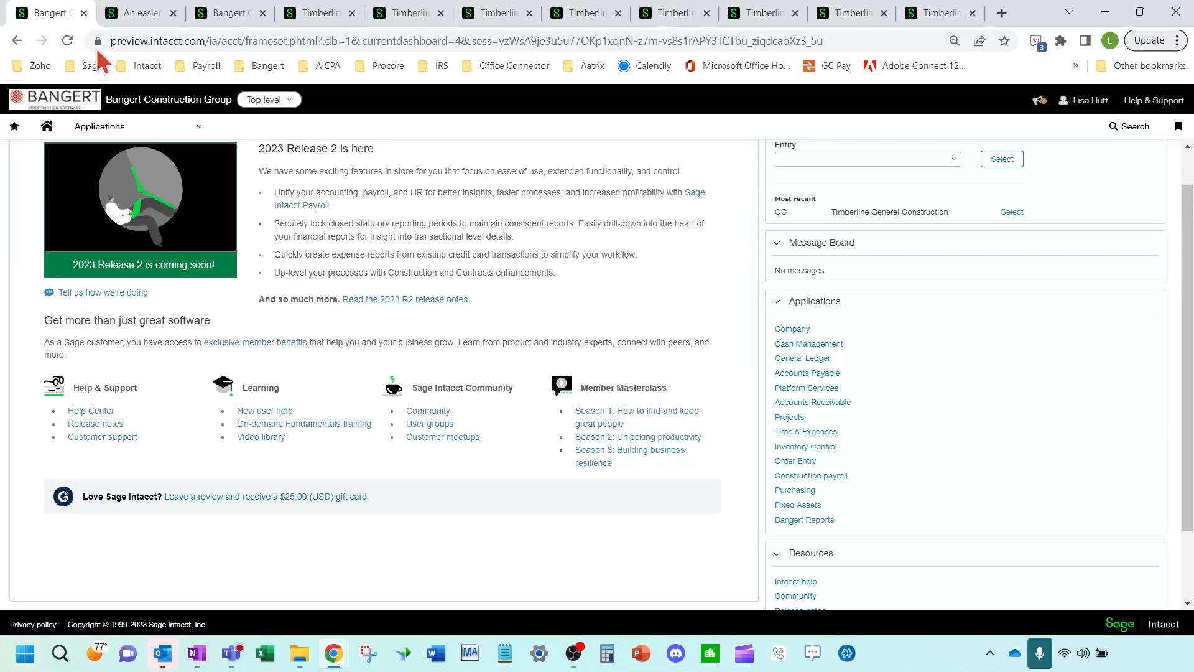
{"action": "left_click", "coordinate": [114, 128]}
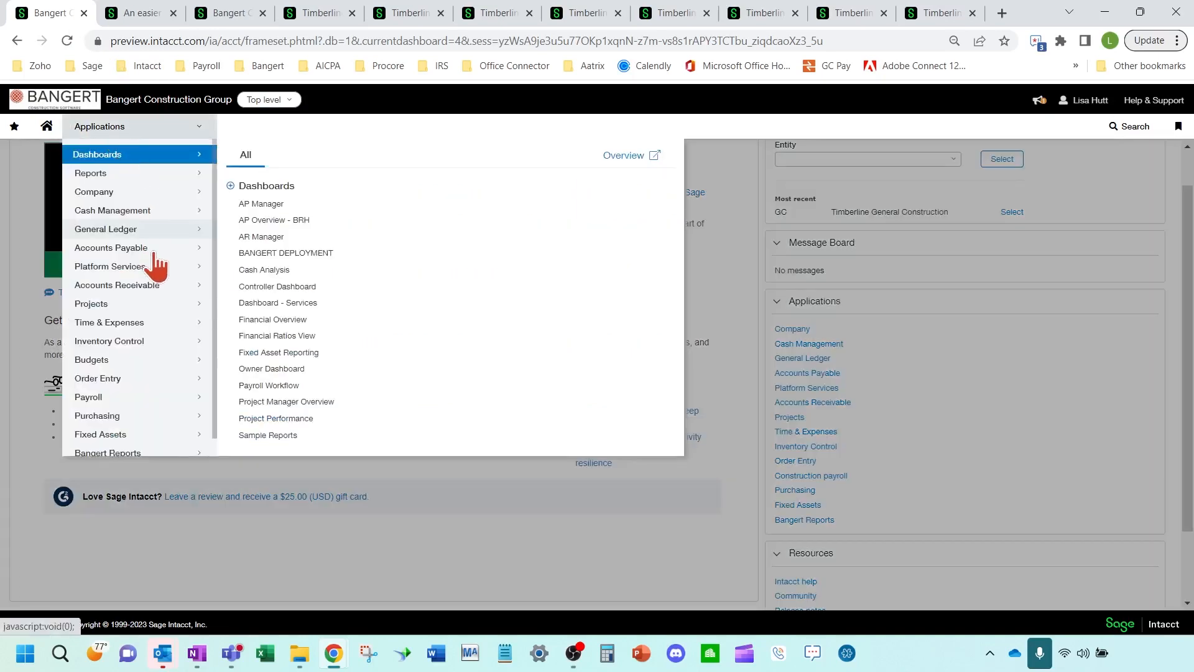
{"action": "mouse_move", "coordinate": [156, 248]}
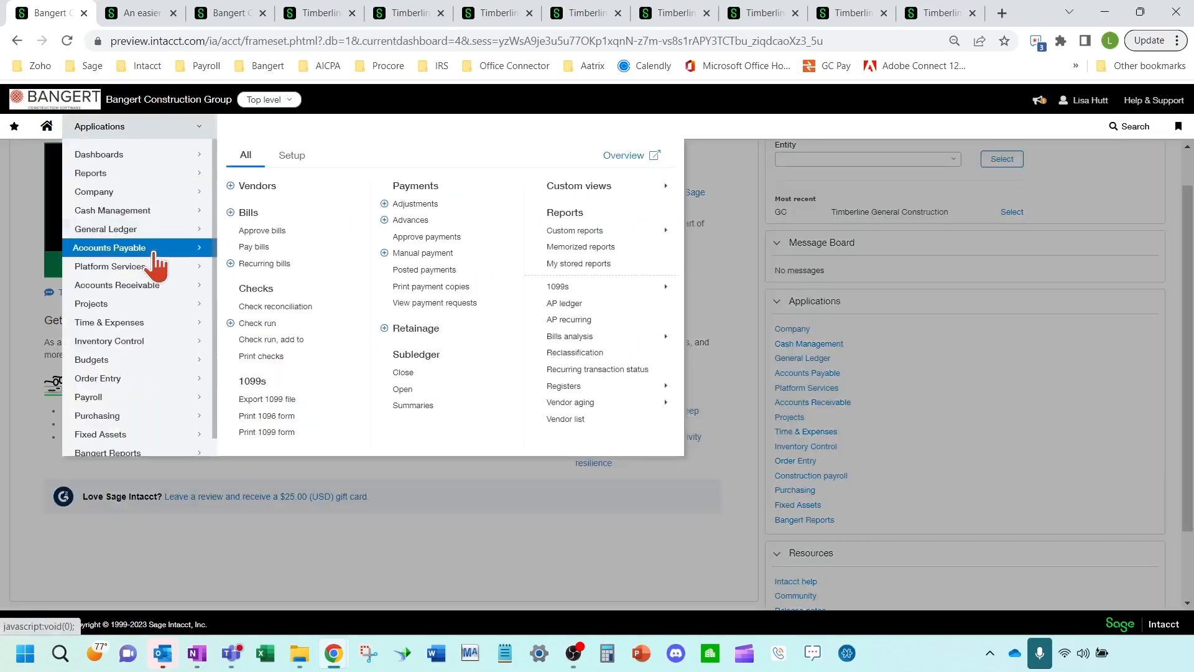
{"action": "left_click", "coordinate": [270, 189]}
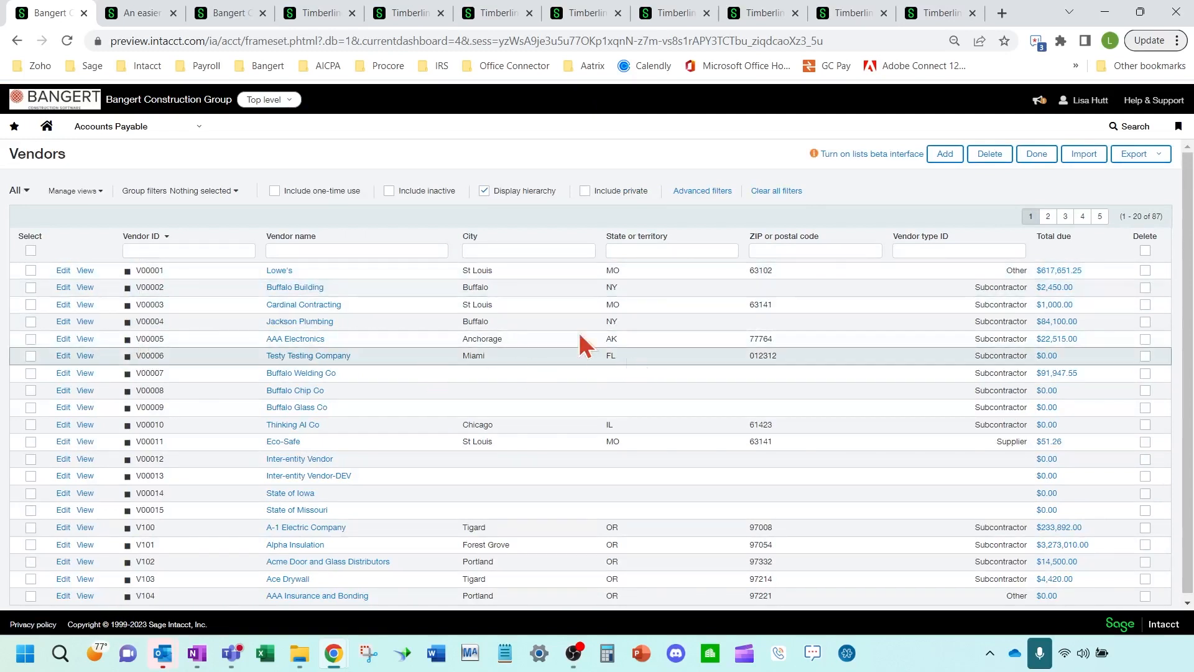
Step: Open the Lowe's vendor record from its name in the list and review its general, additional information and contact list details
{"action": "left_click", "coordinate": [273, 275]}
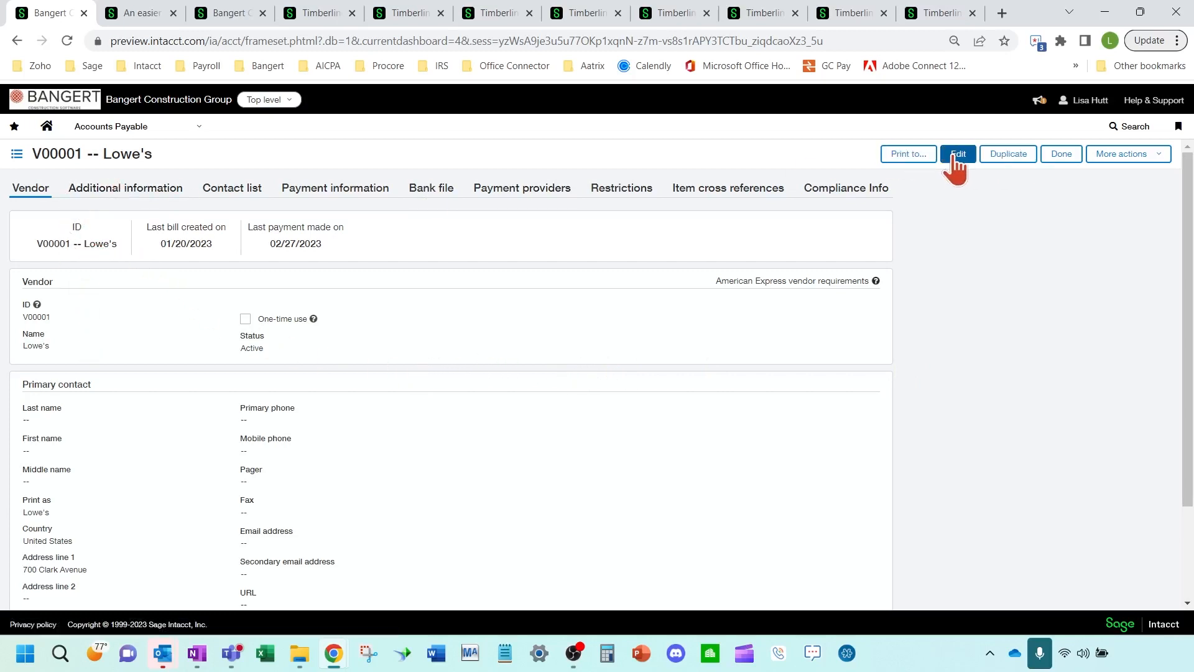
{"action": "scroll", "coordinate": [93, 373], "scroll_direction": "down", "scroll_amount": 1}
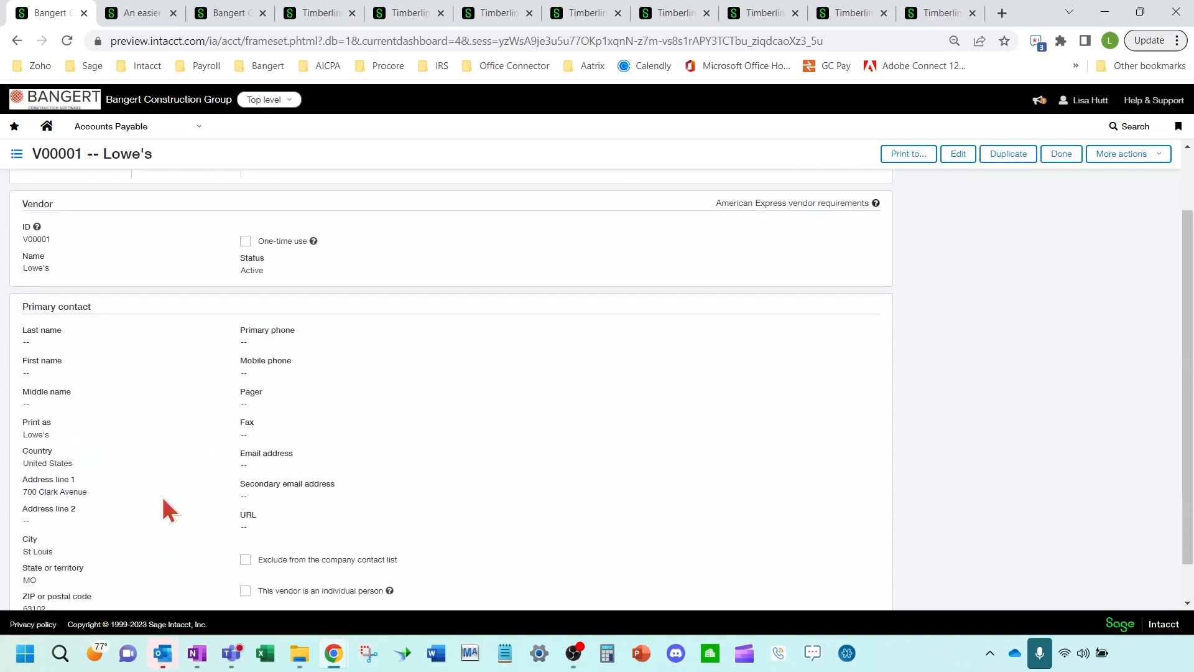
{"action": "scroll", "coordinate": [226, 501], "scroll_direction": "up", "scroll_amount": 1}
{"action": "left_click", "coordinate": [127, 190]}
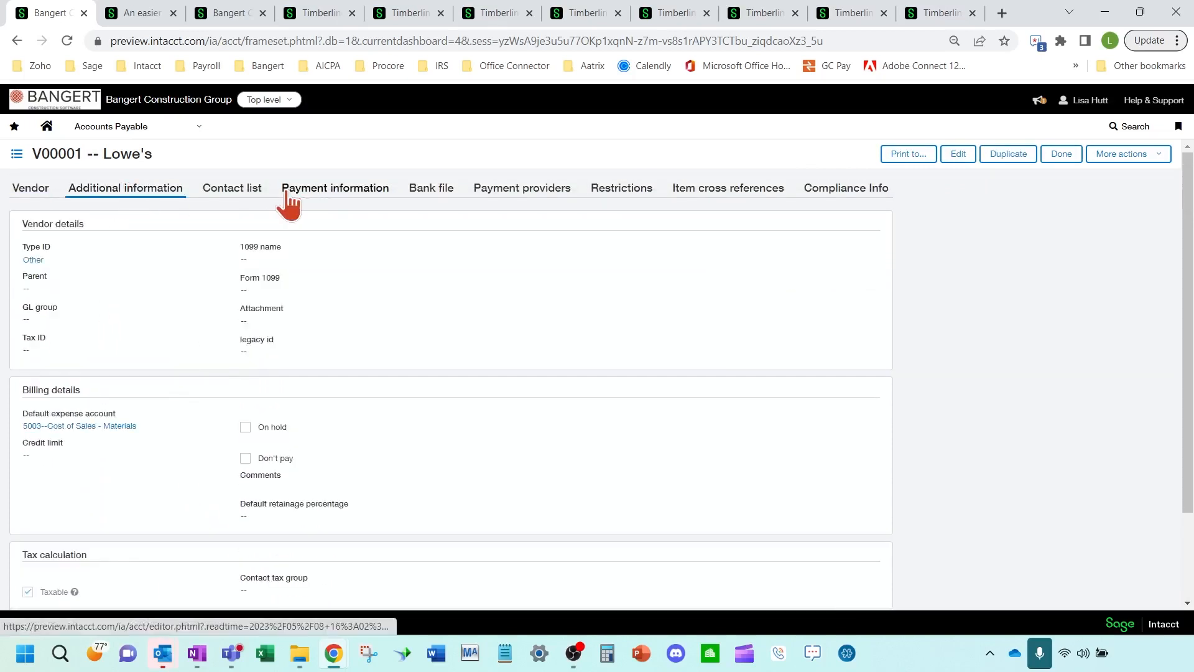
{"action": "left_click", "coordinate": [232, 190]}
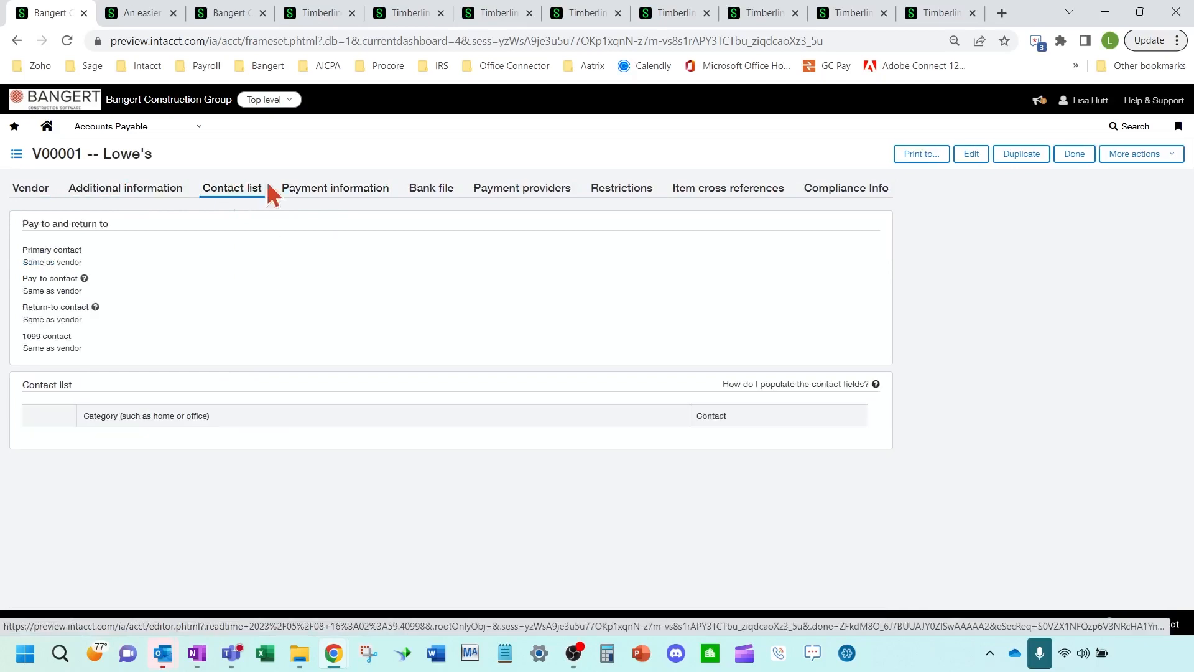
{"action": "left_click", "coordinate": [26, 190]}
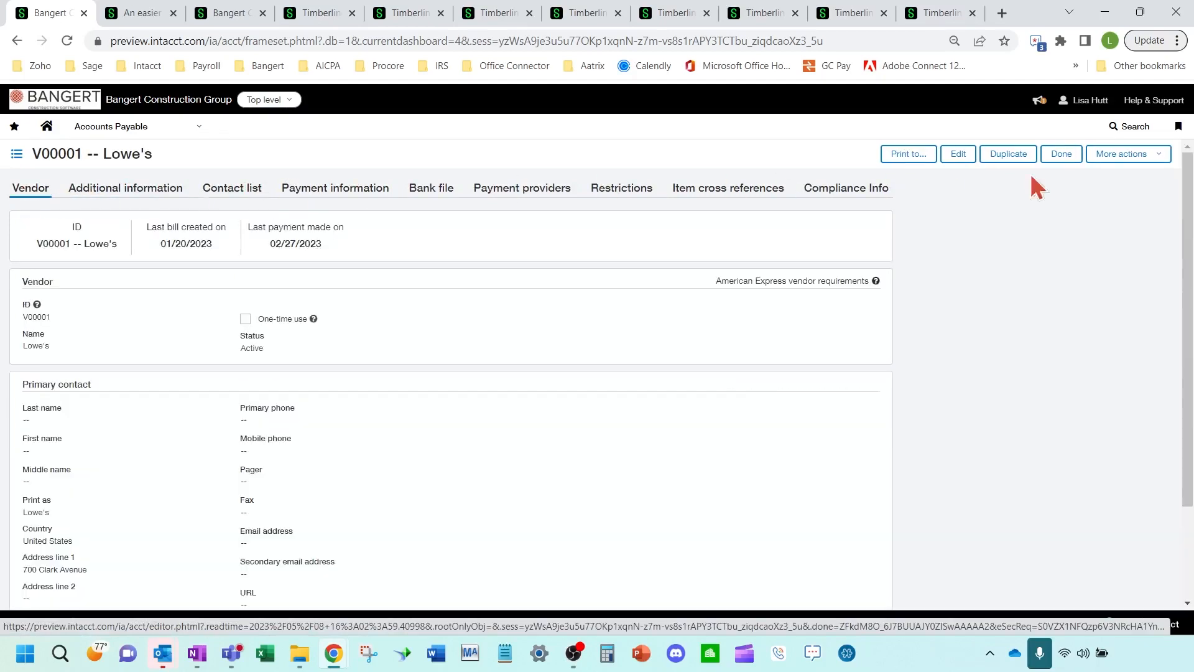
Step: Return to the vendors list in its beta interface and activate the Vendor ID and Vendor Name column filters
{"action": "left_click", "coordinate": [1061, 154]}
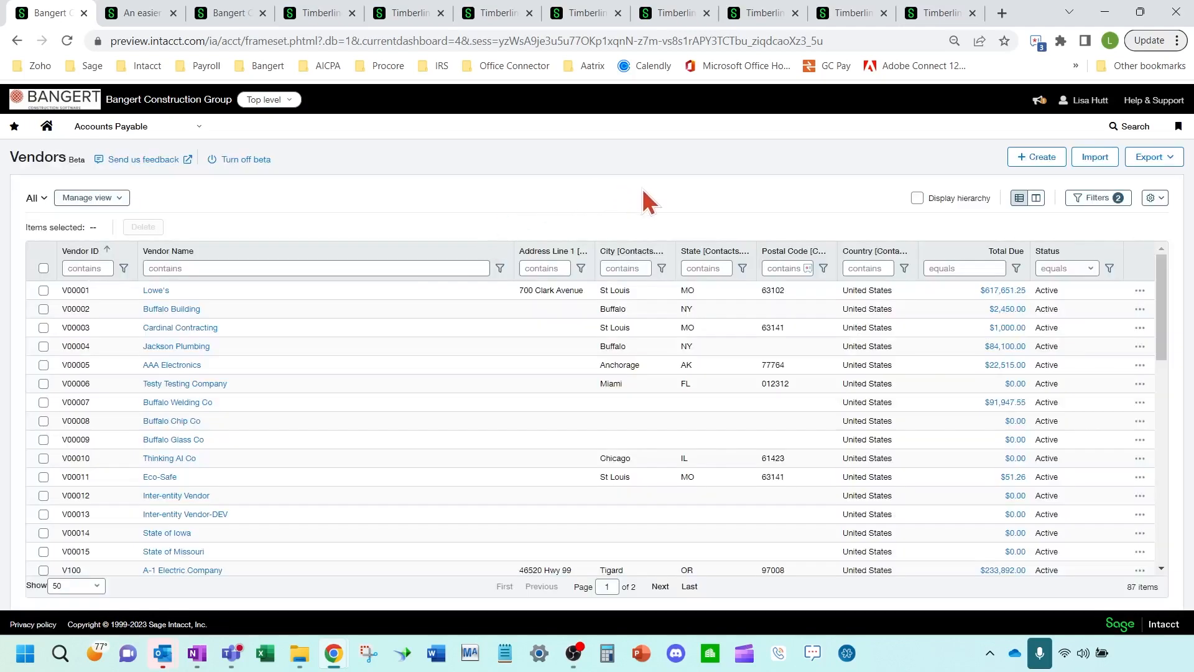
{"action": "left_click", "coordinate": [91, 268]}
{"action": "left_click", "coordinate": [233, 267]}
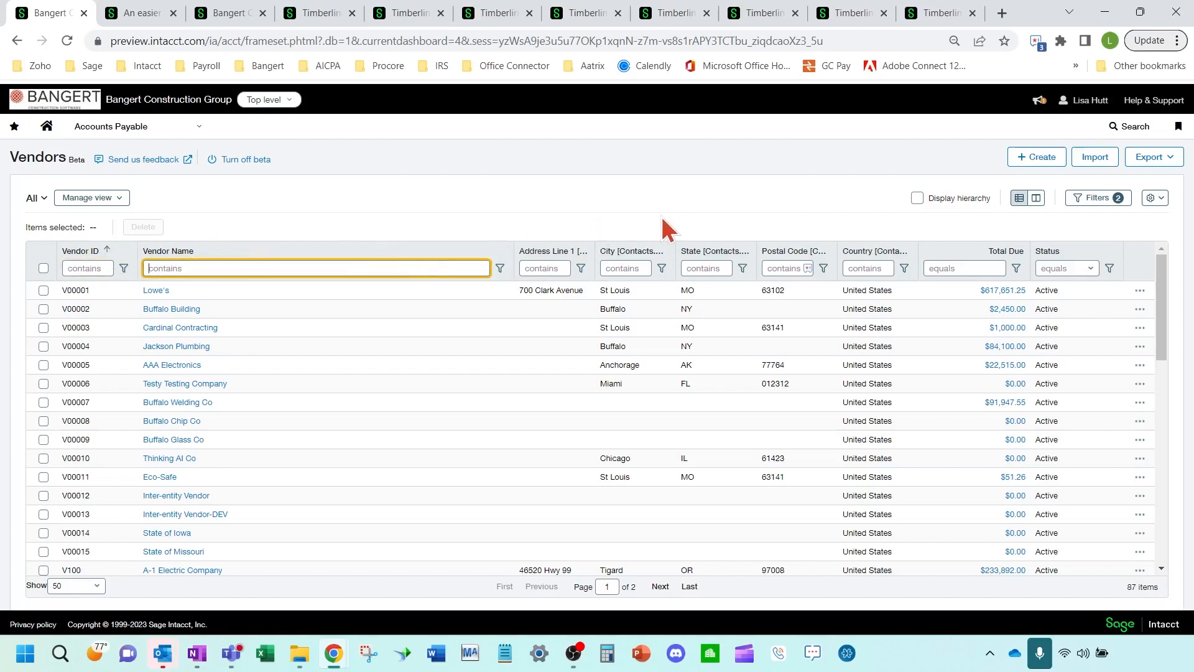
Step: Change the second advanced filter criterion for the vendors list to On Hold equals true
{"action": "left_click", "coordinate": [1095, 199]}
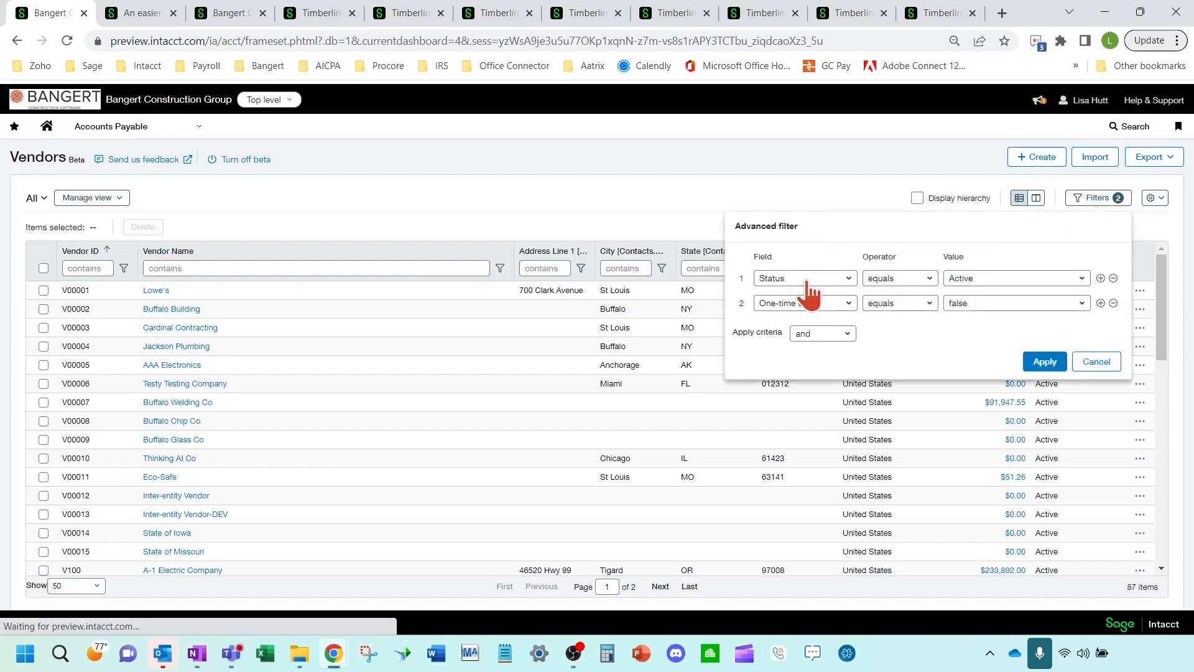
{"action": "left_click", "coordinate": [831, 308]}
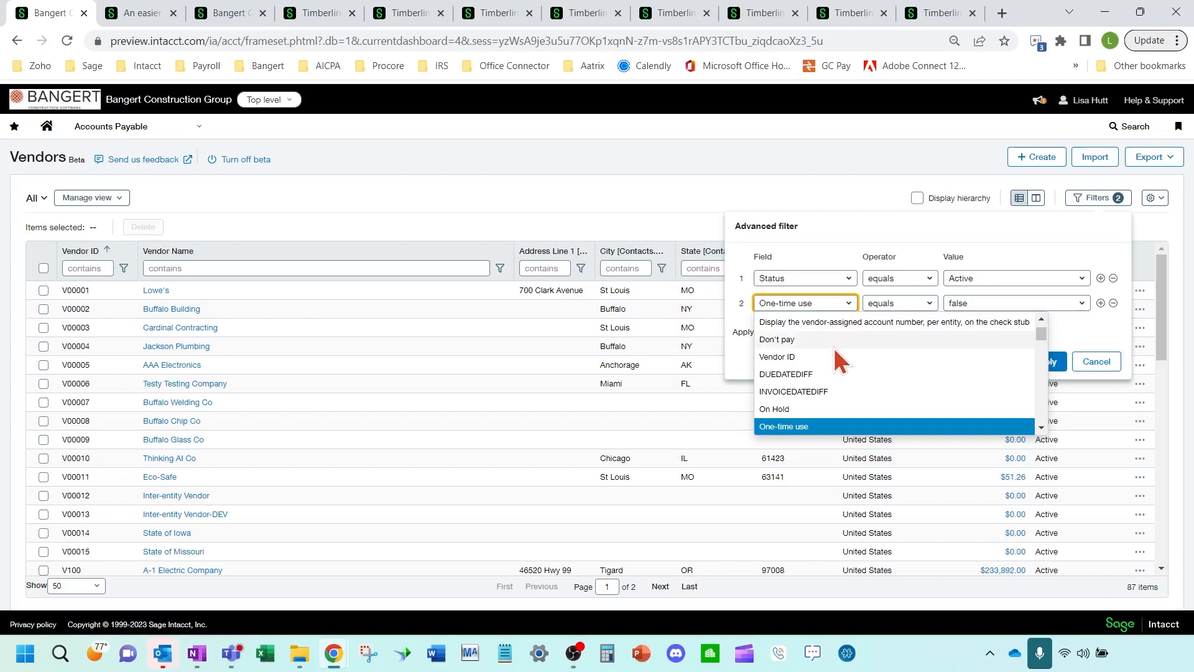
{"action": "left_click", "coordinate": [847, 411]}
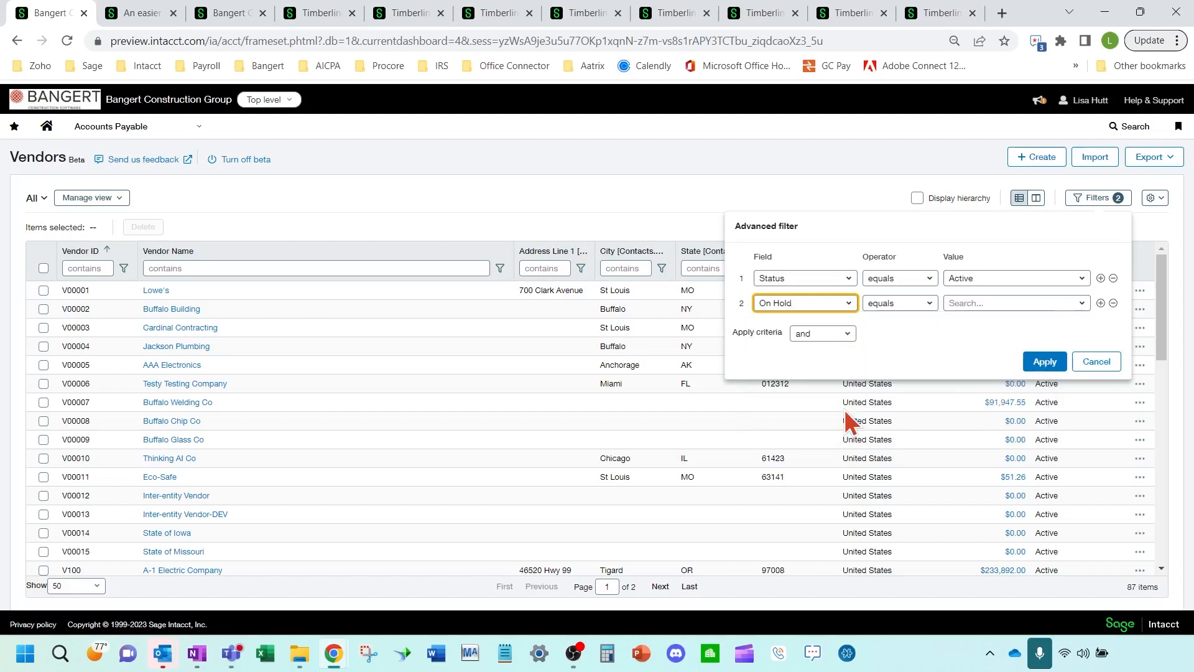
{"action": "left_click", "coordinate": [968, 304]}
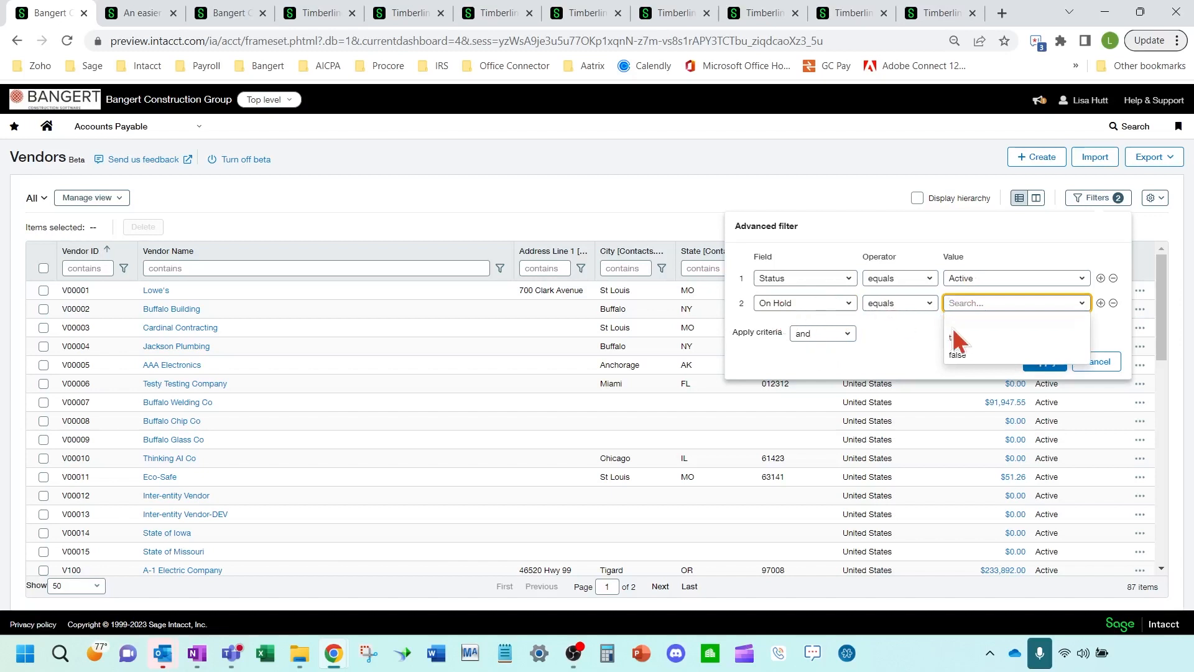
{"action": "left_click", "coordinate": [964, 345]}
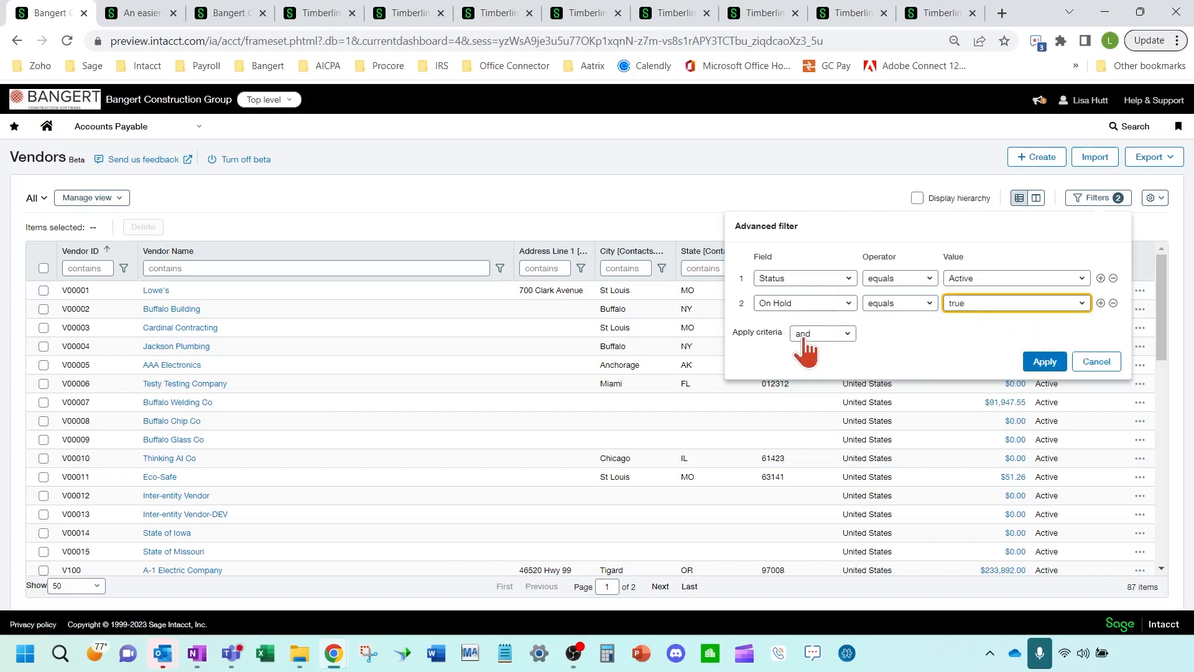
Step: Add a third advanced filter criterion on the Credit Limit field
{"action": "left_click", "coordinate": [1100, 303]}
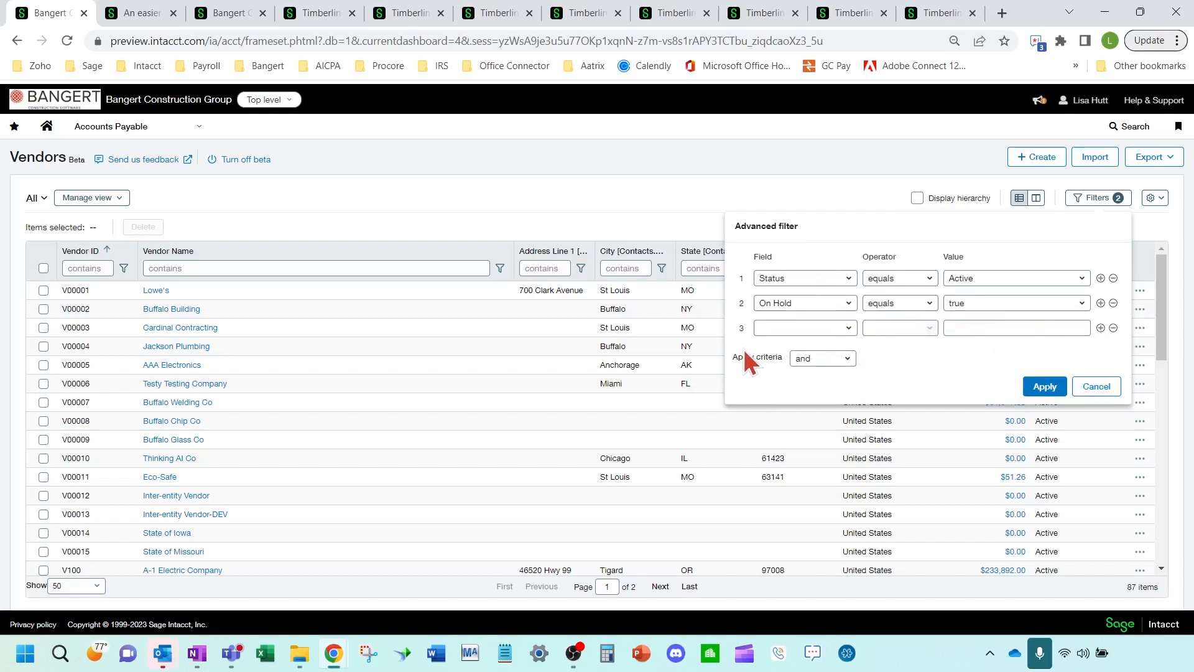
{"action": "left_click", "coordinate": [813, 330]}
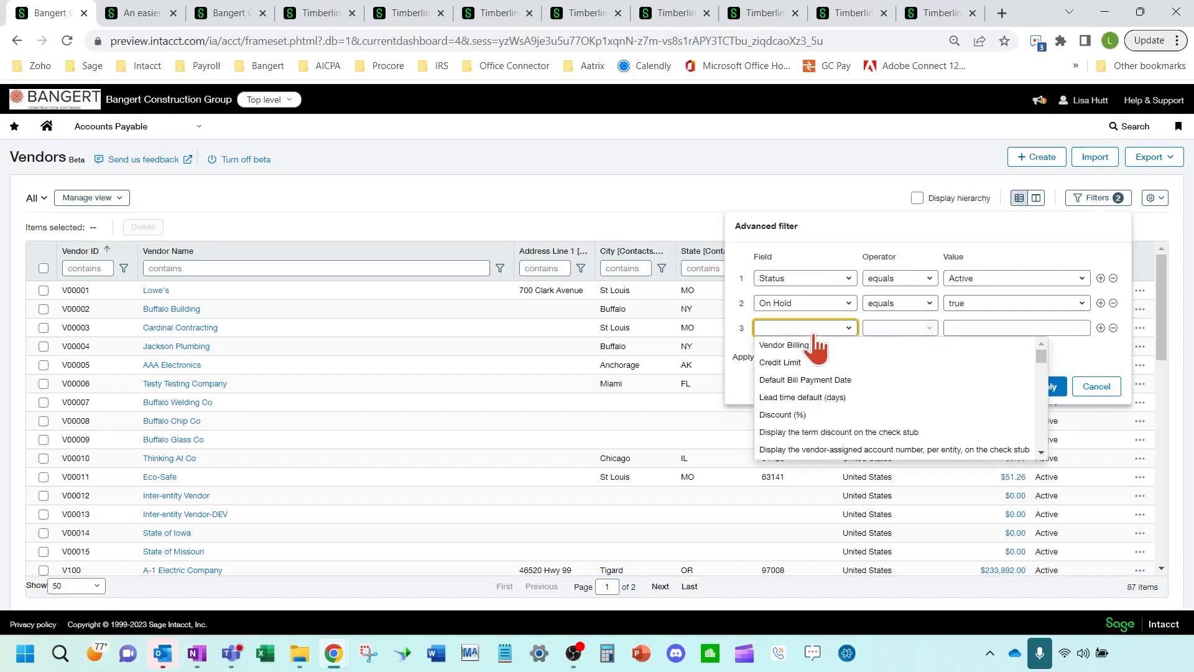
{"action": "left_click", "coordinate": [847, 364]}
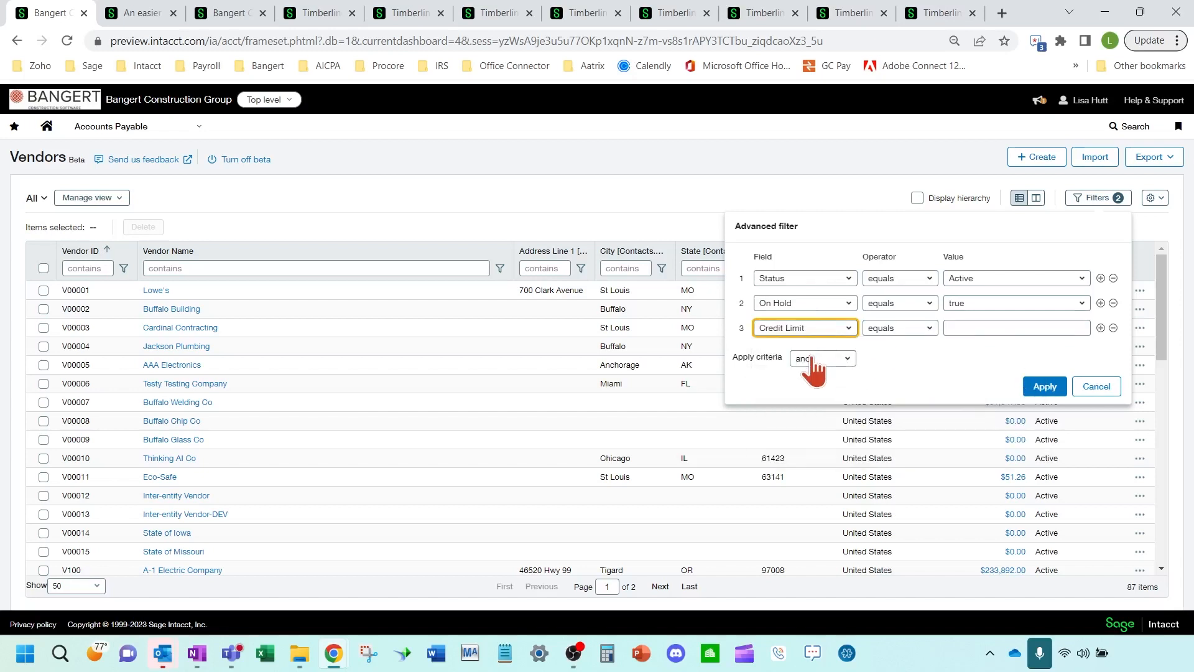
Step: Check the and/or choices and the field and value options of the advanced filter, and discard the filter changes
{"action": "left_click", "coordinate": [825, 361]}
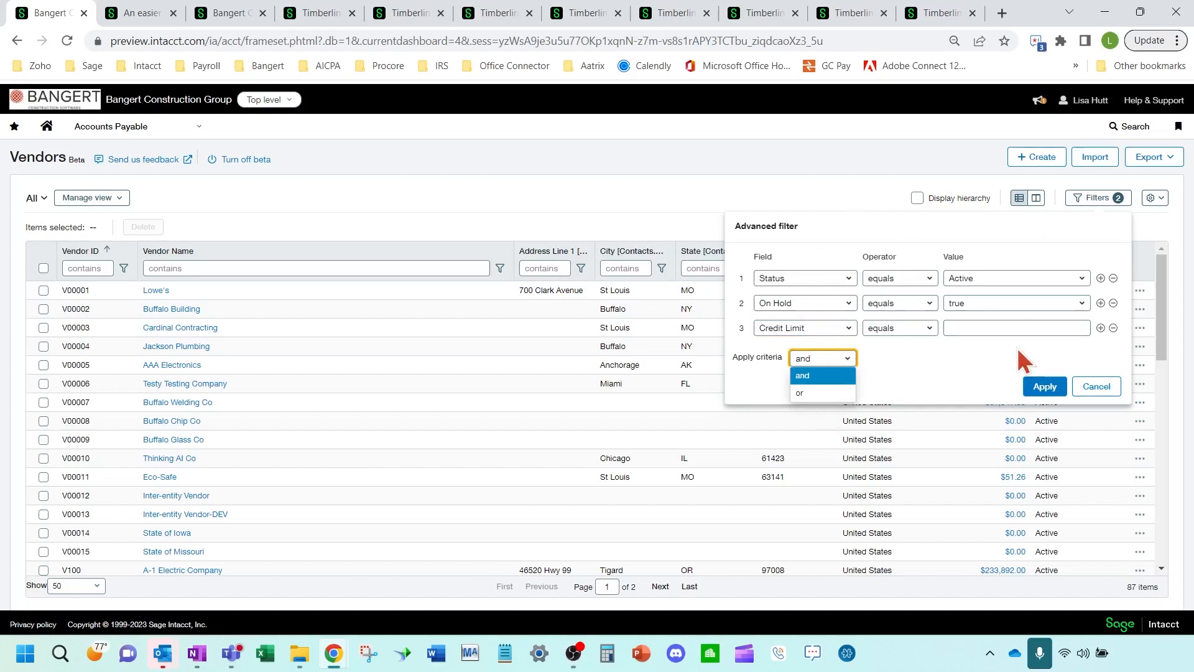
{"action": "left_click", "coordinate": [809, 302]}
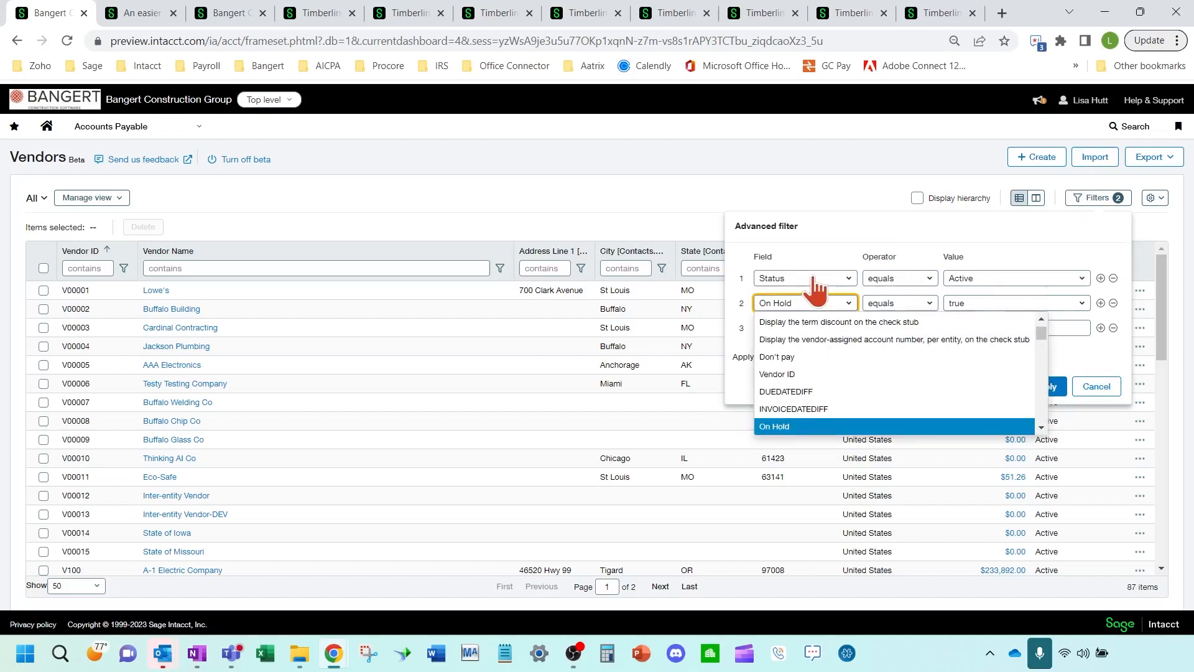
{"action": "left_click", "coordinate": [807, 280]}
{"action": "left_click", "coordinate": [1083, 301]}
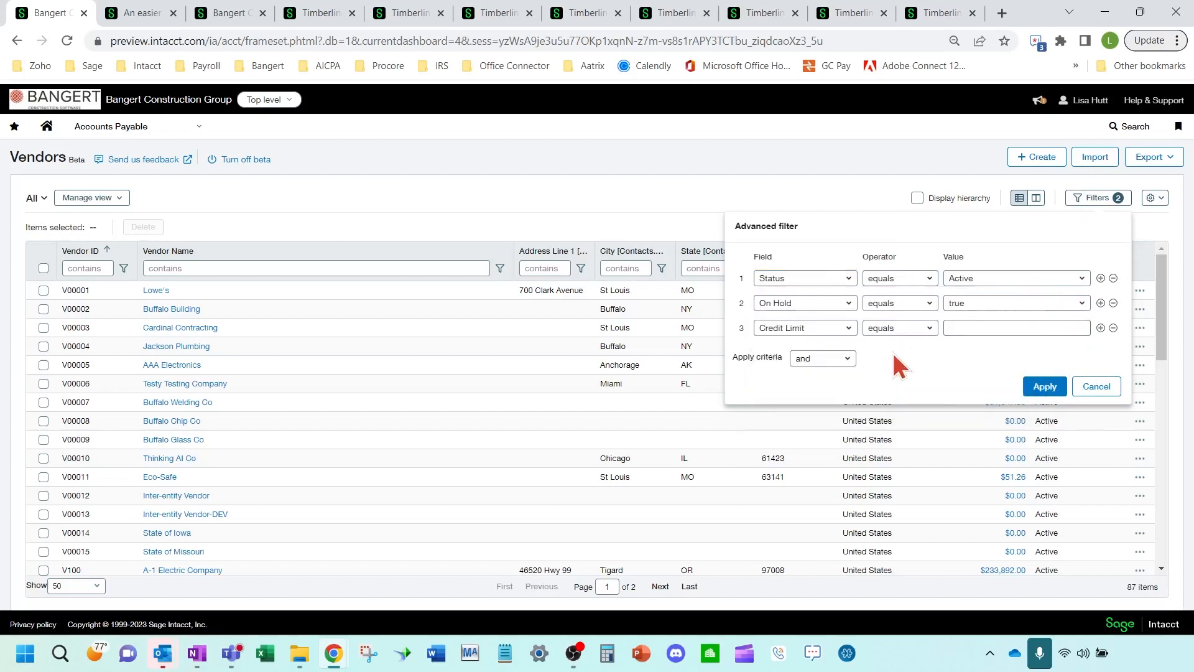
{"action": "left_click", "coordinate": [975, 306]}
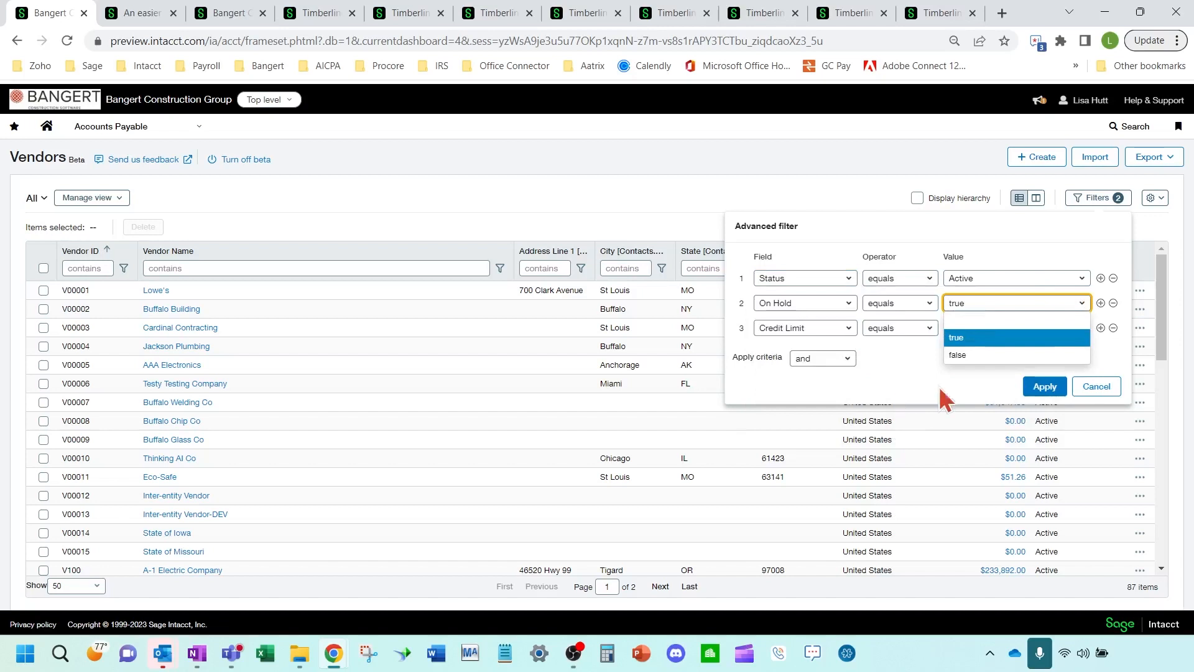
{"action": "left_click", "coordinate": [1104, 391]}
{"action": "left_click", "coordinate": [640, 352]}
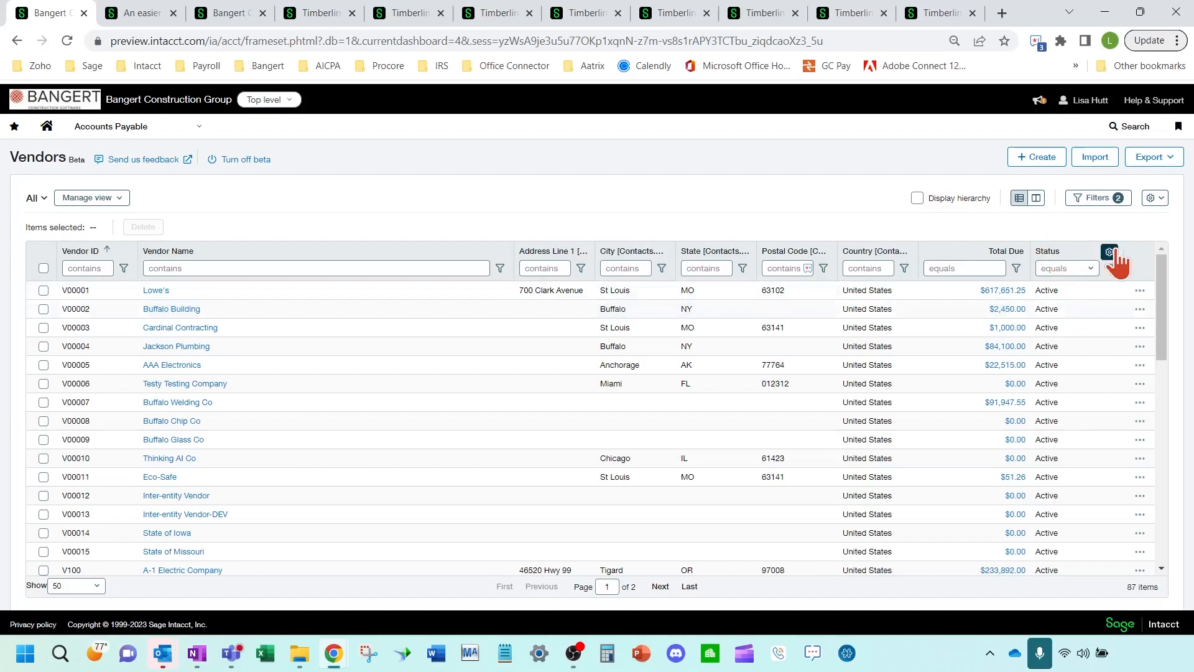
Step: Move the Status column directly after Vendor Name and filter the vendor names for those containing "buffalo"
{"action": "left_click_drag", "start_coordinate": [1063, 252], "coordinate": [552, 283]}
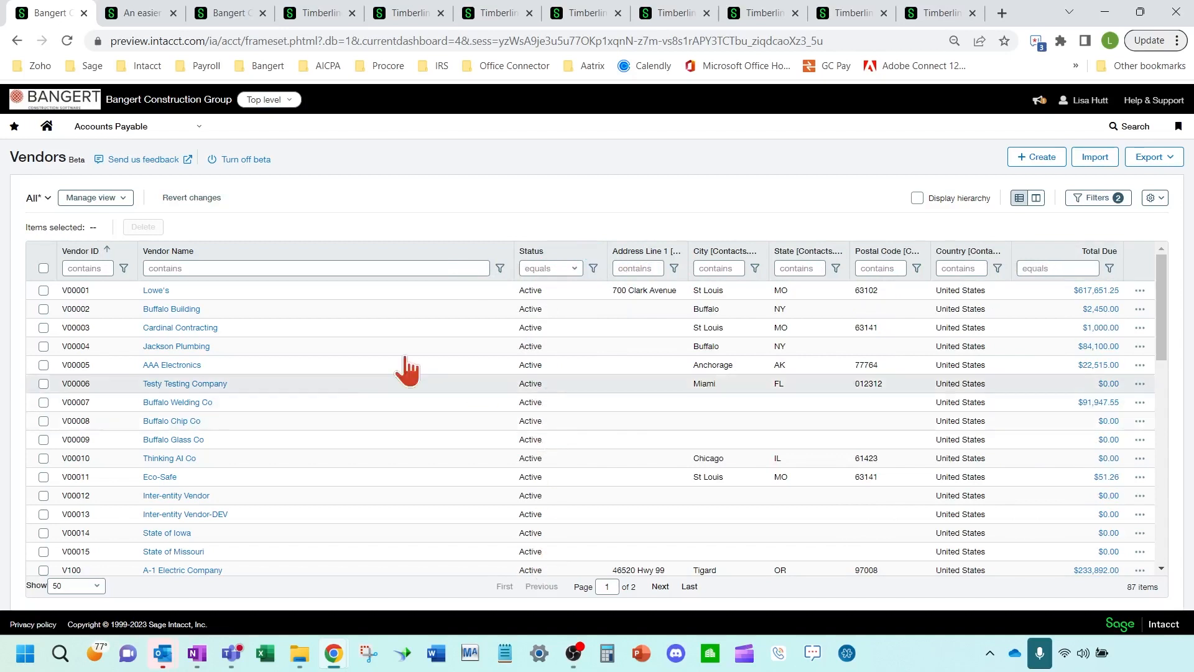
{"action": "left_click", "coordinate": [303, 269]}
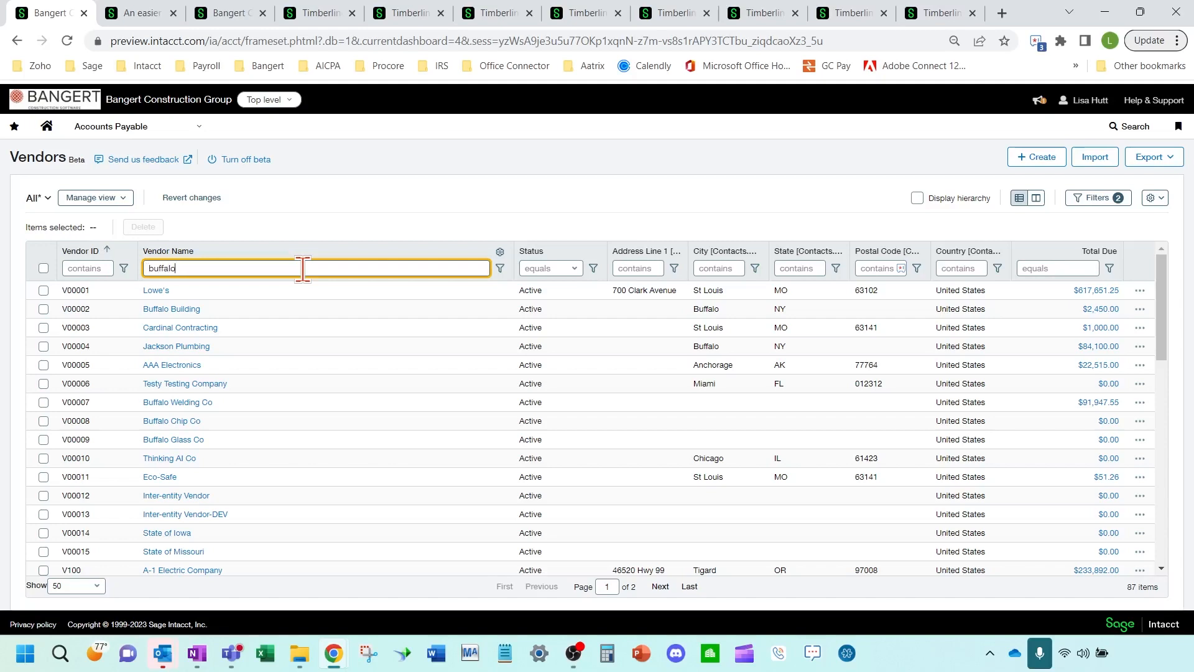
{"action": "key", "text": "Return"}
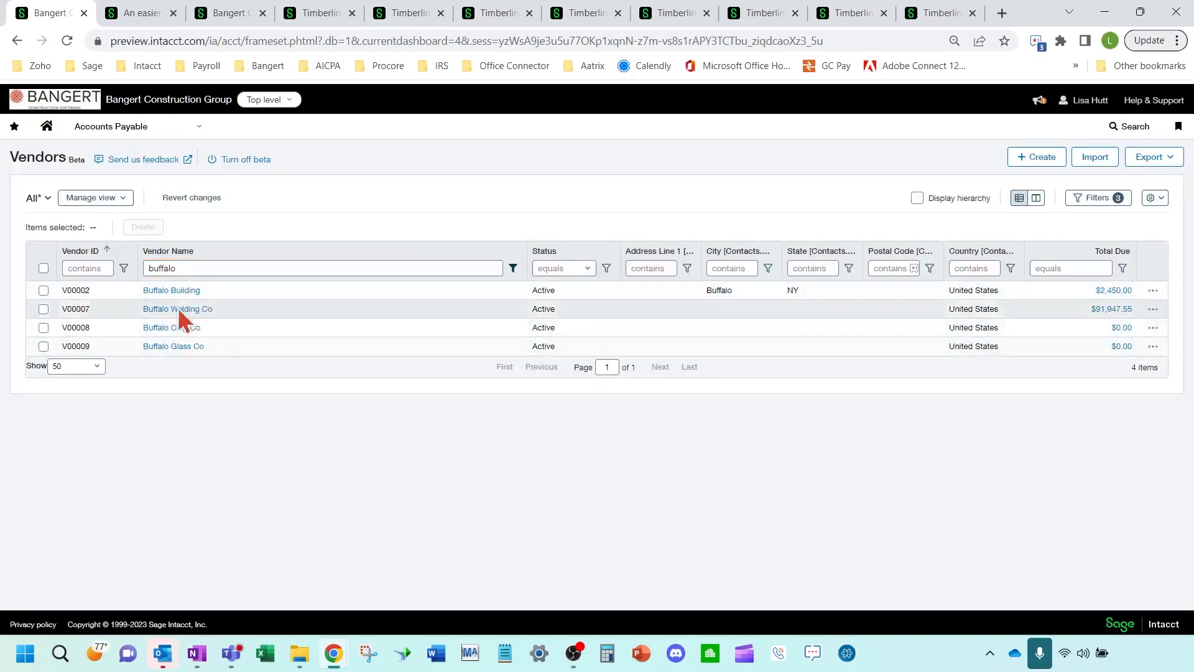
Step: Clear the Vendor Name column filter so the list is no longer restricted by name
{"action": "left_click", "coordinate": [360, 267]}
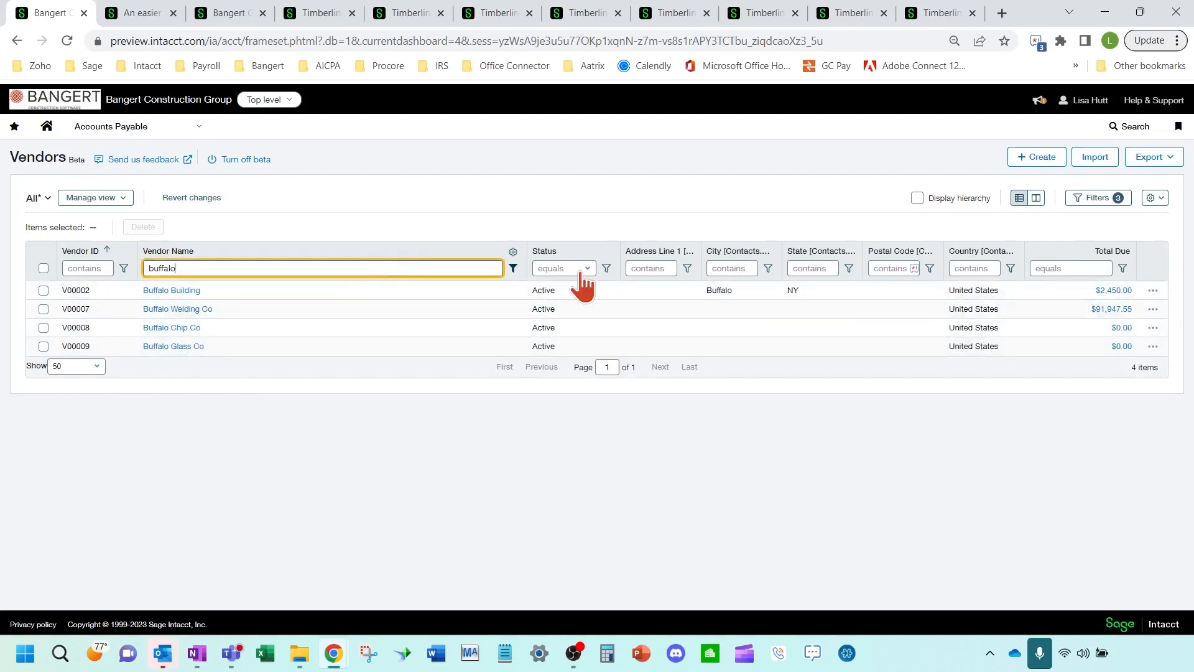
{"action": "left_click", "coordinate": [514, 273]}
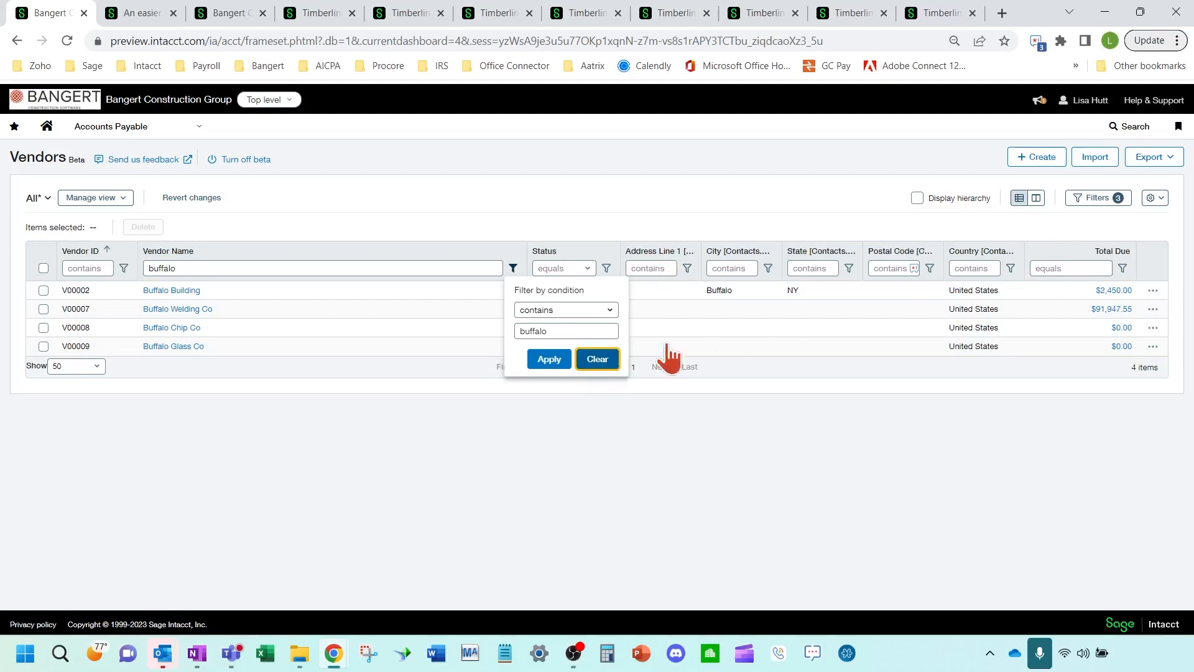
{"action": "left_click", "coordinate": [598, 359]}
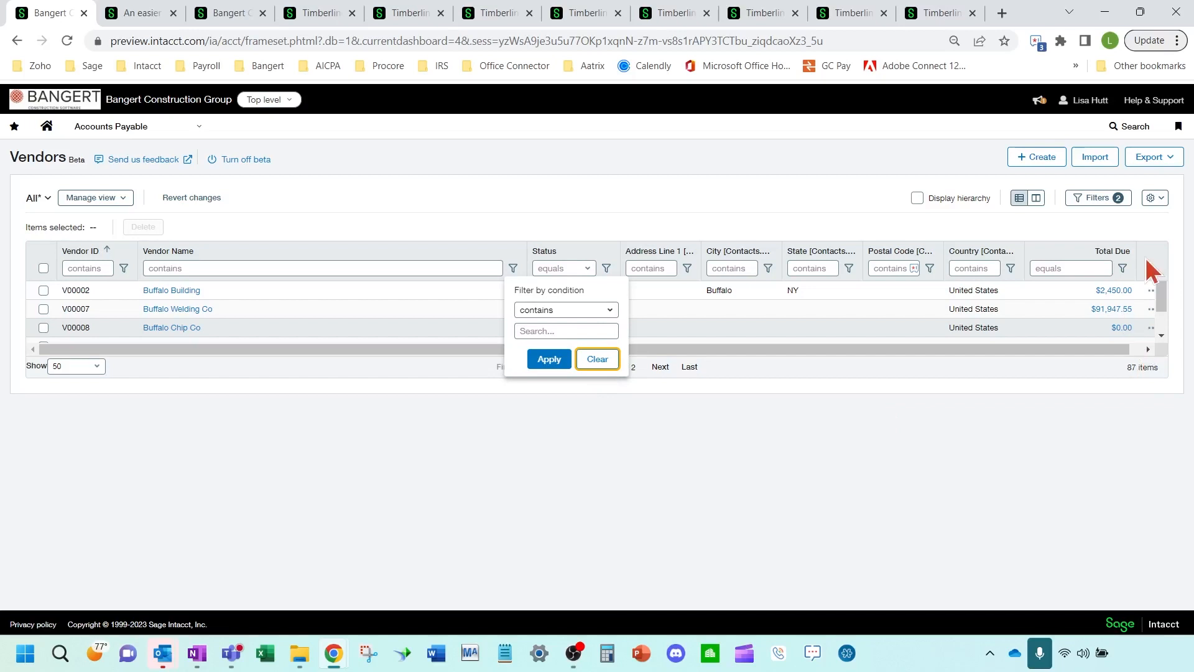
{"action": "left_click", "coordinate": [631, 467]}
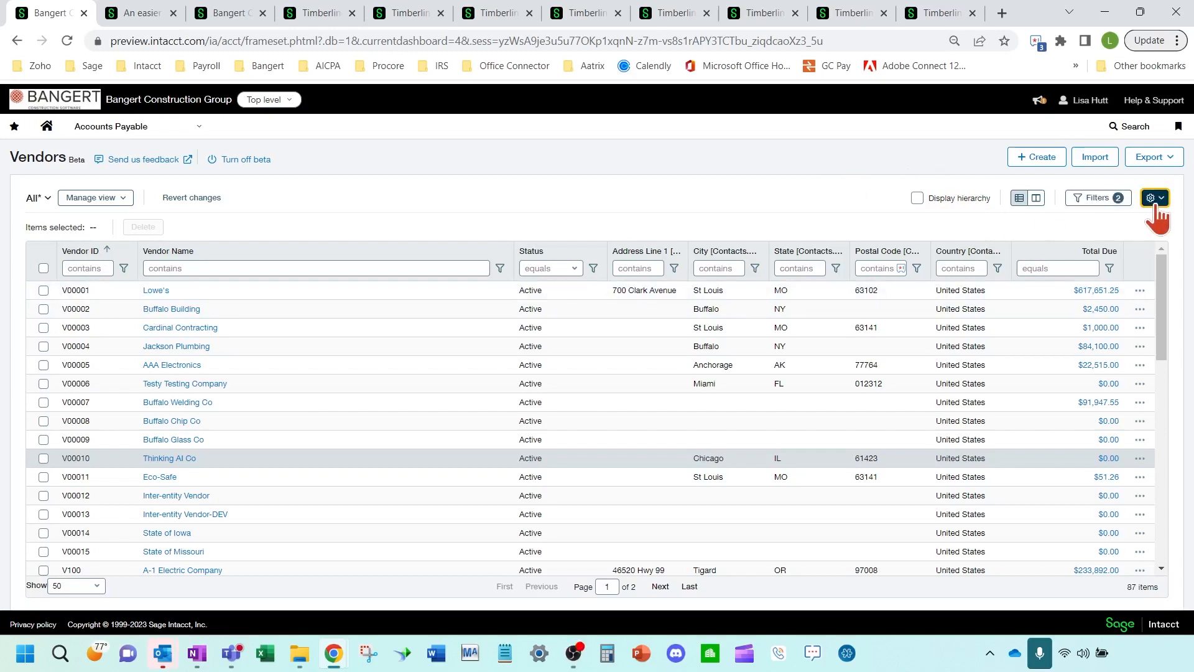
Step: Add a second sort level for the vendors list, look through its available columns, and close the sort settings without applying them
{"action": "left_click", "coordinate": [1156, 202]}
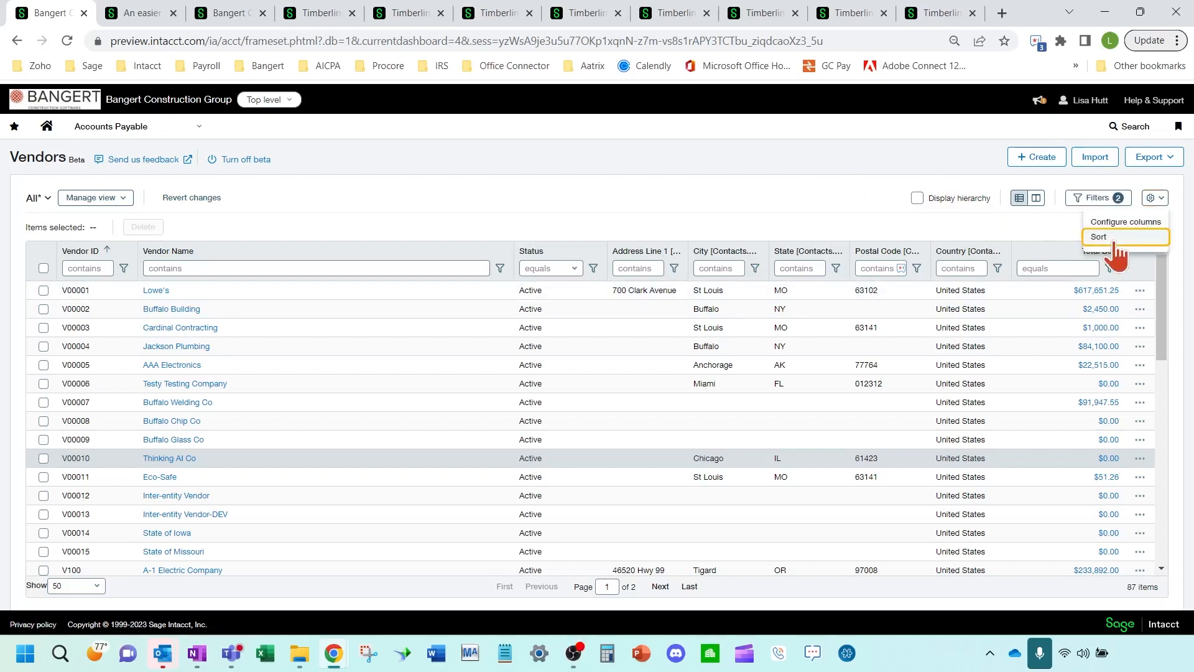
{"action": "left_click", "coordinate": [1118, 255]}
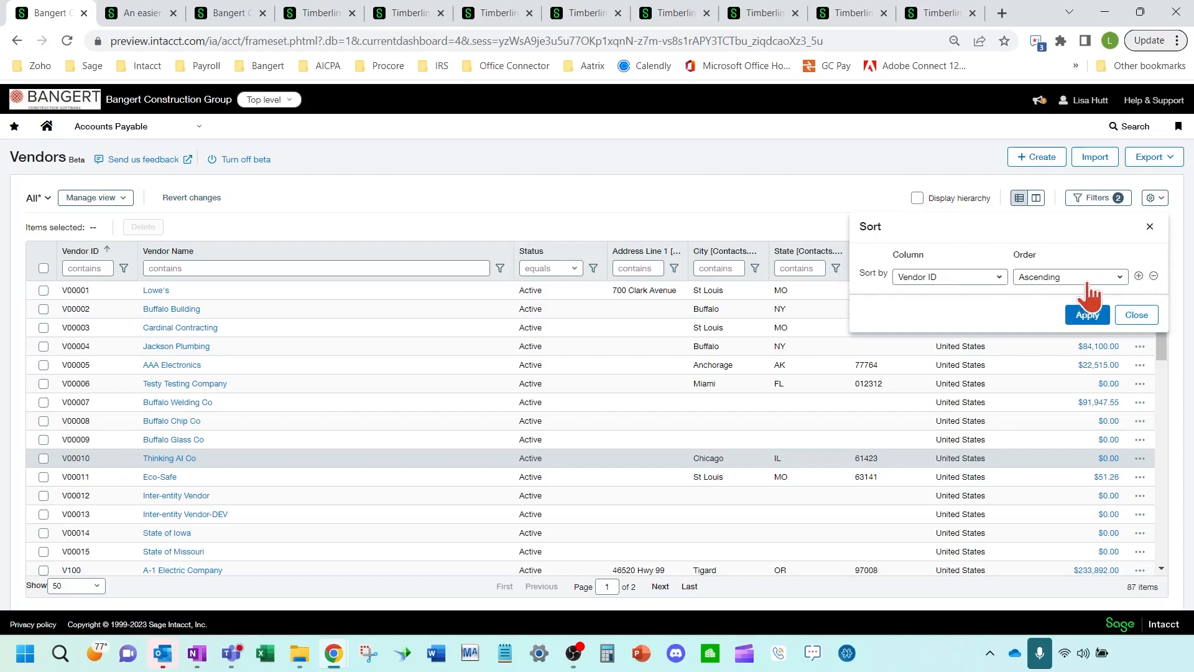
{"action": "left_click", "coordinate": [1139, 275]}
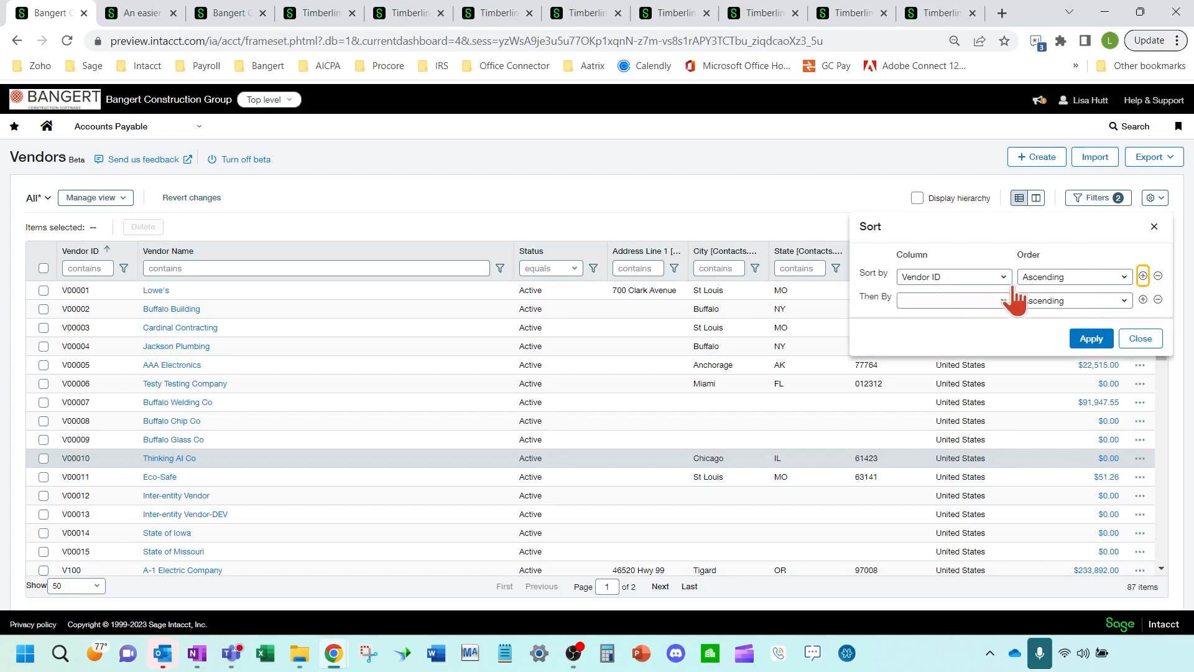
{"action": "left_click", "coordinate": [974, 301]}
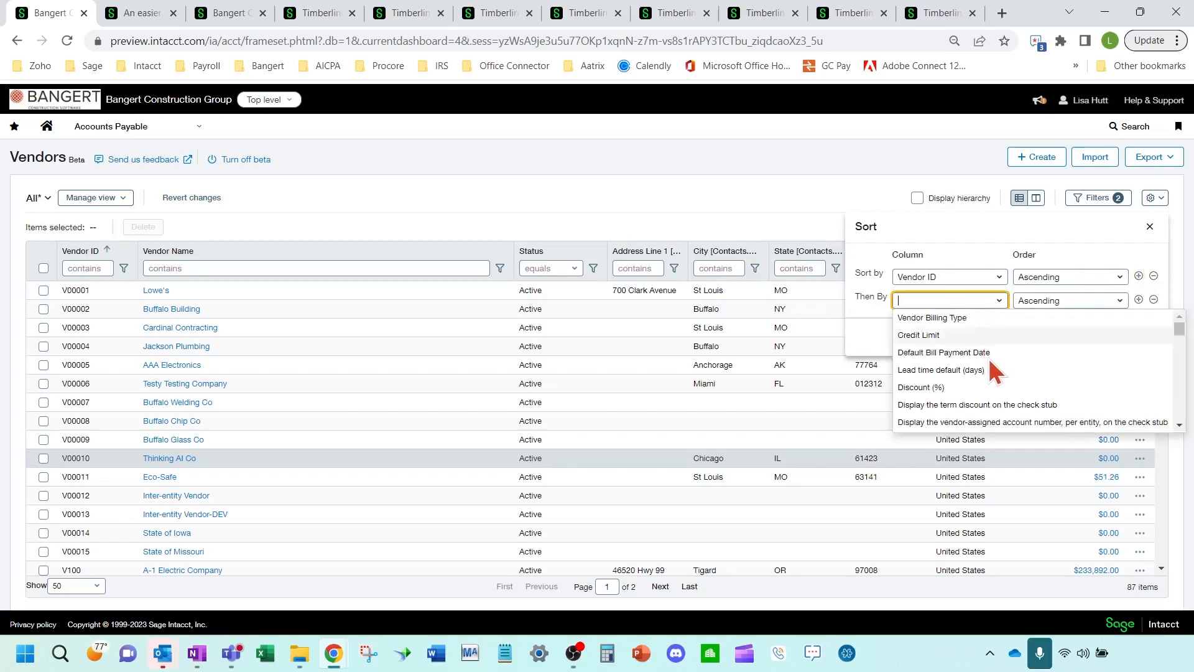
{"action": "scroll", "coordinate": [1006, 383], "scroll_direction": "down", "scroll_amount": 3}
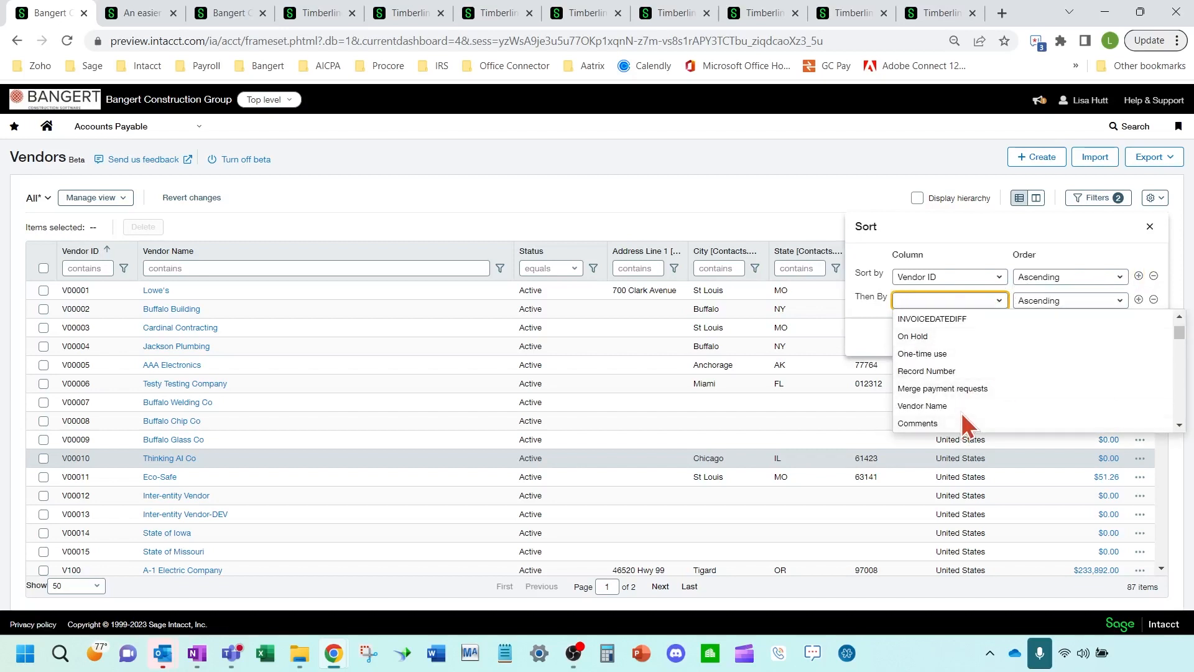
{"action": "scroll", "coordinate": [961, 396], "scroll_direction": "down", "scroll_amount": 1}
{"action": "scroll", "coordinate": [961, 396], "scroll_direction": "down", "scroll_amount": 3}
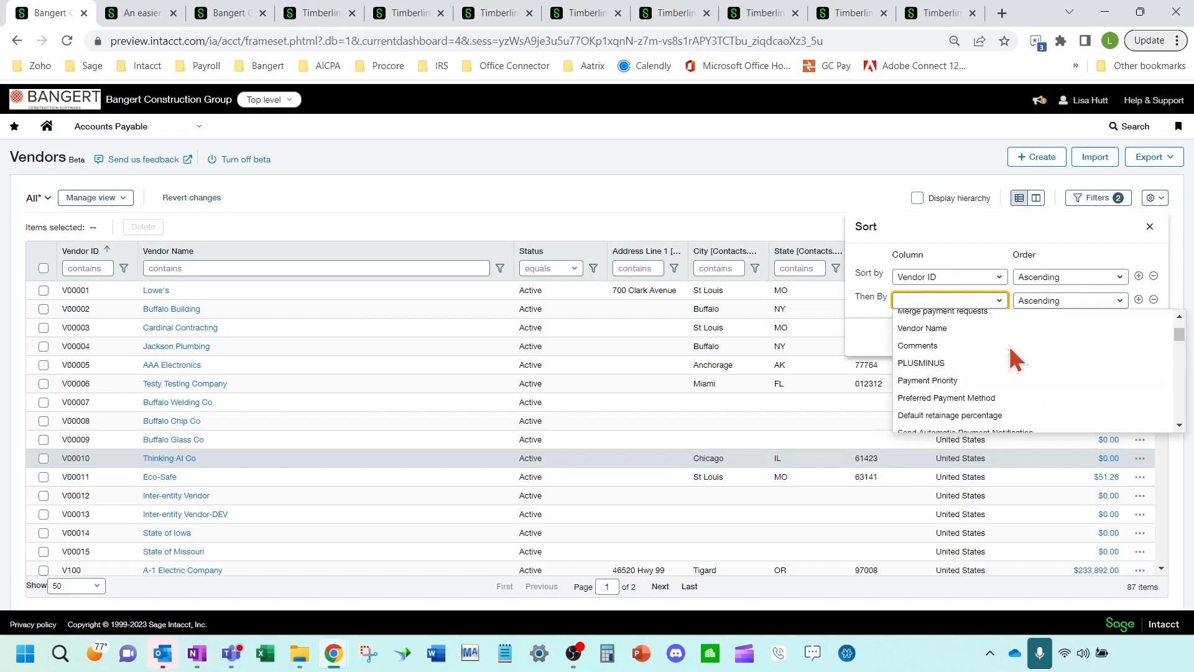
{"action": "scroll", "coordinate": [995, 367], "scroll_direction": "down", "scroll_amount": 3}
{"action": "scroll", "coordinate": [1052, 378], "scroll_direction": "down", "scroll_amount": 1}
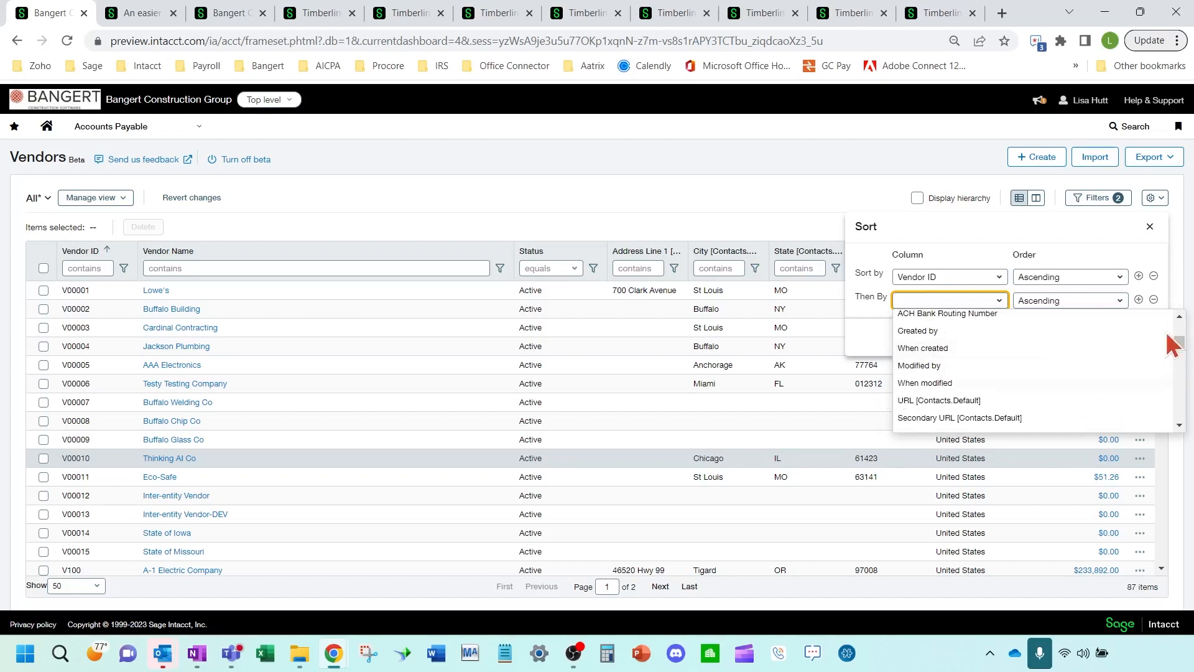
{"action": "left_click", "coordinate": [1160, 206]}
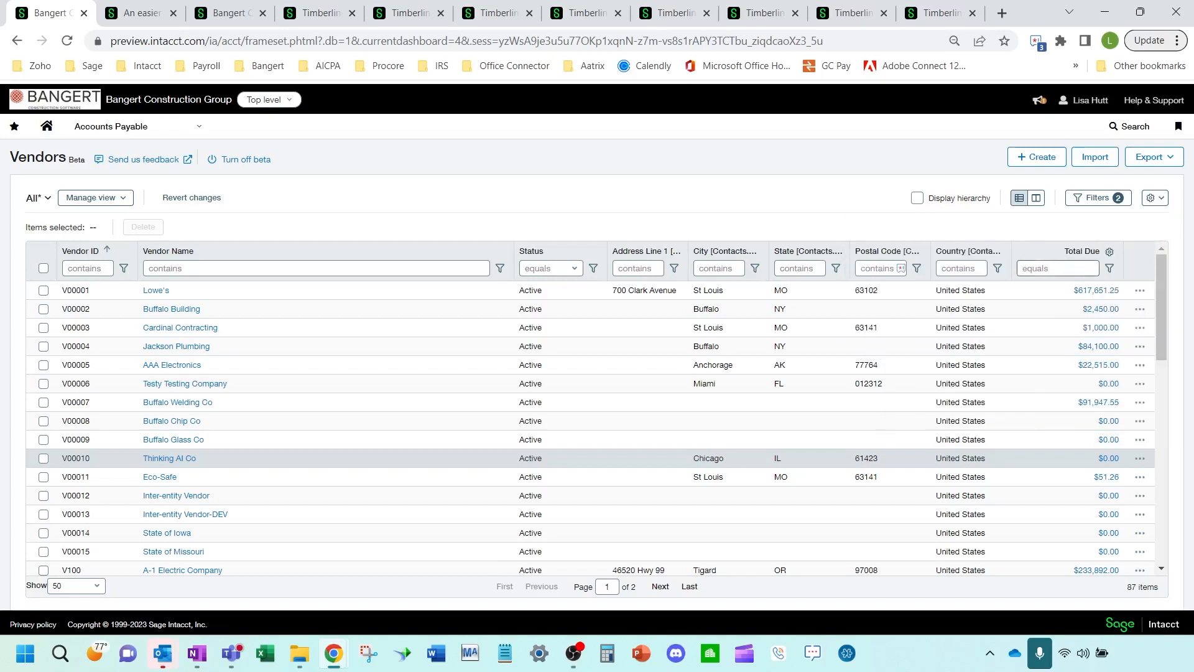
{"action": "left_click", "coordinate": [1158, 199]}
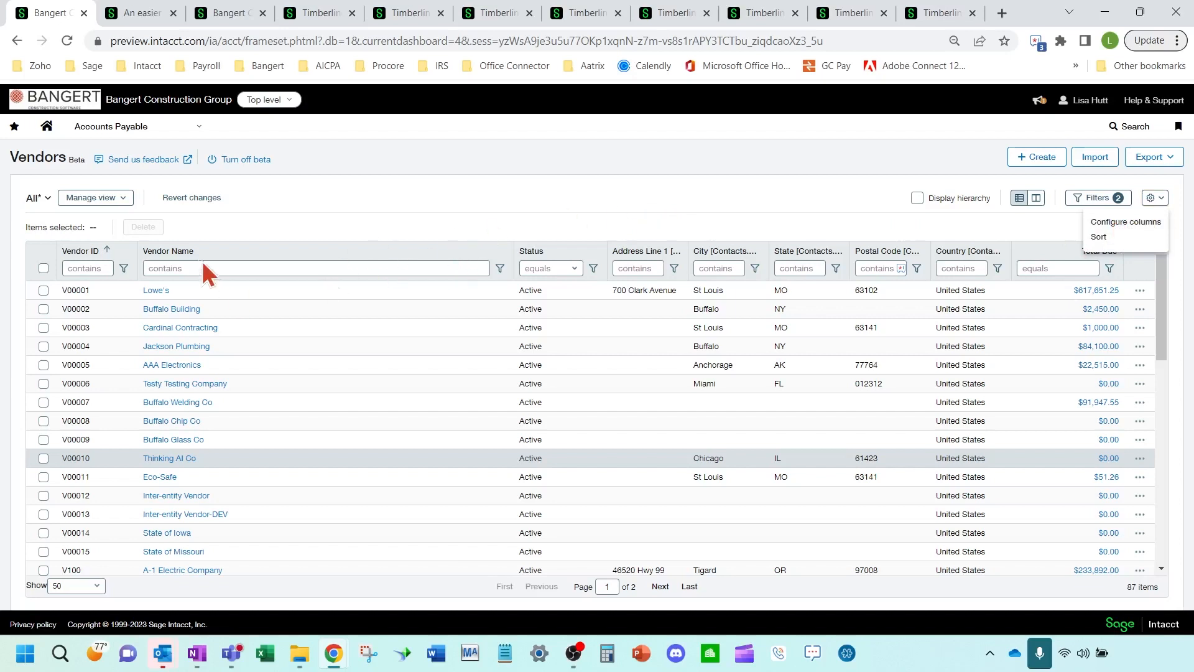
{"action": "left_click", "coordinate": [385, 163]}
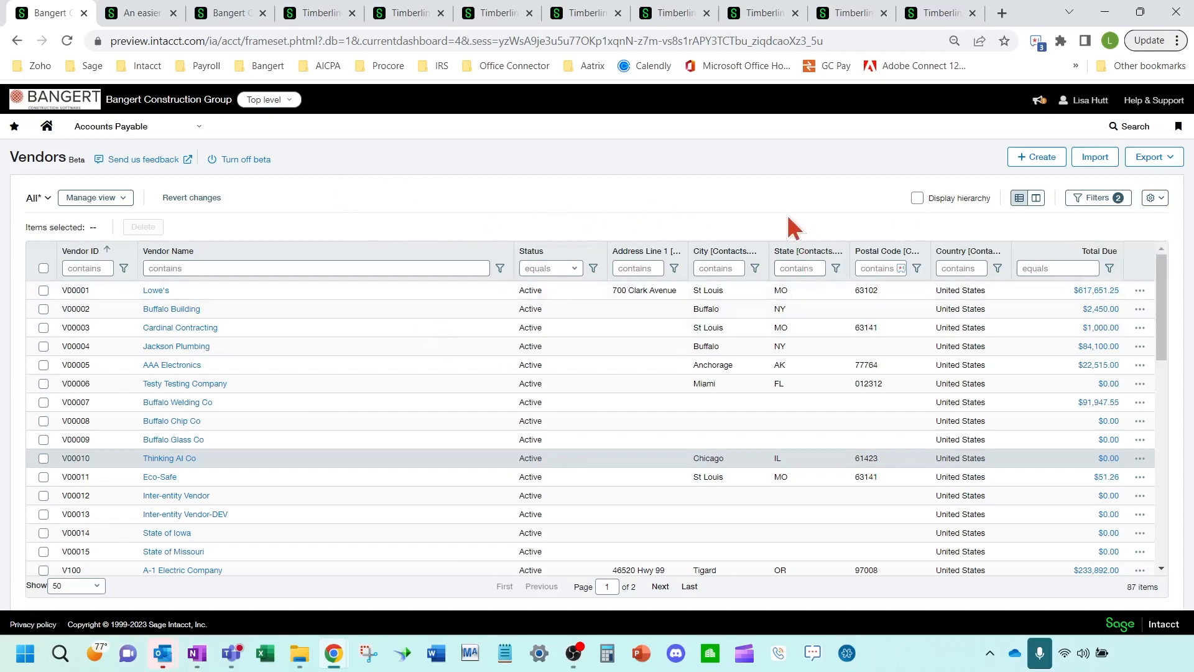
{"action": "left_click", "coordinate": [1155, 199]}
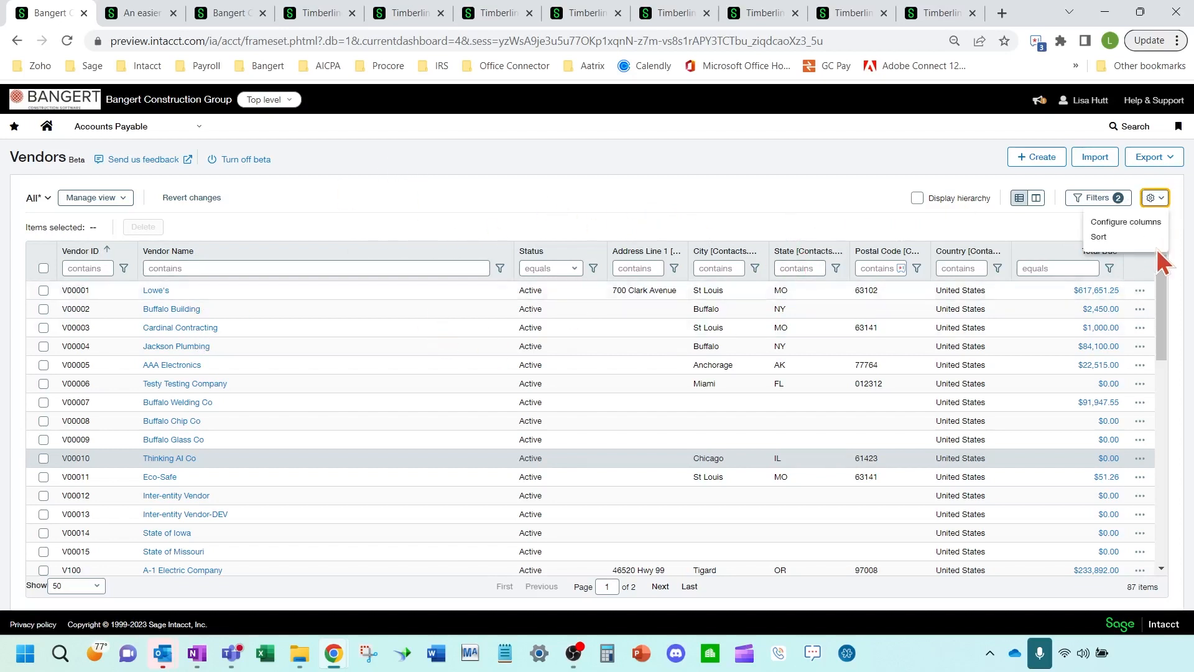
{"action": "left_click", "coordinate": [542, 259]}
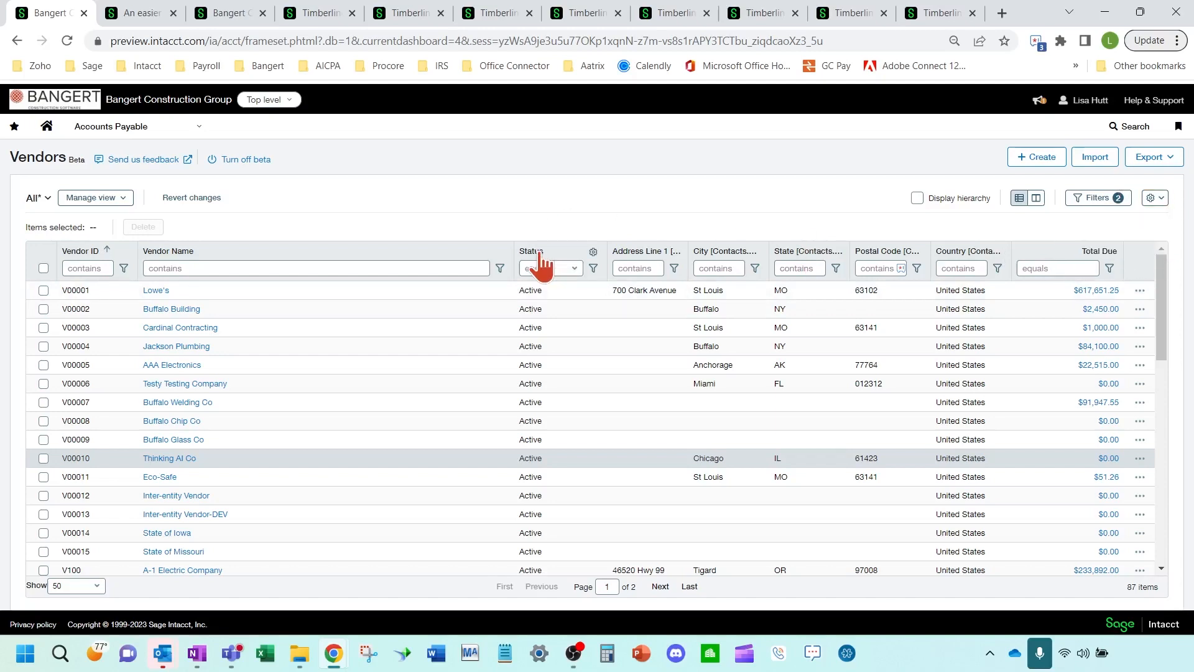
Step: Sort the vendors list in ascending order by Status, and re-sort it in ascending order by Vendor Name
{"action": "left_click", "coordinate": [532, 252]}
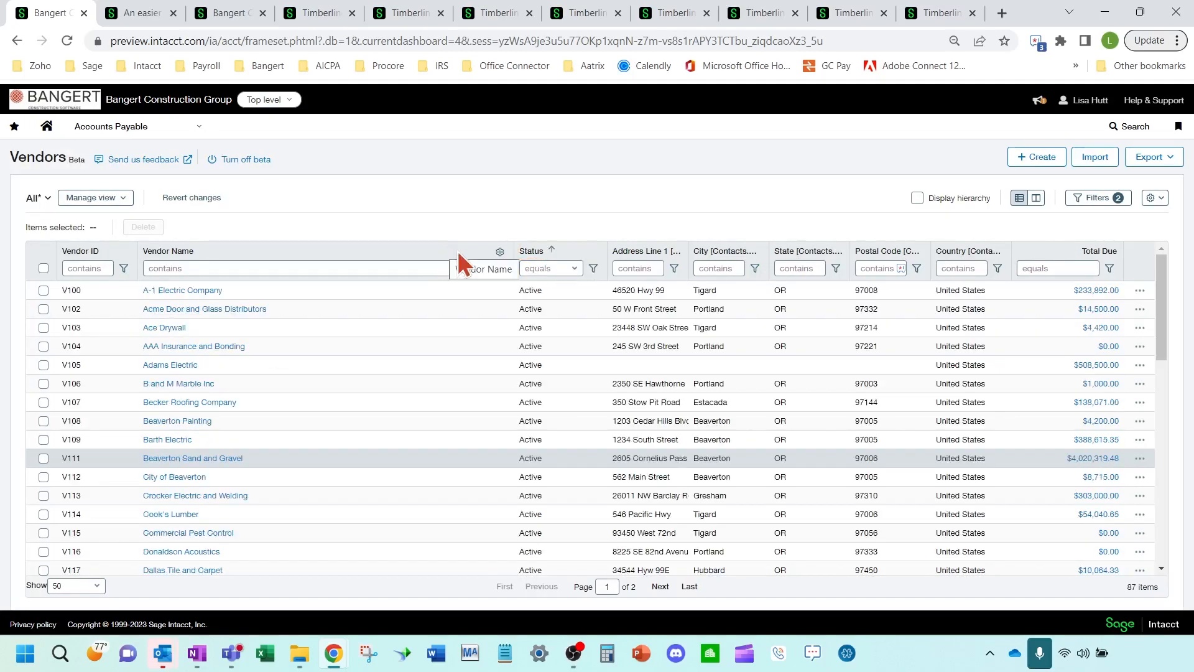
{"action": "left_click", "coordinate": [183, 253]}
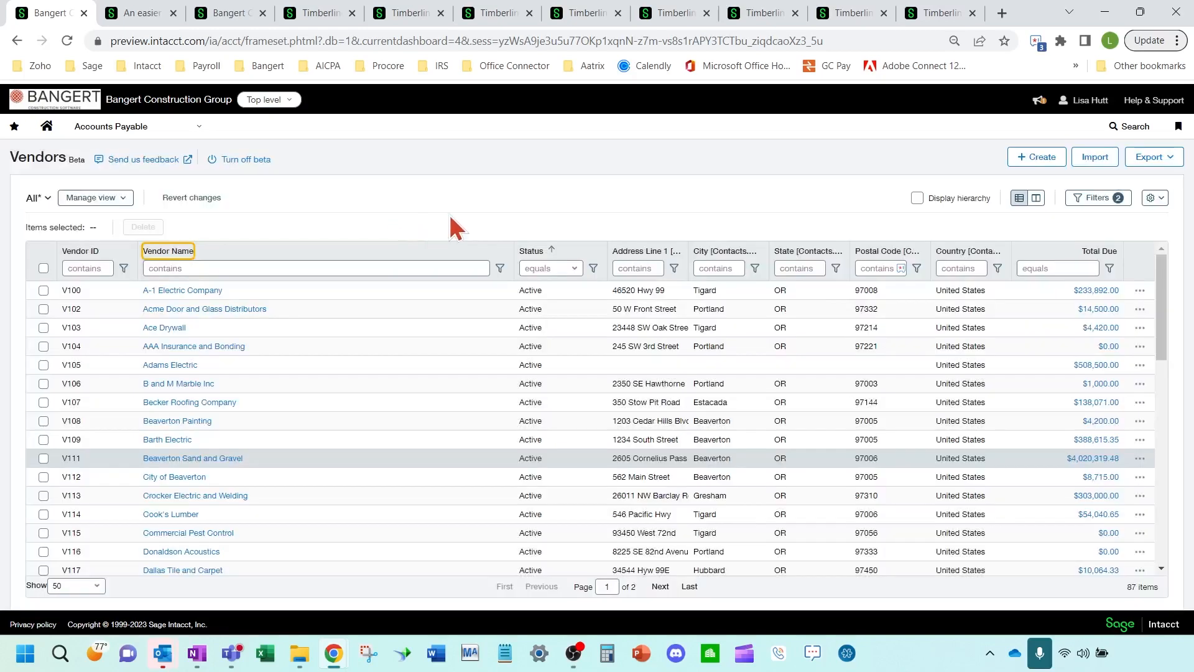
Step: Check the system views and view management options of the vendors list, and turn off its beta interface
{"action": "left_click", "coordinate": [34, 198]}
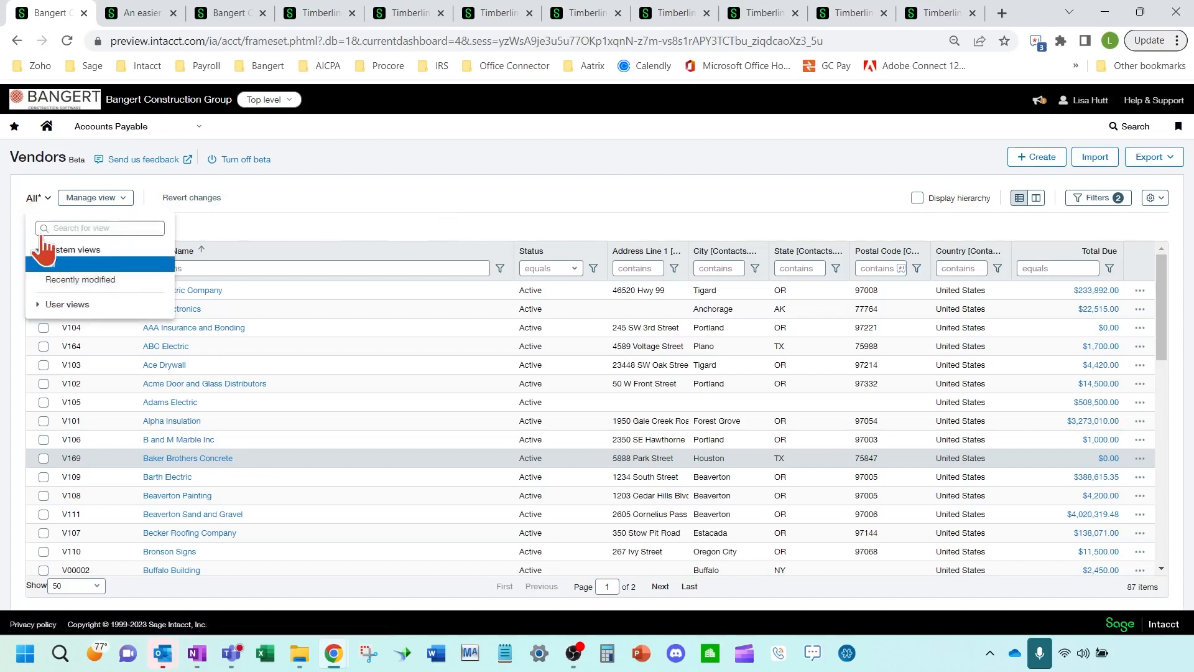
{"action": "left_click", "coordinate": [115, 199]}
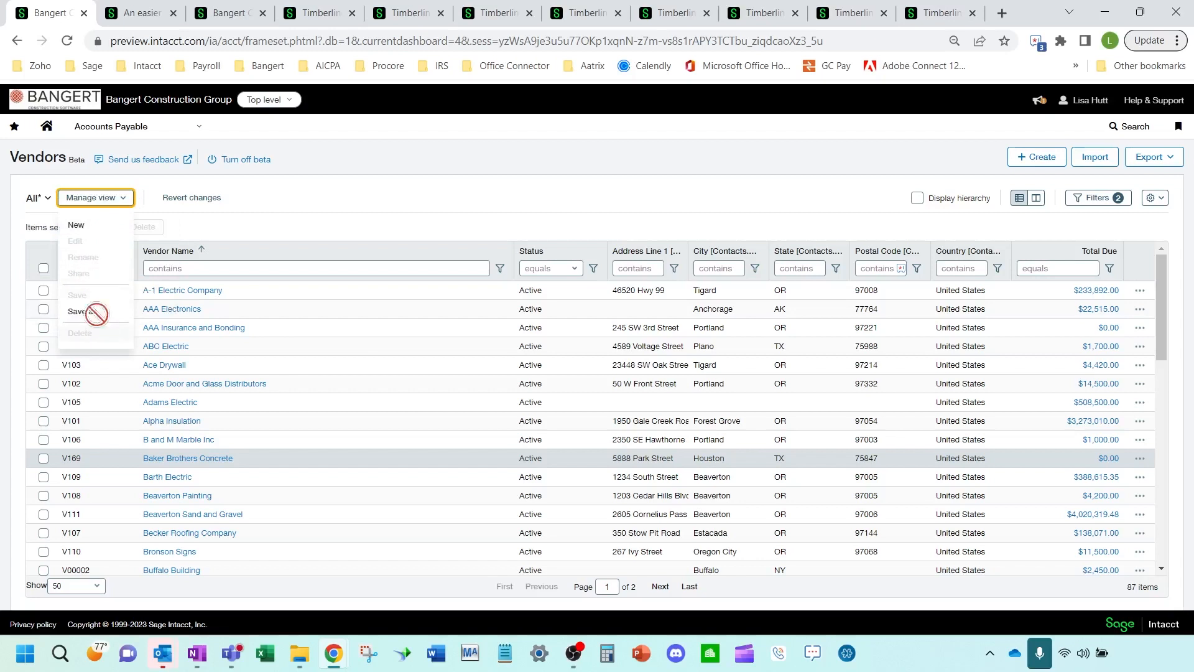
{"action": "left_click", "coordinate": [36, 198]}
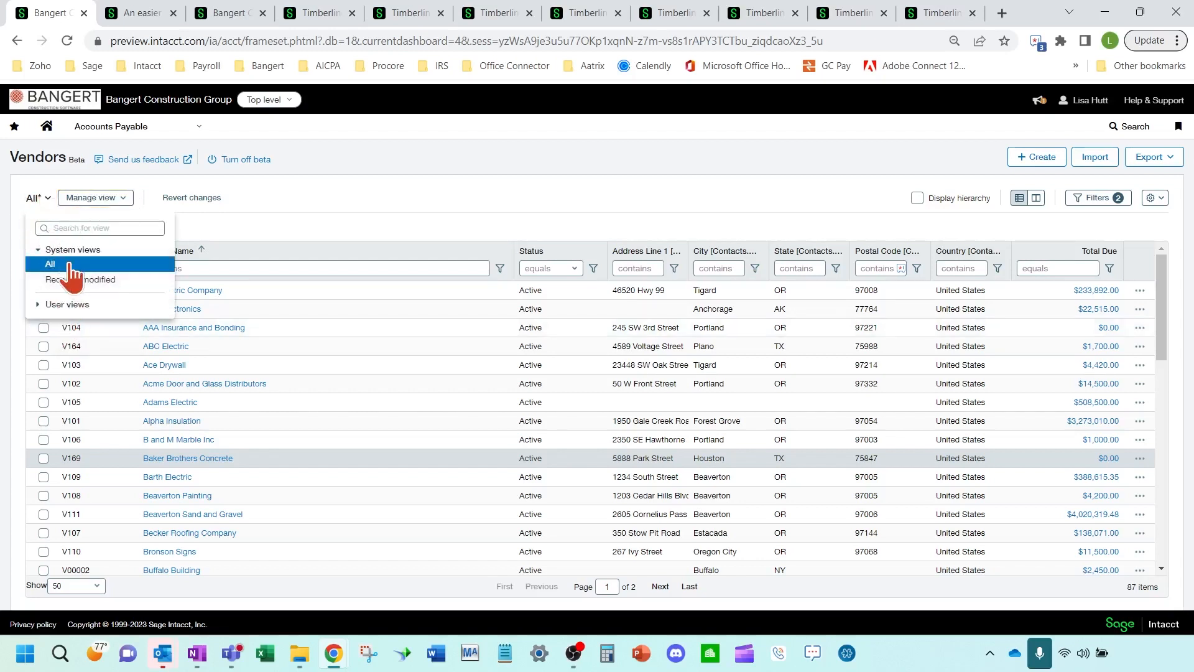
{"action": "left_click", "coordinate": [429, 180]}
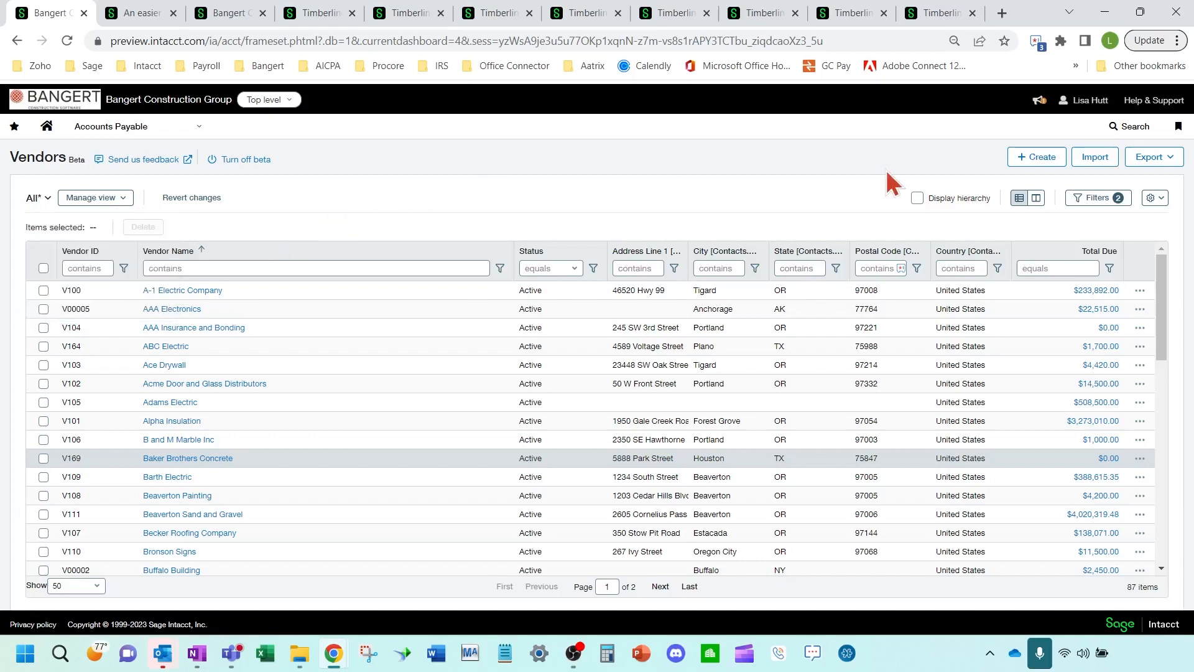
{"action": "left_click", "coordinate": [235, 163]}
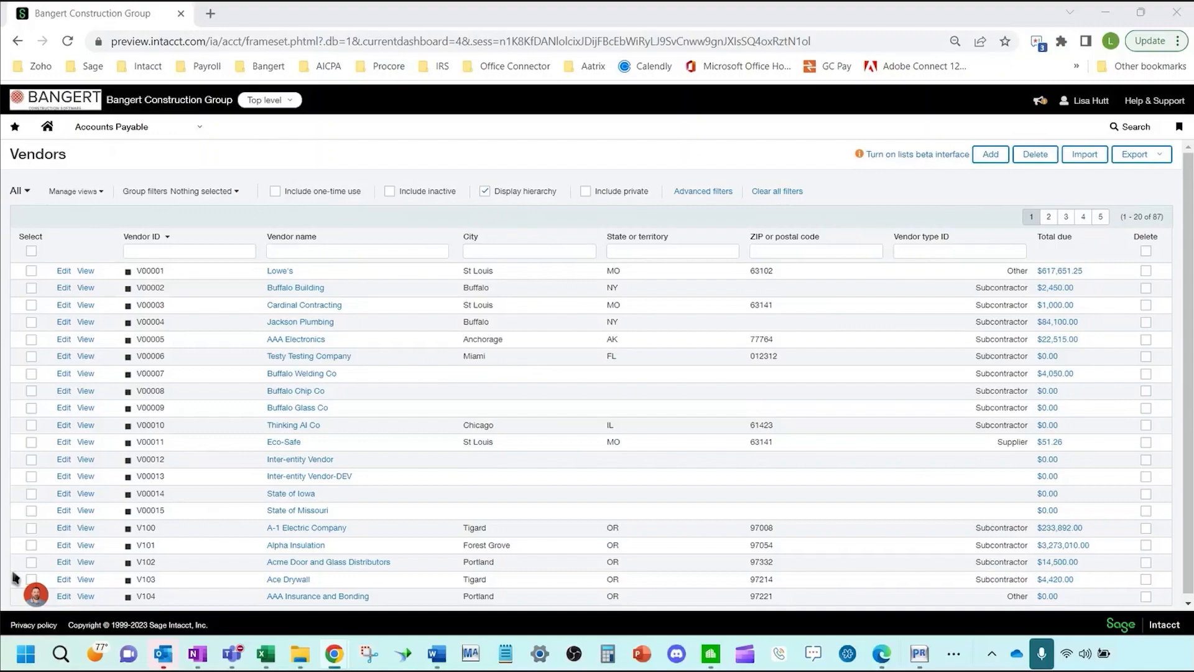
Step: Bring the Balance Sheet - Detail report window forward, maximize it, and drill into the 03/31/2023 Total Cash and Cash Equivalents amount
{"action": "left_click_drag", "start_coordinate": [0, 112], "coordinate": [421, 128]}
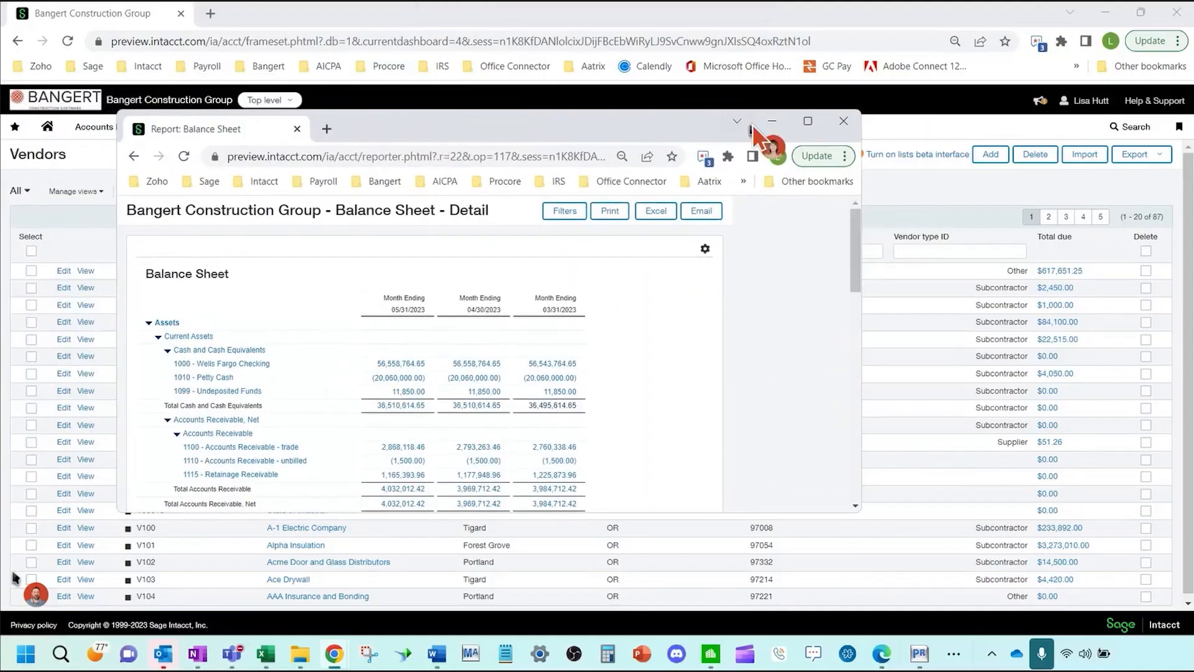
{"action": "left_click", "coordinate": [810, 124]}
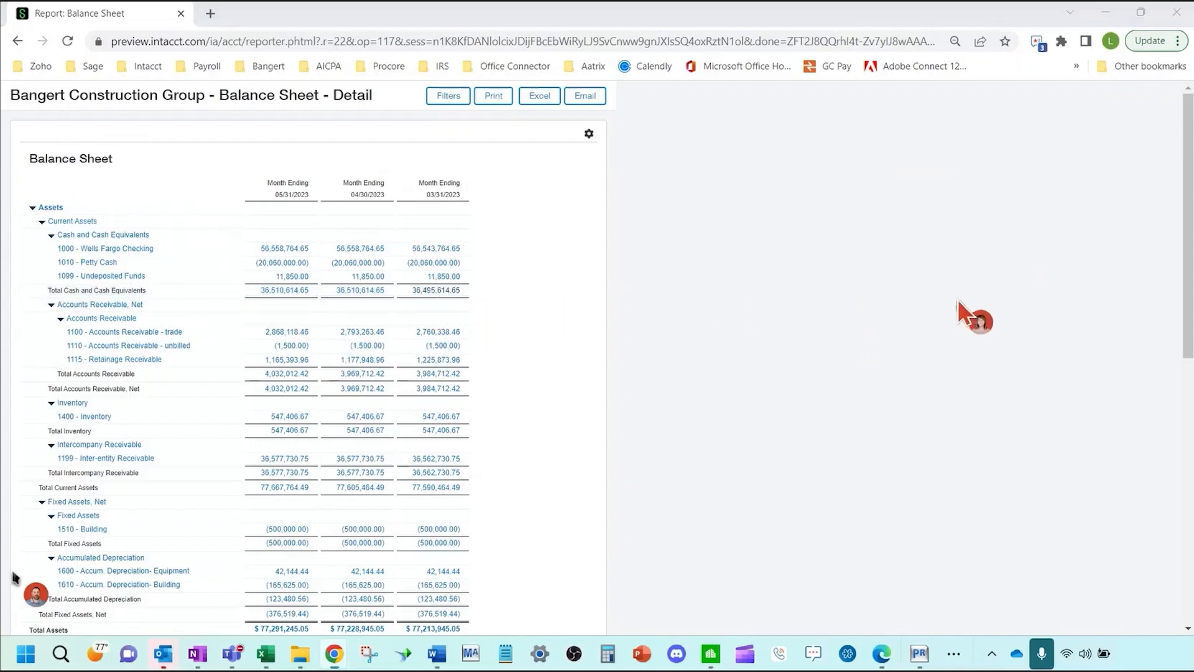
{"action": "left_click", "coordinate": [432, 293]}
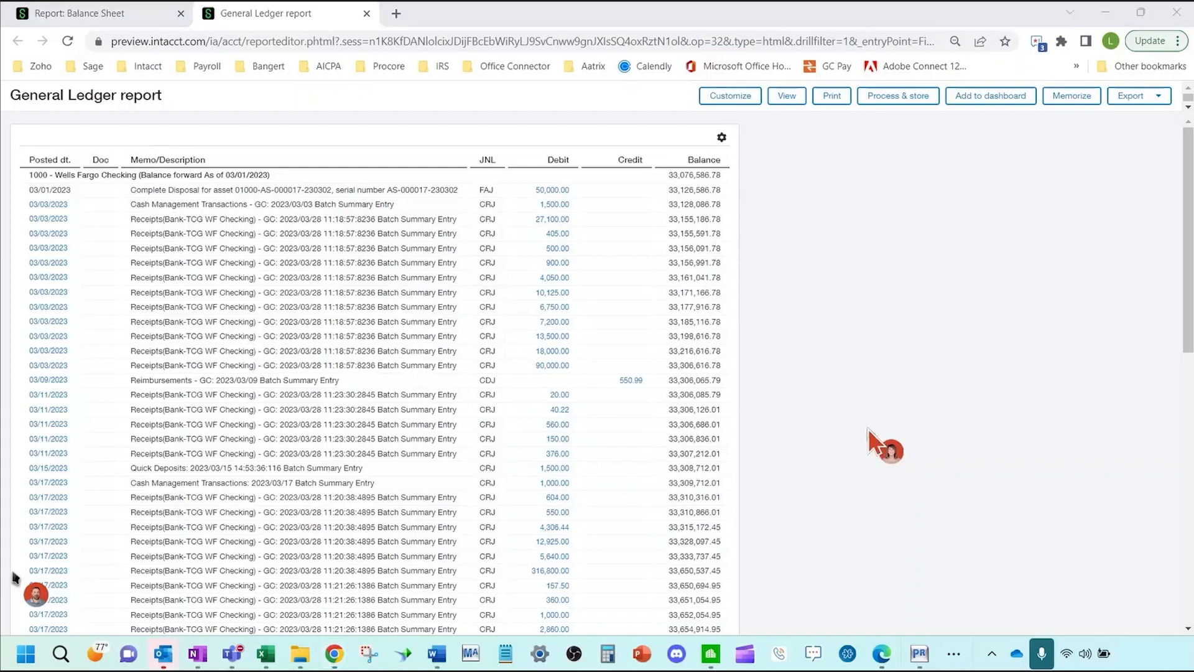
Step: Examine the General Ledger report's cash account transactions through the grand total, and return through the Balance Sheet report to the vendors list
{"action": "left_click", "coordinate": [1187, 279]}
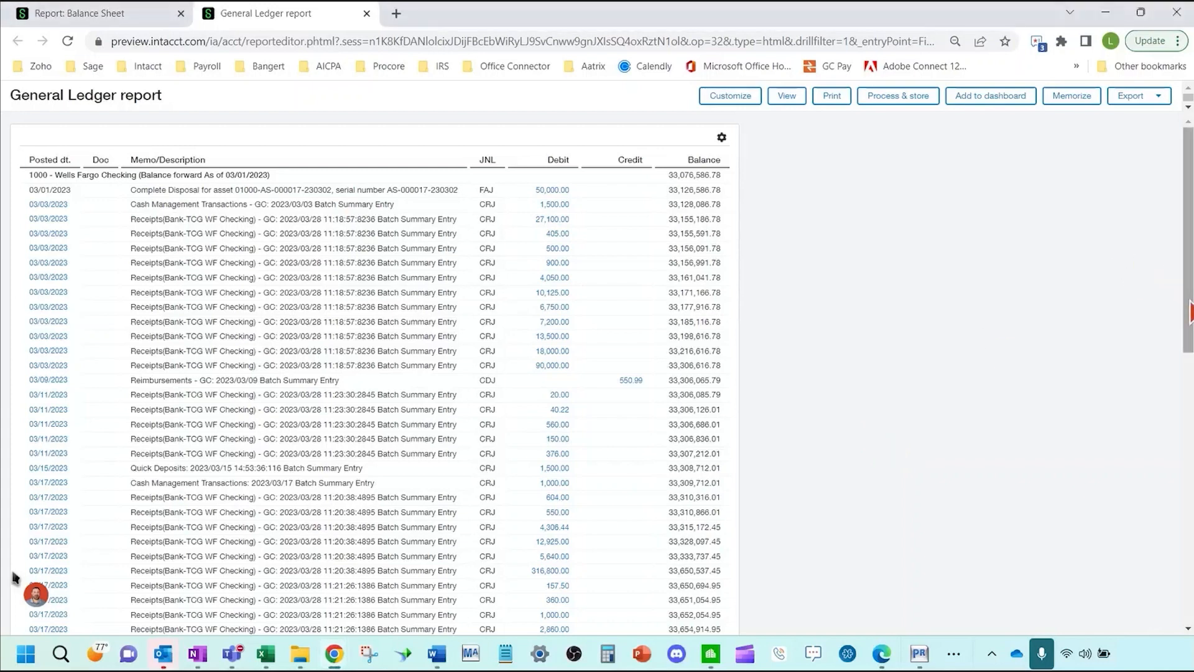
{"action": "left_click_drag", "start_coordinate": [1189, 305], "coordinate": [1185, 520]}
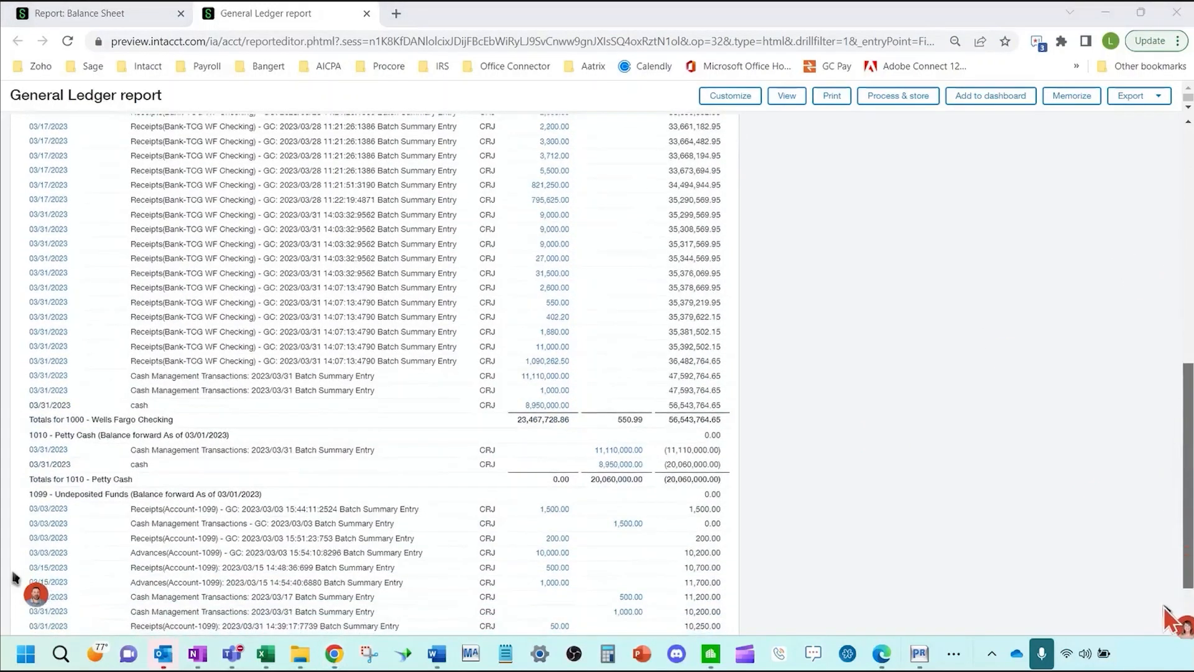
{"action": "left_click_drag", "start_coordinate": [1165, 607], "coordinate": [1173, 644]}
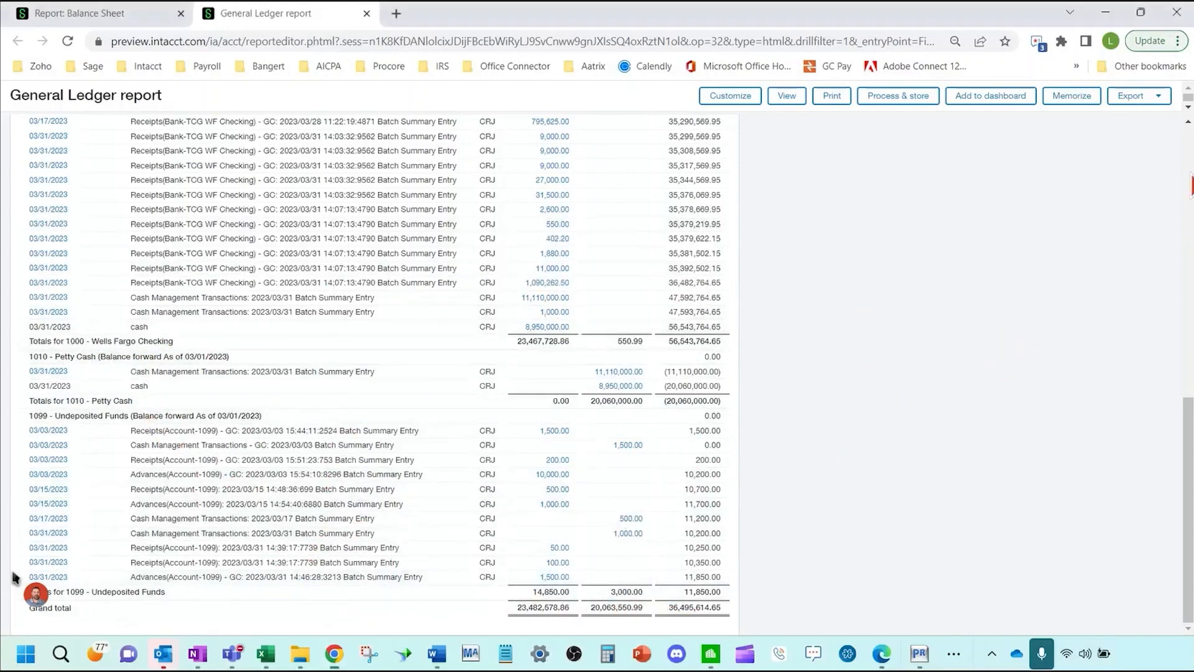
{"action": "scroll", "coordinate": [1188, 149], "scroll_direction": "up", "scroll_amount": 10}
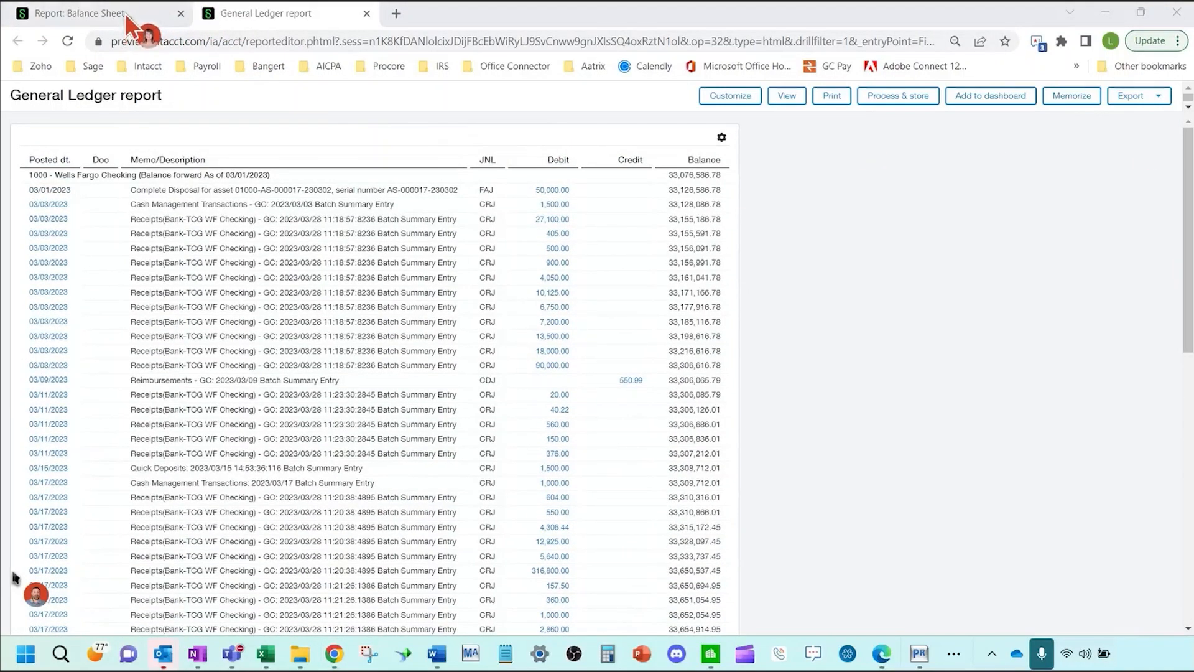
{"action": "left_click", "coordinate": [155, 18]}
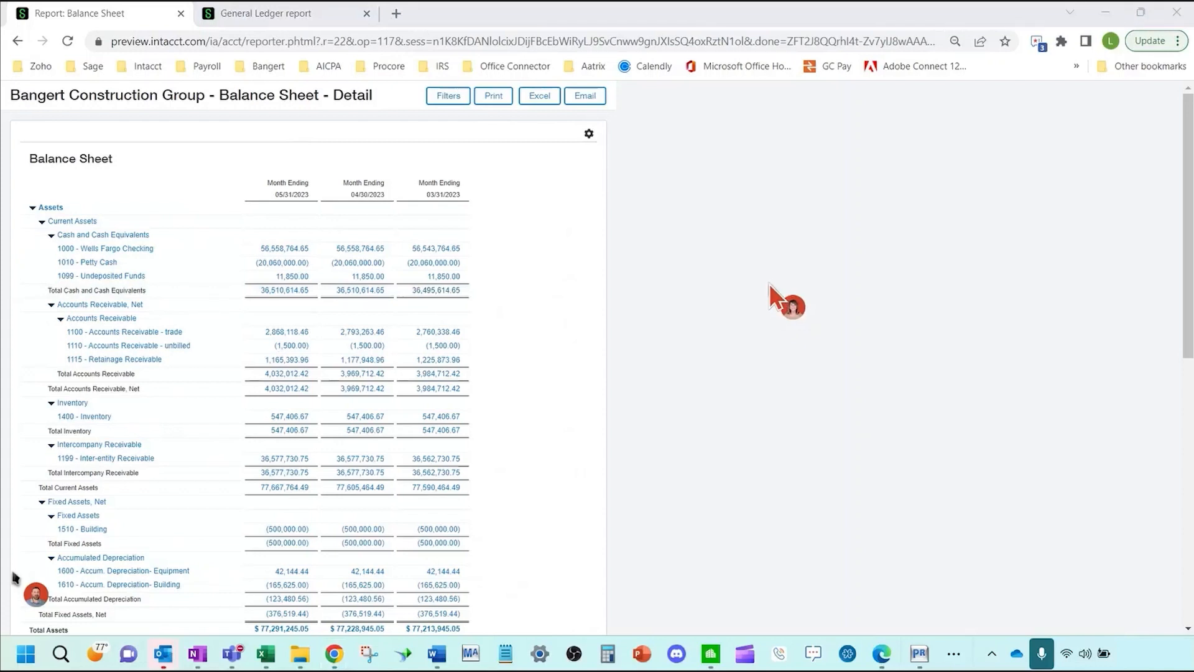
{"action": "left_click", "coordinate": [1106, 12]}
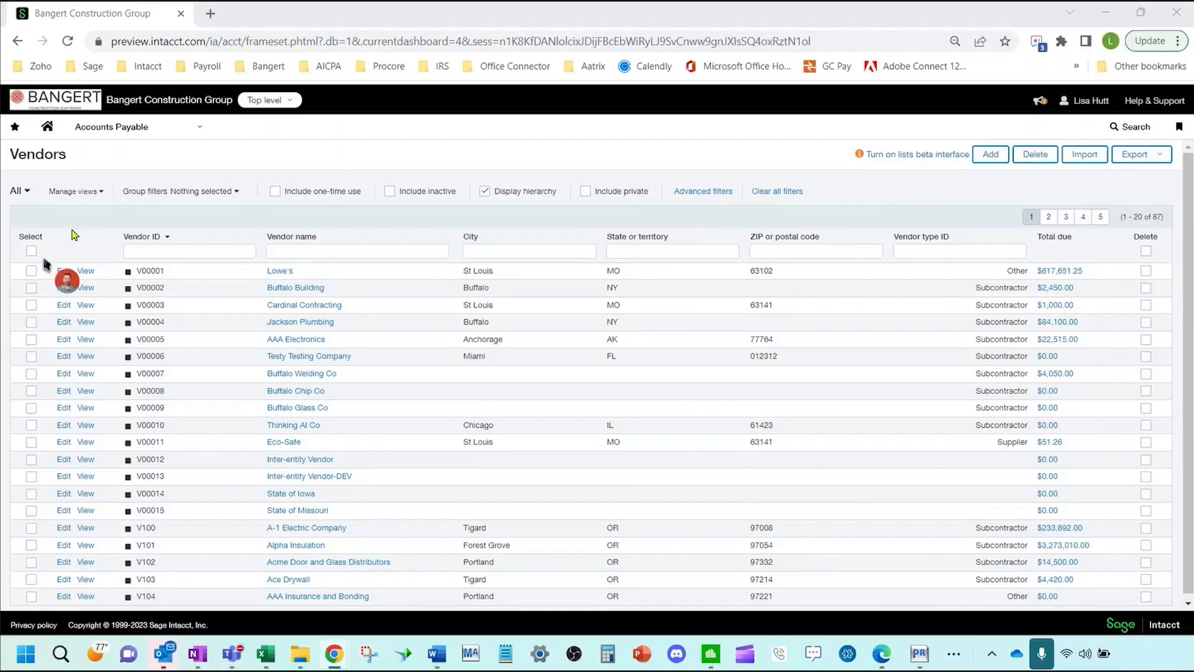
Step: Install the System_AP Manager dashboard from the dashboards library, saving it under the name AP Manager
{"action": "left_click", "coordinate": [199, 131]}
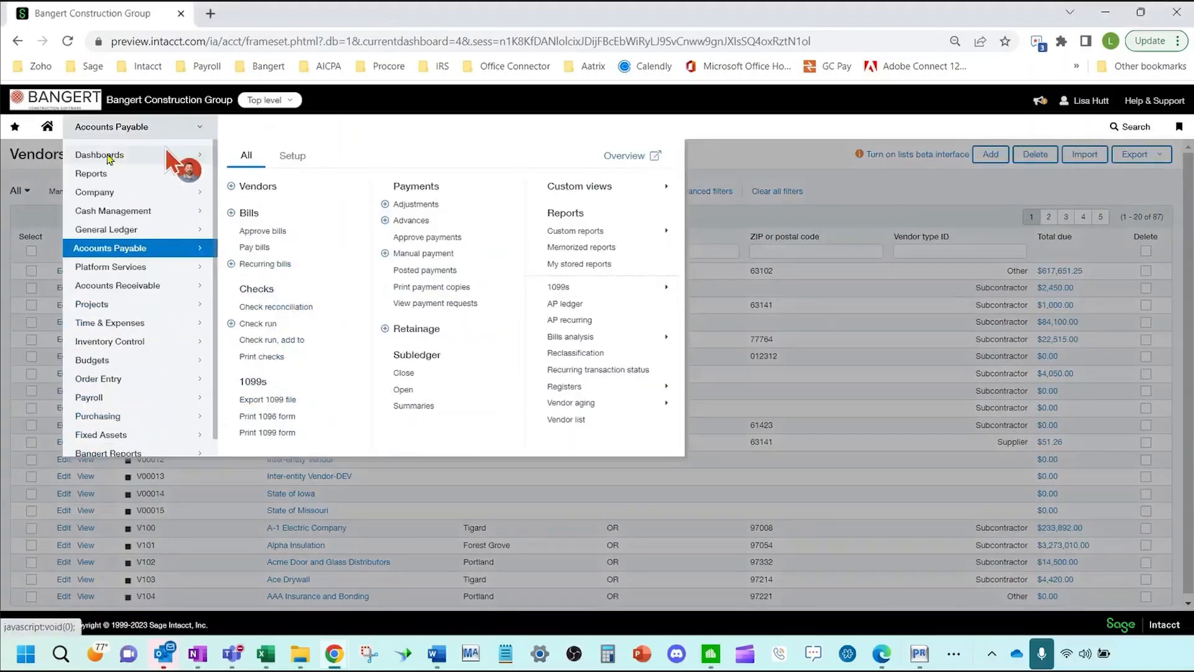
{"action": "left_click", "coordinate": [105, 156]}
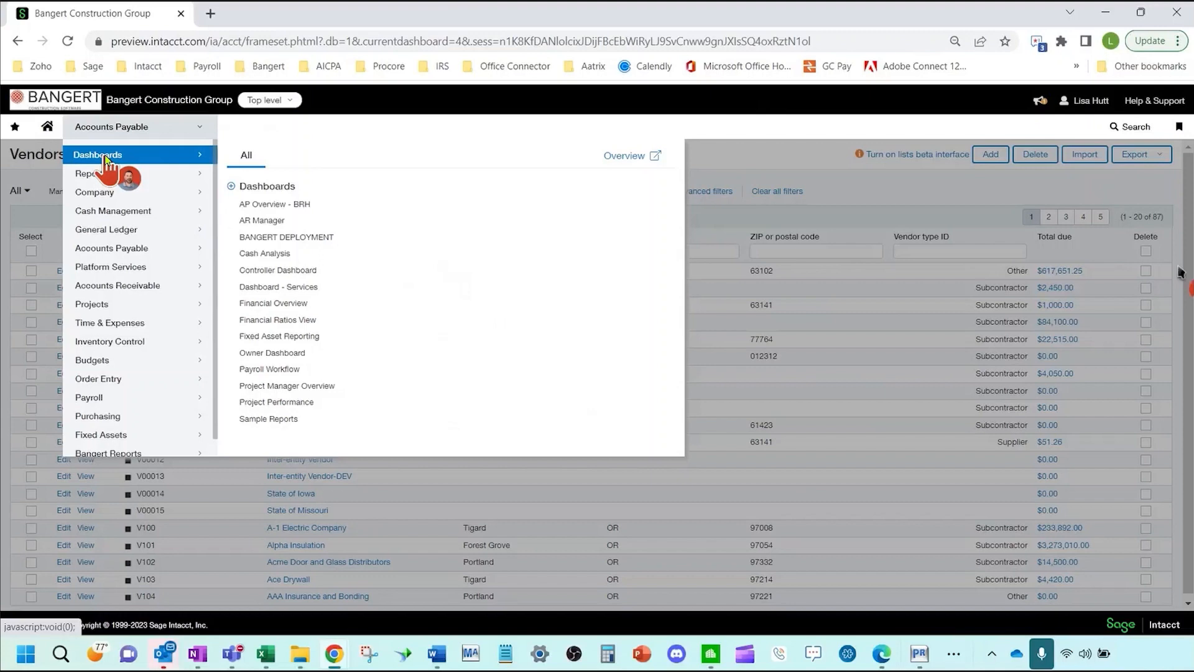
{"action": "left_click", "coordinate": [266, 187]}
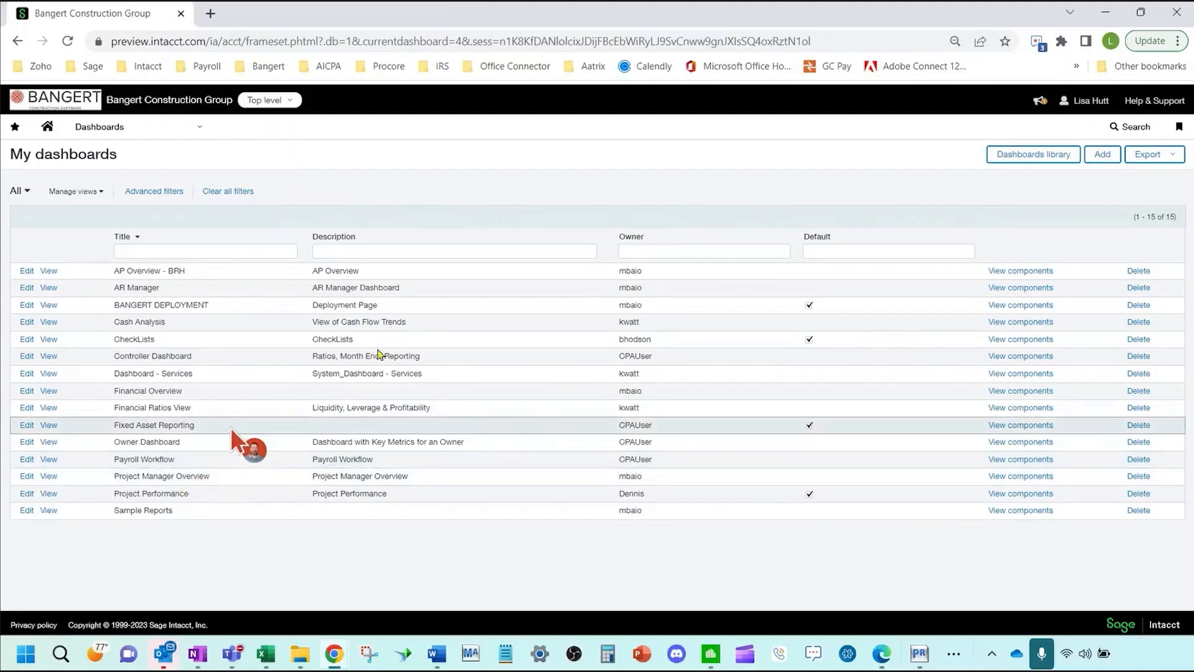
{"action": "left_click", "coordinate": [1006, 157]}
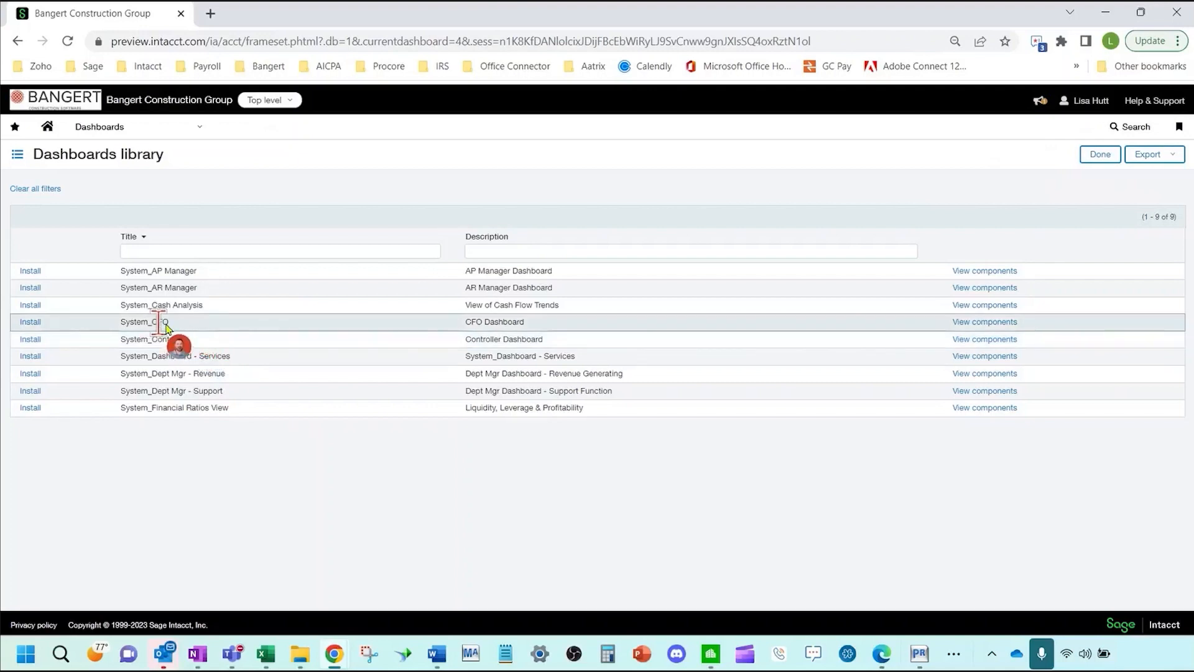
{"action": "left_click", "coordinate": [29, 272]}
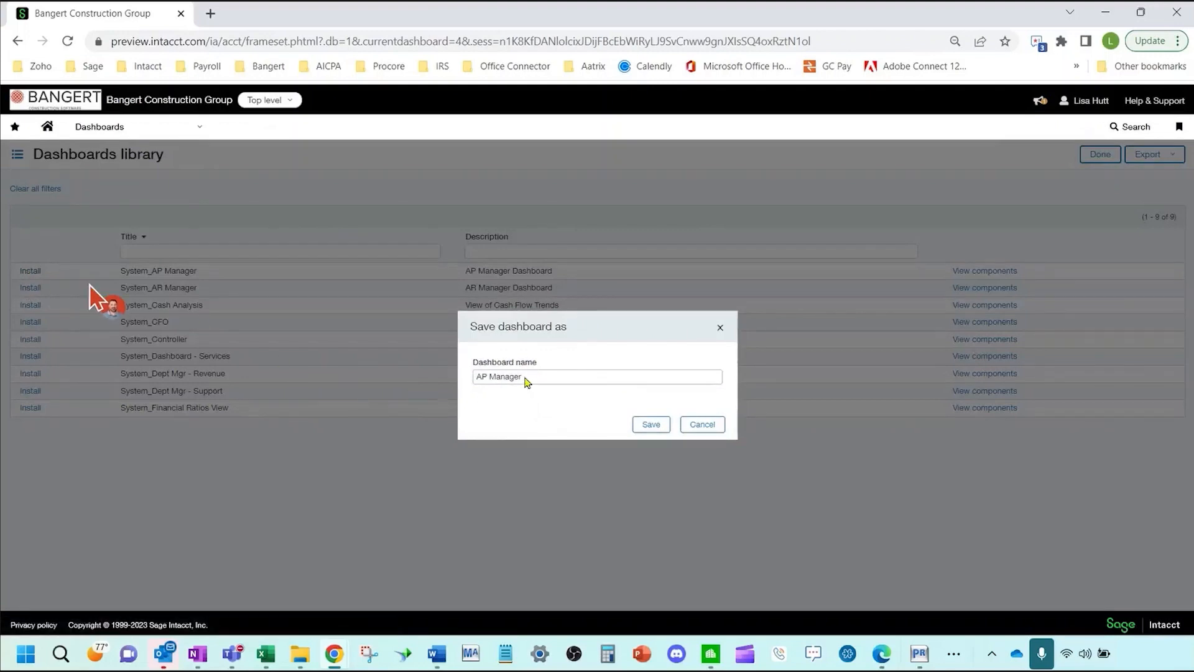
{"action": "left_click", "coordinate": [537, 376]}
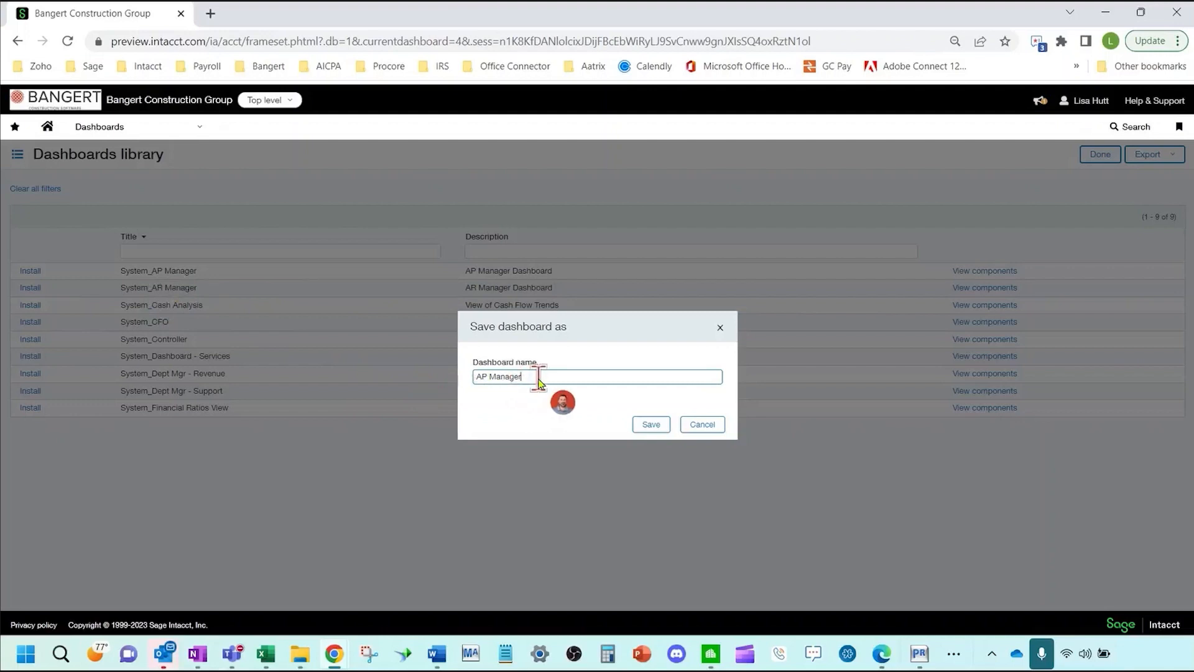
{"action": "left_click", "coordinate": [648, 425]}
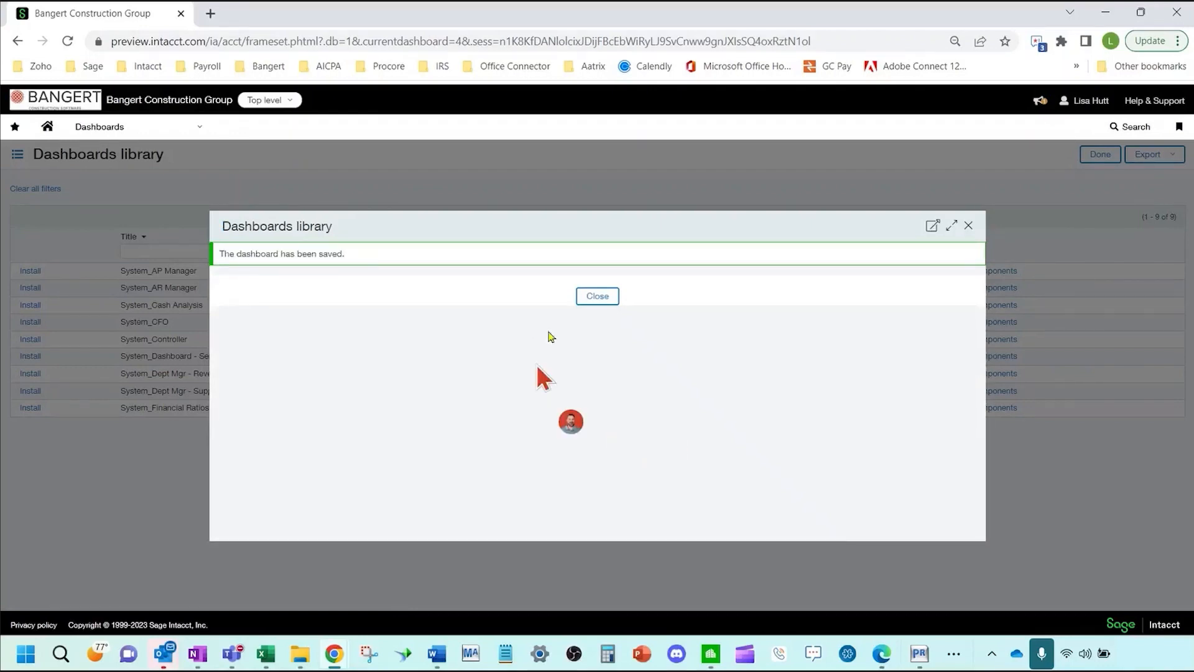
{"action": "left_click", "coordinate": [596, 296]}
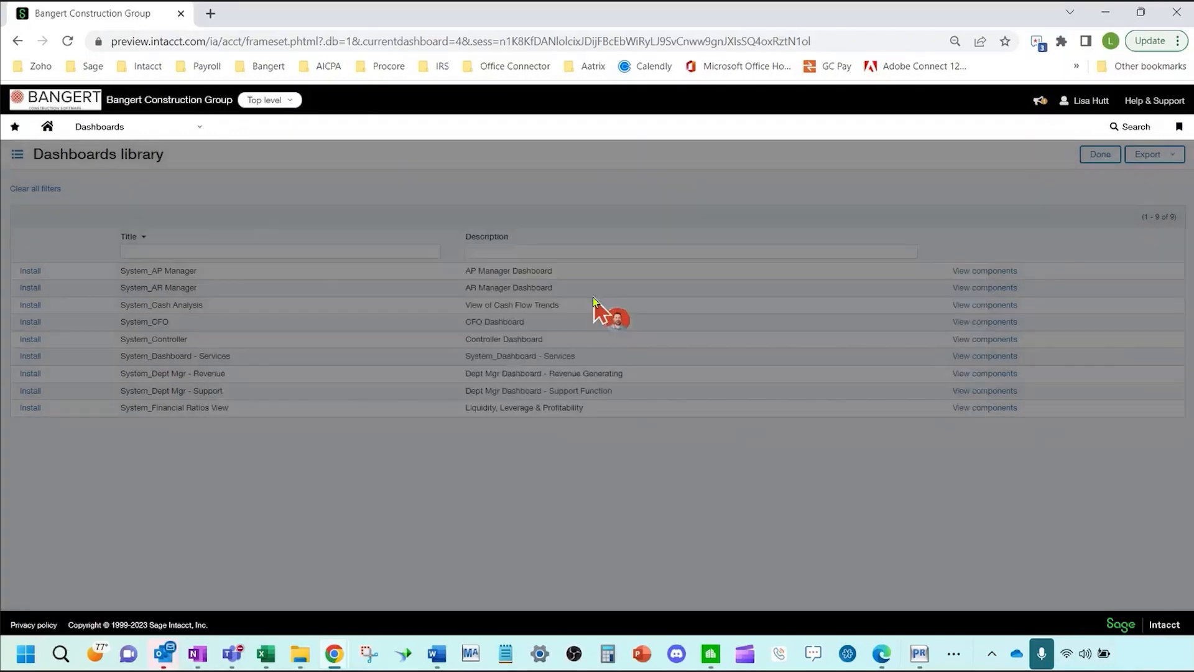
Step: Reload the application page to update the dashboard list, and open the AP Manager dashboard
{"action": "left_click", "coordinate": [191, 129]}
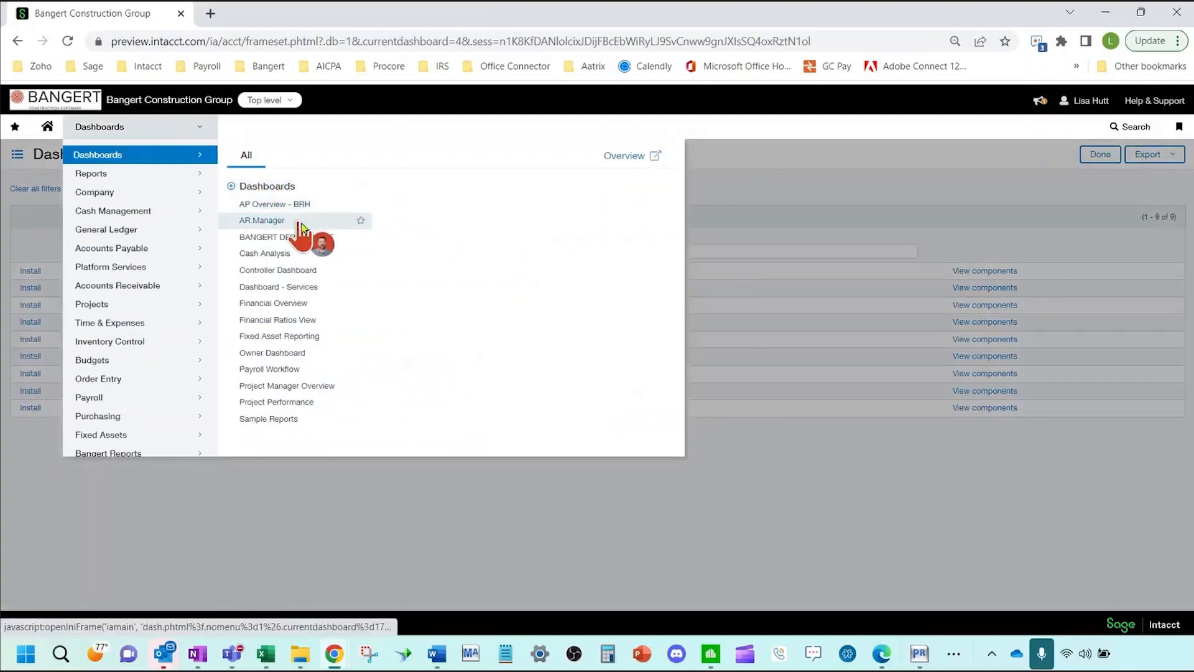
{"action": "left_click", "coordinate": [756, 152]}
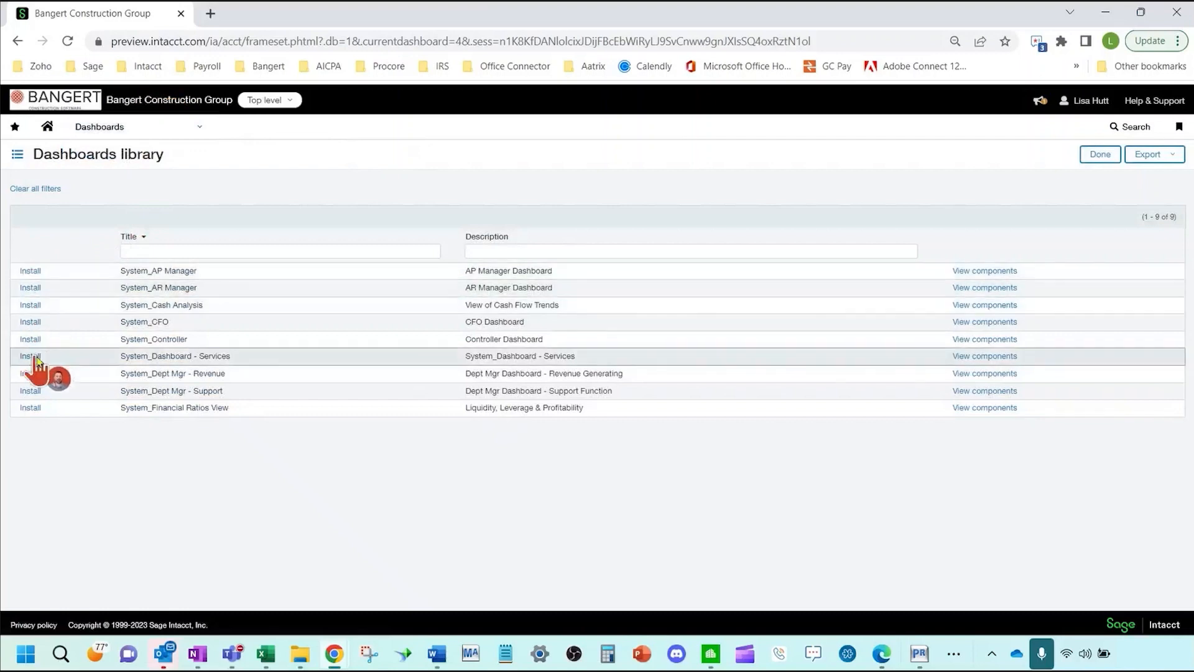
{"action": "left_click", "coordinate": [69, 42]}
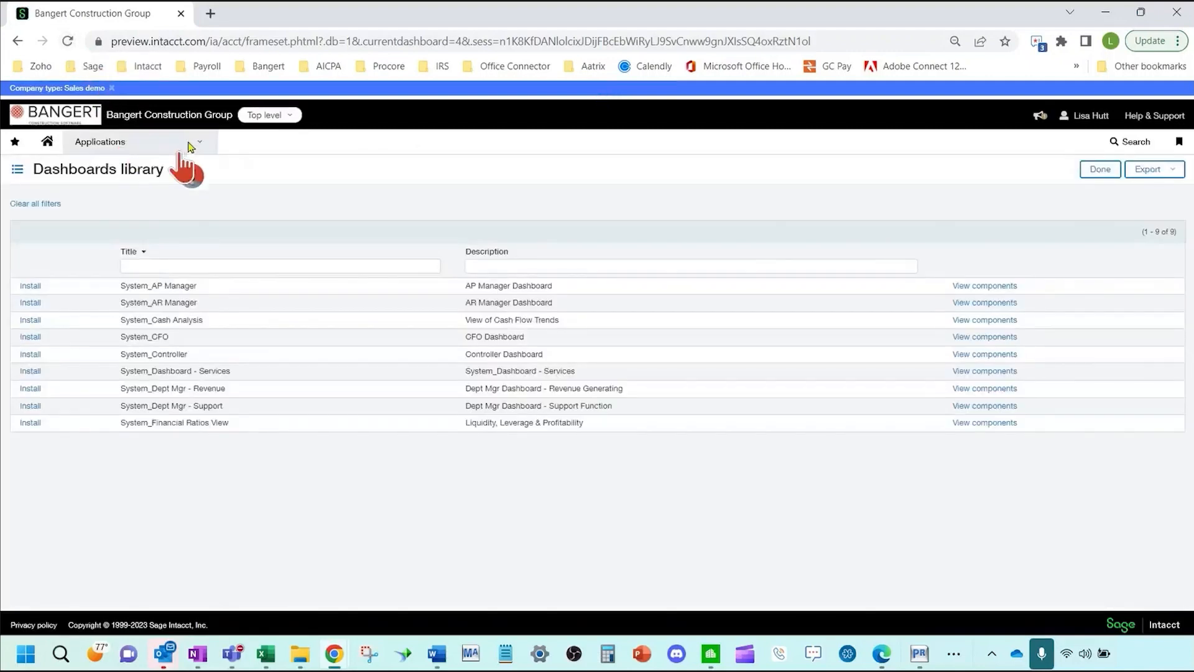
{"action": "left_click", "coordinate": [189, 141]}
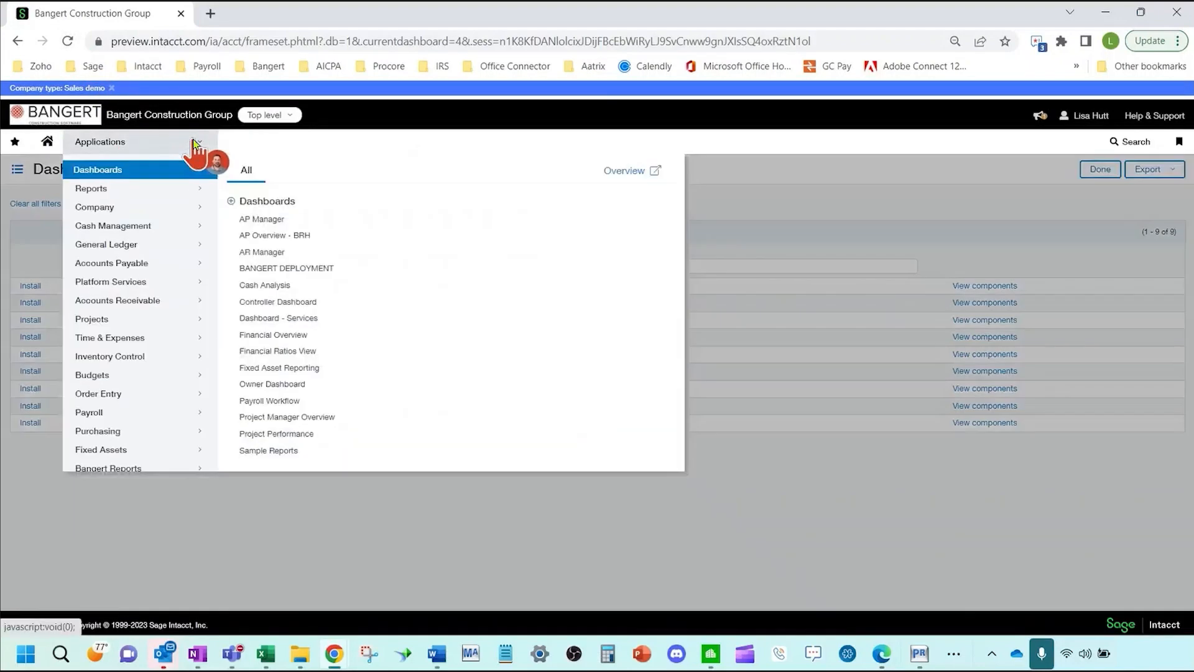
{"action": "left_click", "coordinate": [265, 220]}
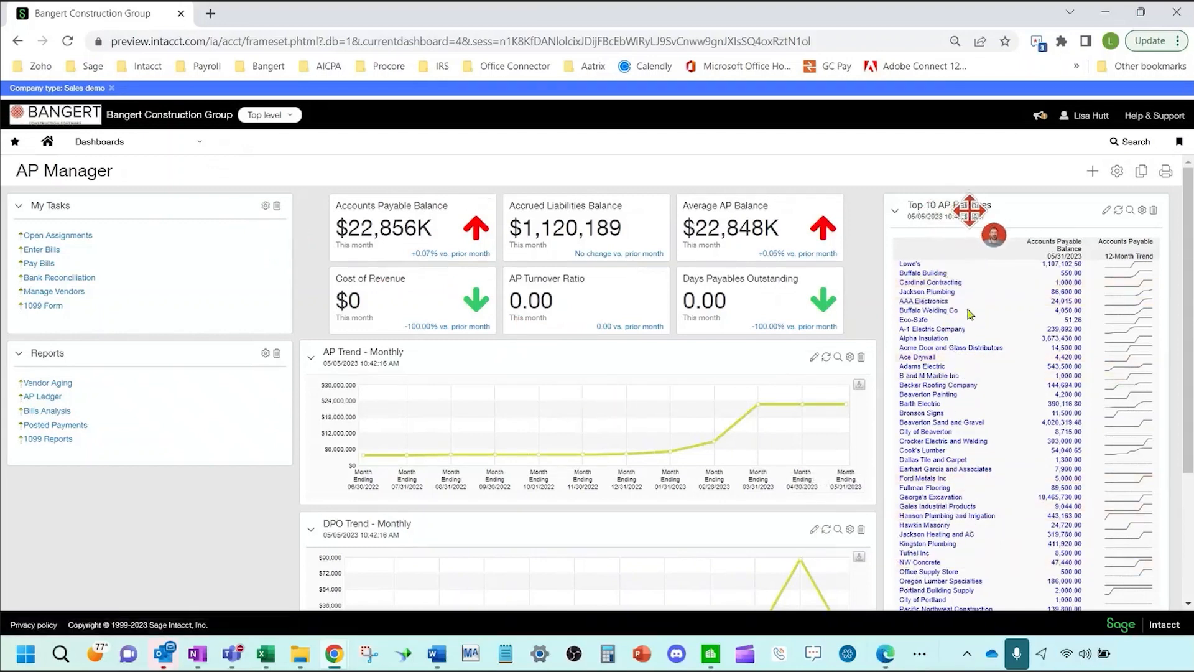
Step: Review the AP Manager dashboard down to its Cash Balance component, and open the bills list from the Enter Bills task
{"action": "scroll", "coordinate": [963, 404], "scroll_direction": "down", "scroll_amount": 3}
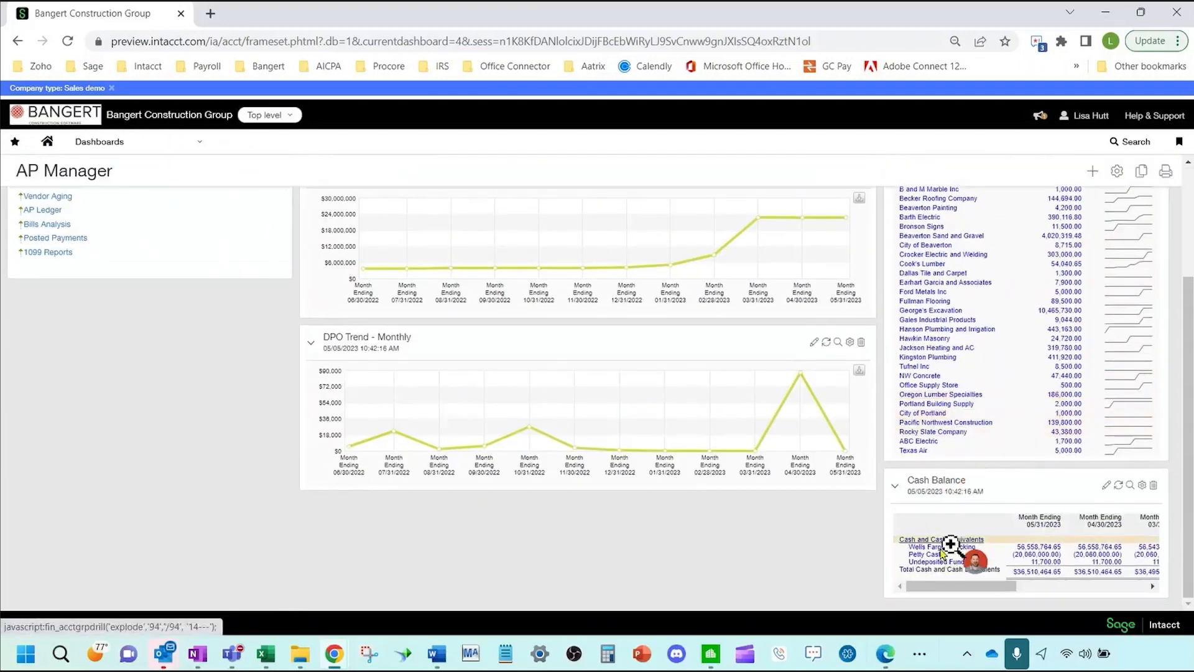
{"action": "scroll", "coordinate": [663, 423], "scroll_direction": "up", "scroll_amount": 3}
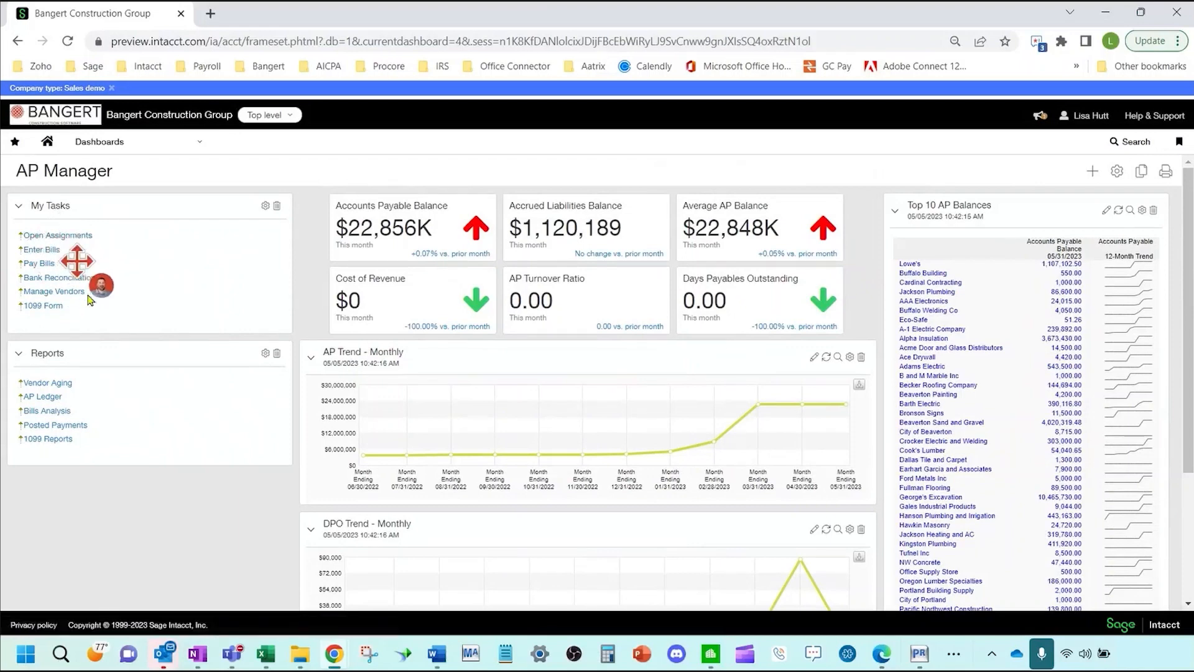
{"action": "left_click", "coordinate": [39, 250]}
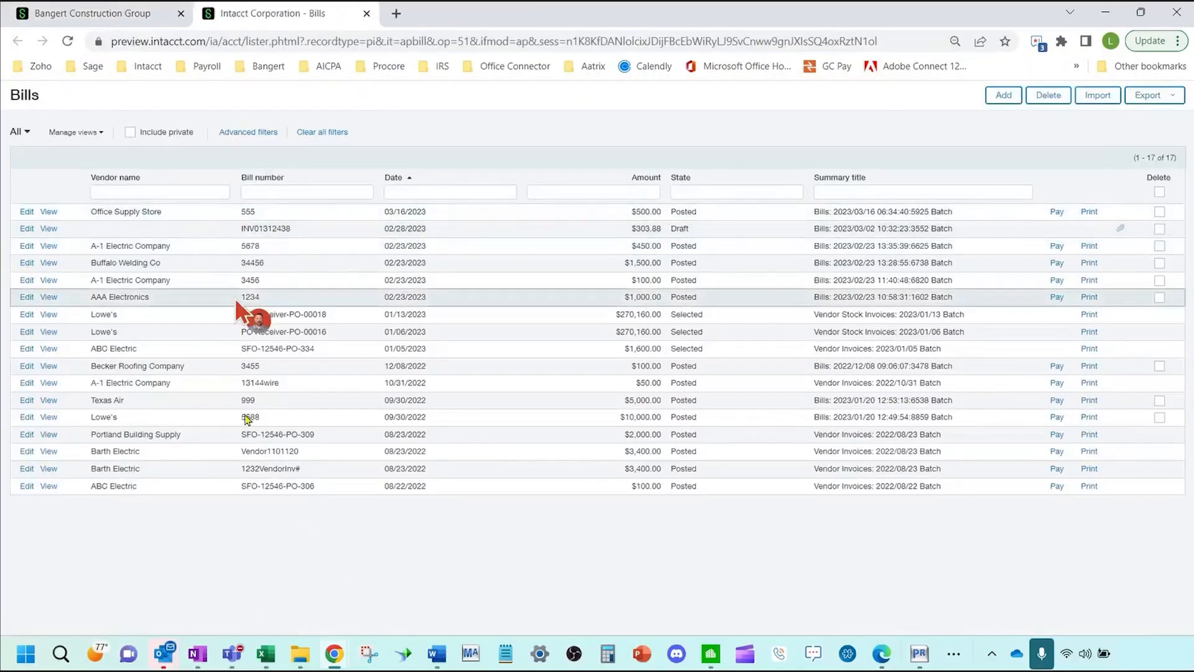
Step: Return to the Bangert Construction Group page and open the AR Manager dashboard
{"action": "left_click", "coordinate": [107, 10]}
{"action": "left_click", "coordinate": [175, 145]}
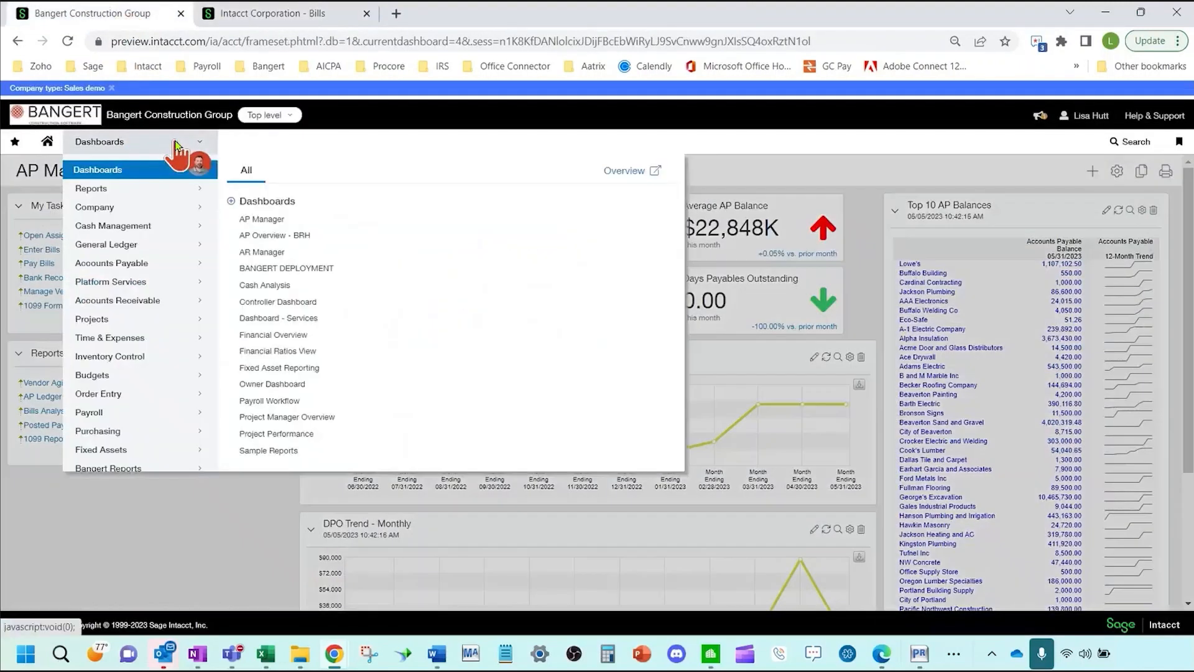
{"action": "left_click", "coordinate": [267, 252]}
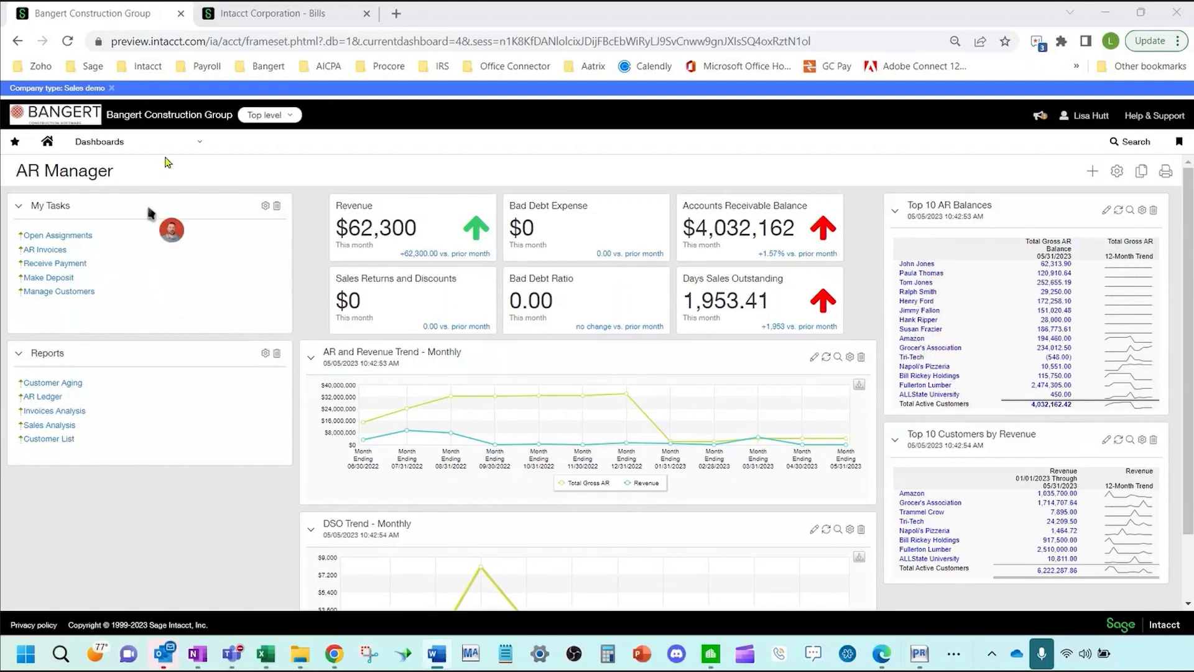
Step: Check the installable dashboards in the dashboards library, and return to the My dashboards list
{"action": "left_click", "coordinate": [186, 144]}
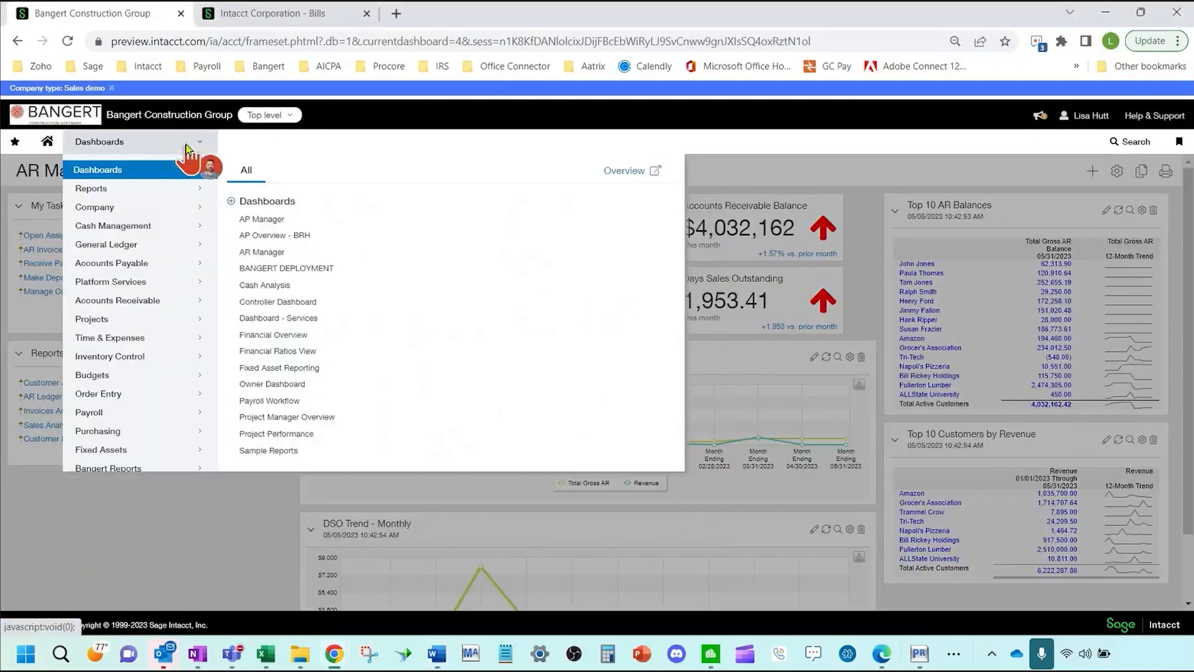
{"action": "left_click", "coordinate": [266, 201]}
{"action": "left_click", "coordinate": [1030, 171]}
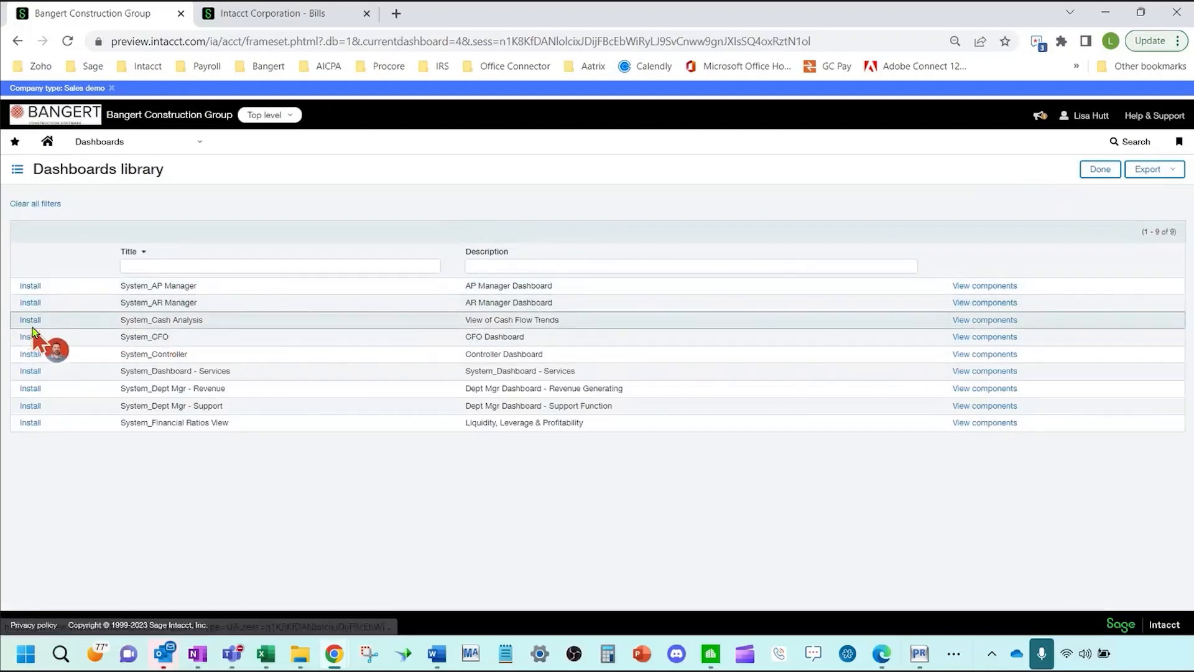
{"action": "left_click", "coordinate": [142, 142]}
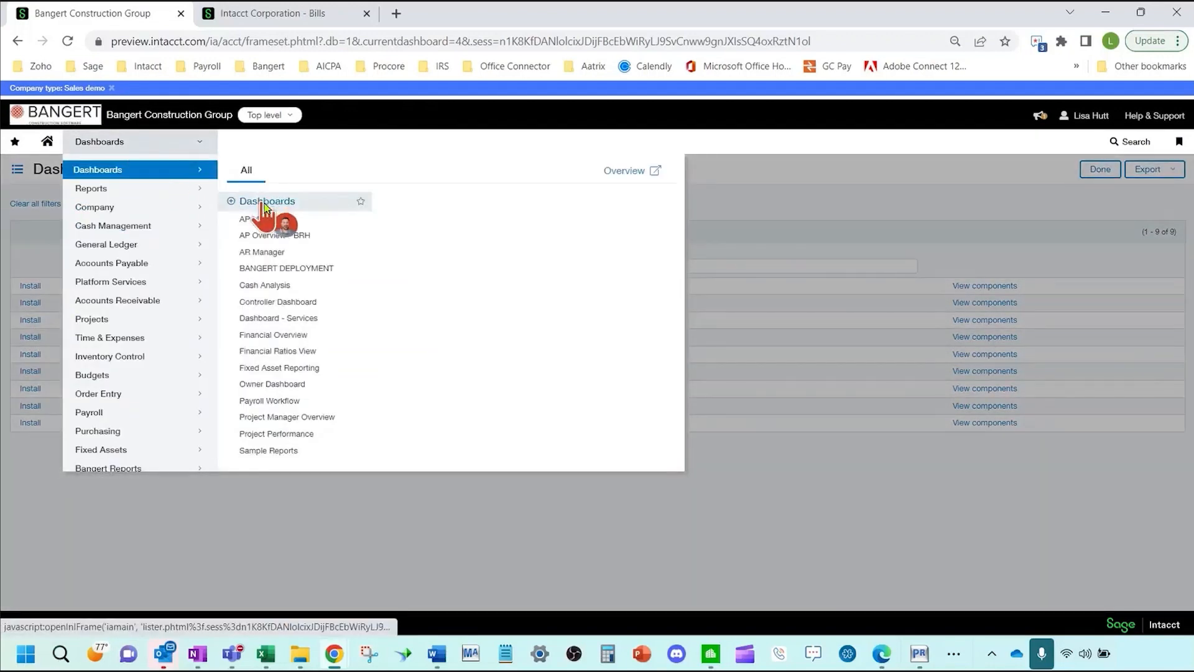
{"action": "left_click", "coordinate": [265, 203]}
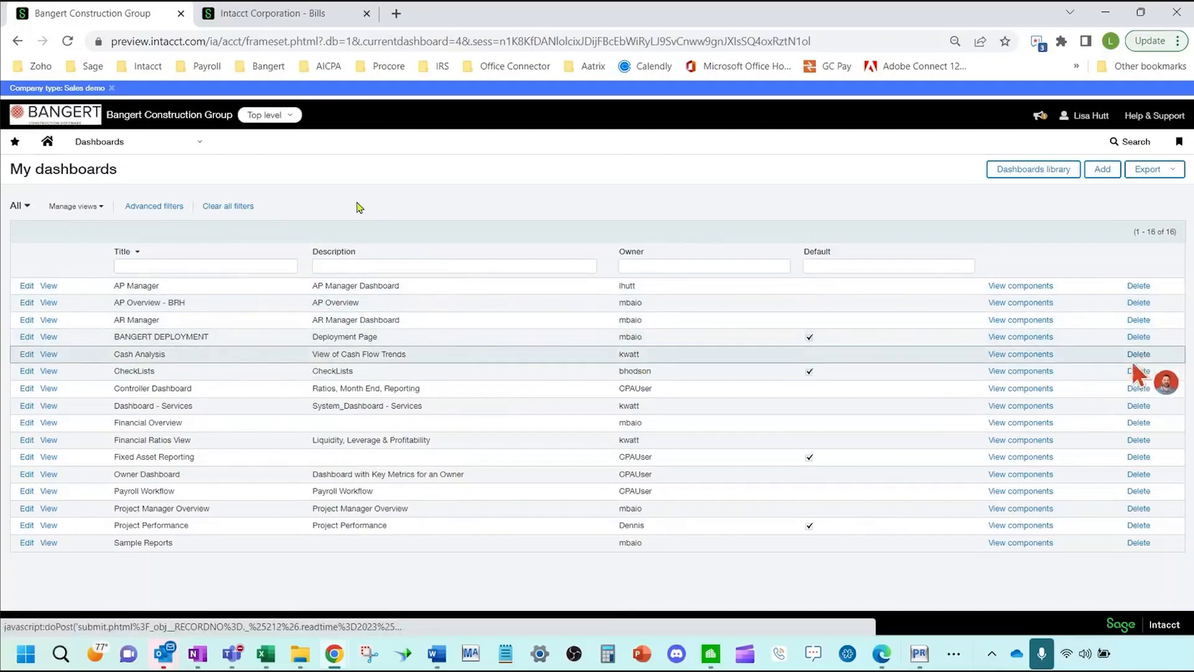
Step: Return to the home page and open the Accounts Receivable posted payments list
{"action": "left_click", "coordinate": [48, 141]}
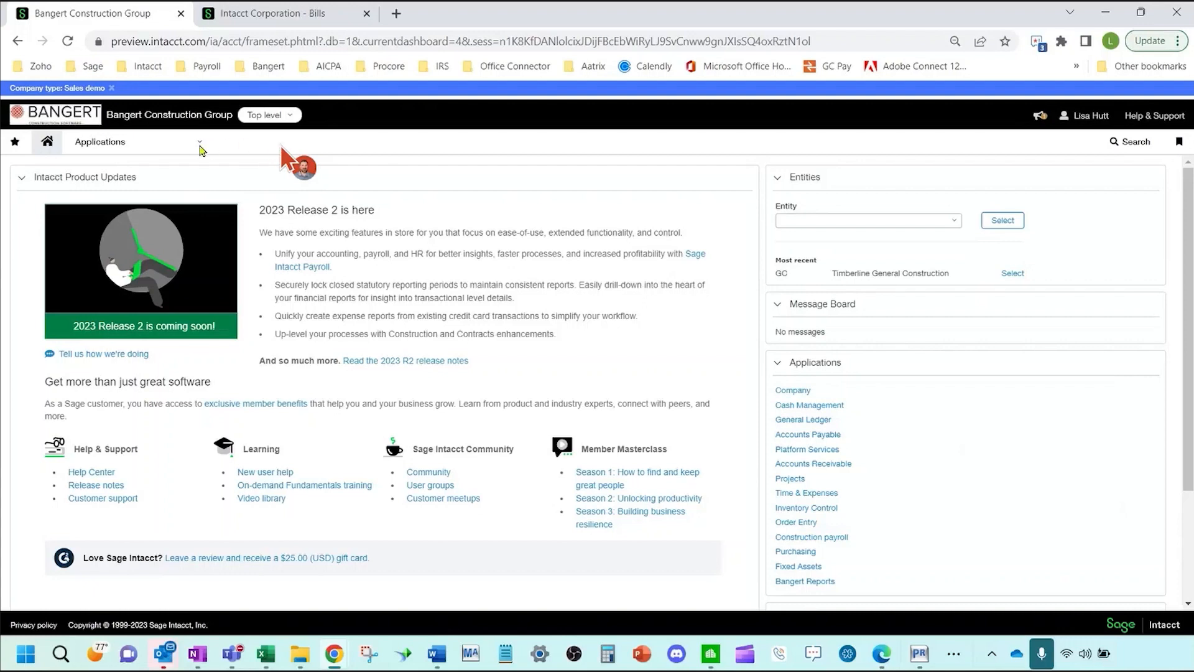
{"action": "left_click", "coordinate": [195, 144]}
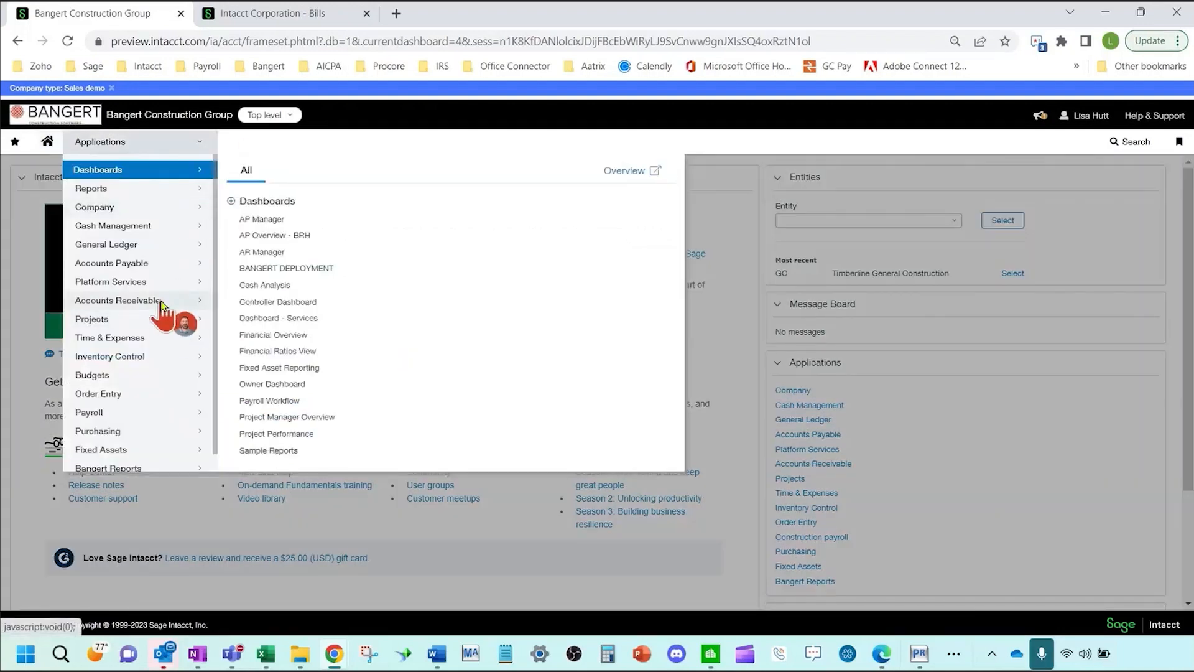
{"action": "mouse_move", "coordinate": [162, 305]}
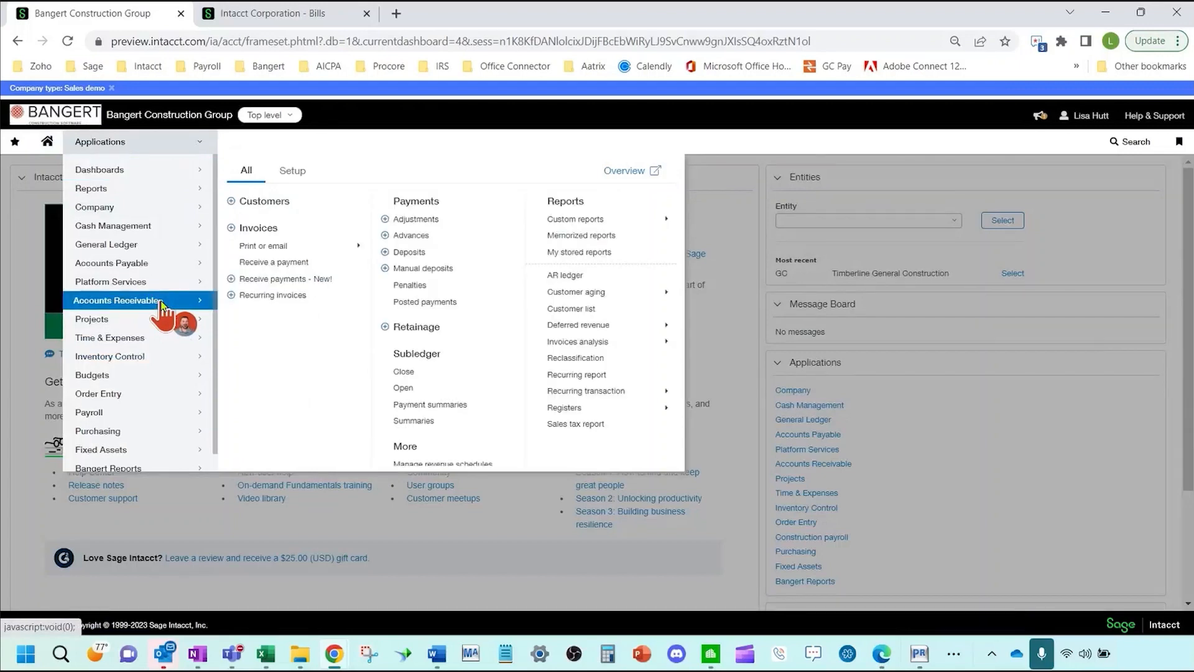
{"action": "left_click", "coordinate": [422, 305]}
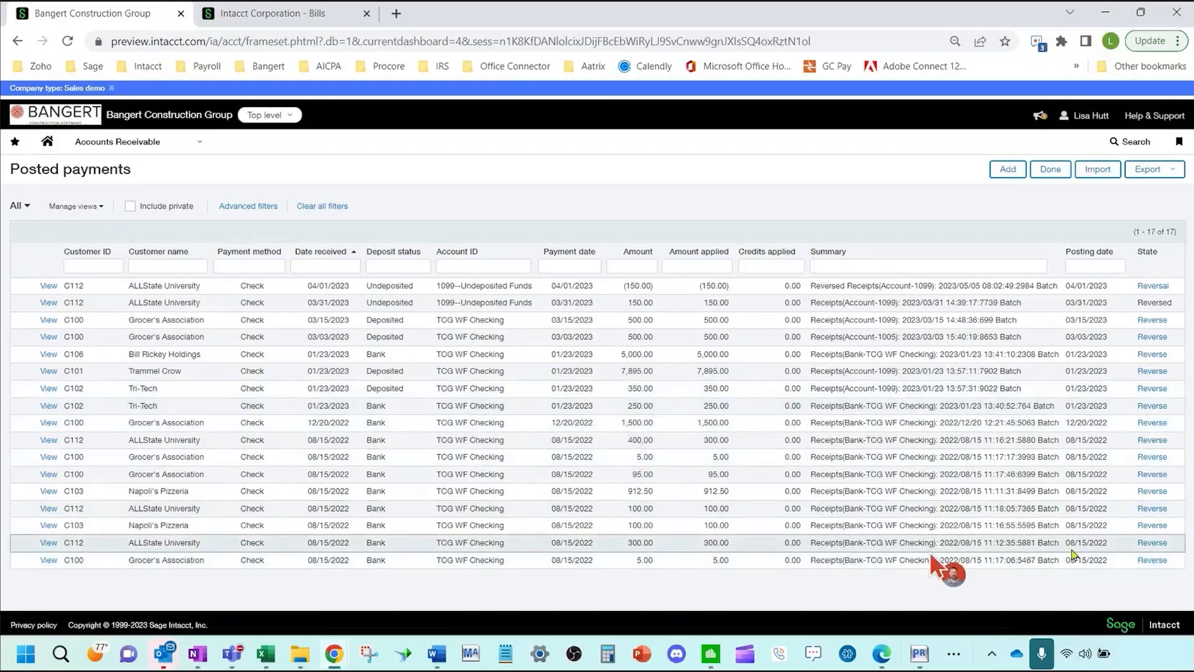
Step: Reverse ALLState University's 08/15/2022 payment of USD 300.00, effective 05/01/2023, with the memo "ffsdfsfafsdfsdfsdfsdafsdf"
{"action": "left_click", "coordinate": [1151, 543]}
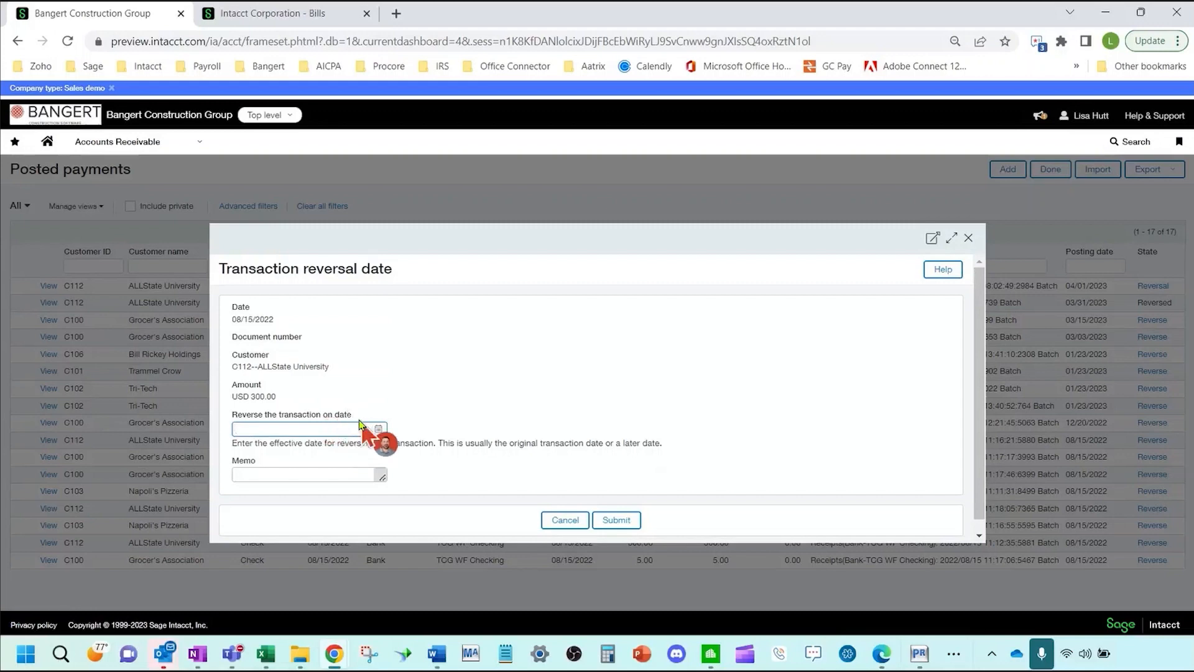
{"action": "left_click", "coordinate": [380, 429]}
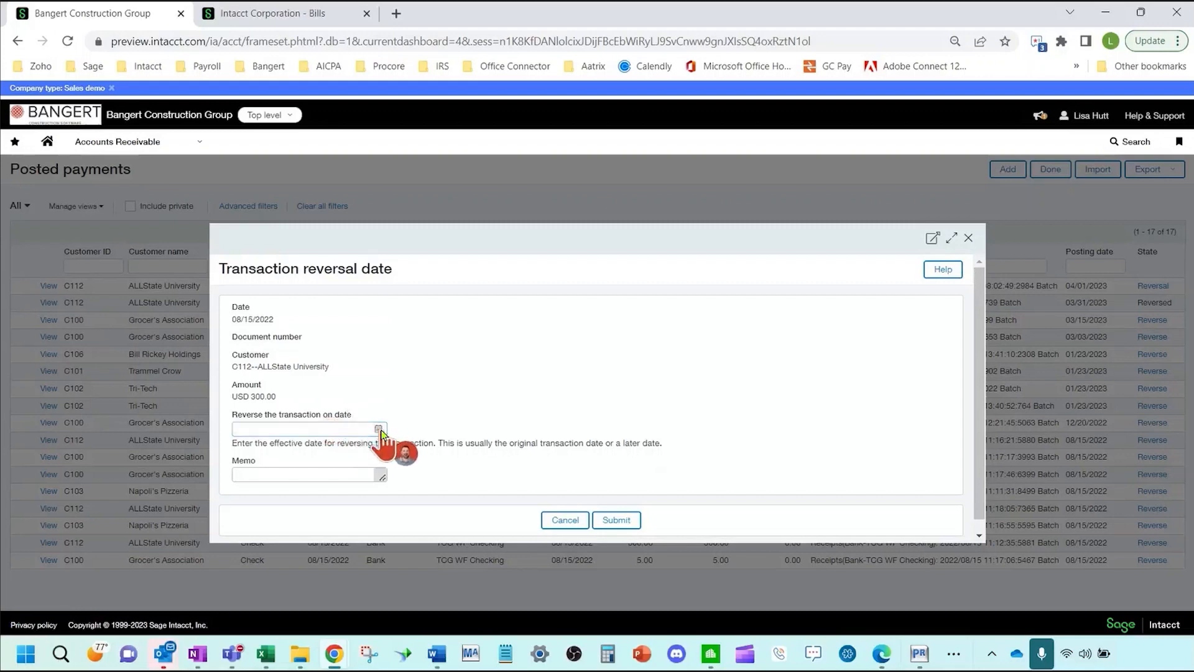
{"action": "left_click", "coordinate": [379, 429]}
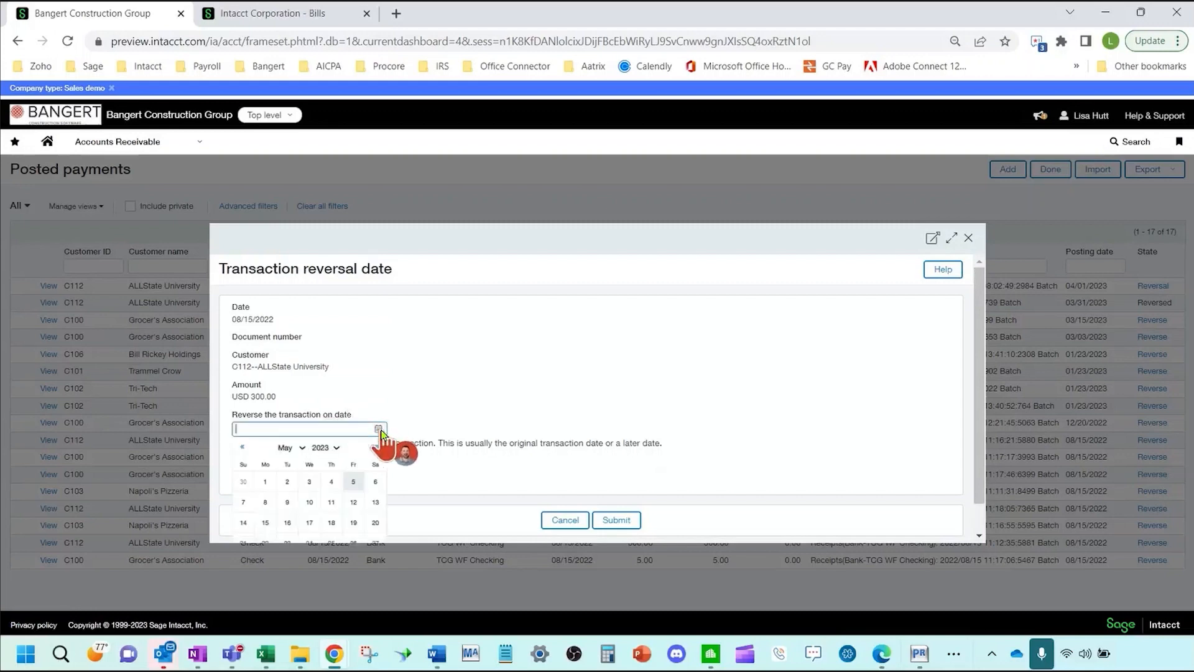
{"action": "left_click", "coordinate": [266, 482]}
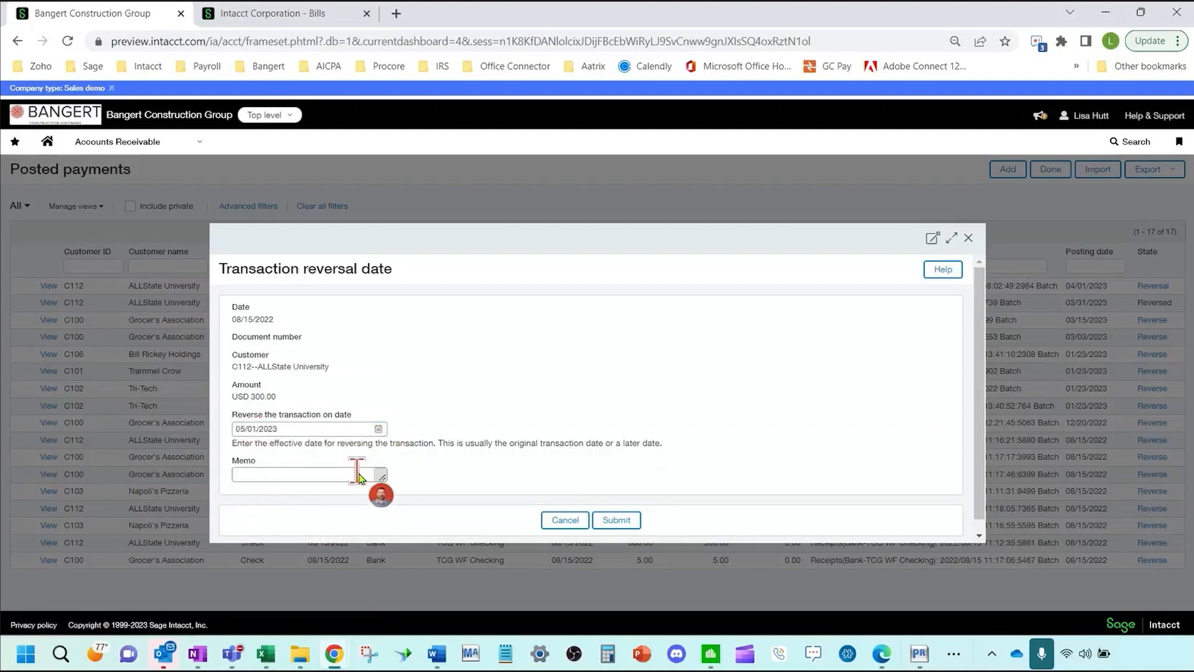
{"action": "type", "text": "ffsdfsfafsdfsdfsdfsdafsdf"}
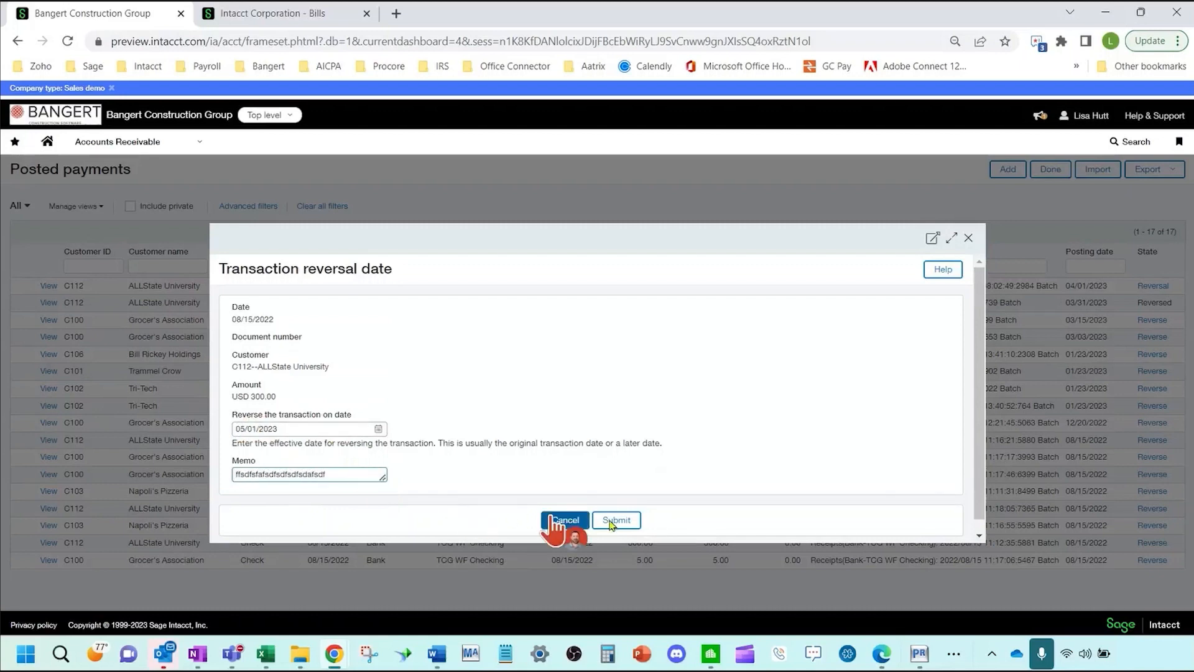
{"action": "left_click", "coordinate": [613, 521]}
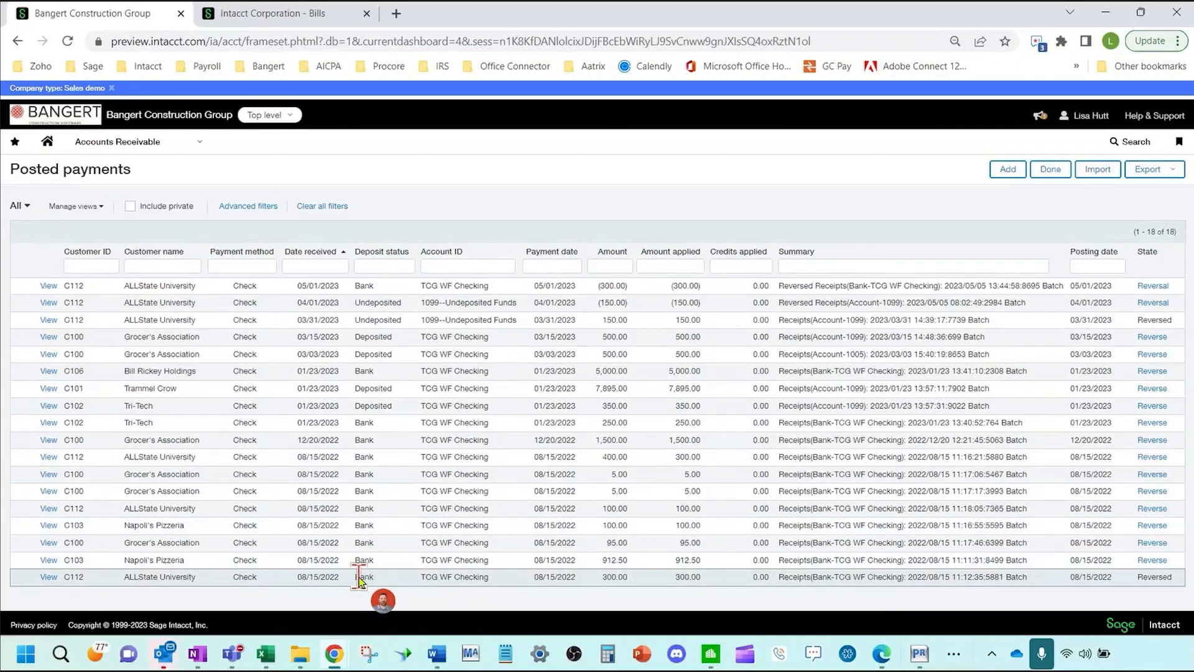
Step: Open the Accounts Receivable configuration settings
{"action": "left_click", "coordinate": [193, 143]}
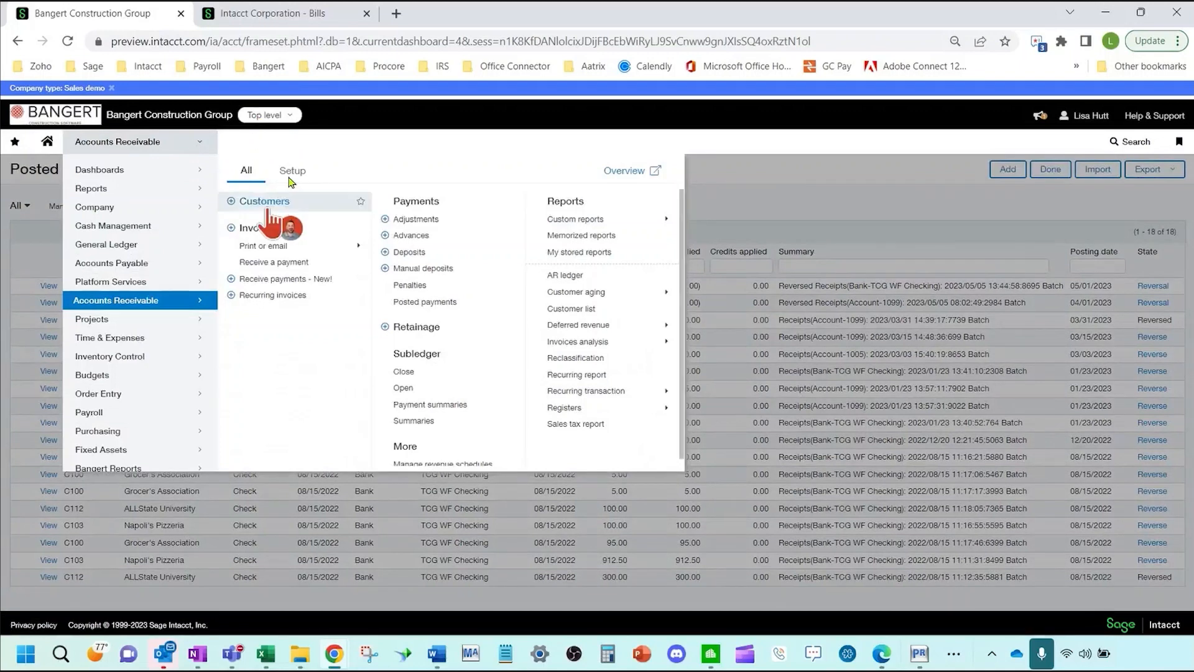
{"action": "left_click", "coordinate": [292, 174]}
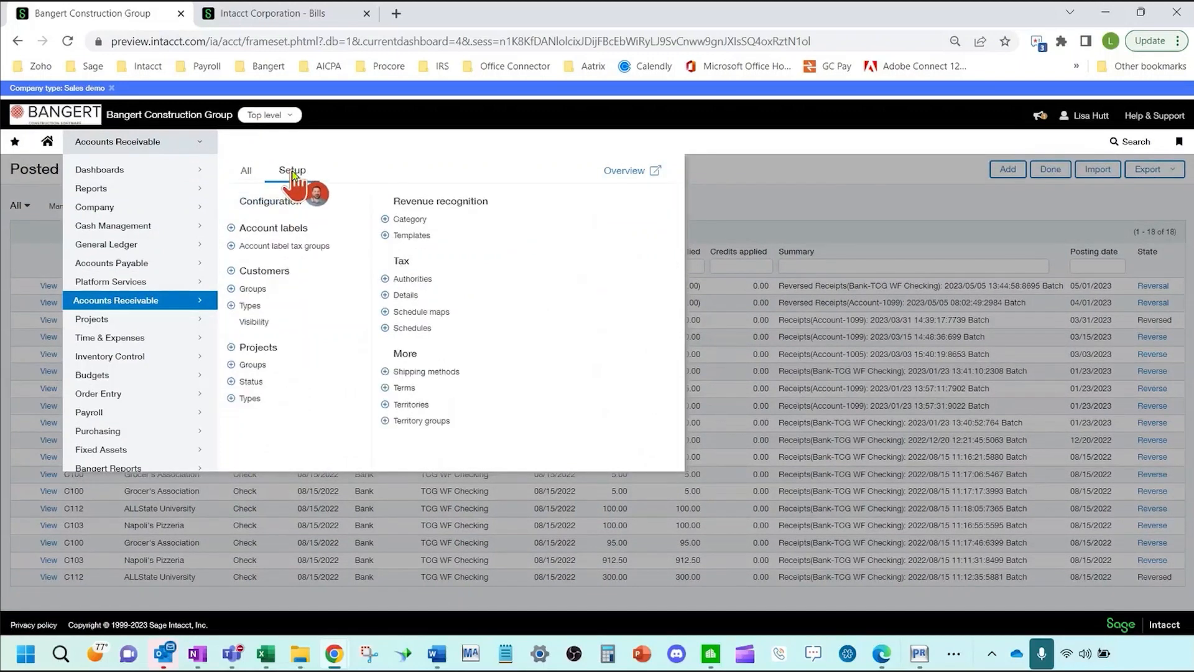
{"action": "left_click", "coordinate": [266, 205]}
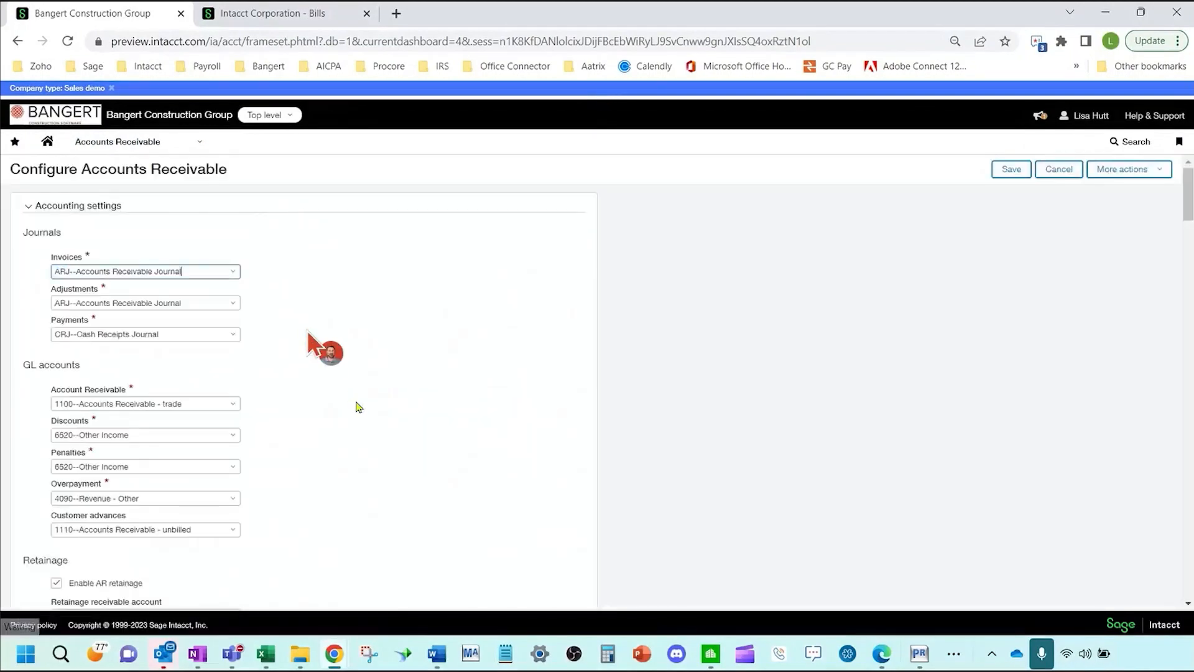
Step: Check that editing of reversal dates is enabled in the Accounts Receivable configuration, and save the configuration
{"action": "scroll", "coordinate": [358, 423], "scroll_direction": "down", "scroll_amount": 15}
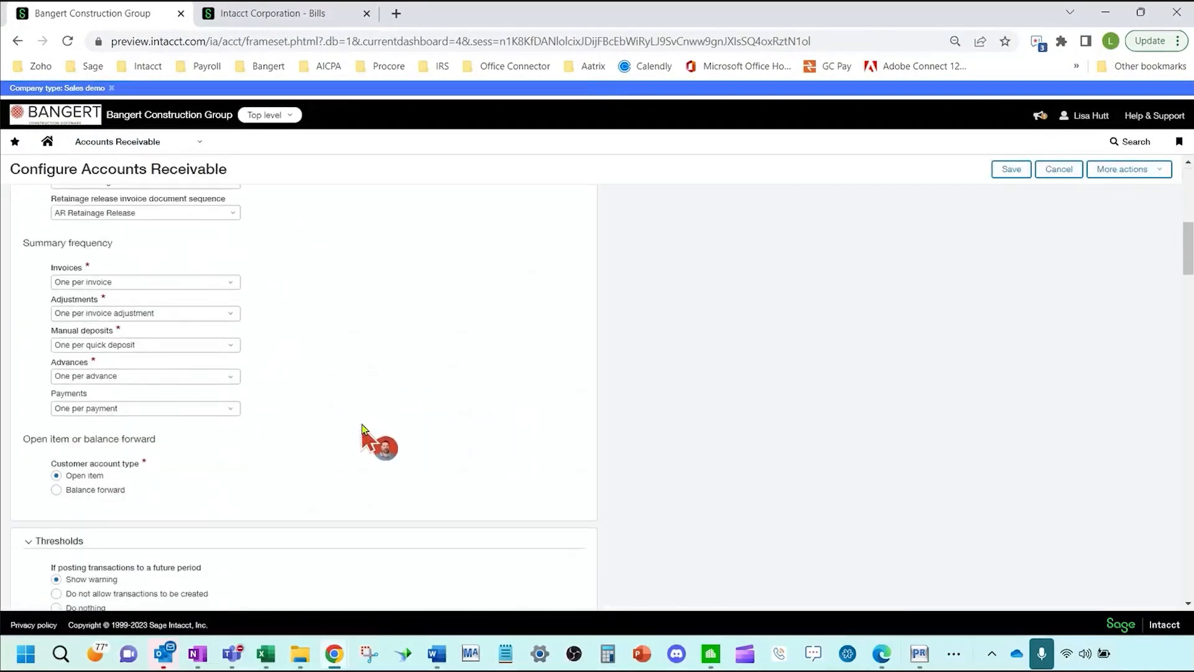
{"action": "scroll", "coordinate": [364, 429], "scroll_direction": "down", "scroll_amount": 7}
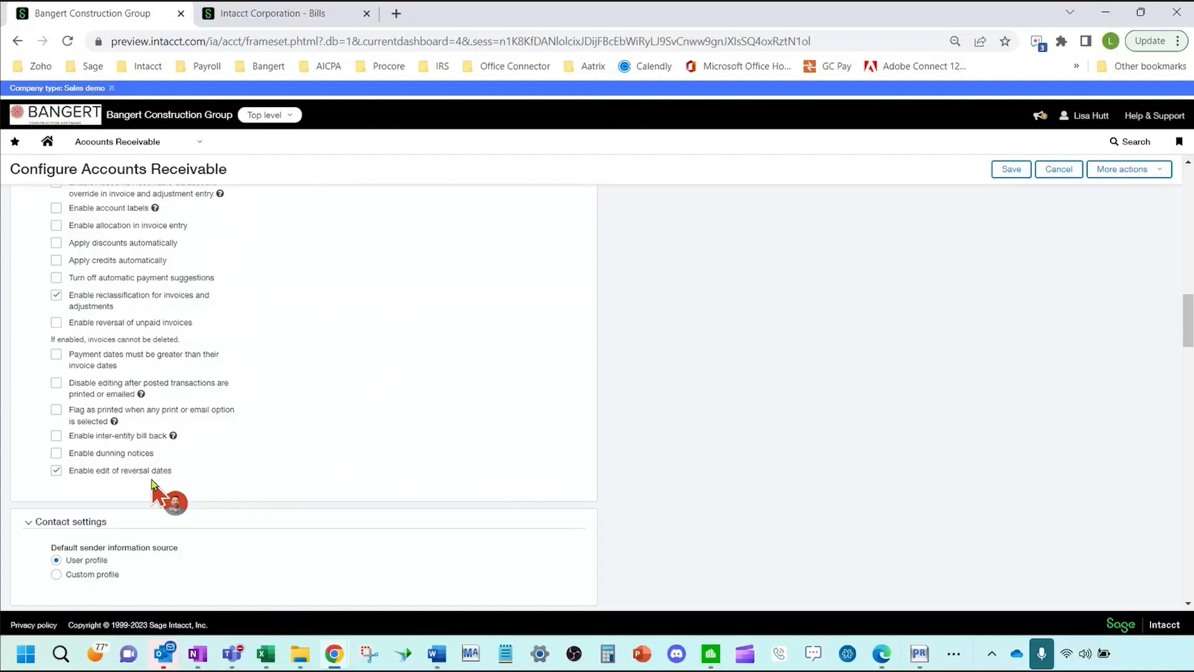
{"action": "scroll", "coordinate": [292, 447], "scroll_direction": "down", "scroll_amount": 3}
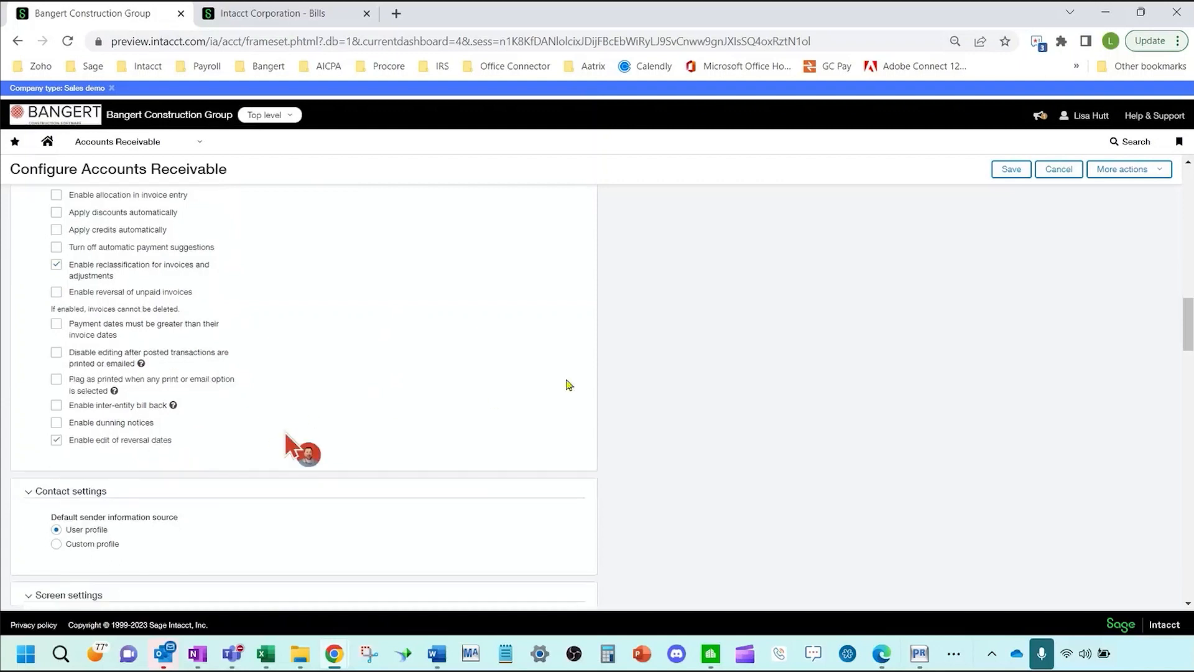
{"action": "left_click", "coordinate": [999, 175]}
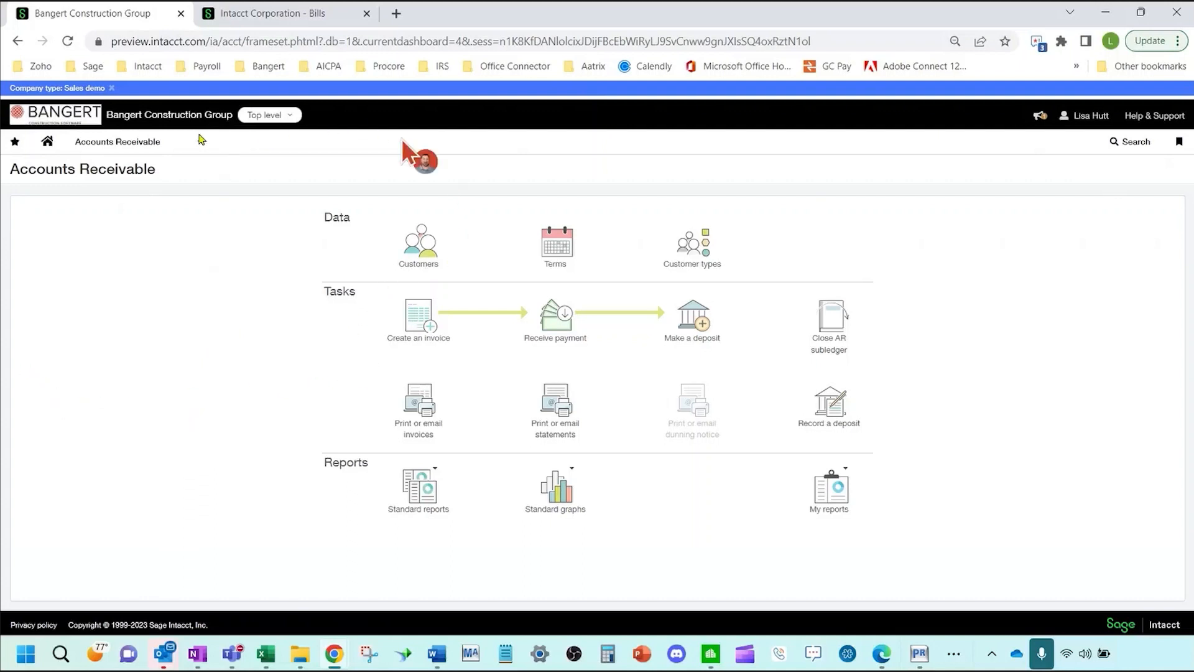
Step: Open the Accounts Receivable permissions in the Administrator role's subscriptions
{"action": "left_click", "coordinate": [199, 143]}
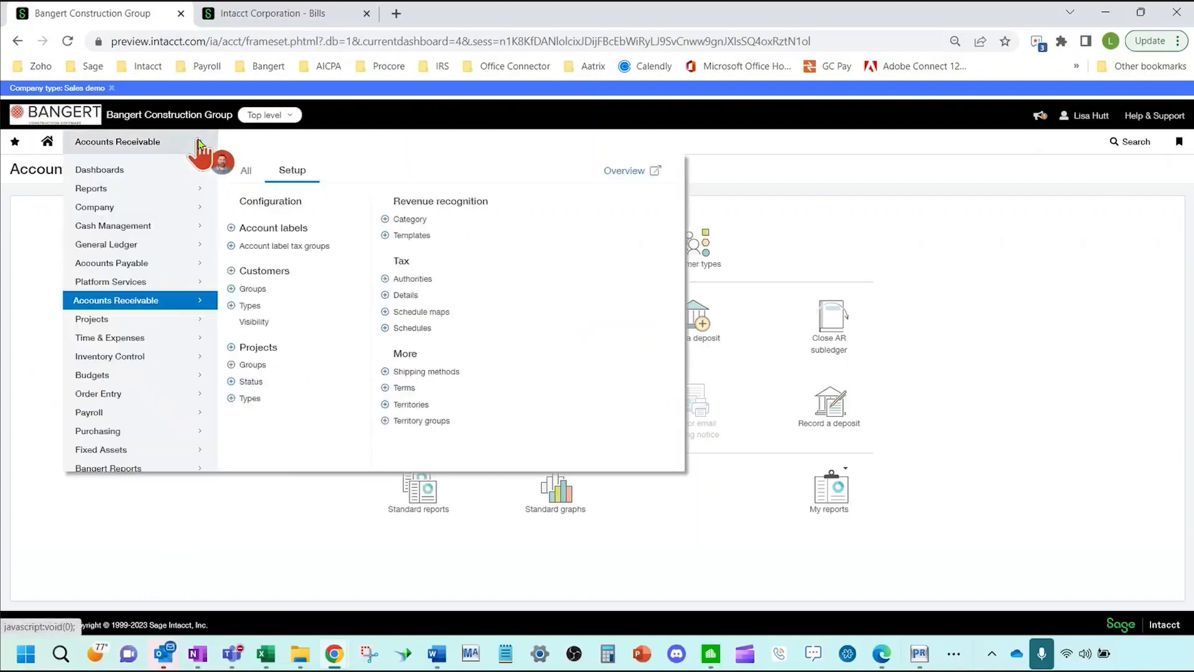
{"action": "left_click", "coordinate": [121, 209]}
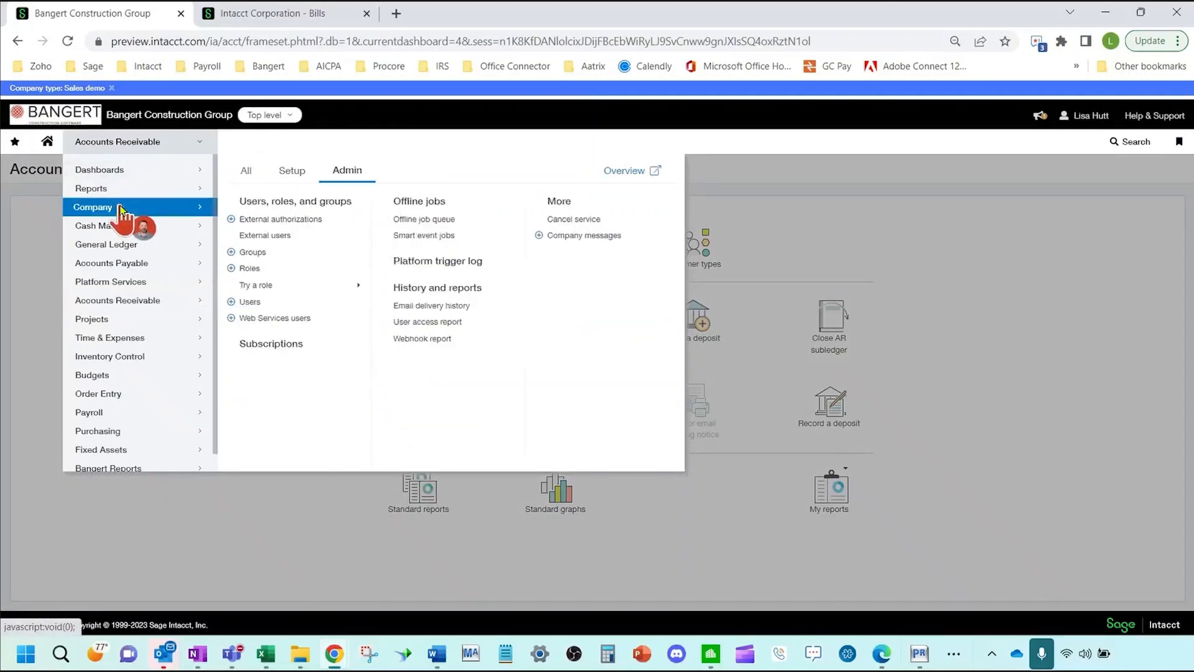
{"action": "left_click", "coordinate": [258, 266]}
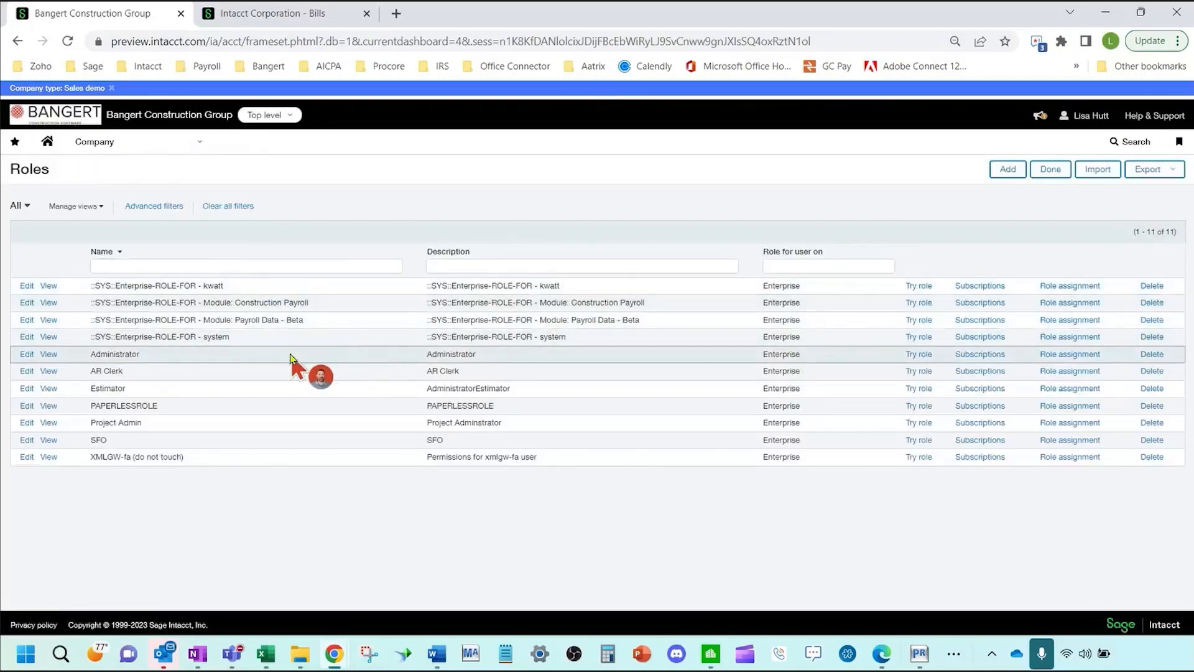
{"action": "left_click", "coordinate": [978, 360]}
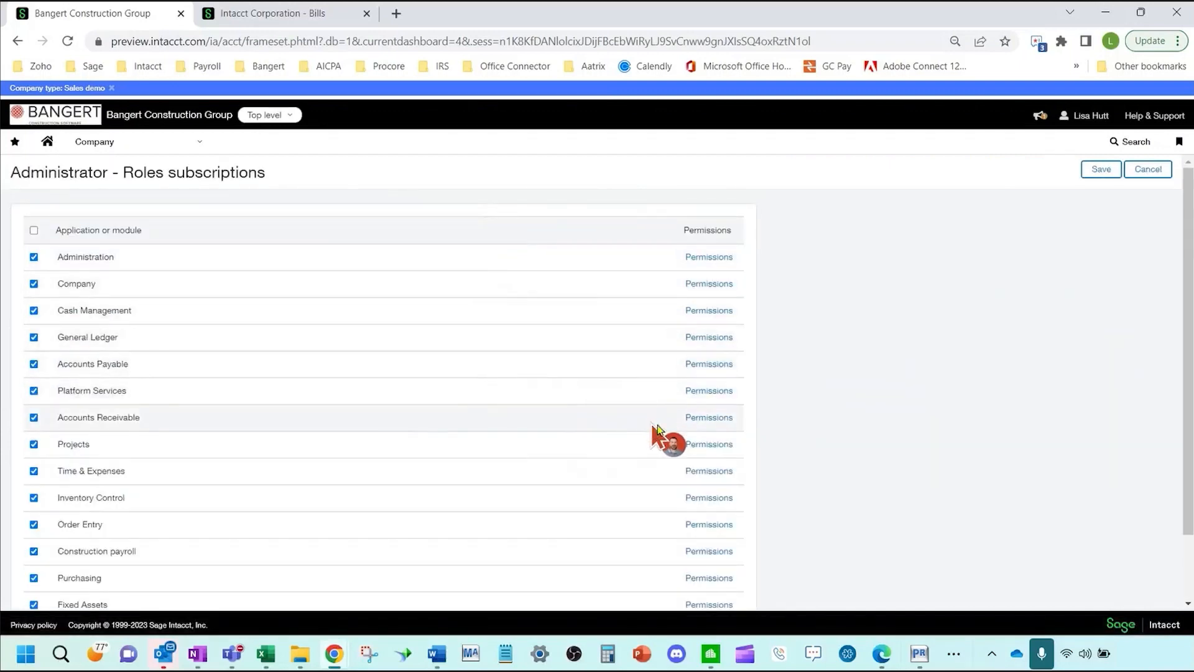
{"action": "left_click", "coordinate": [718, 422]}
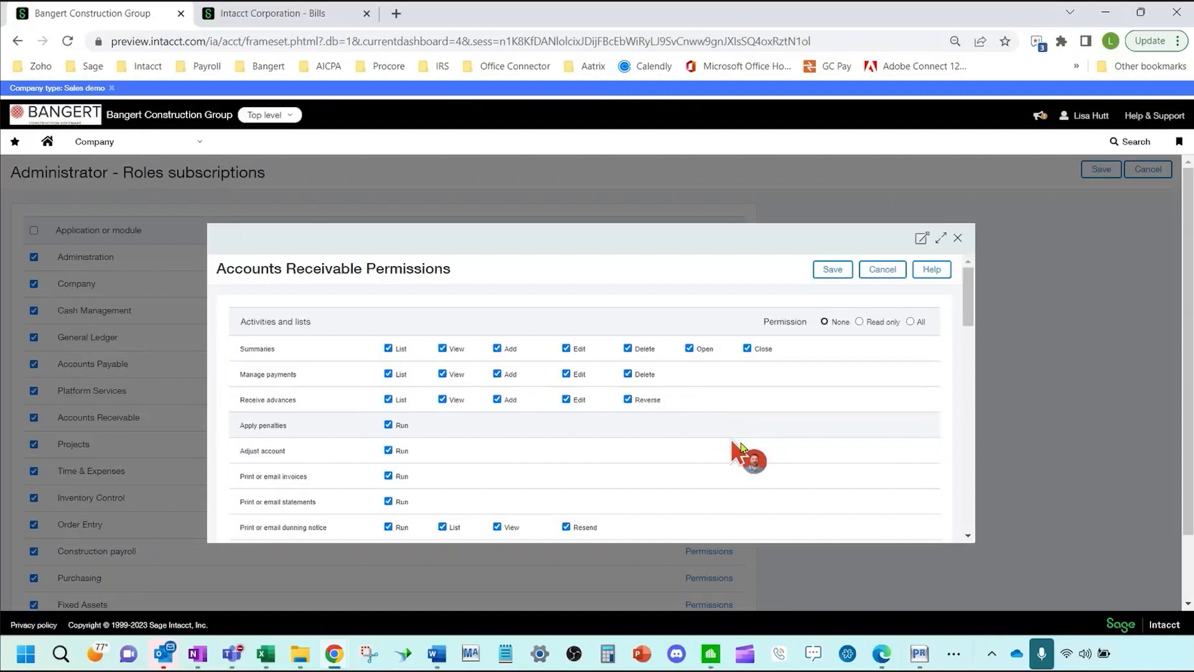
Step: Check the Edit reversal permission for posted payments, and save the Administrator role's Accounts Receivable permissions
{"action": "scroll", "coordinate": [730, 439], "scroll_direction": "down", "scroll_amount": 1}
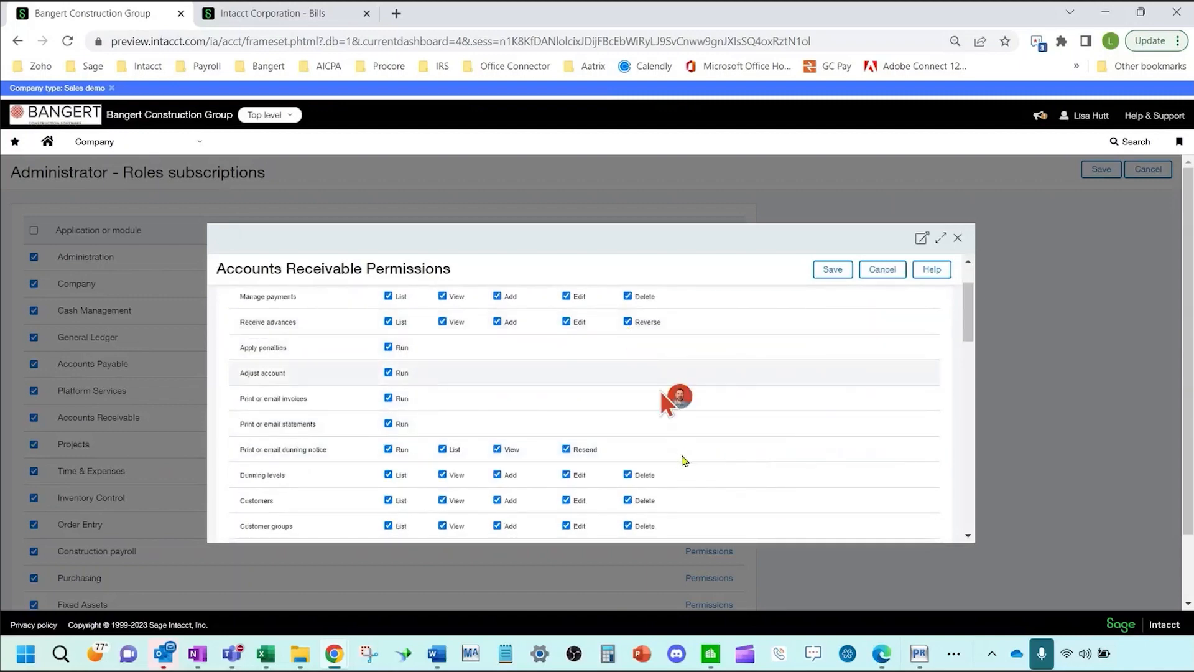
{"action": "scroll", "coordinate": [697, 468], "scroll_direction": "down", "scroll_amount": 3}
{"action": "scroll", "coordinate": [682, 459], "scroll_direction": "down", "scroll_amount": 5}
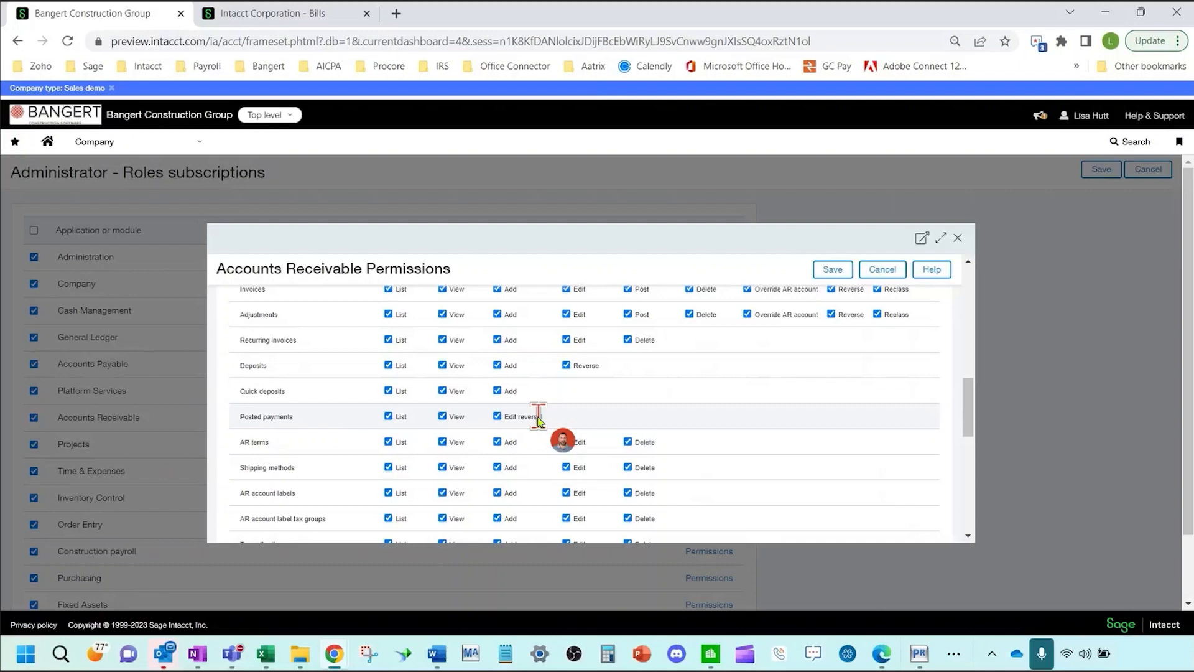
{"action": "left_click", "coordinate": [833, 269]}
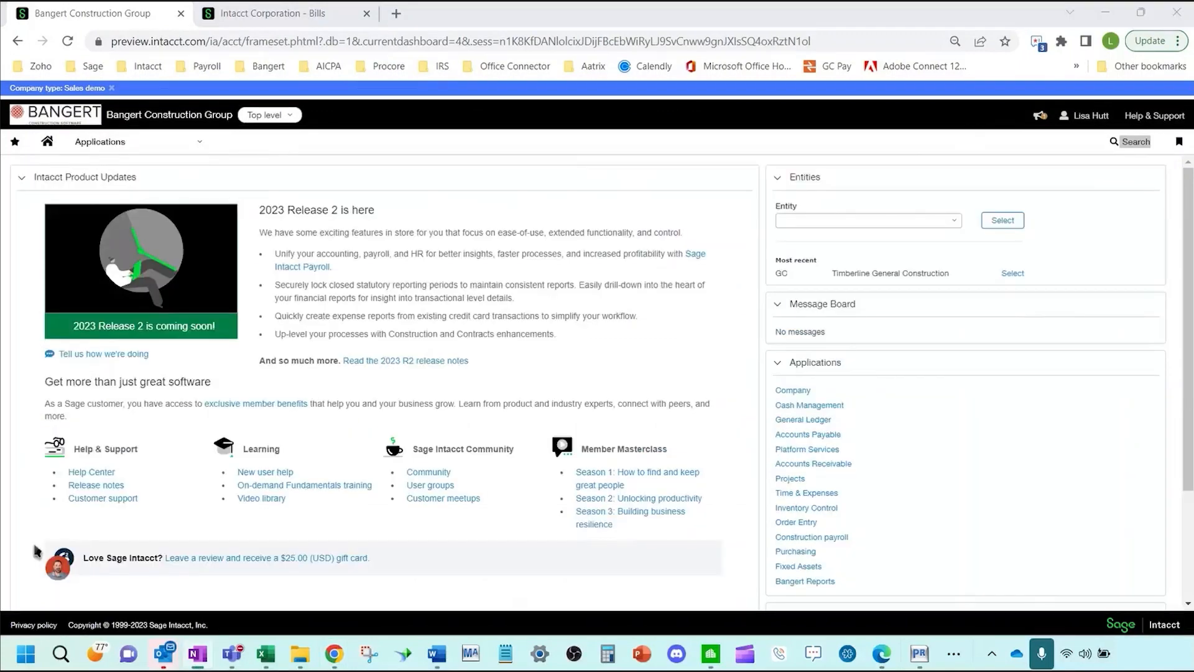
Step: Return to the company roles list and open the Administrator role's General Ledger permissions
{"action": "left_click", "coordinate": [200, 143]}
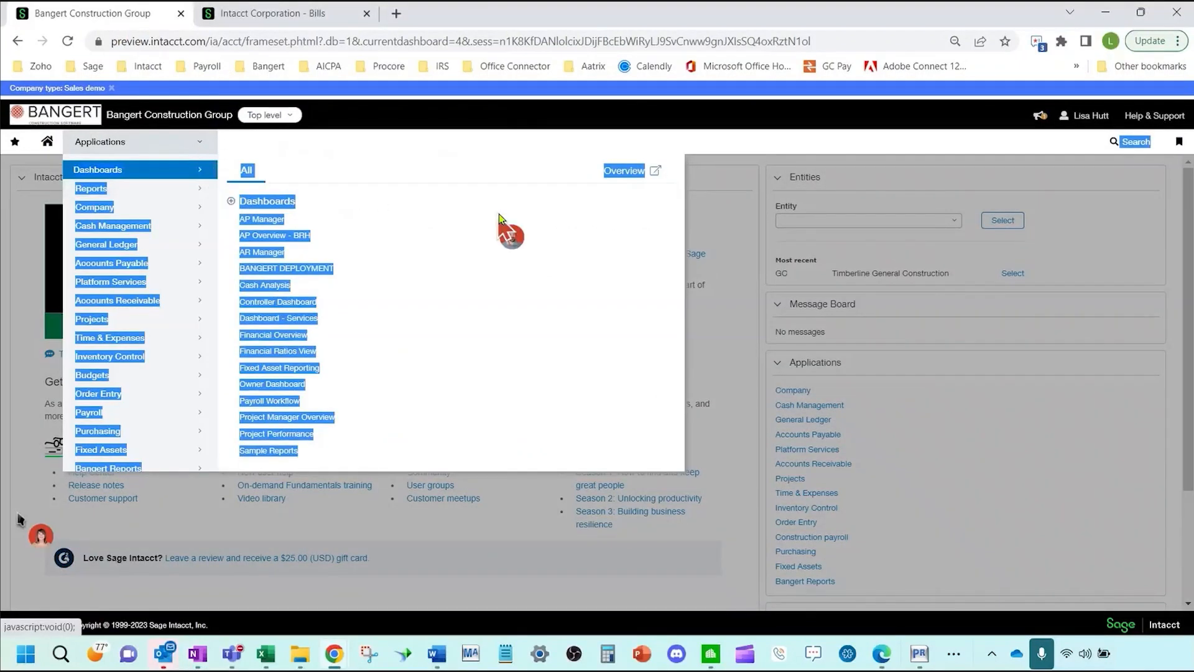
{"action": "left_click", "coordinate": [104, 209]}
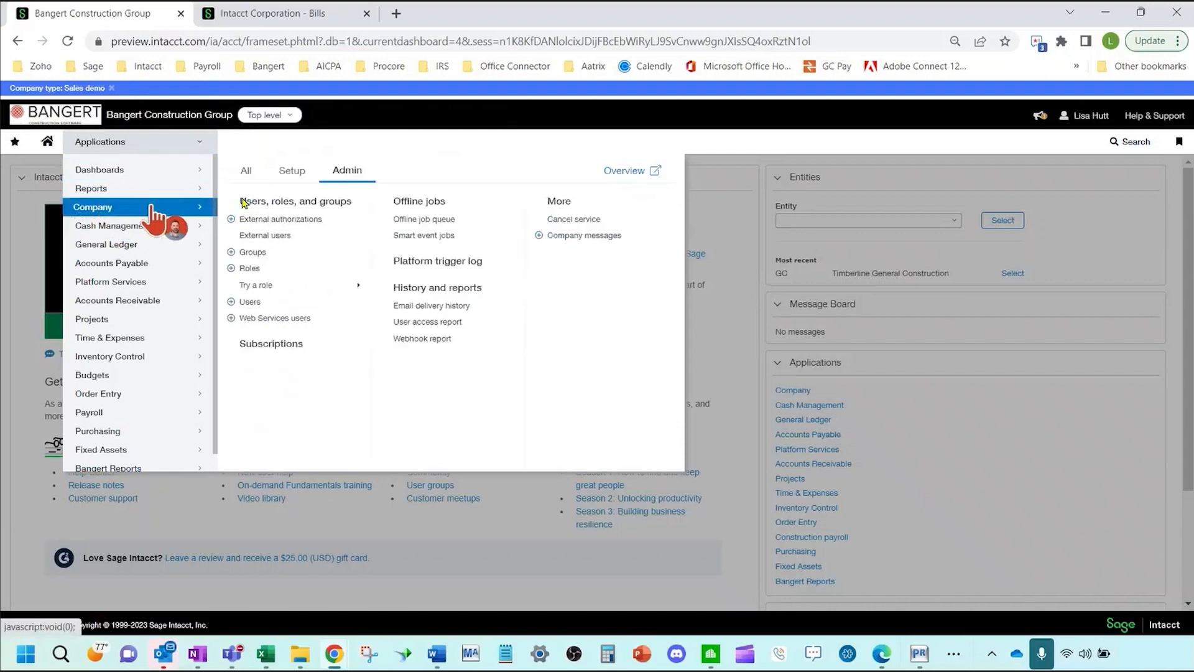
{"action": "left_click", "coordinate": [248, 271]}
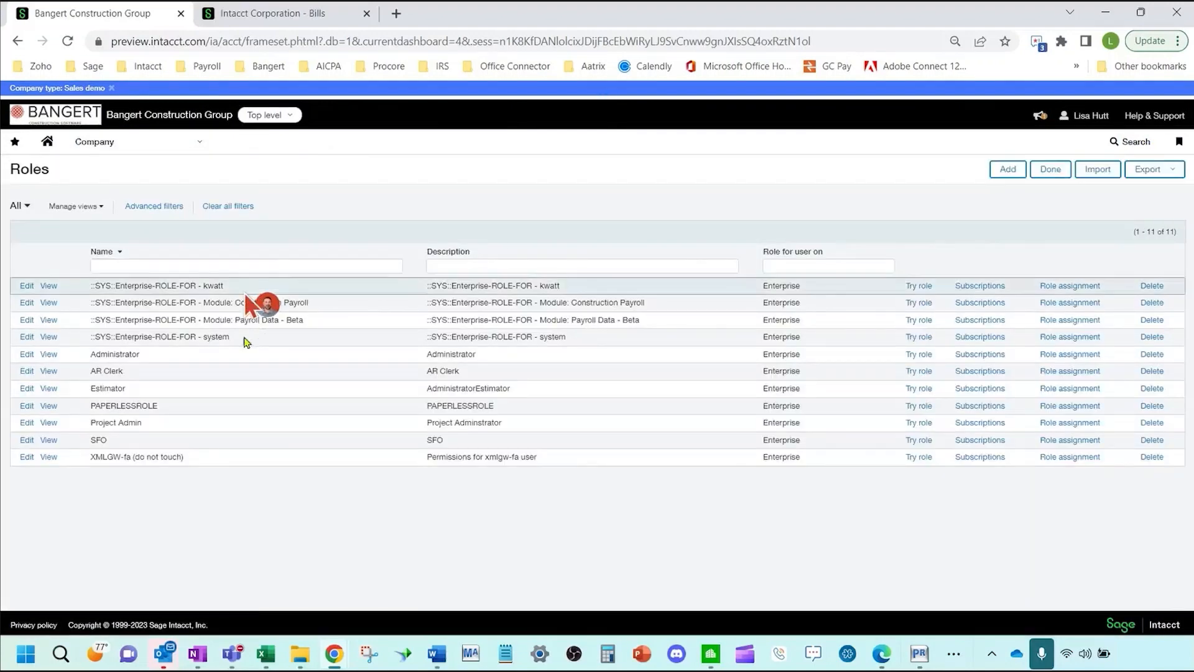
{"action": "left_click", "coordinate": [981, 354]}
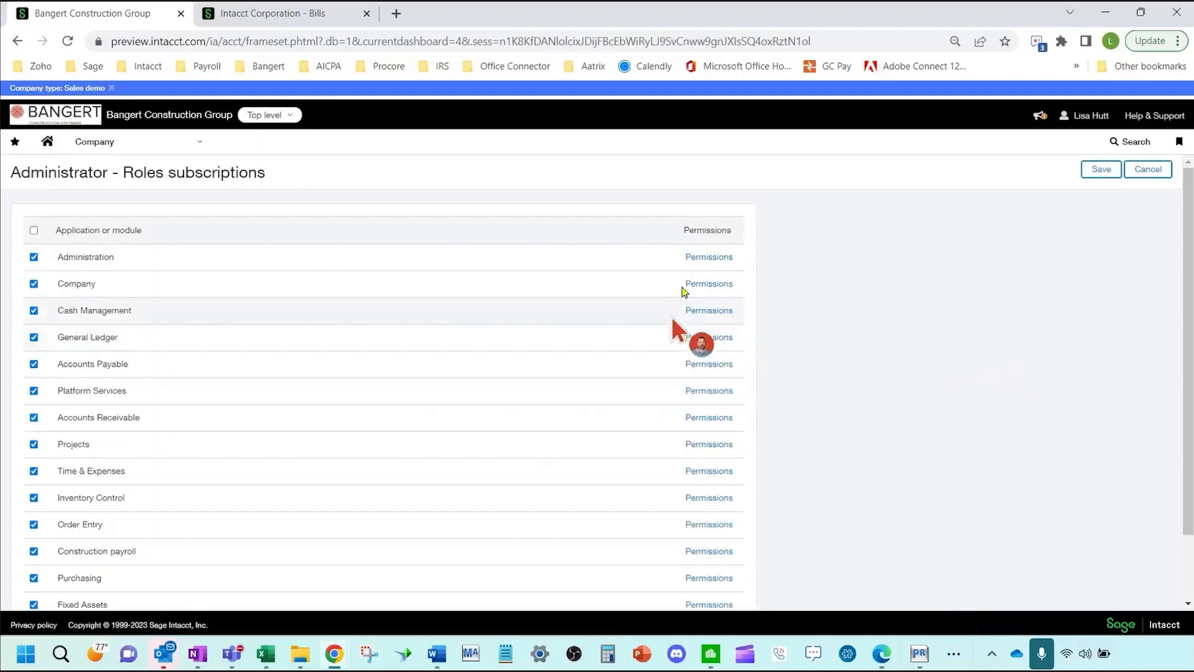
{"action": "left_click", "coordinate": [709, 337]}
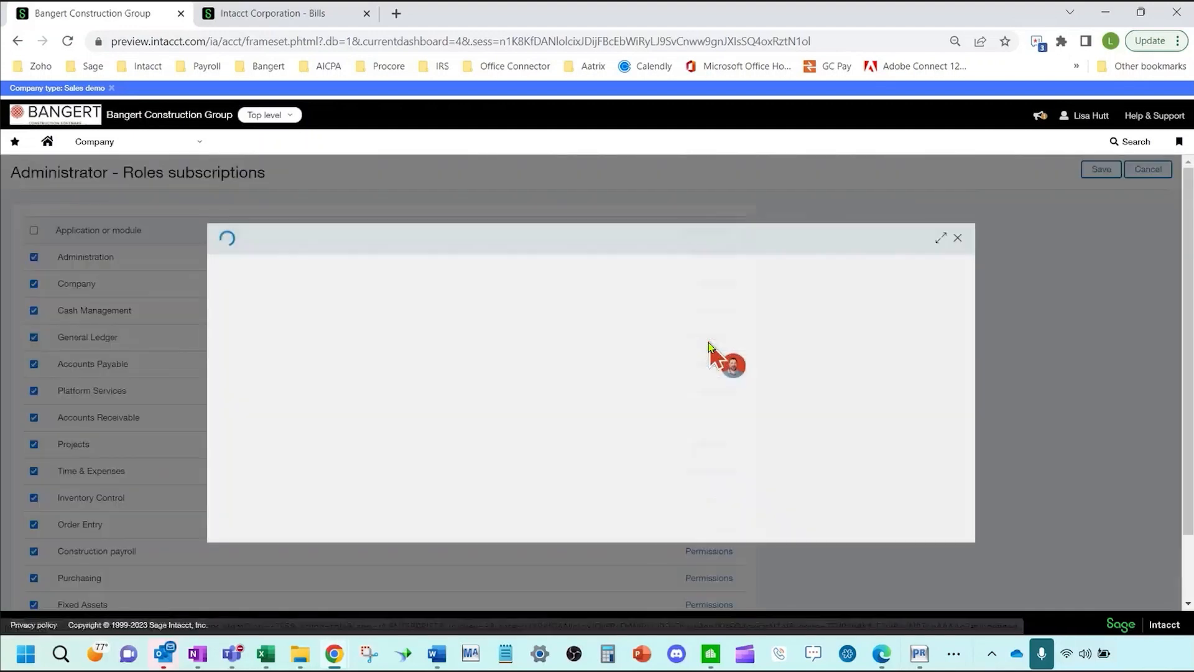
Step: Examine the General Ledger permissions for journal entries, reporting accounts, allocations and the accounting entries file (FEC) report
{"action": "scroll", "coordinate": [632, 401], "scroll_direction": "down", "scroll_amount": 1}
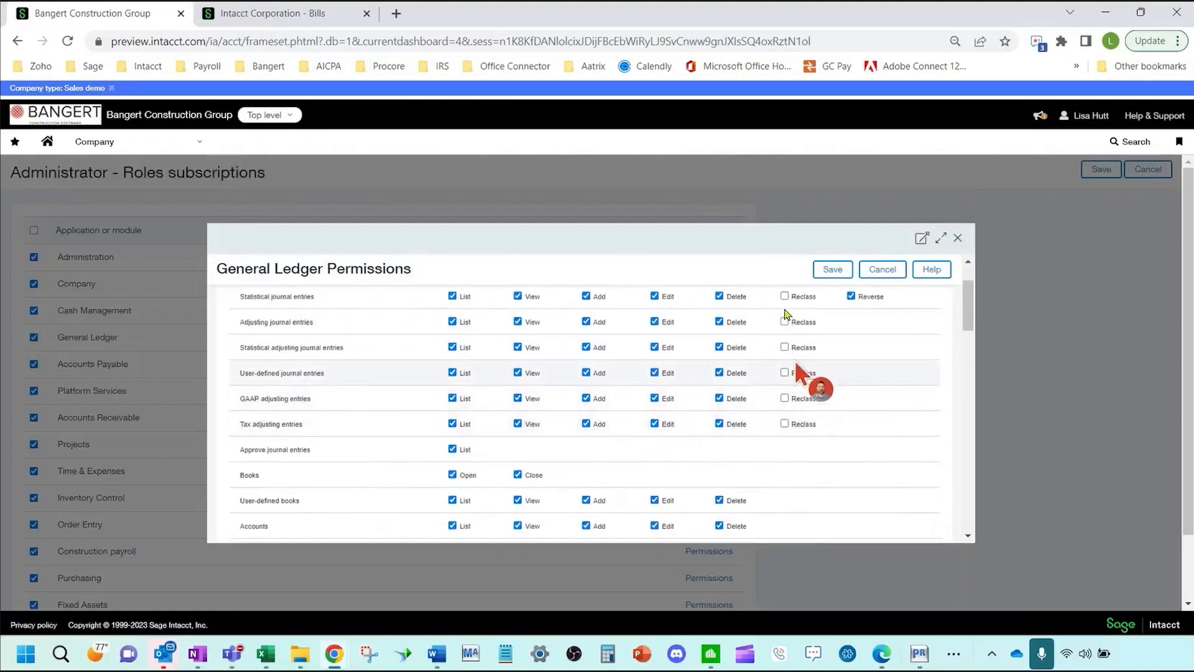
{"action": "scroll", "coordinate": [790, 435], "scroll_direction": "down", "scroll_amount": 4}
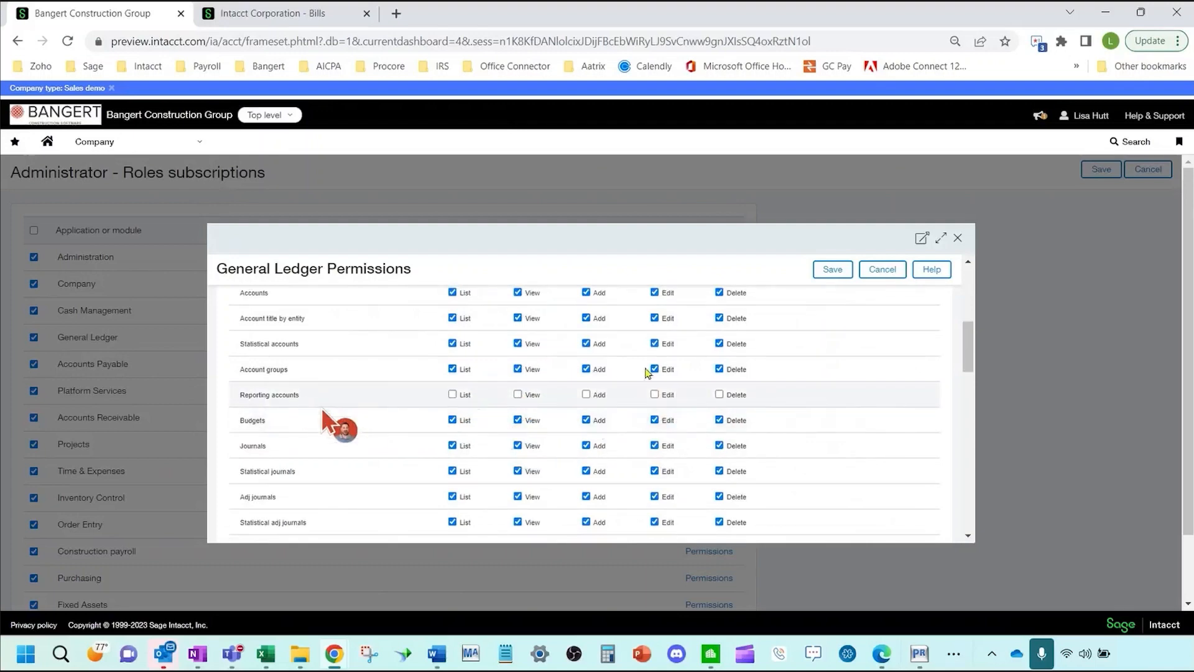
{"action": "scroll", "coordinate": [789, 379], "scroll_direction": "down", "scroll_amount": 5}
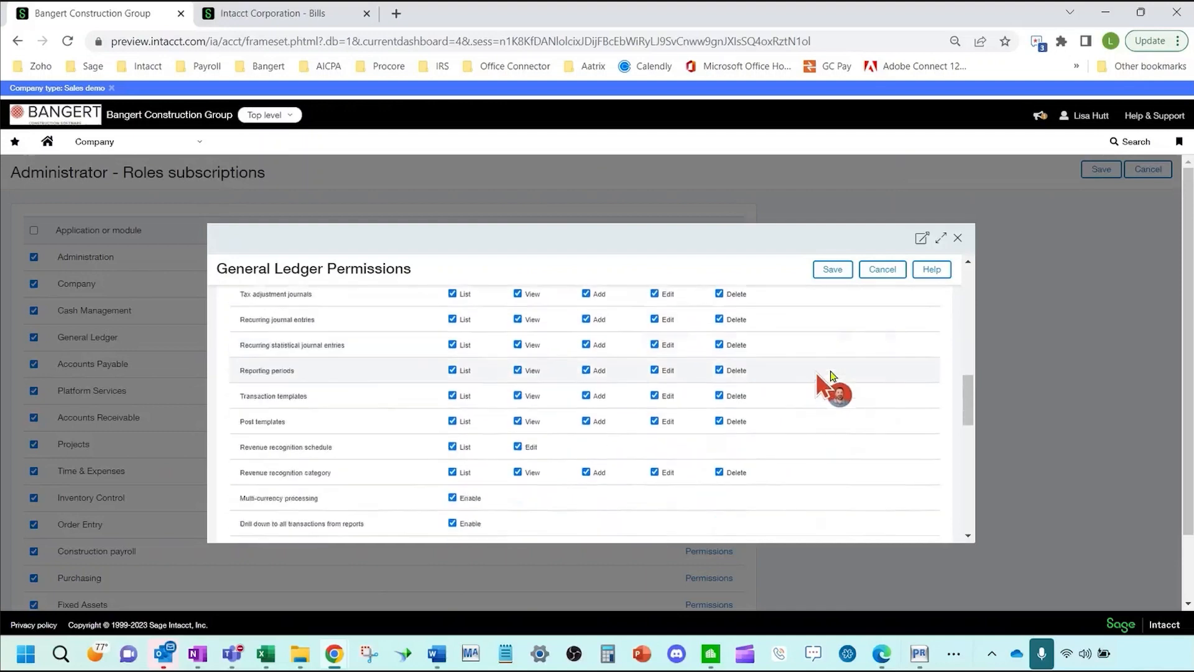
{"action": "scroll", "coordinate": [821, 373], "scroll_direction": "down", "scroll_amount": 4}
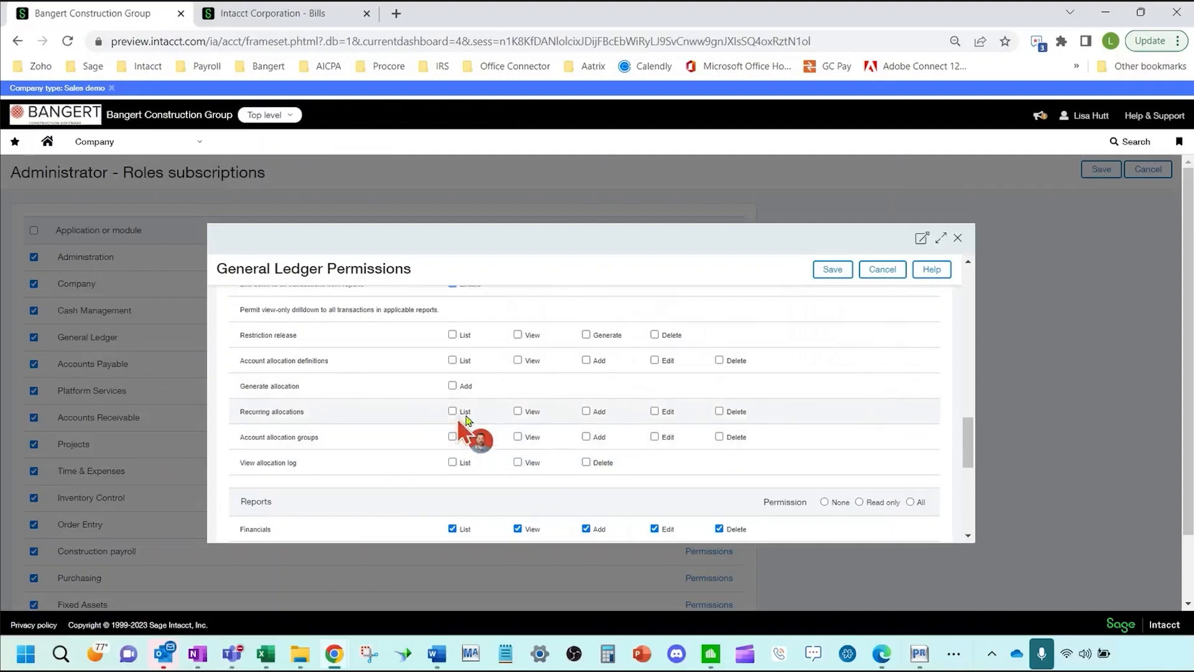
{"action": "scroll", "coordinate": [468, 417], "scroll_direction": "down", "scroll_amount": 1}
{"action": "scroll", "coordinate": [597, 429], "scroll_direction": "down", "scroll_amount": 1}
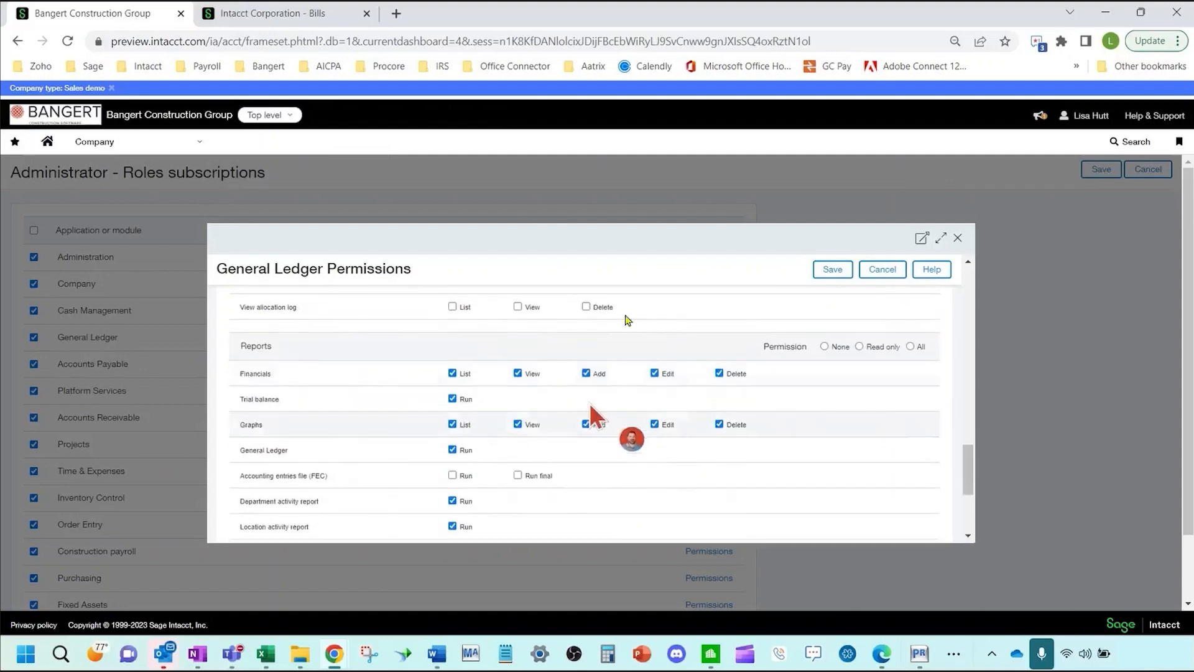
{"action": "scroll", "coordinate": [622, 373], "scroll_direction": "down", "scroll_amount": 1}
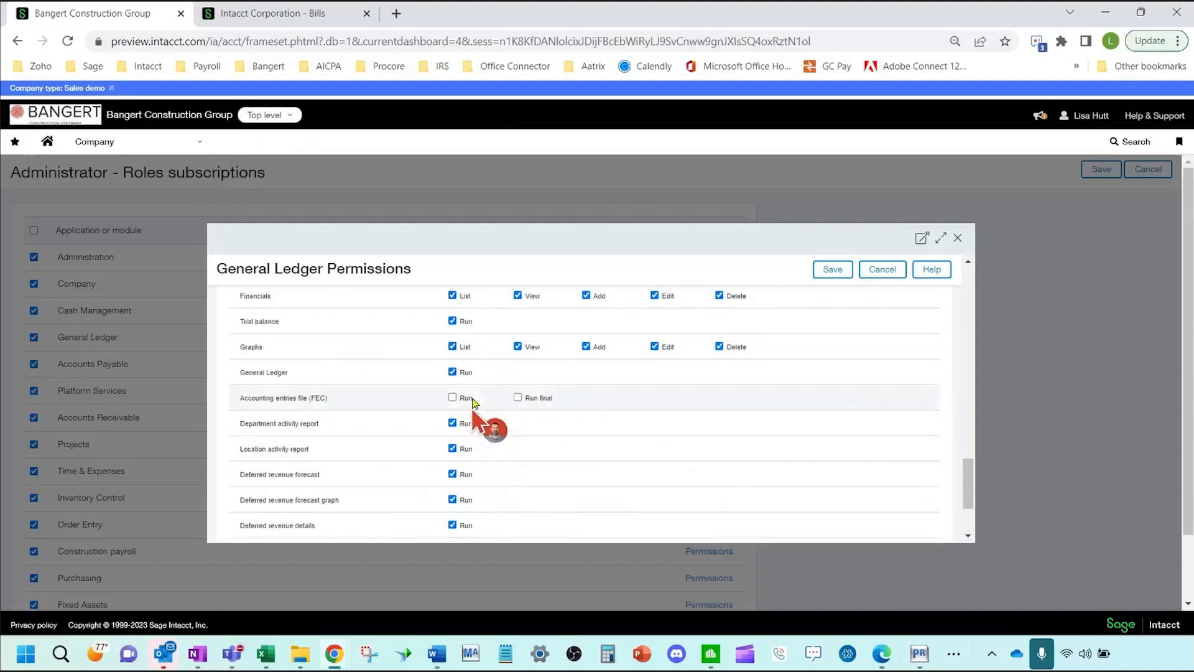
Step: Grant the Administrator role all General Ledger permissions for activities and lists
{"action": "scroll", "coordinate": [848, 317], "scroll_direction": "up", "scroll_amount": 3}
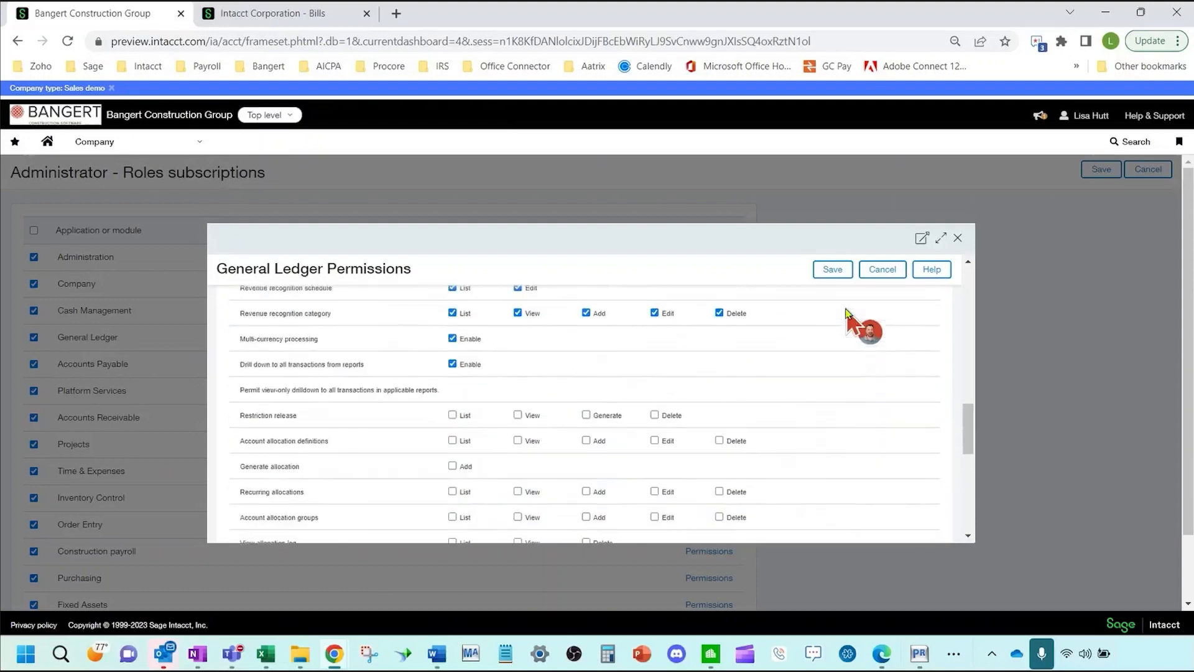
{"action": "scroll", "coordinate": [871, 319], "scroll_direction": "up", "scroll_amount": 7}
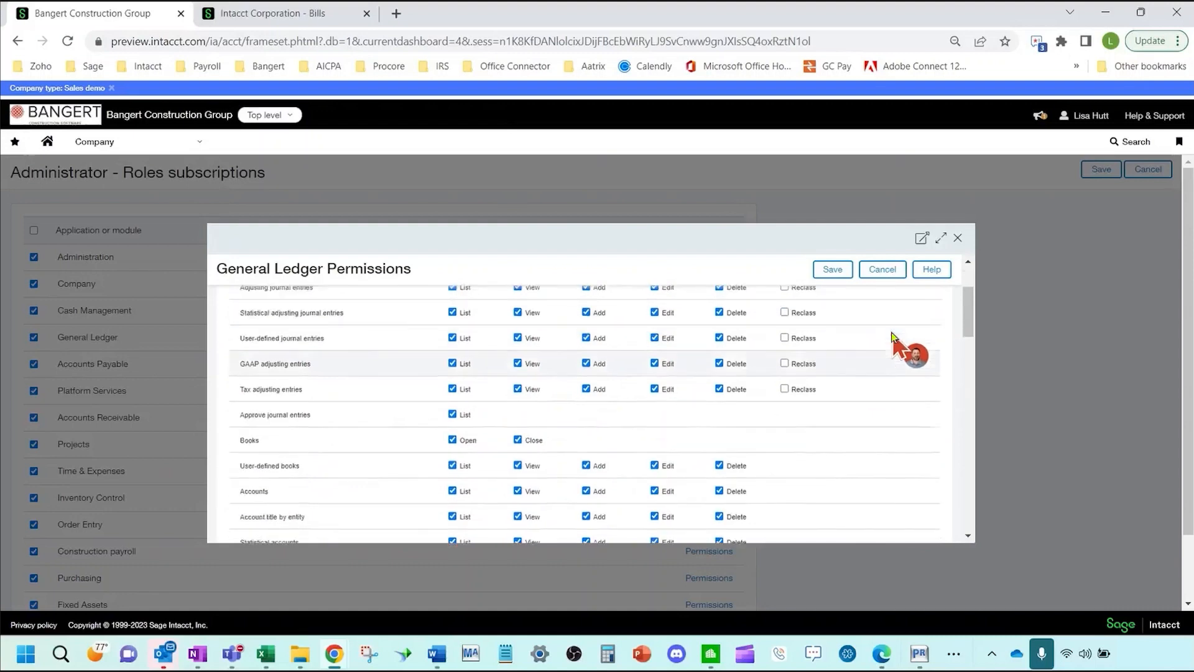
{"action": "left_click", "coordinate": [910, 321]}
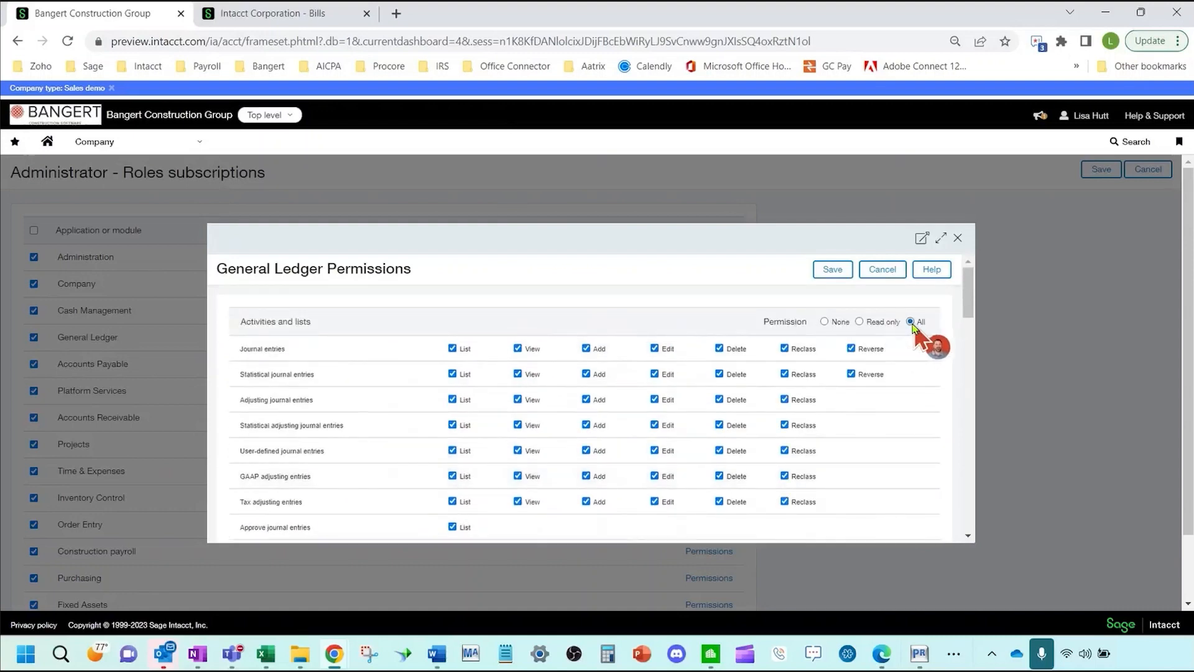
{"action": "scroll", "coordinate": [877, 420], "scroll_direction": "down", "scroll_amount": 10}
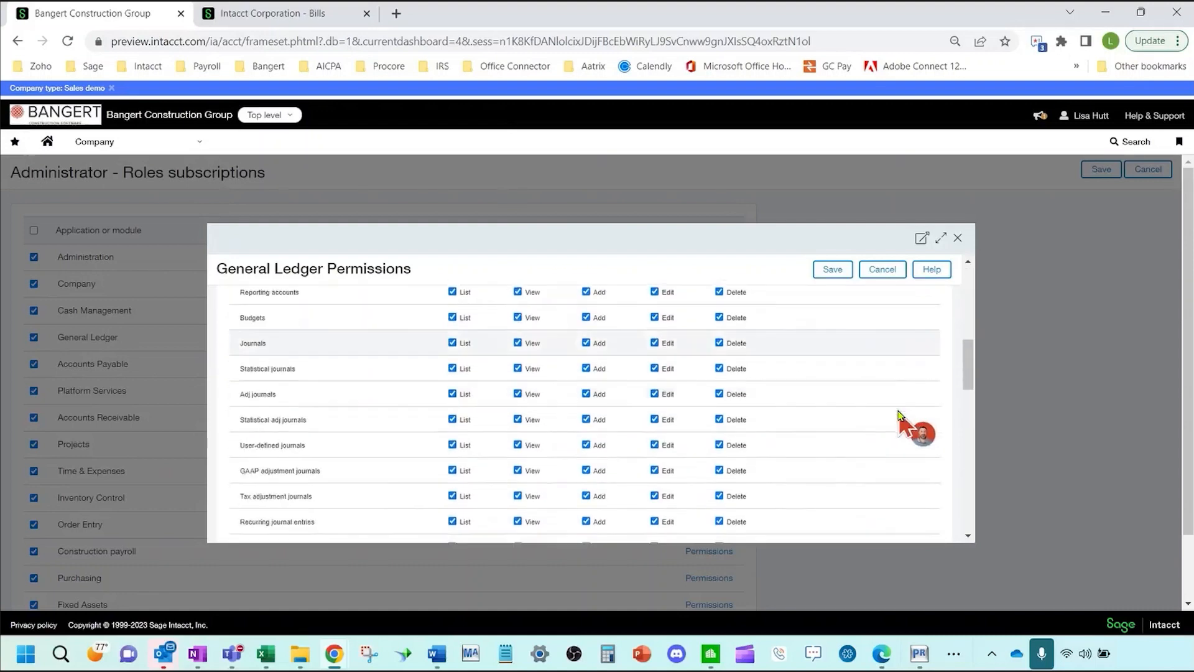
{"action": "scroll", "coordinate": [899, 415], "scroll_direction": "down", "scroll_amount": 8}
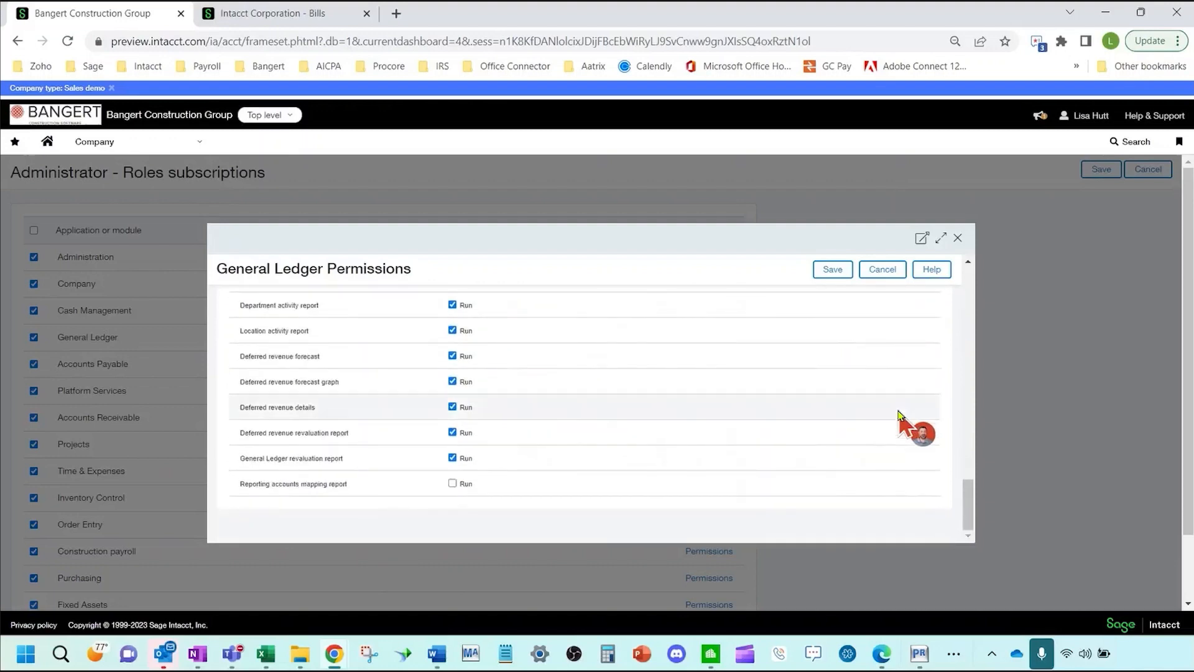
Step: Grant all General Ledger report permissions, including the reporting accounts mapping report, and save the permissions
{"action": "scroll", "coordinate": [899, 415], "scroll_direction": "up", "scroll_amount": 3}
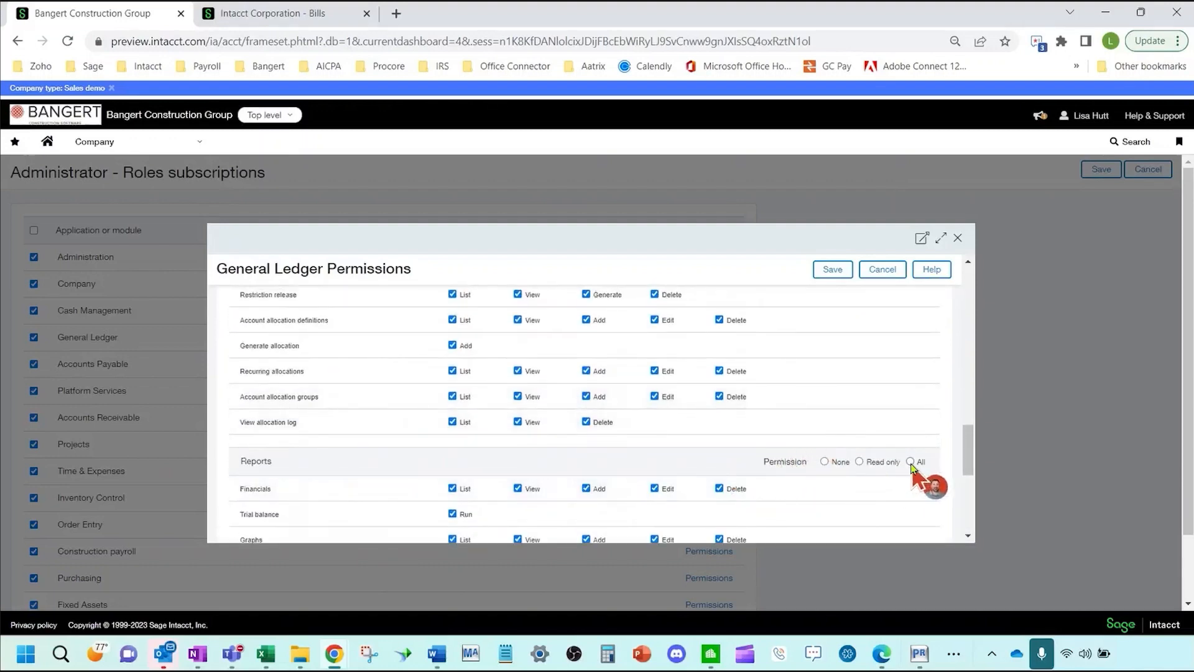
{"action": "left_click_drag", "start_coordinate": [967, 444], "coordinate": [956, 525]}
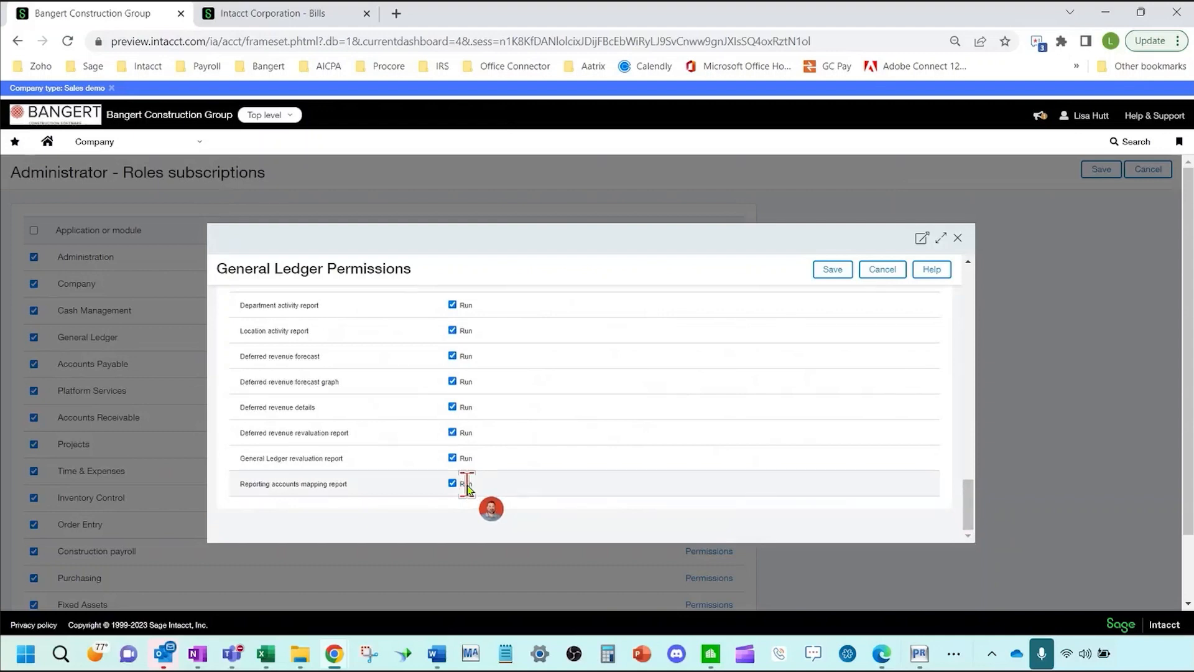
{"action": "left_click", "coordinate": [830, 274]}
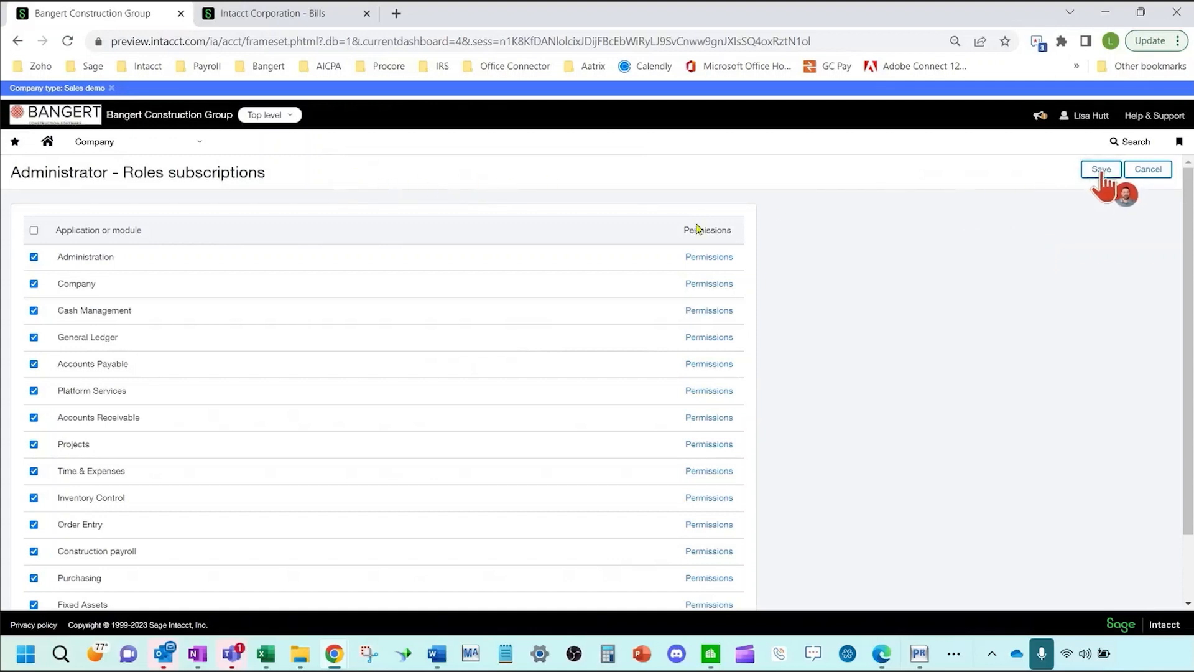
Step: Return to the company roles list and open the Administrator role's Purchasing permissions
{"action": "left_click", "coordinate": [113, 147]}
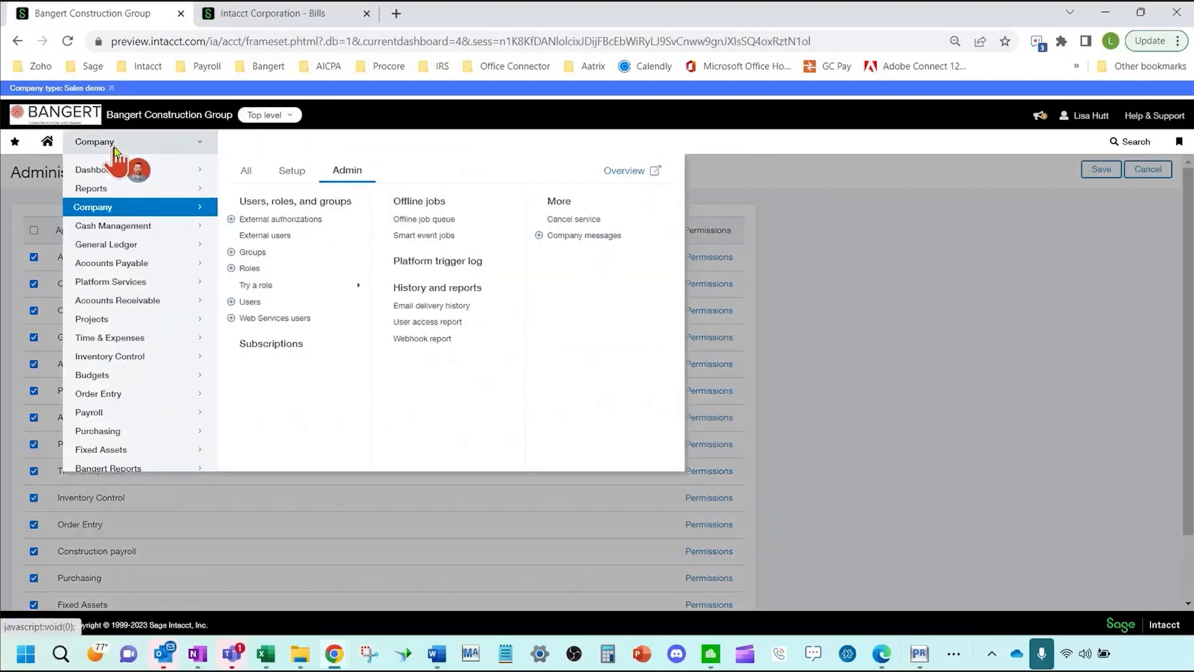
{"action": "left_click", "coordinate": [117, 433]}
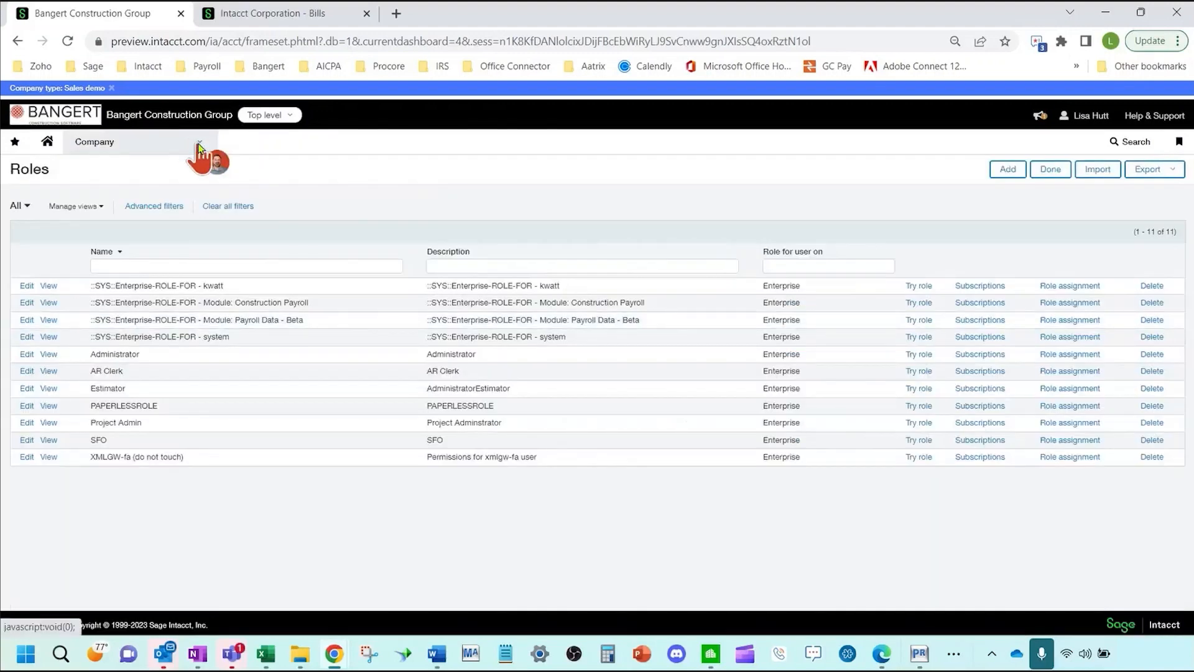
{"action": "mouse_move", "coordinate": [198, 143]}
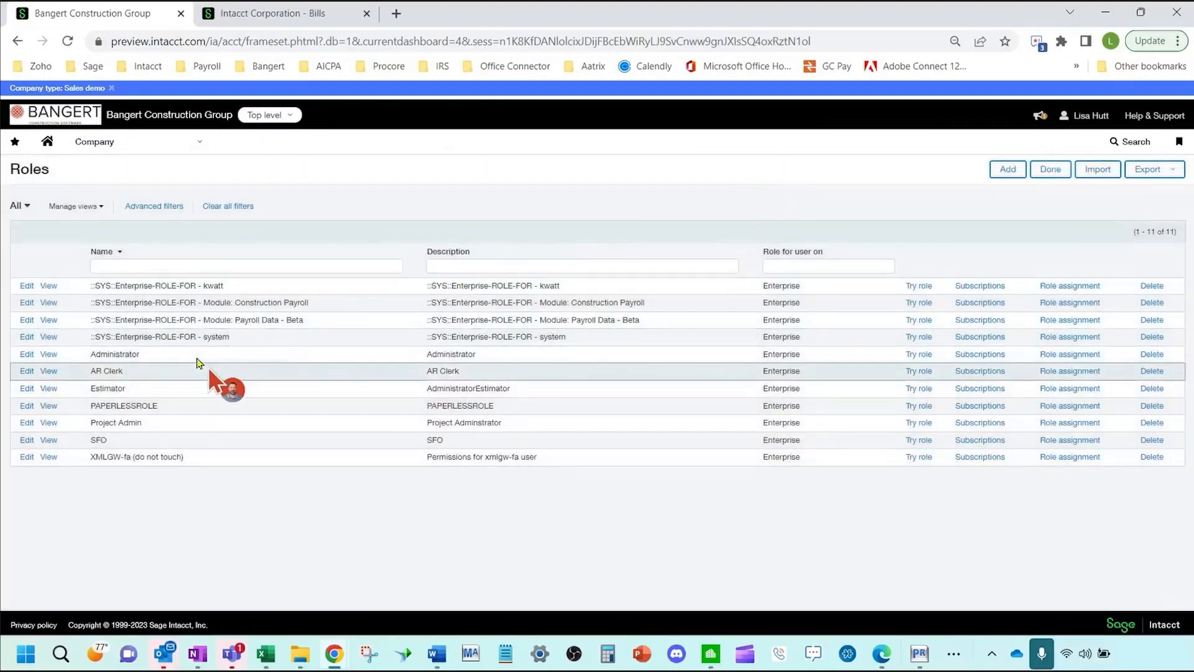
{"action": "left_click", "coordinate": [984, 355]}
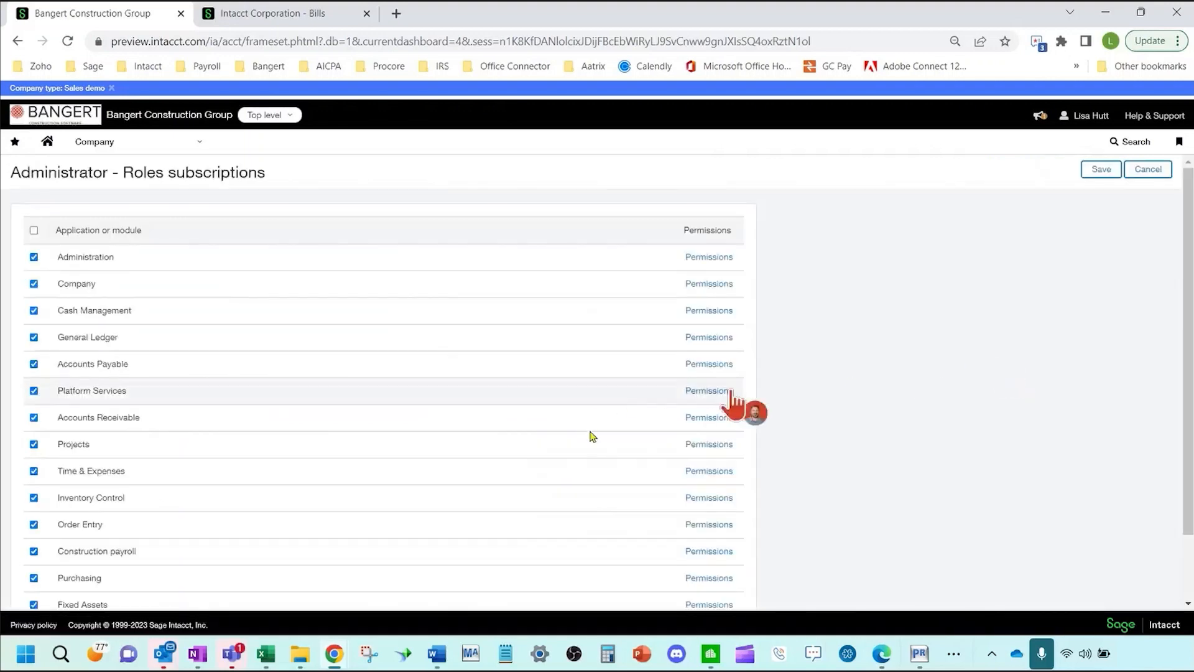
{"action": "scroll", "coordinate": [578, 482], "scroll_direction": "down", "scroll_amount": 2}
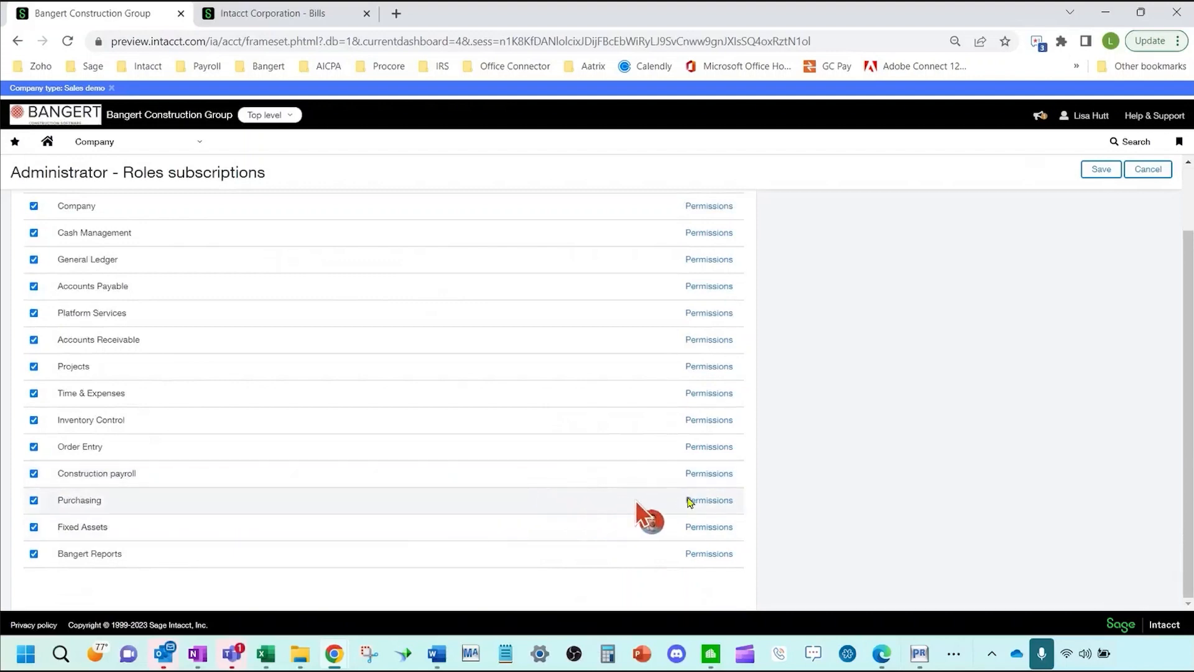
{"action": "left_click", "coordinate": [698, 500]}
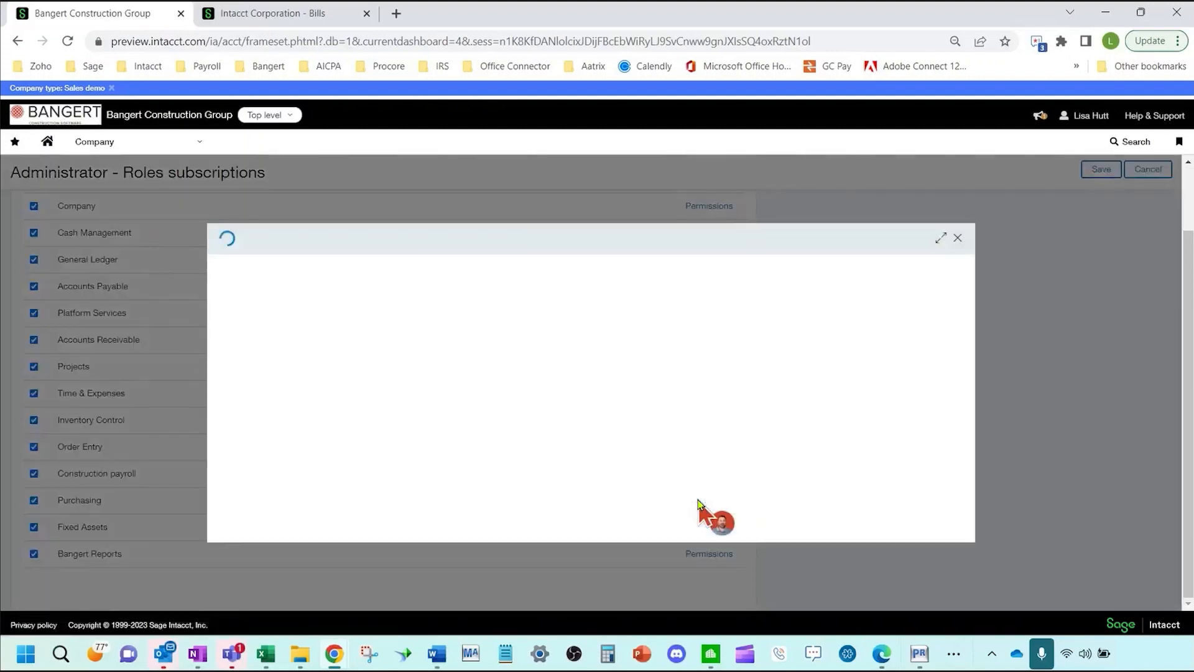
Step: Examine the Purchasing transactions permissions, including View all for employee and Override exception, and save the Purchasing permissions
{"action": "scroll", "coordinate": [589, 407], "scroll_direction": "down", "scroll_amount": 1}
{"action": "scroll", "coordinate": [590, 407], "scroll_direction": "down", "scroll_amount": 8}
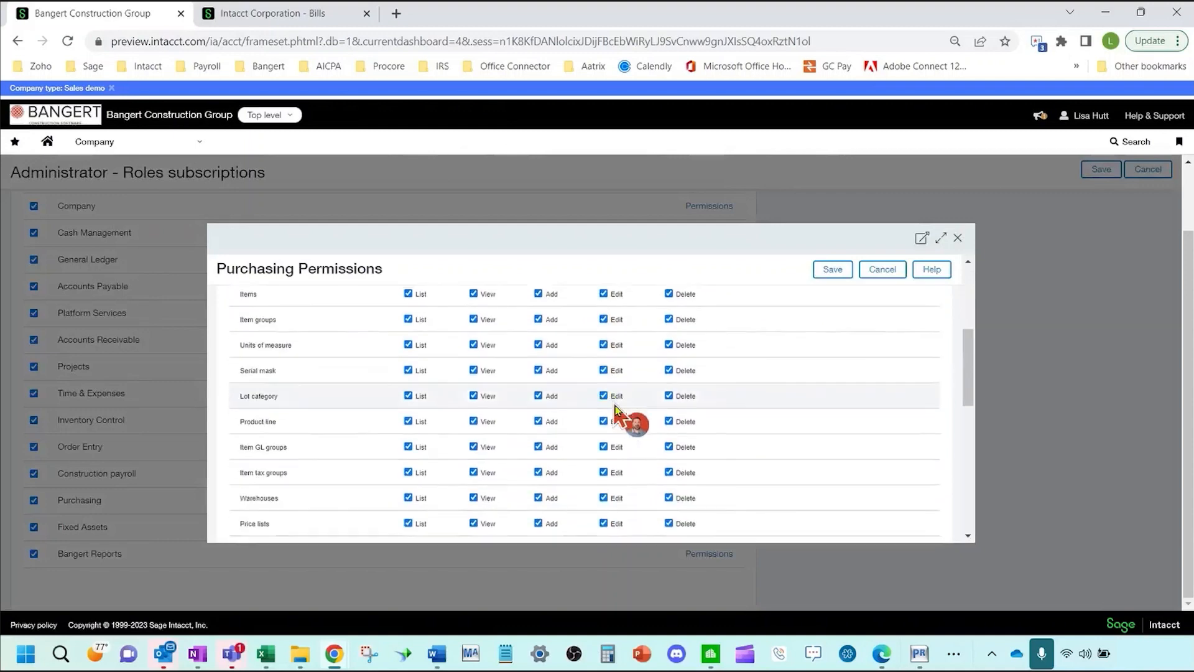
{"action": "scroll", "coordinate": [615, 406], "scroll_direction": "down", "scroll_amount": 1}
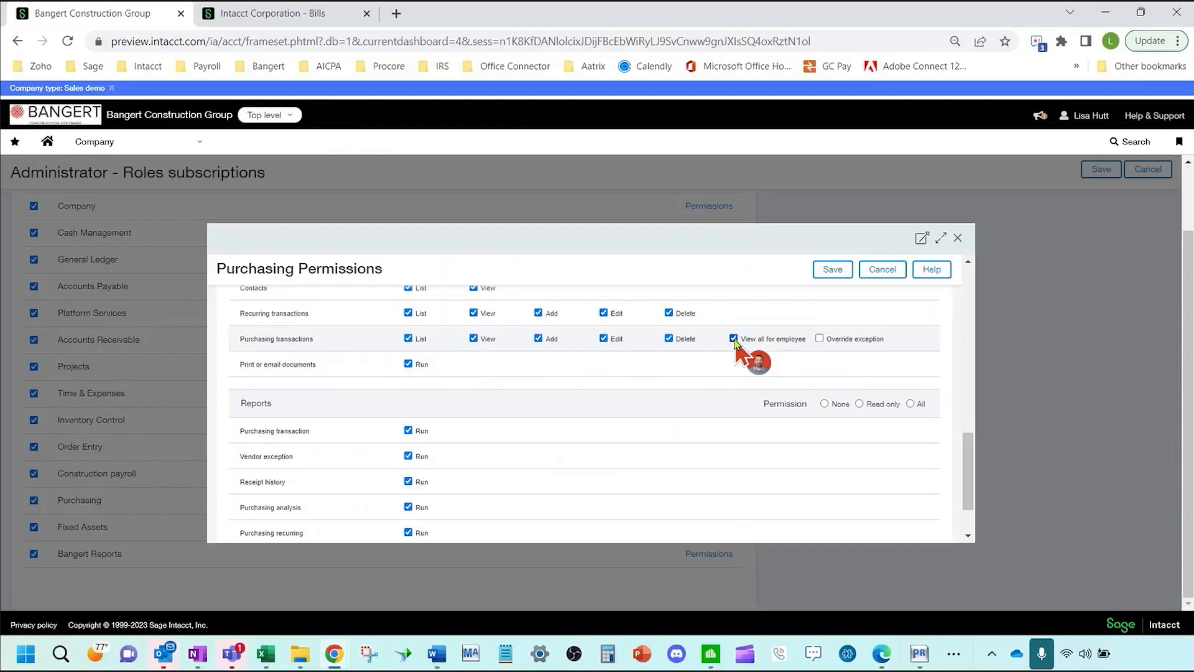
{"action": "left_click", "coordinate": [829, 273]}
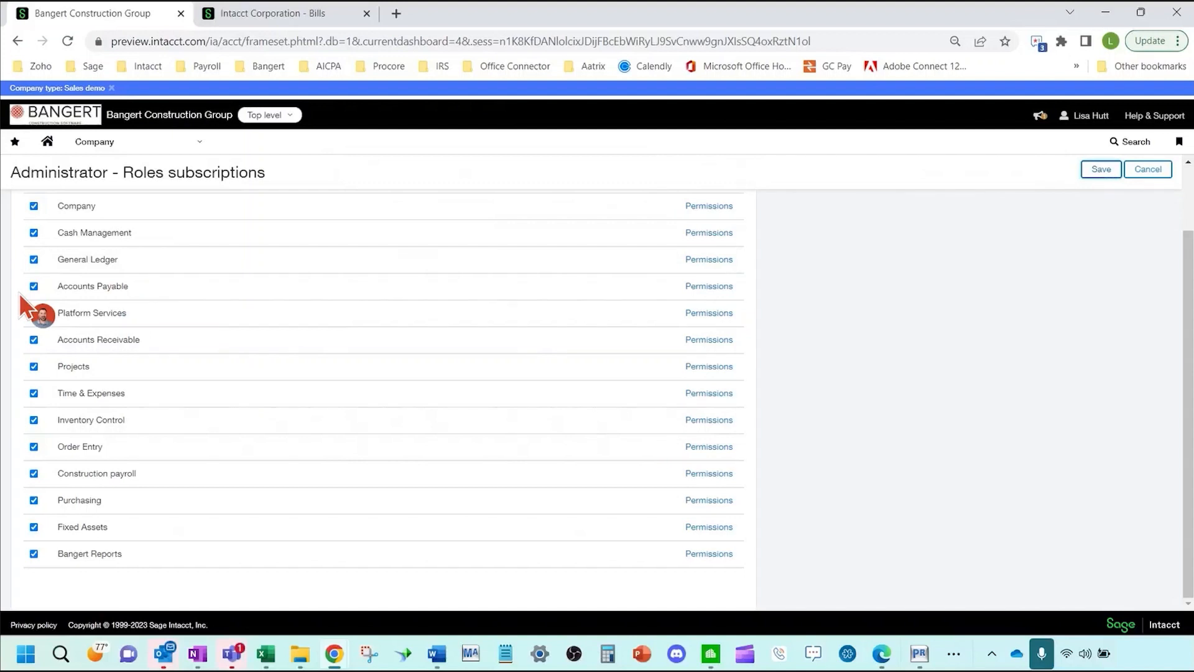
Step: Open the Projects list and include private projects in it
{"action": "key", "text": "alt+Tab"}
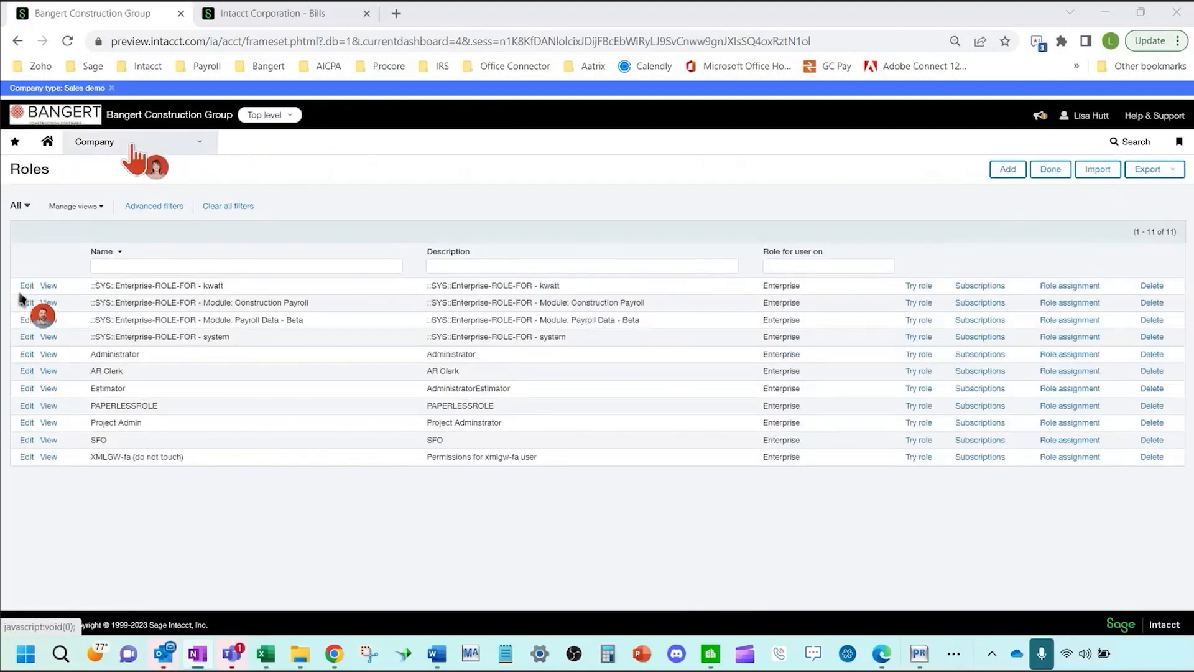
{"action": "left_click", "coordinate": [132, 144]}
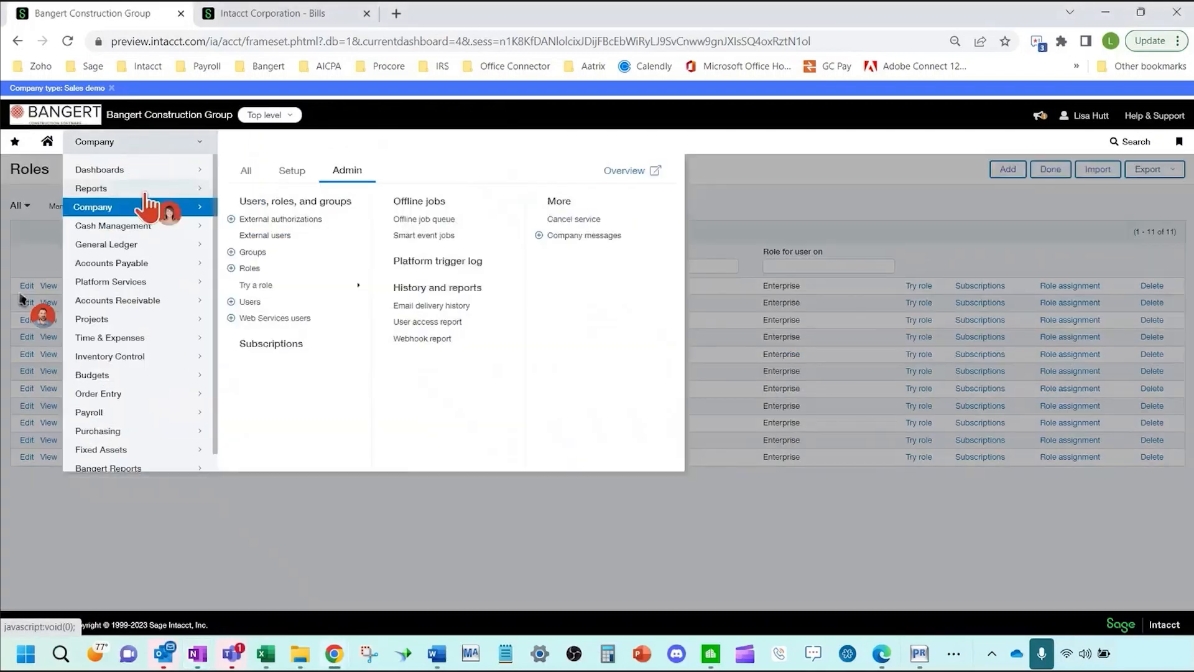
{"action": "left_click", "coordinate": [140, 320]}
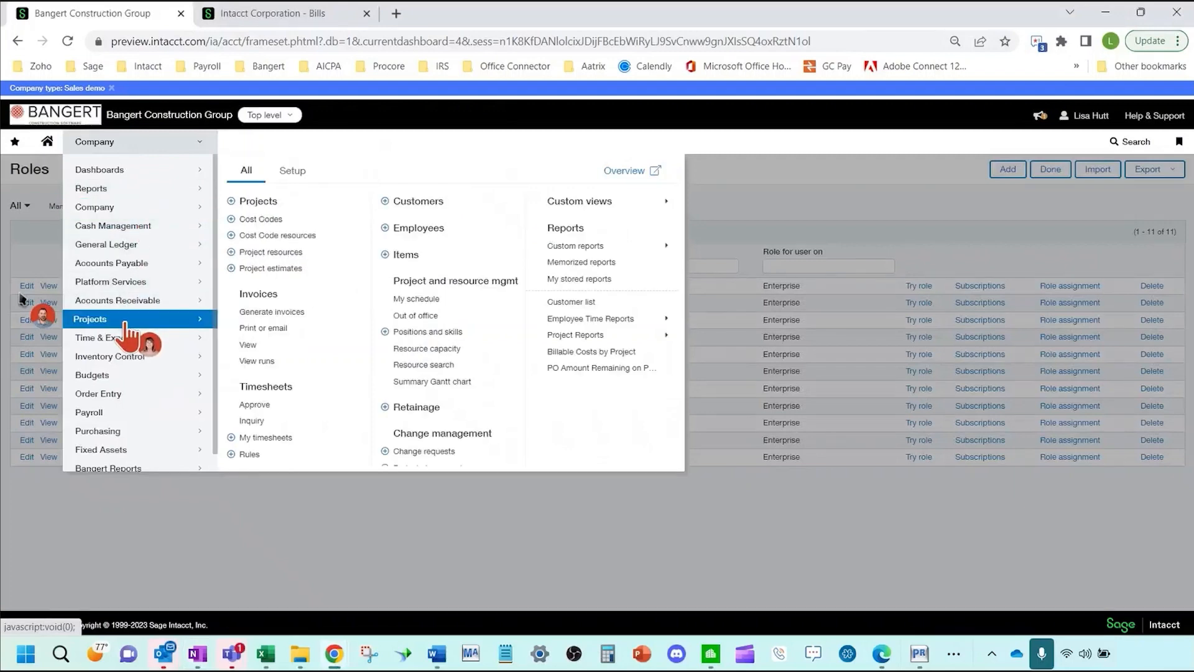
{"action": "left_click", "coordinate": [269, 201]}
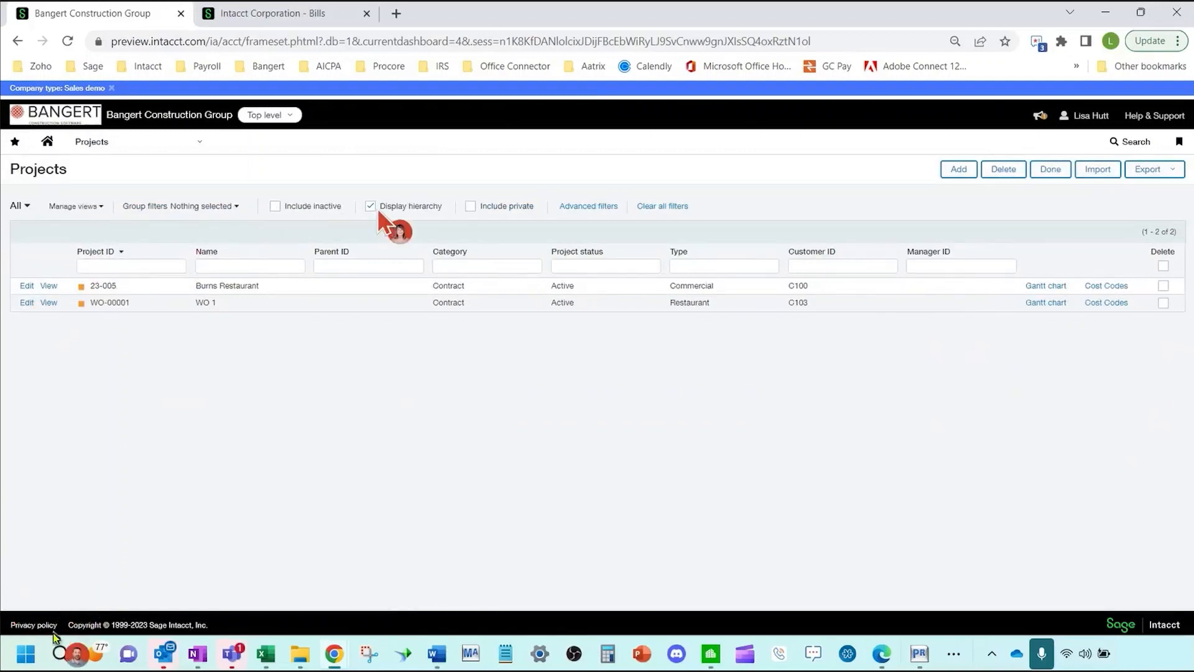
{"action": "left_click", "coordinate": [476, 208]}
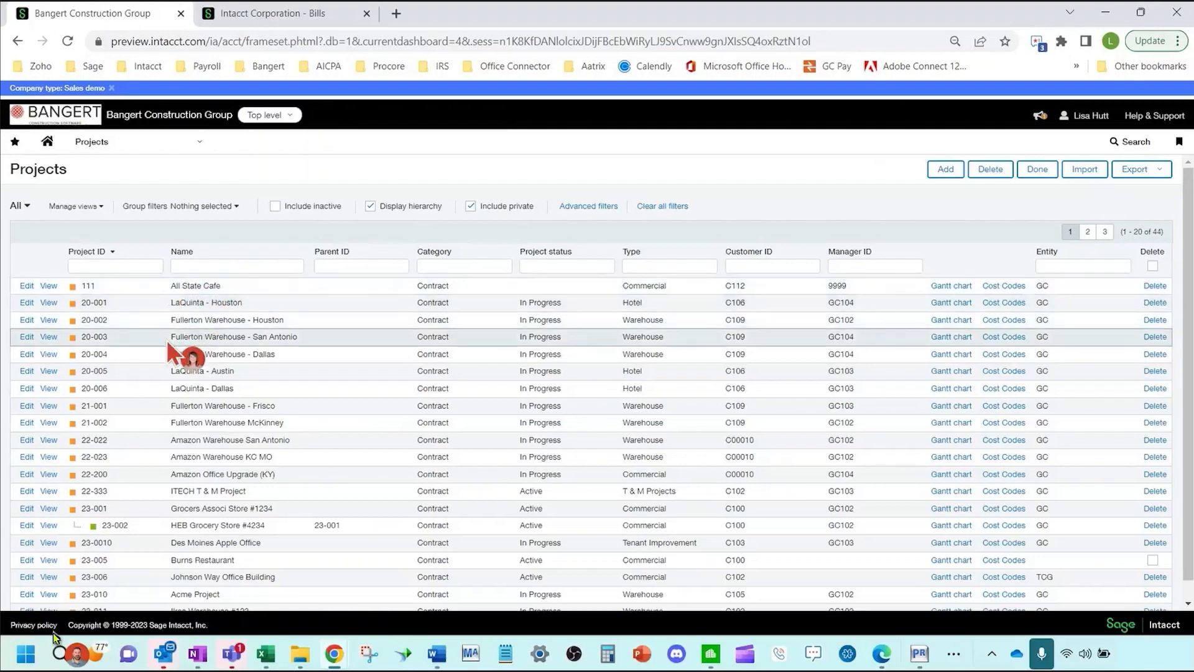
Step: Open project 22-333, ITECH T & M Project, and show its purchasing commitments
{"action": "scroll", "coordinate": [136, 431], "scroll_direction": "down", "scroll_amount": 1}
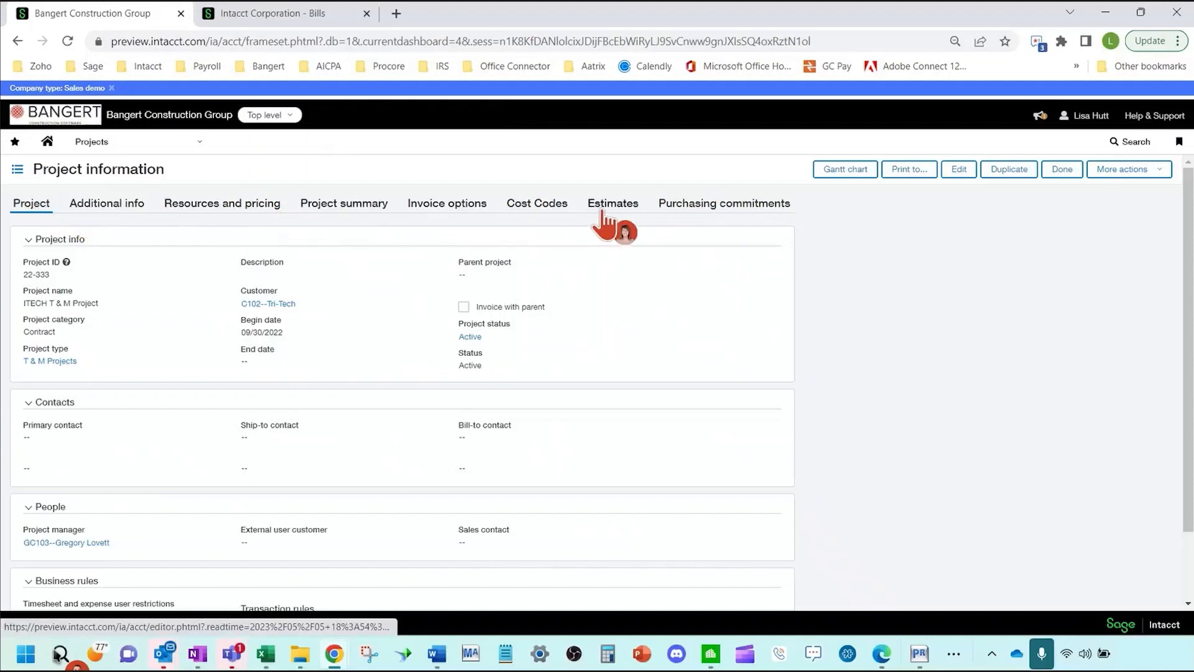
{"action": "left_click", "coordinate": [695, 205]}
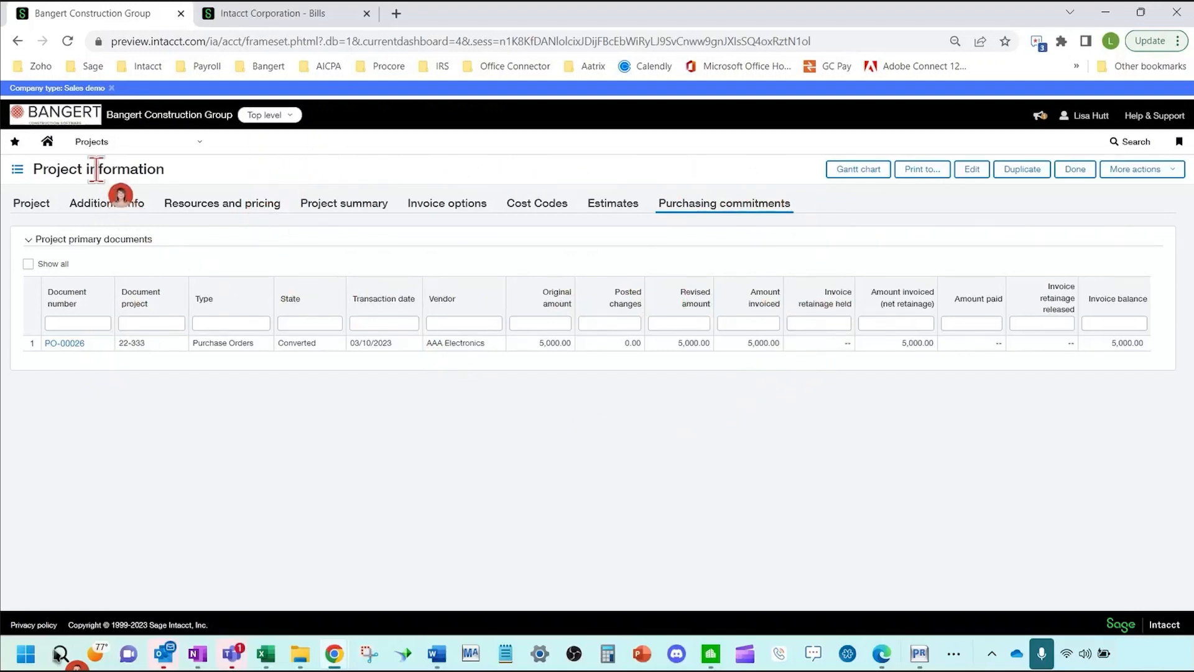
{"action": "left_click", "coordinate": [91, 142]}
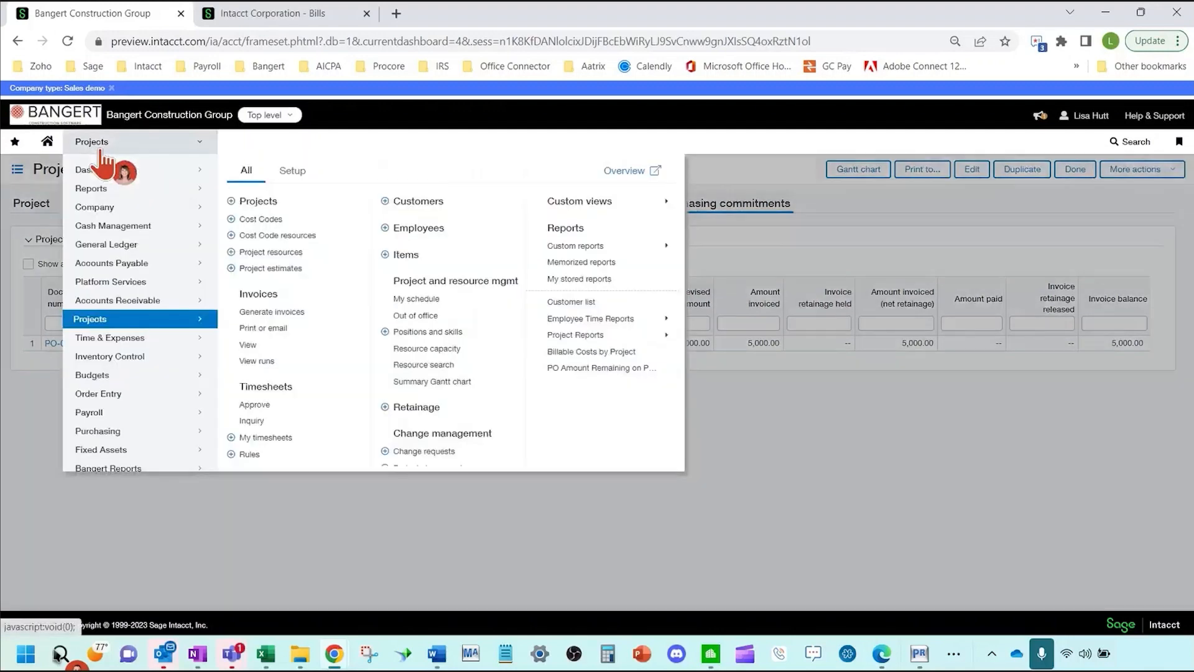
{"action": "mouse_move", "coordinate": [118, 436]}
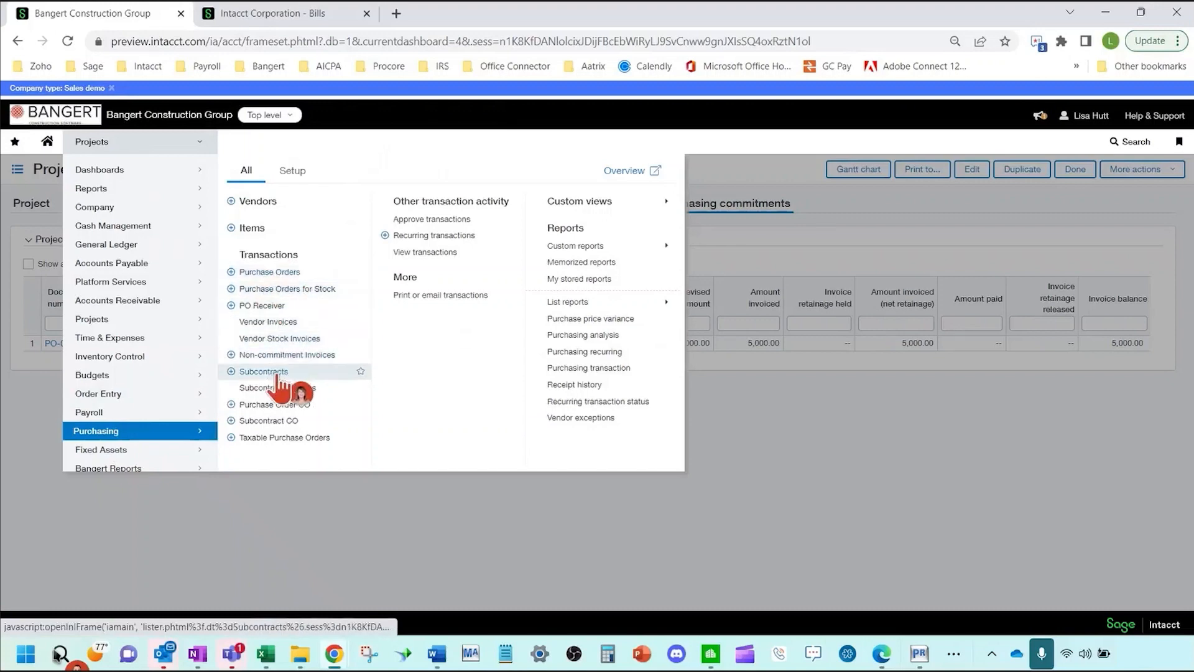
{"action": "left_click", "coordinate": [767, 546]}
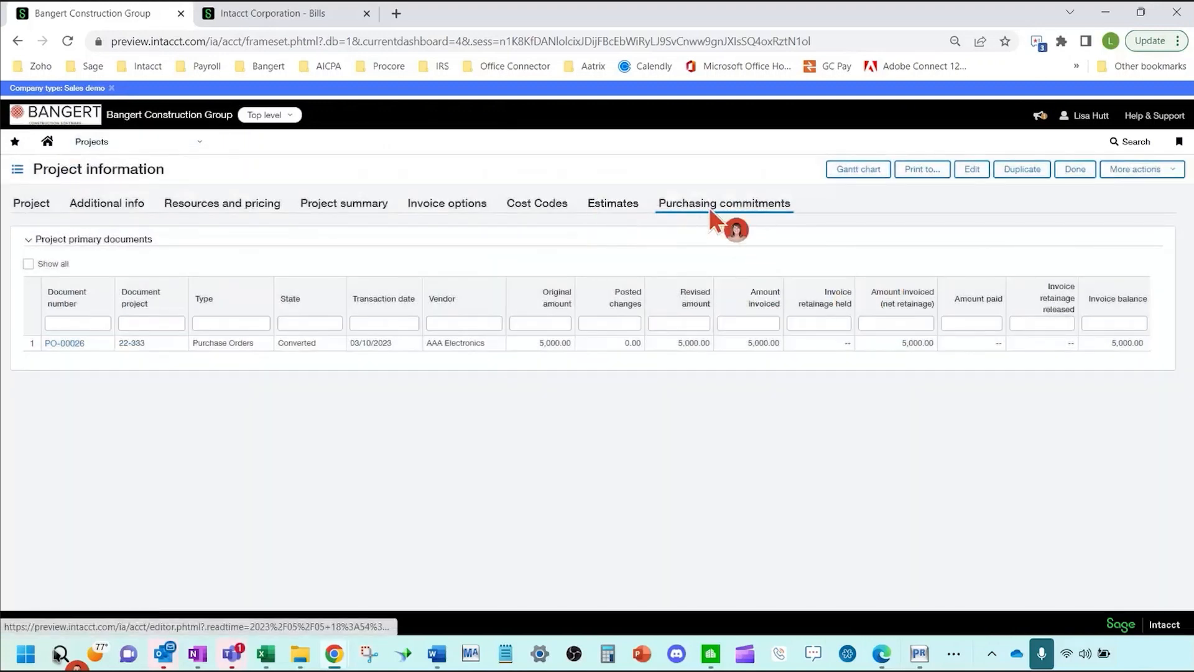
Step: Open purchase order PO-00026 from the project's commitments in an expanded view, review its header and entries, and close it
{"action": "left_click", "coordinate": [70, 345]}
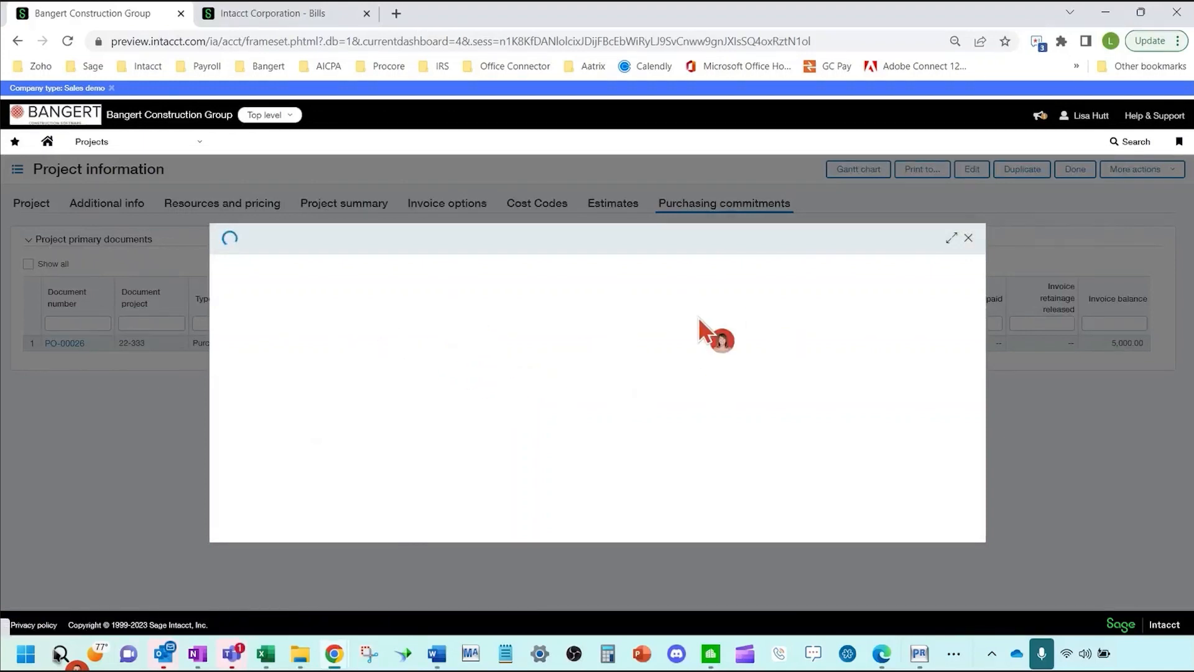
{"action": "left_click", "coordinate": [952, 239]}
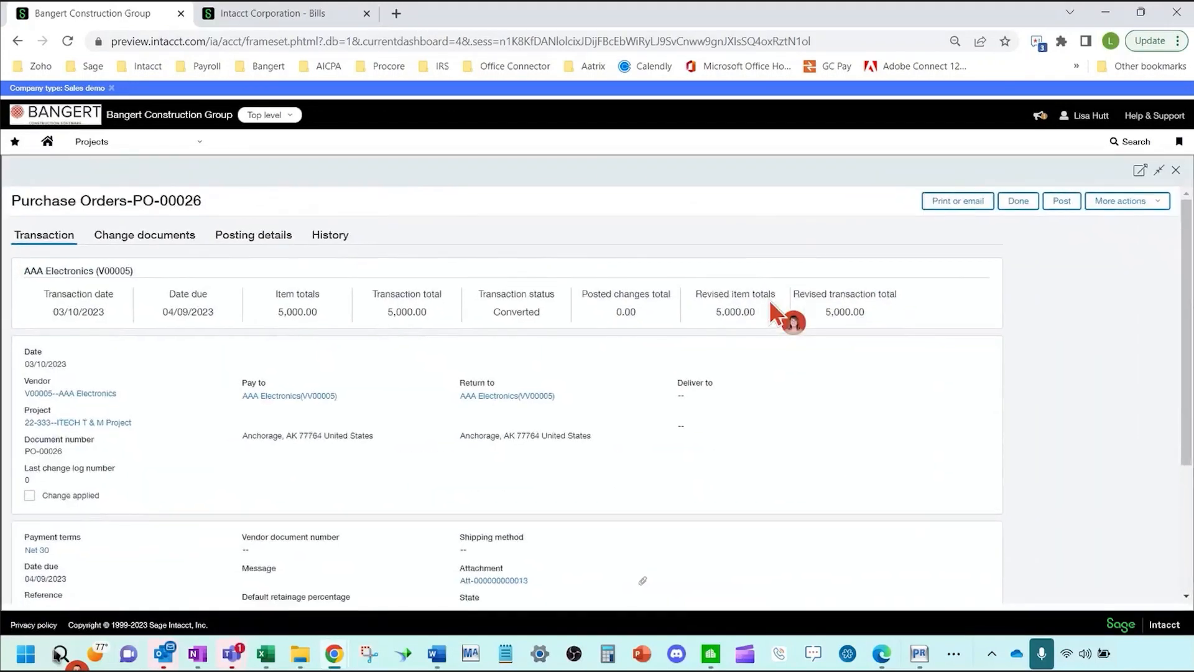
{"action": "scroll", "coordinate": [562, 484], "scroll_direction": "down", "scroll_amount": 3}
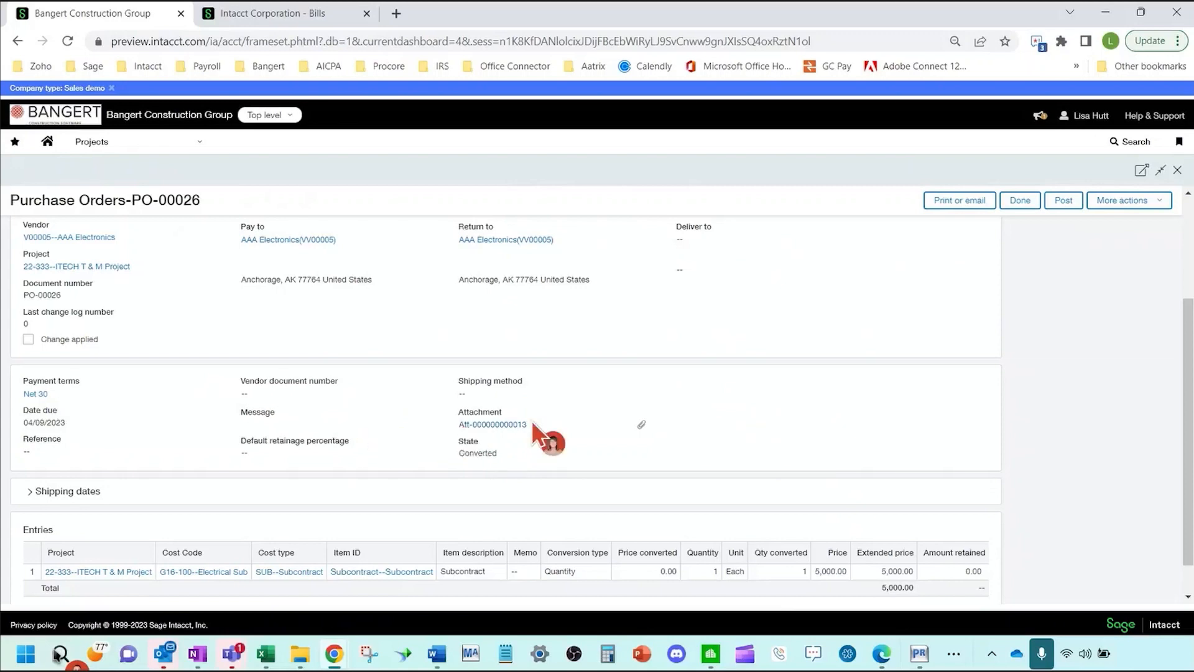
{"action": "scroll", "coordinate": [859, 401], "scroll_direction": "up", "scroll_amount": 1}
{"action": "scroll", "coordinate": [858, 398], "scroll_direction": "up", "scroll_amount": 3}
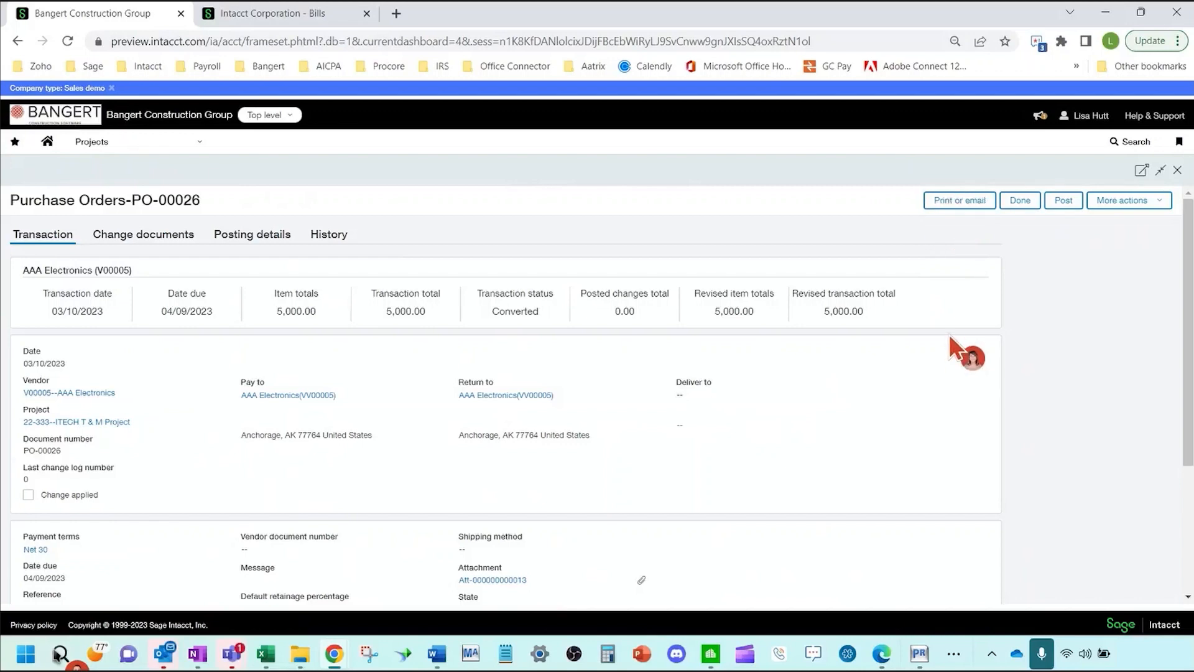
{"action": "left_click", "coordinate": [1020, 202]}
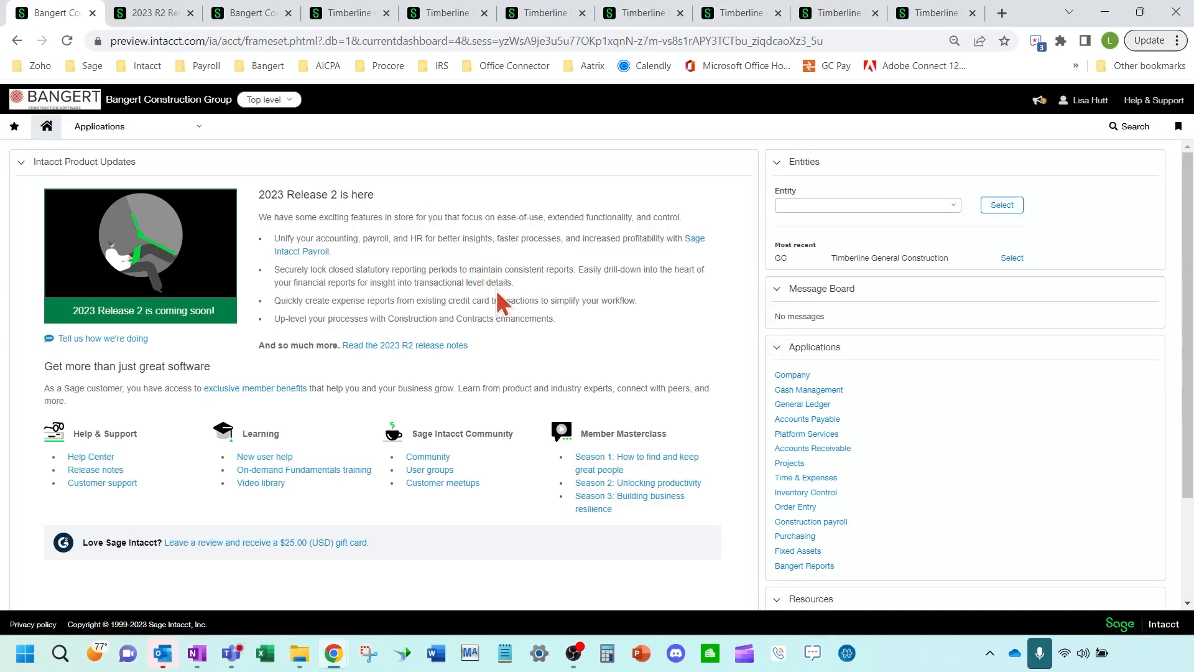
Step: From the Construction section of the 2023 R2 Release Notes, open and read the note on summarizing time and materials billing for project contracts
{"action": "left_click", "coordinate": [147, 10]}
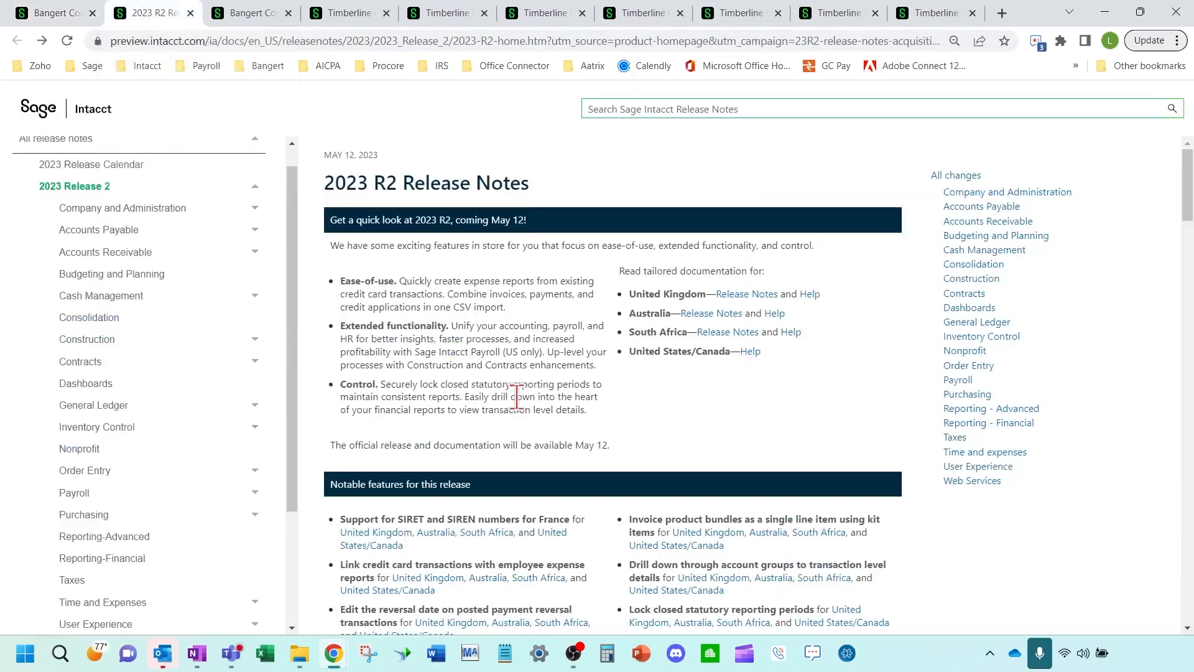
{"action": "scroll", "coordinate": [547, 423], "scroll_direction": "down", "scroll_amount": 15}
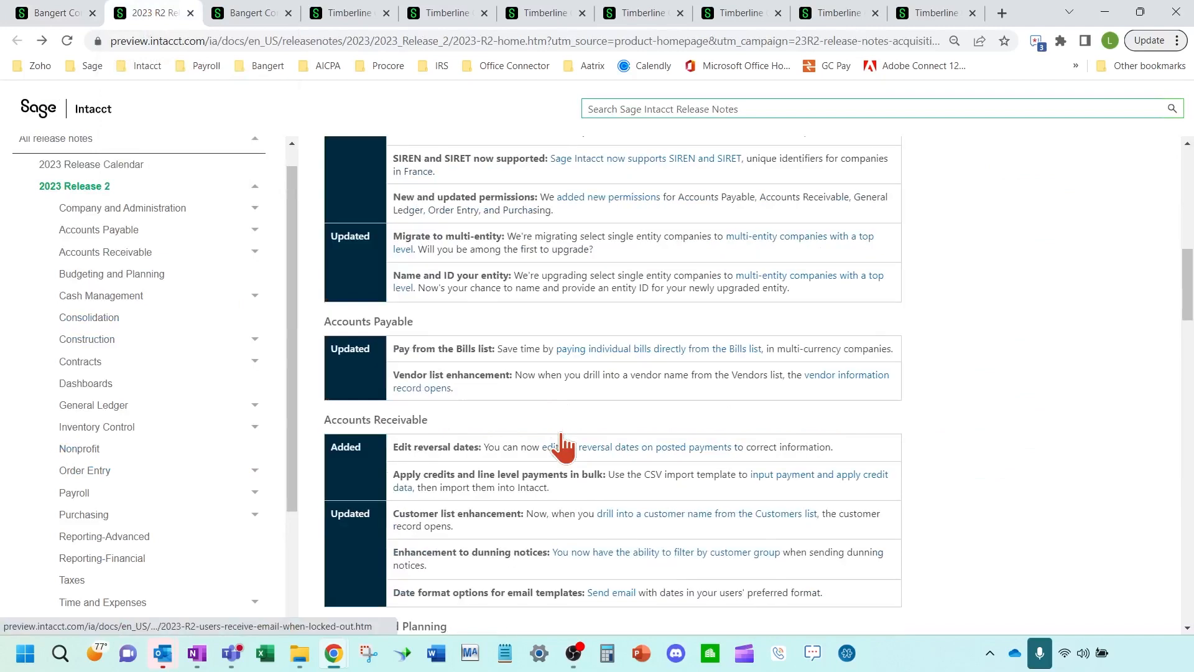
{"action": "scroll", "coordinate": [561, 431], "scroll_direction": "down", "scroll_amount": 4}
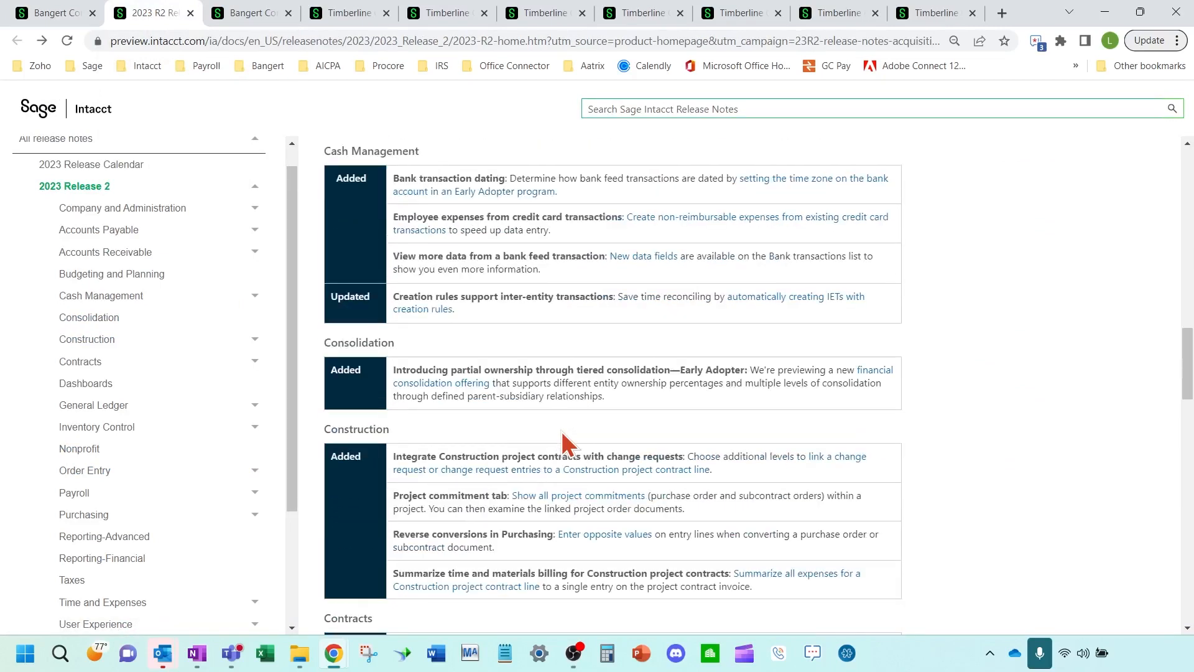
{"action": "scroll", "coordinate": [566, 436], "scroll_direction": "down", "scroll_amount": 1}
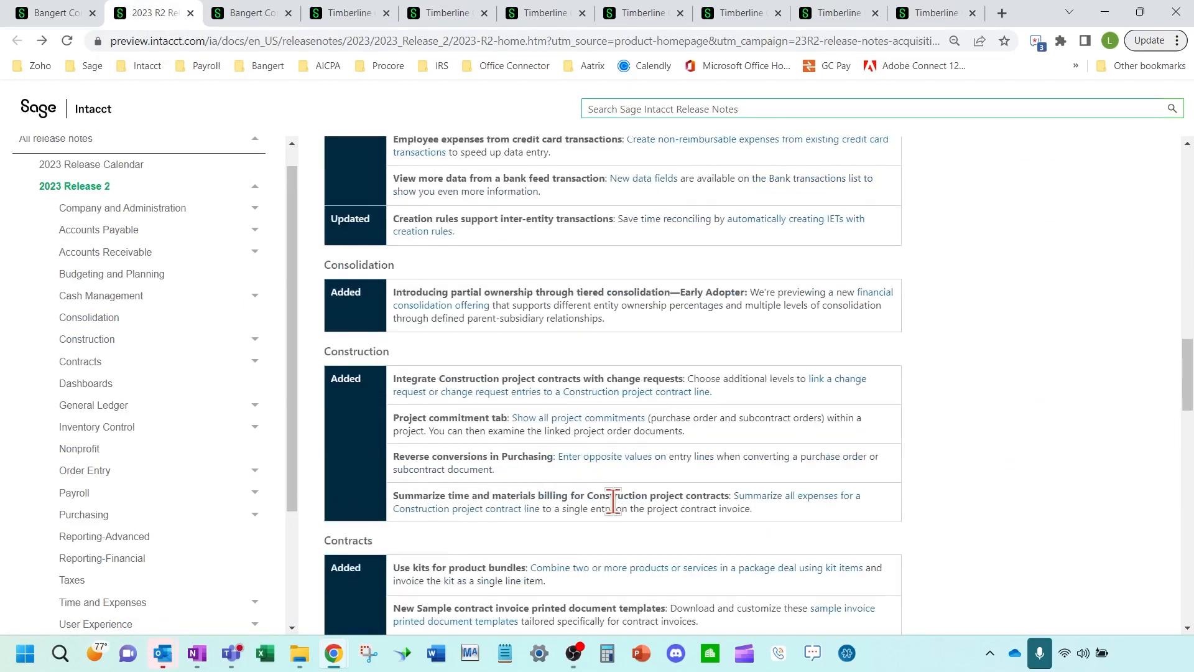
{"action": "left_click", "coordinate": [828, 500]}
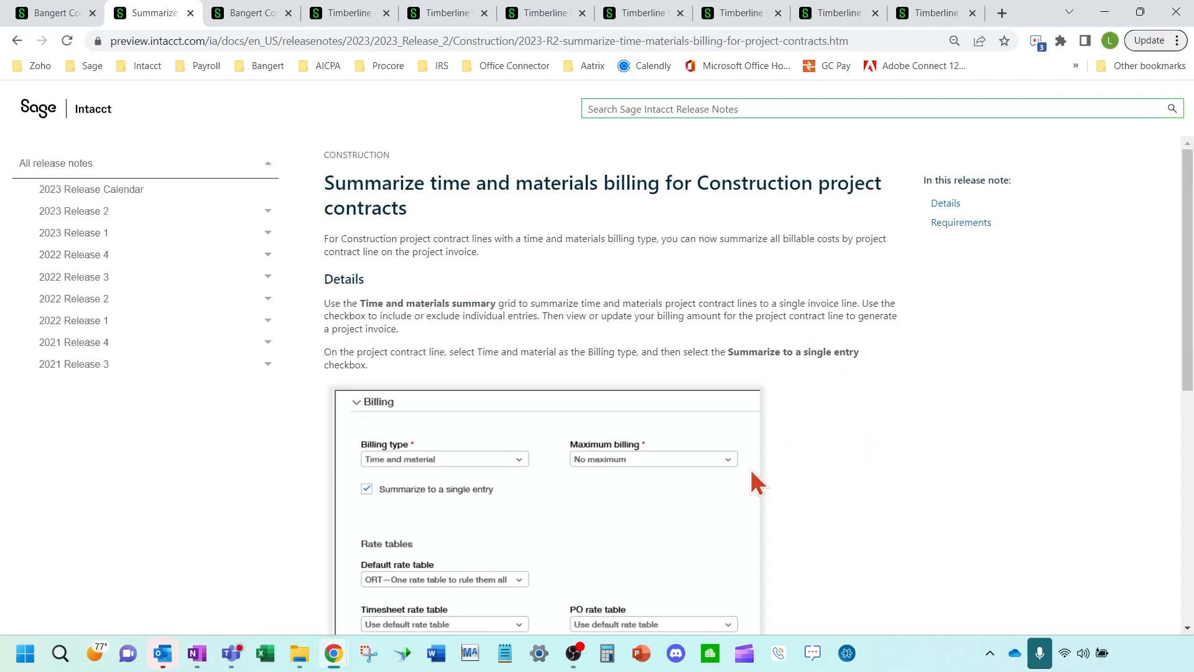
{"action": "scroll", "coordinate": [772, 471], "scroll_direction": "down", "scroll_amount": 3}
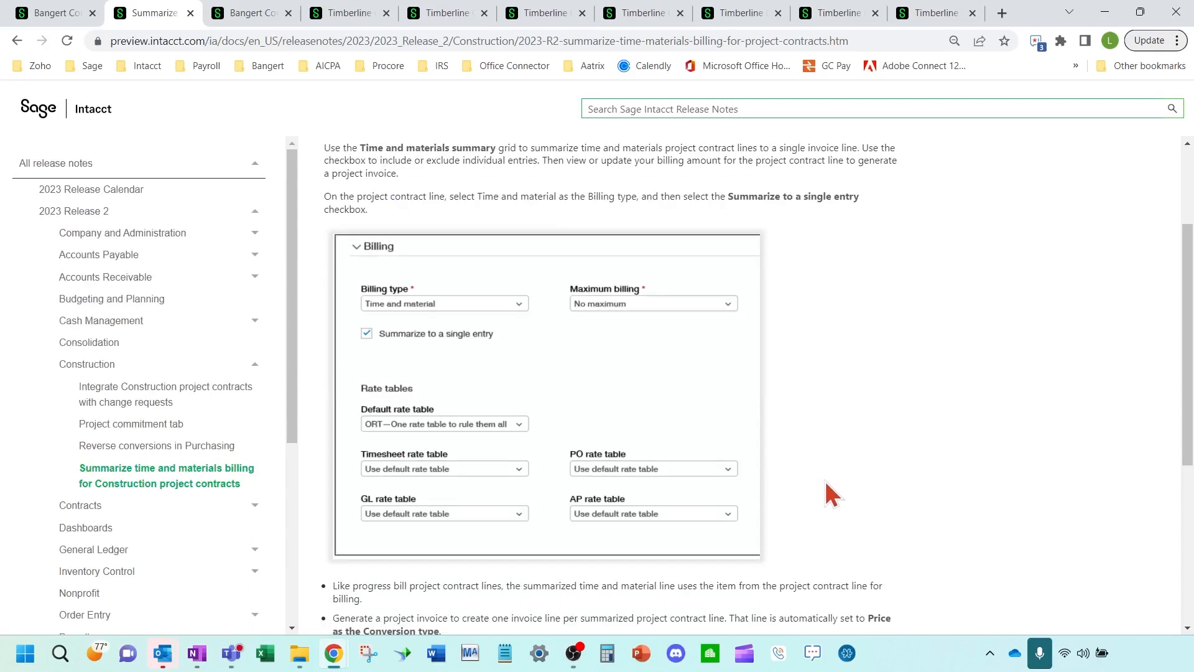
{"action": "scroll", "coordinate": [837, 320], "scroll_direction": "up", "scroll_amount": 1}
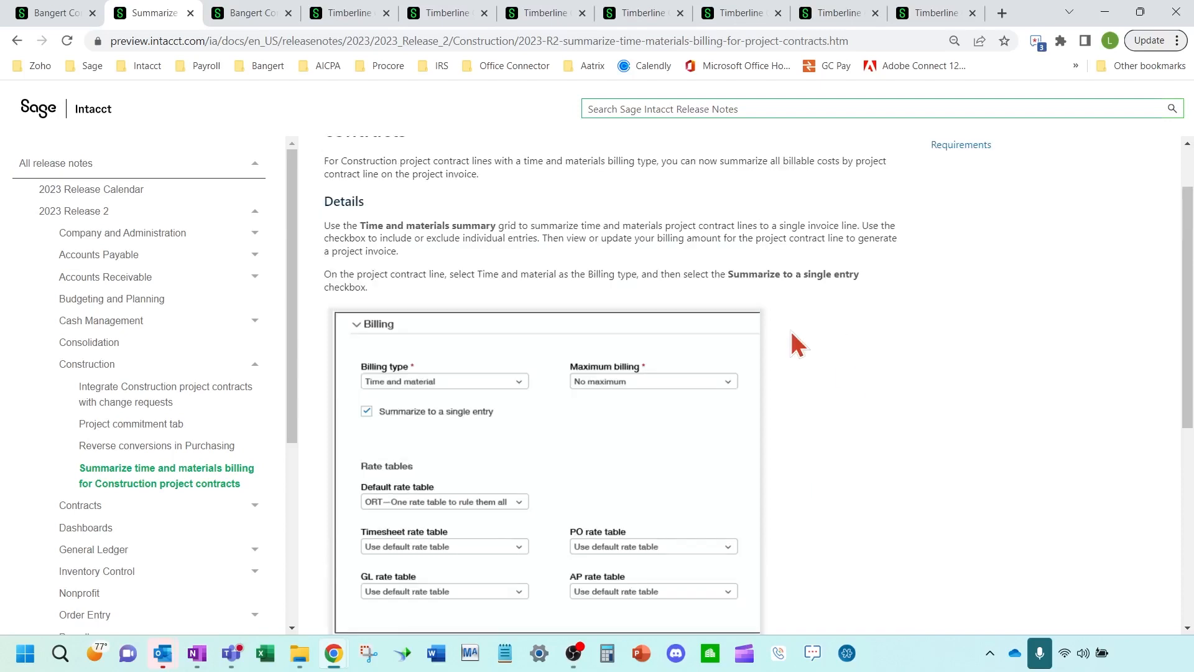
{"action": "scroll", "coordinate": [925, 351], "scroll_direction": "up", "scroll_amount": 1}
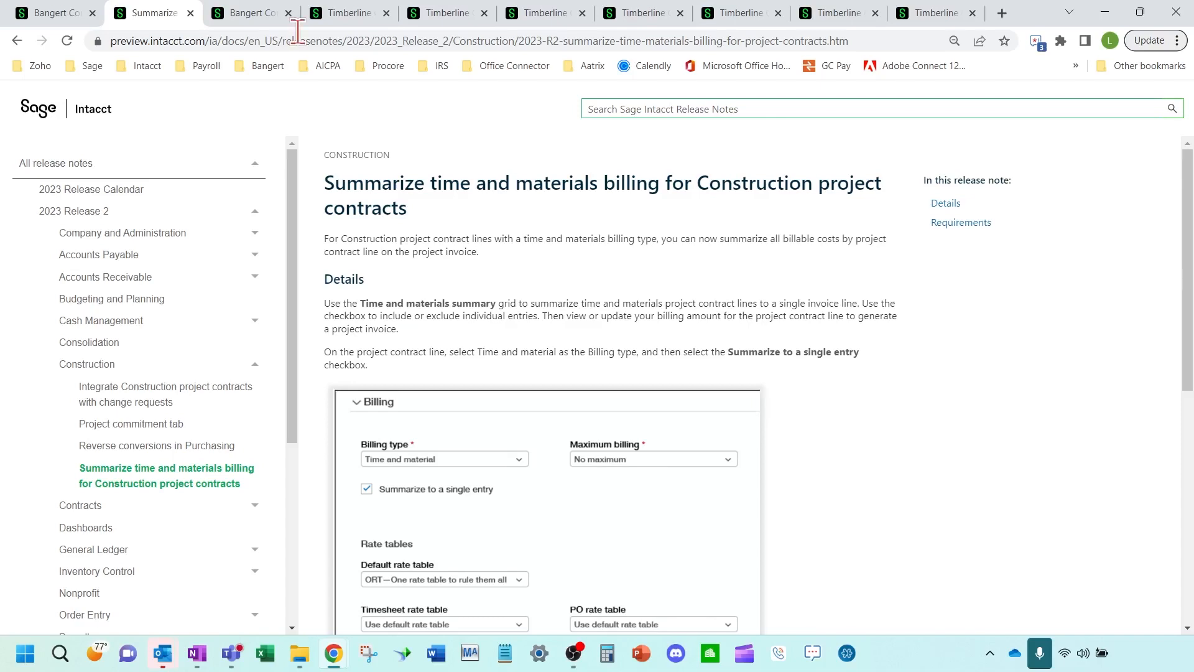
Step: Return to the Bangert Construction Group home page
{"action": "mouse_move", "coordinate": [254, 29]}
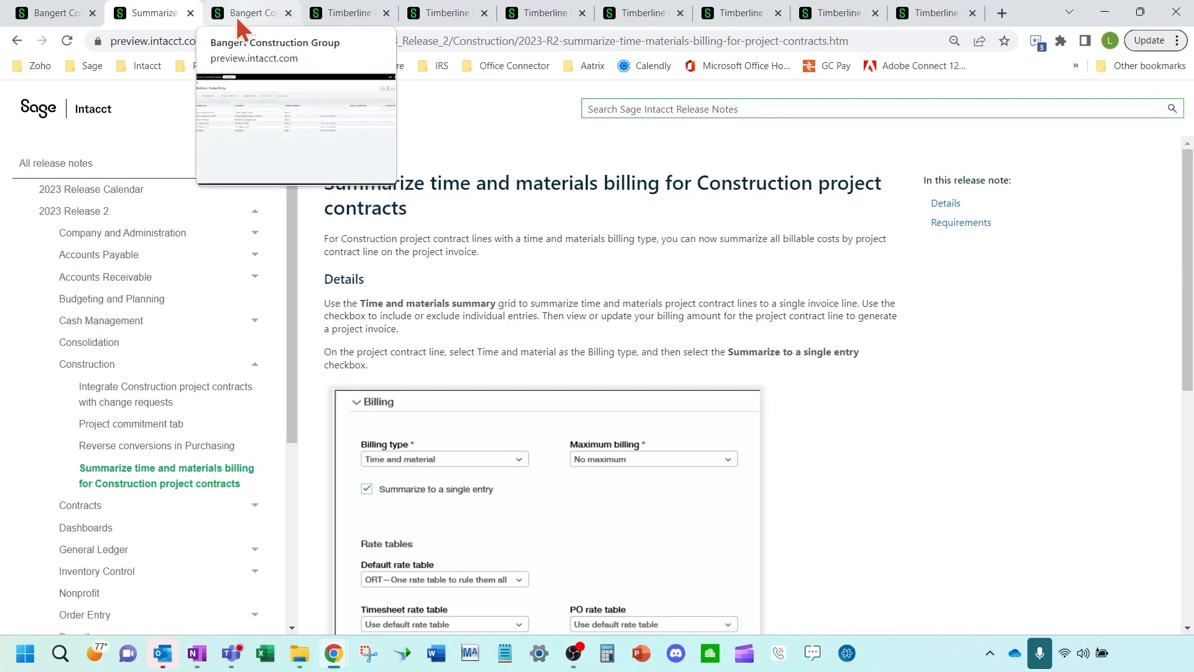
{"action": "left_click", "coordinate": [56, 14]}
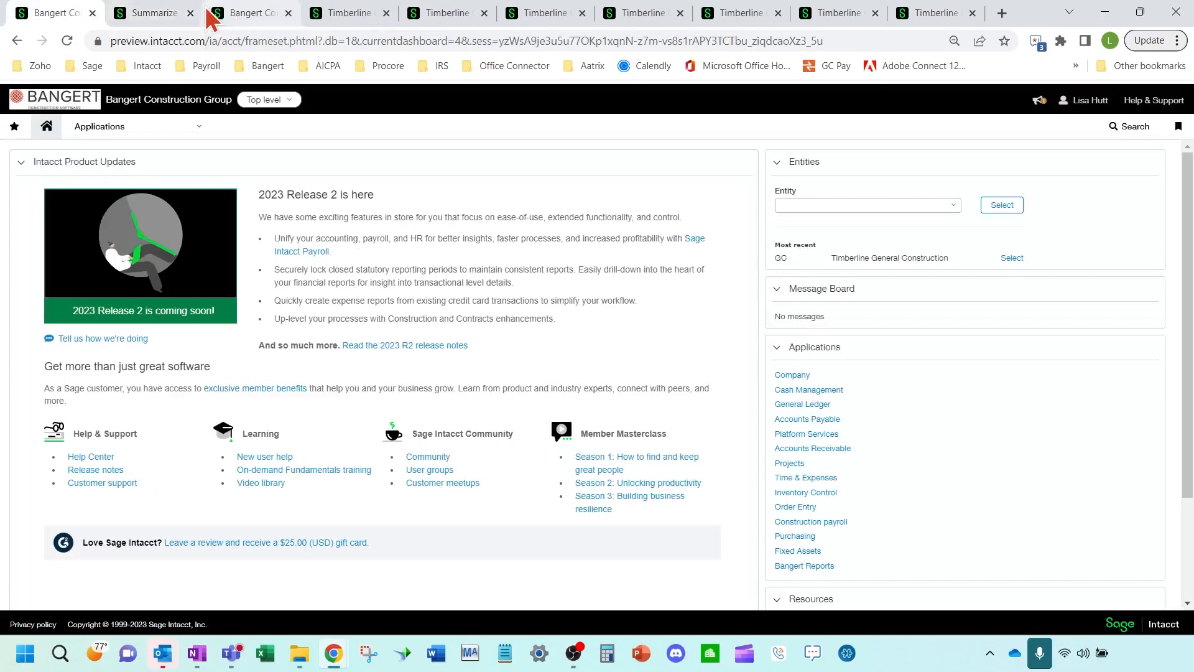
{"action": "mouse_move", "coordinate": [208, 10]}
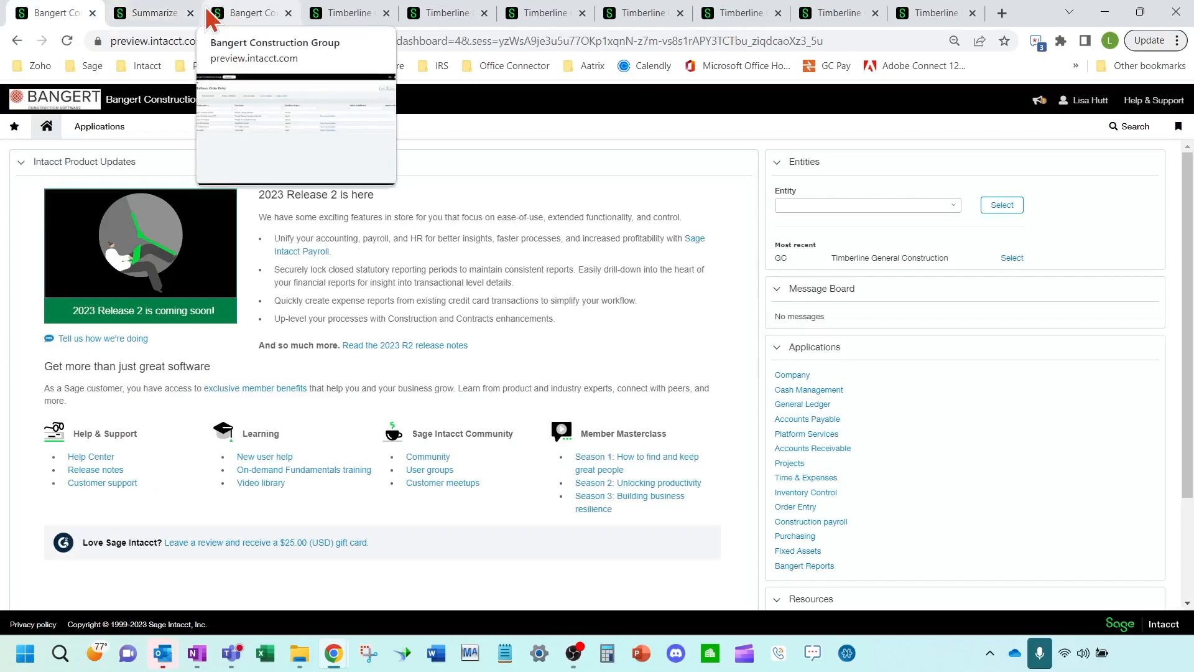
Step: Open the list of project contracts from the Projects application and include private records
{"action": "left_click", "coordinate": [123, 128]}
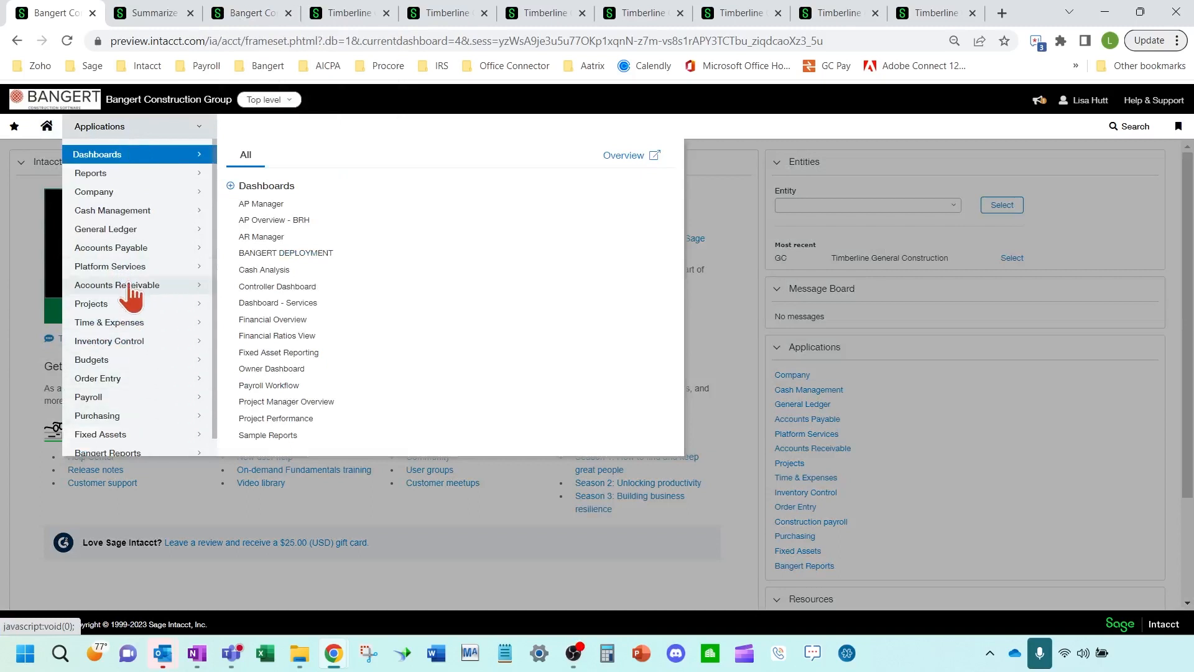
{"action": "scroll", "coordinate": [130, 292], "scroll_direction": "down", "scroll_amount": 1}
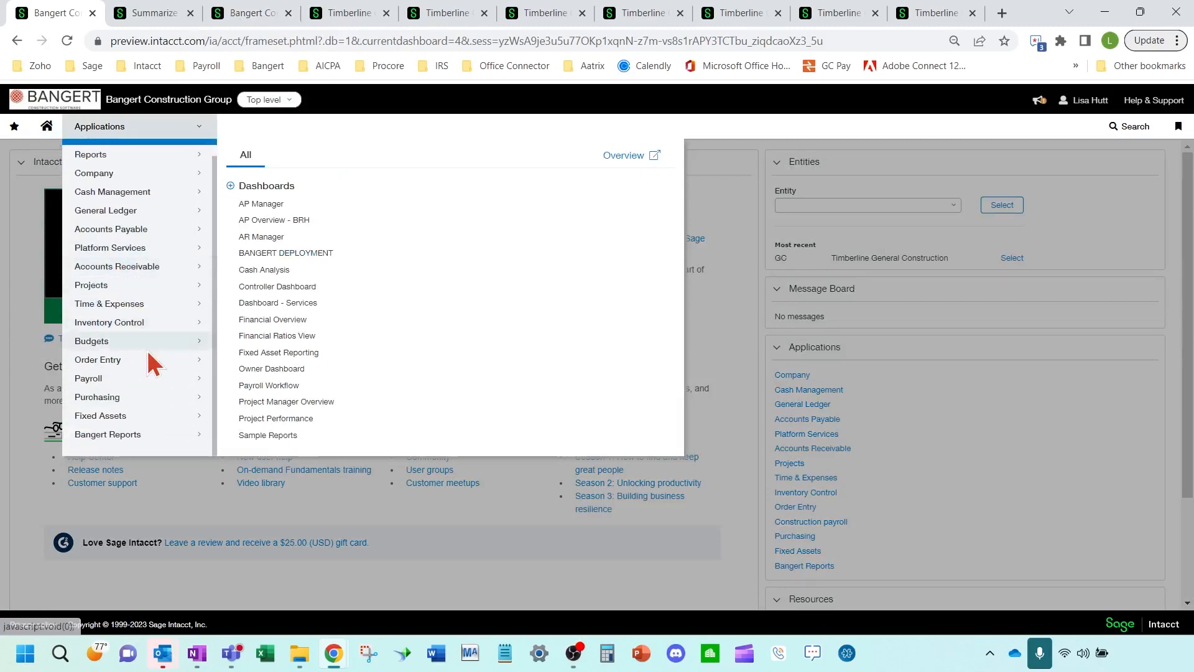
{"action": "left_click", "coordinate": [143, 286]}
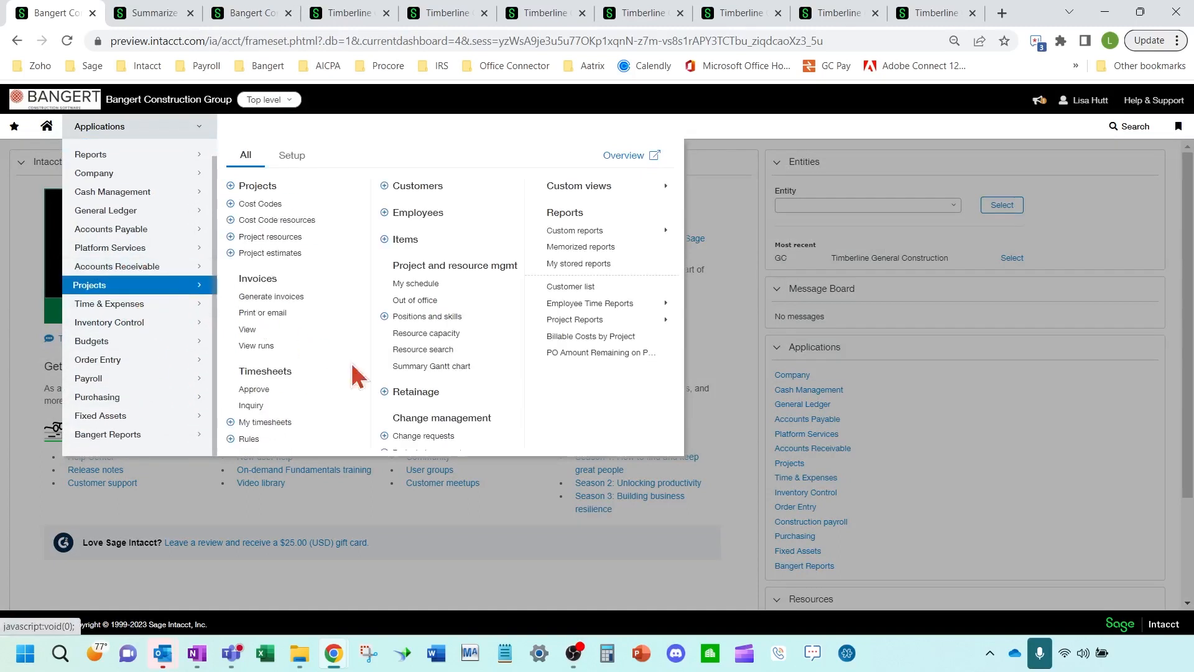
{"action": "left_click", "coordinate": [450, 443]}
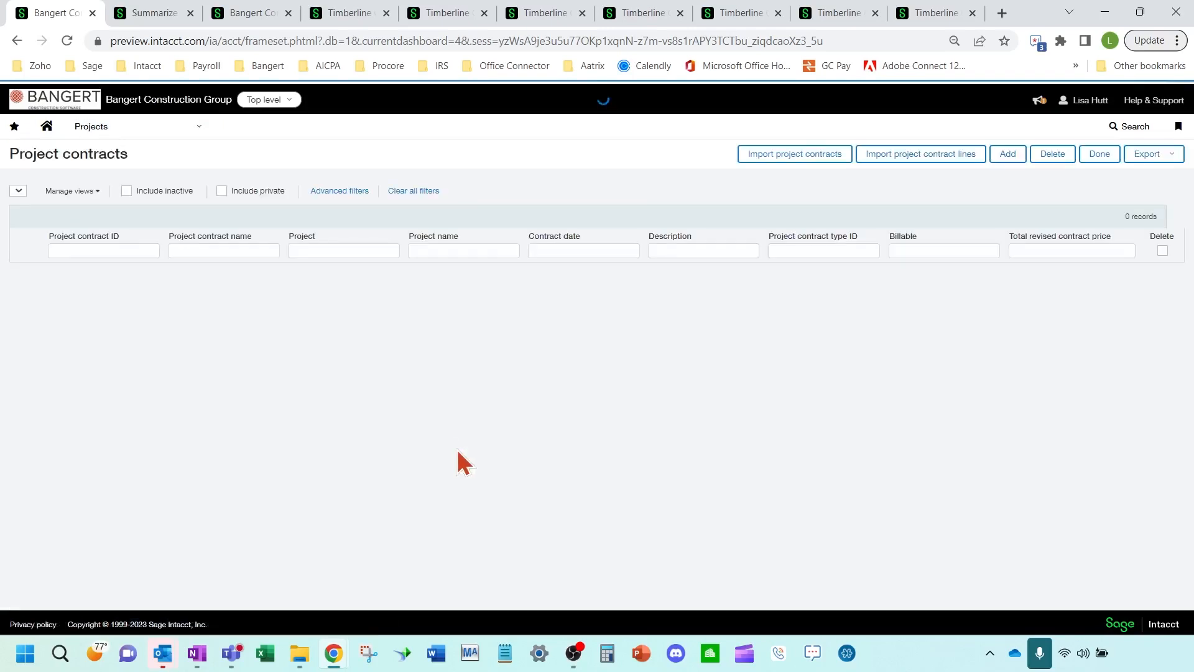
{"action": "left_click", "coordinate": [225, 191]}
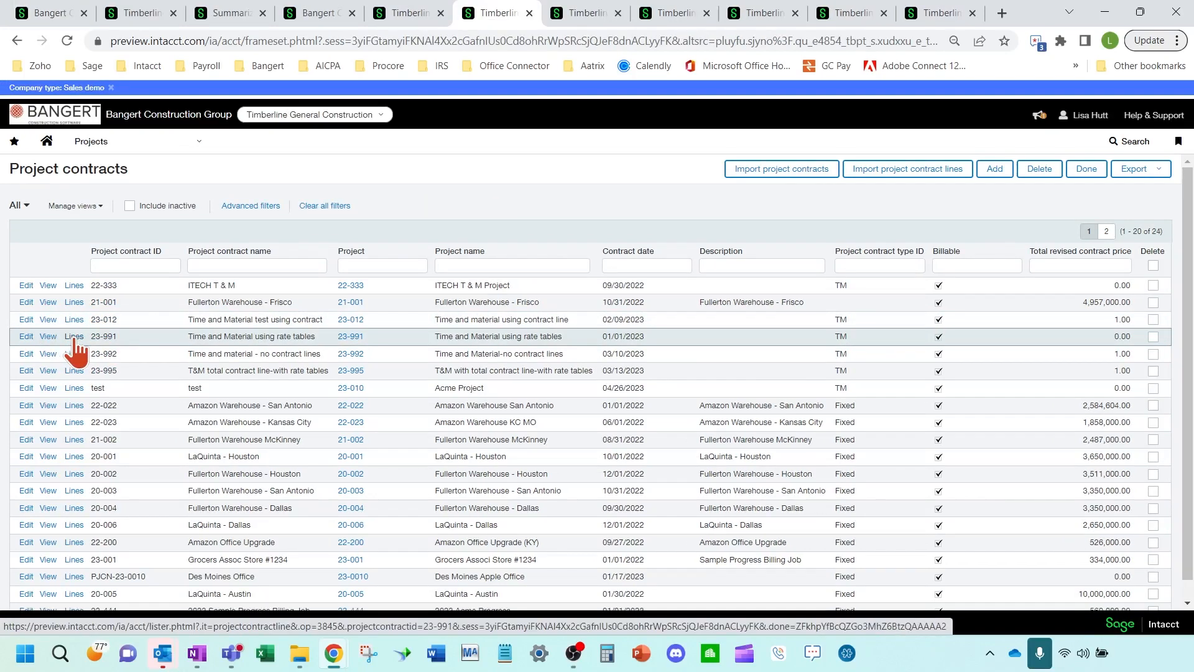
Step: Open the lines of project contract 23-991, review line 01 General Requirements with its cost codes and dimensions, and close it
{"action": "left_click", "coordinate": [74, 338]}
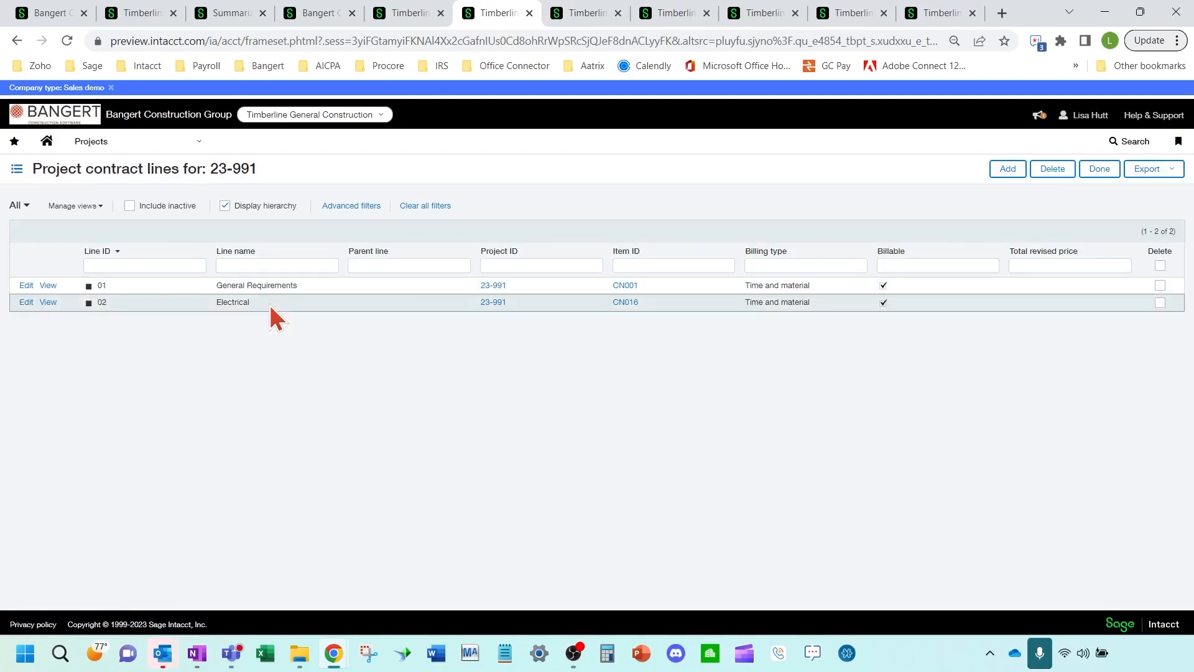
{"action": "left_click", "coordinate": [46, 286]}
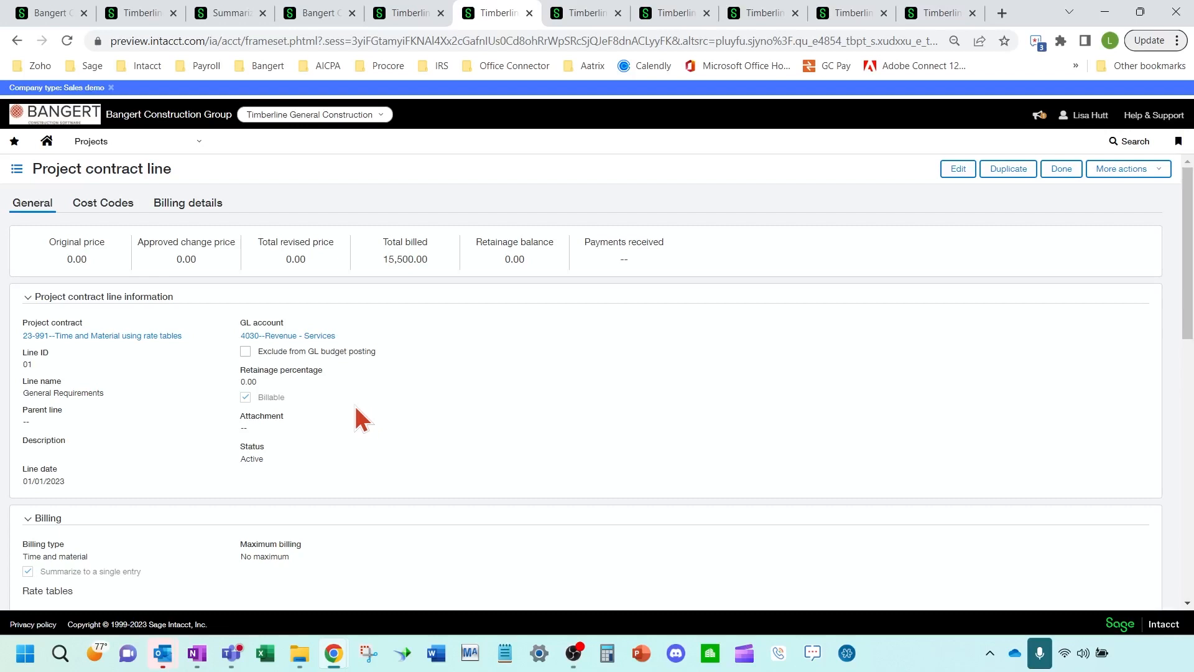
{"action": "left_click", "coordinate": [103, 204]}
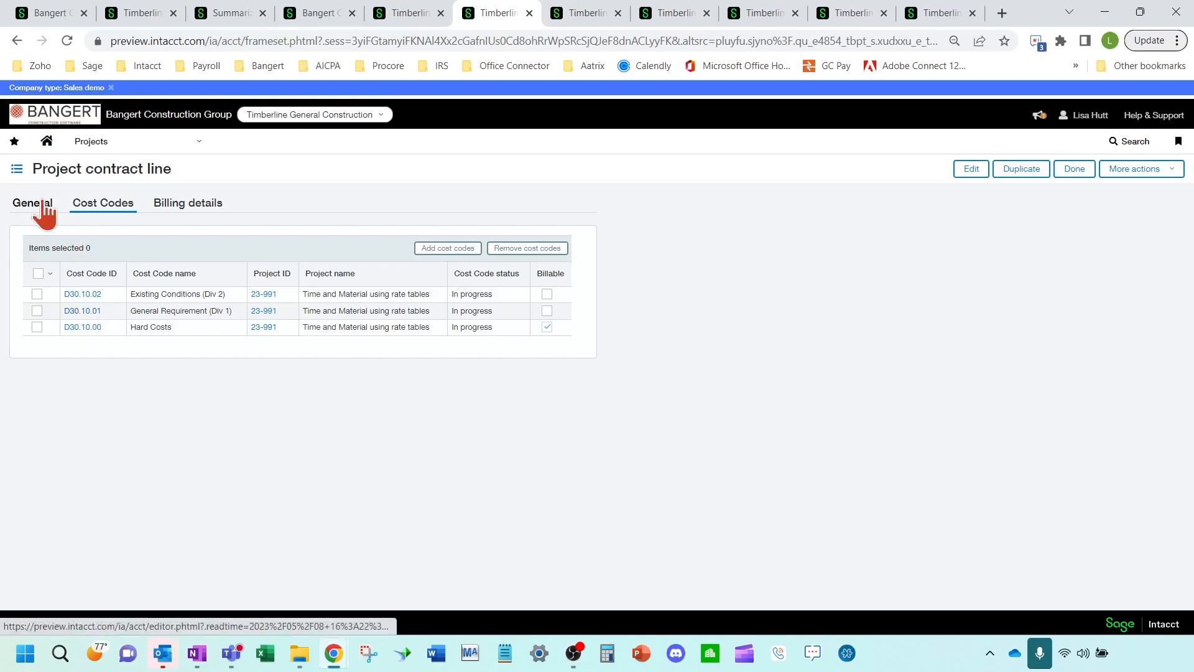
{"action": "scroll", "coordinate": [394, 423], "scroll_direction": "down", "scroll_amount": 8}
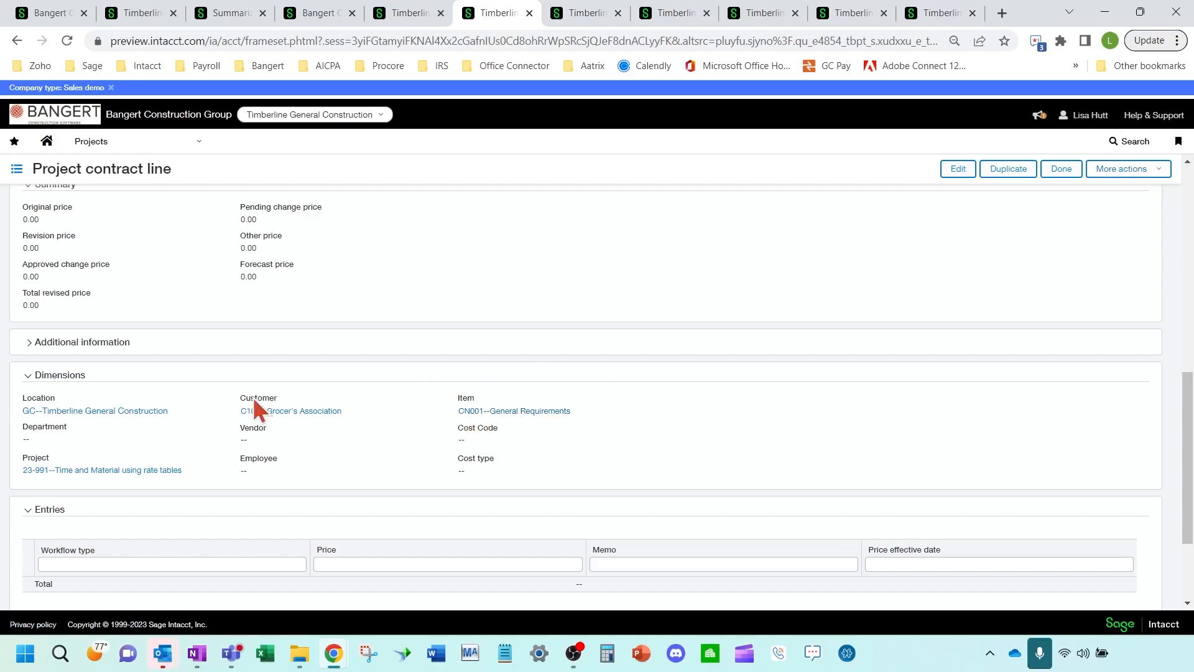
{"action": "scroll", "coordinate": [258, 408], "scroll_direction": "up", "scroll_amount": 10}
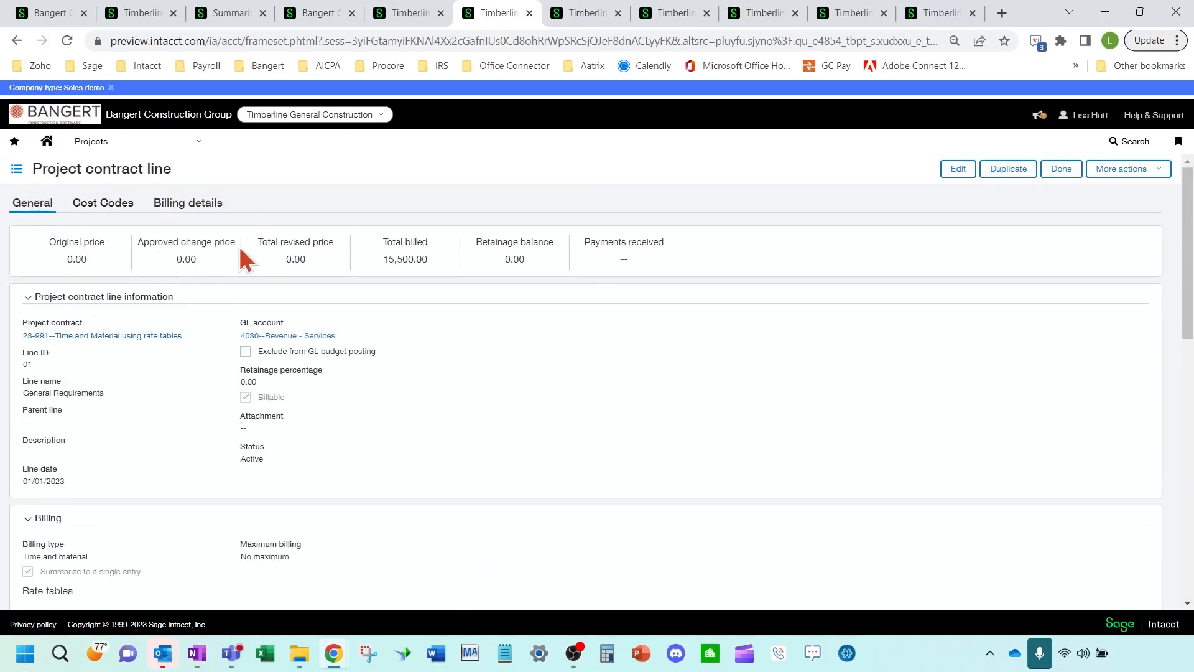
{"action": "scroll", "coordinate": [520, 534], "scroll_direction": "down", "scroll_amount": 10}
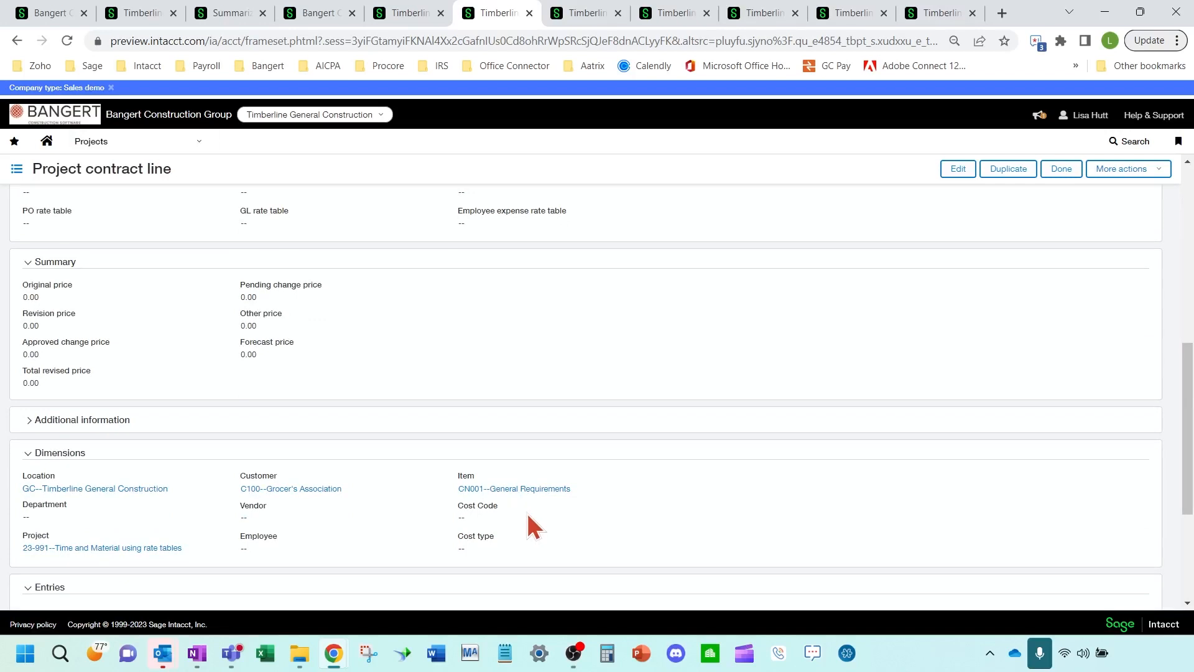
{"action": "left_click", "coordinate": [1061, 169]}
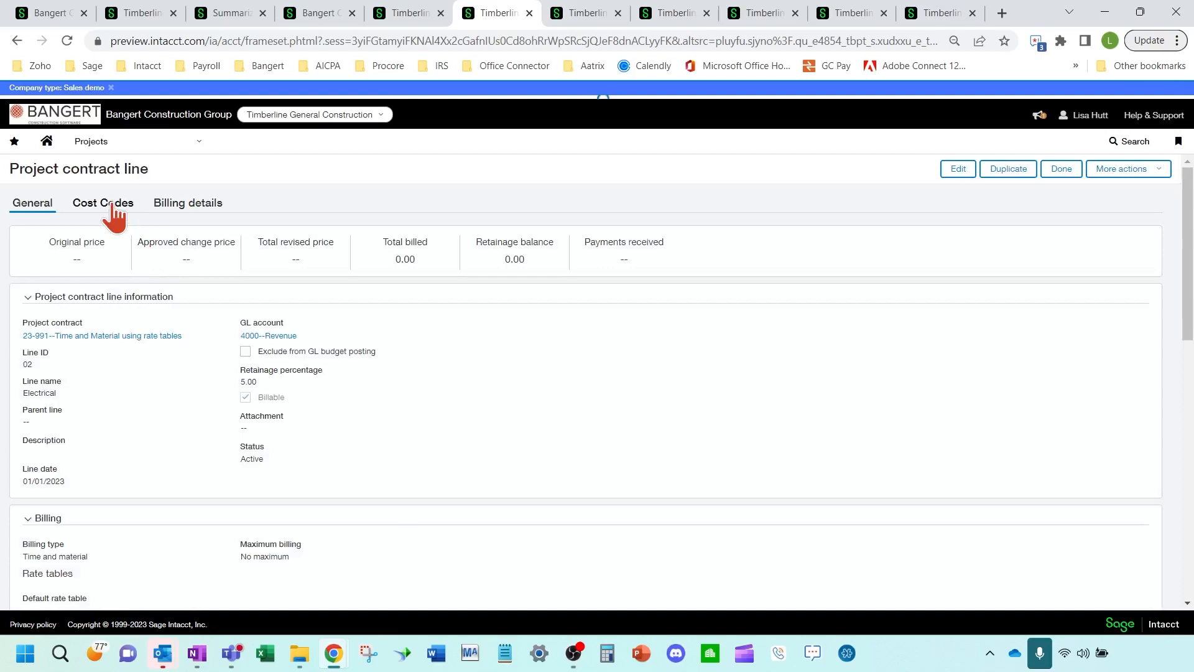
Step: Review the cost codes, billing settings and dimensions of line 02 Electrical on contract 23-991, and return to the project contracts list
{"action": "left_click", "coordinate": [103, 203]}
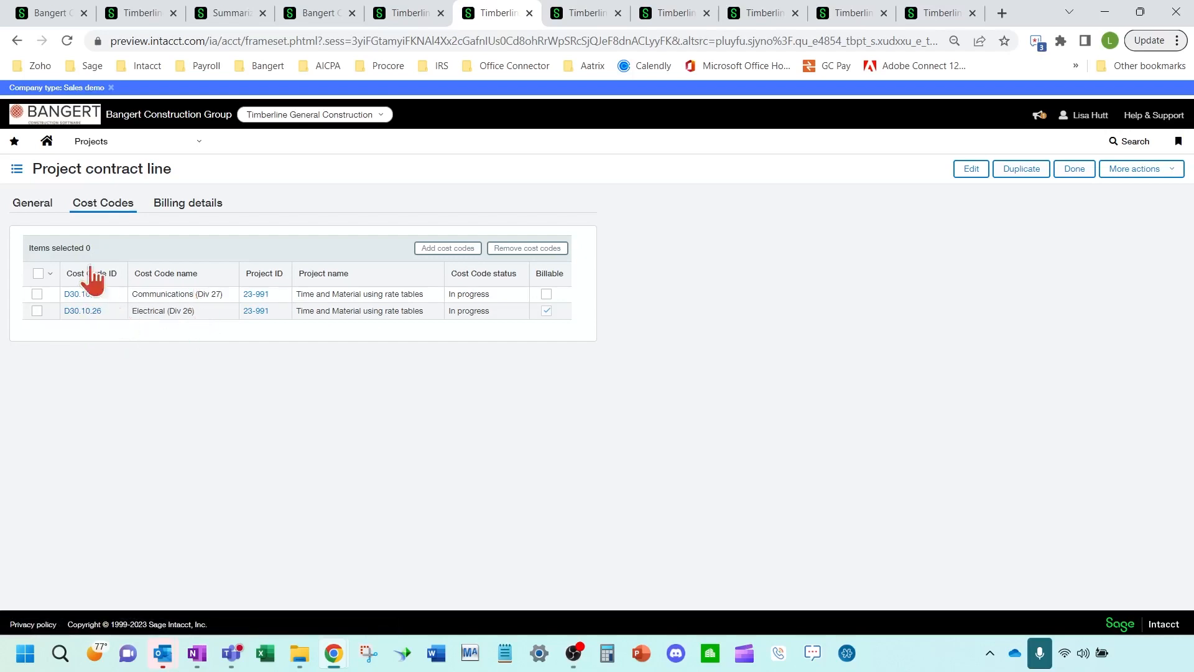
{"action": "left_click", "coordinate": [32, 204]}
{"action": "scroll", "coordinate": [428, 448], "scroll_direction": "down", "scroll_amount": 6}
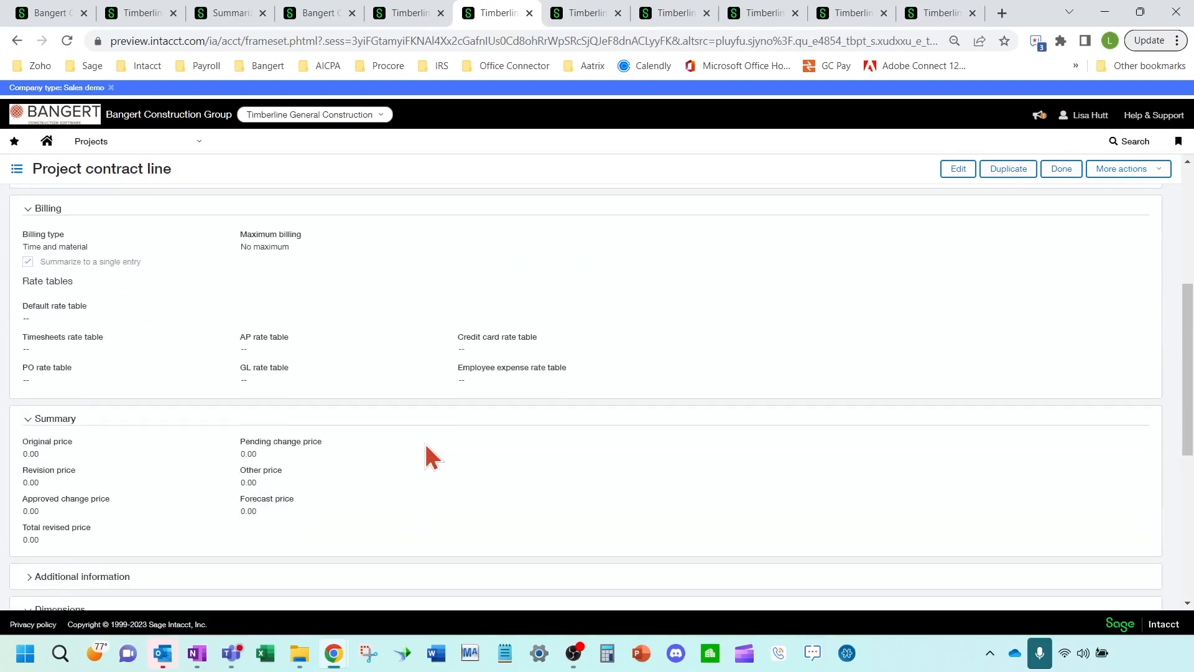
{"action": "scroll", "coordinate": [427, 448], "scroll_direction": "down", "scroll_amount": 4}
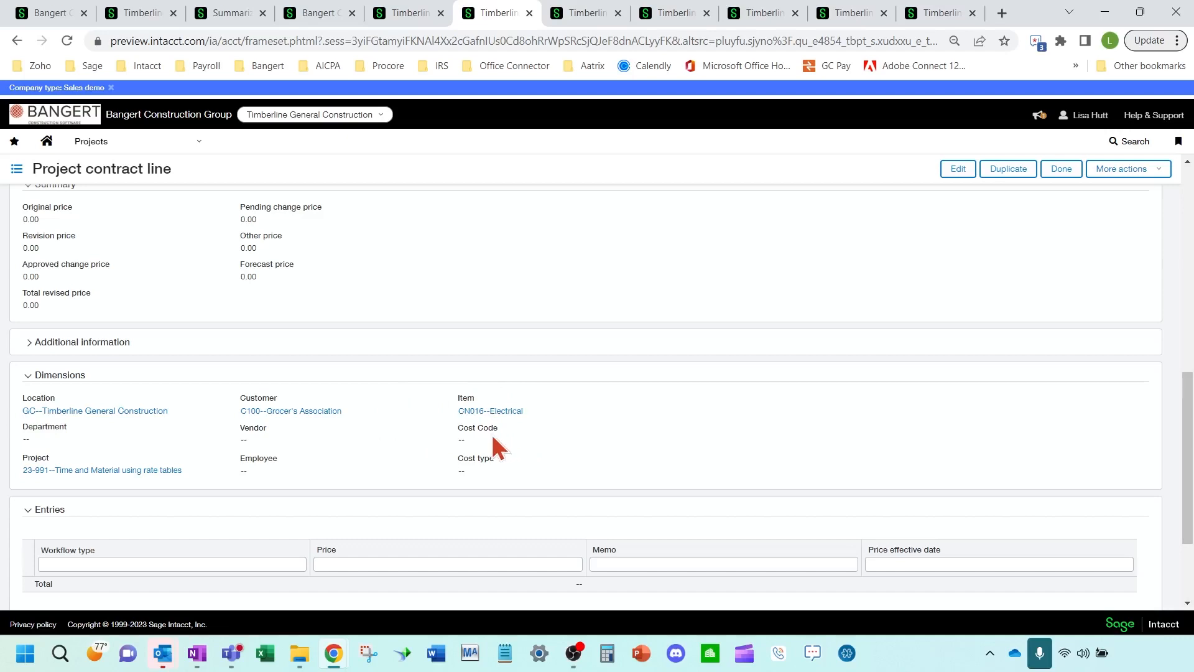
{"action": "scroll", "coordinate": [348, 447], "scroll_direction": "up", "scroll_amount": 10}
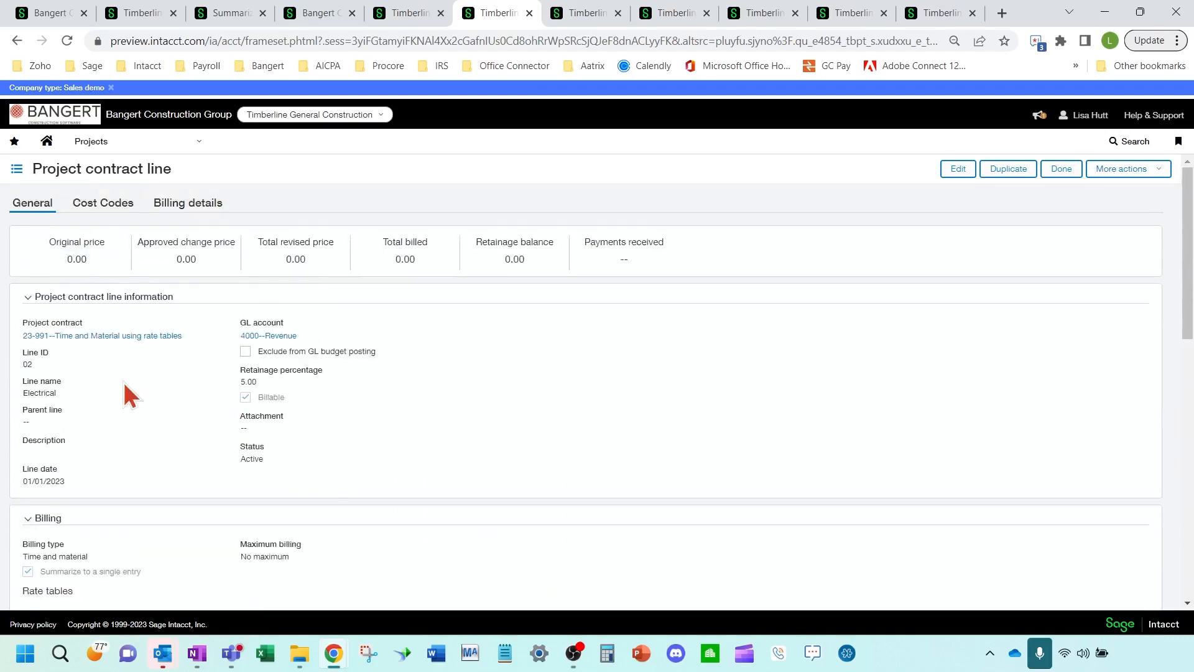
{"action": "left_click", "coordinate": [1062, 170]}
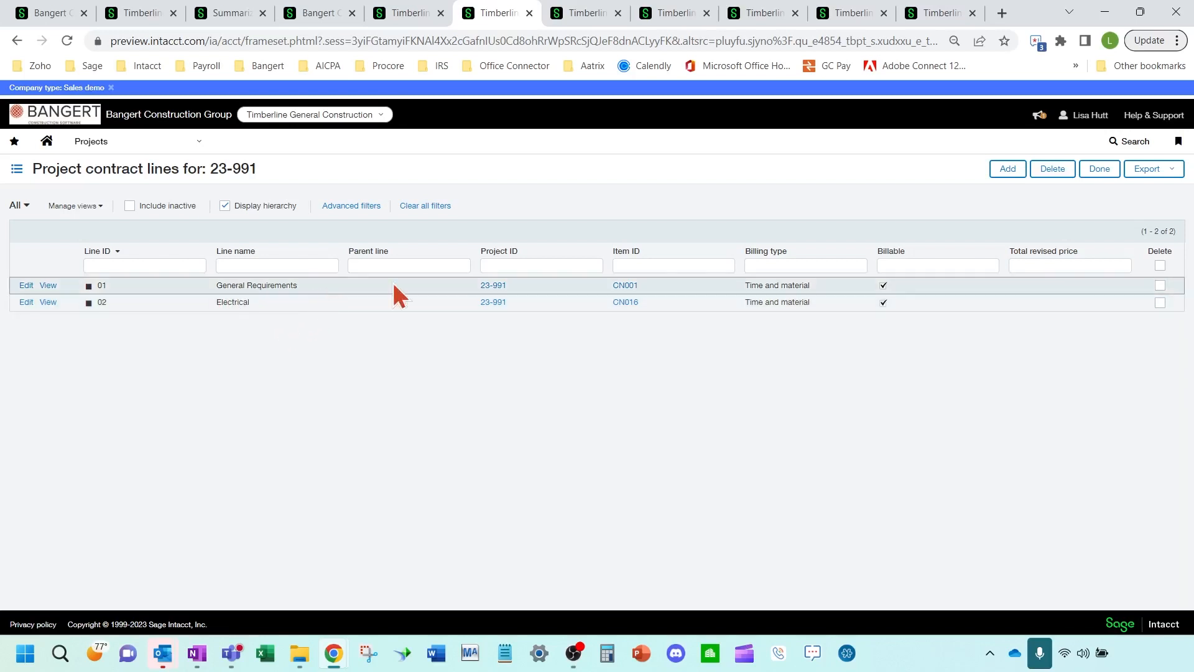
{"action": "left_click", "coordinate": [1096, 169]}
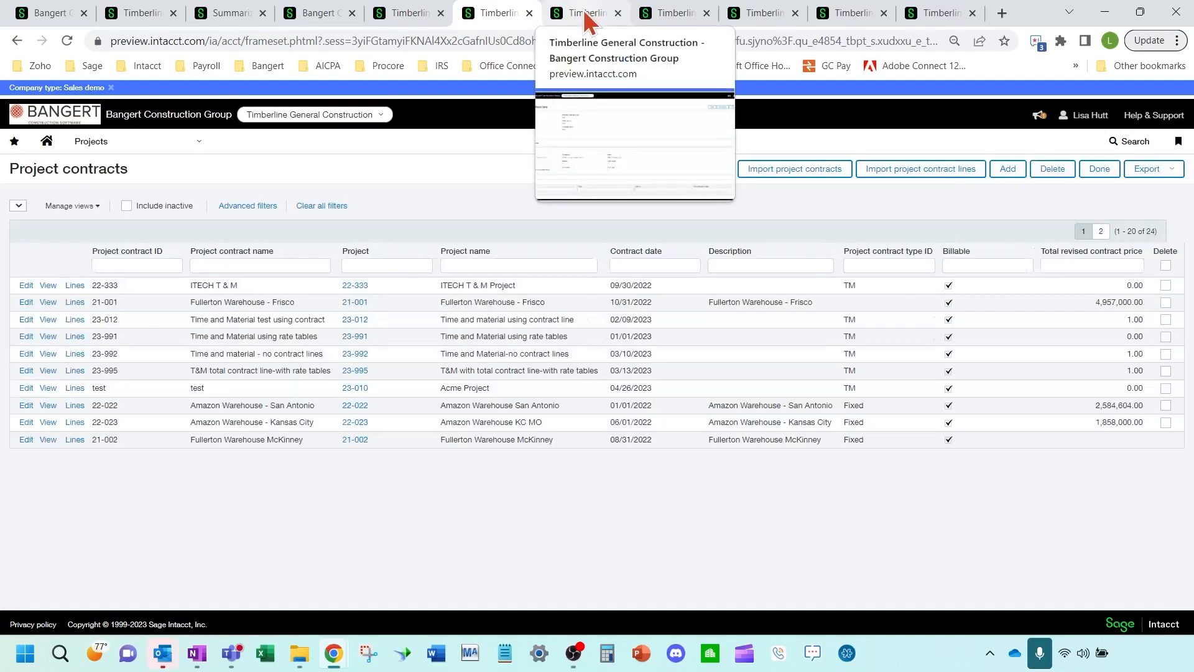
Step: In the other open view of the Electrical line, examine the single-entry summarizing setting, cost codes and item dimension, and close the line
{"action": "left_click", "coordinate": [586, 14]}
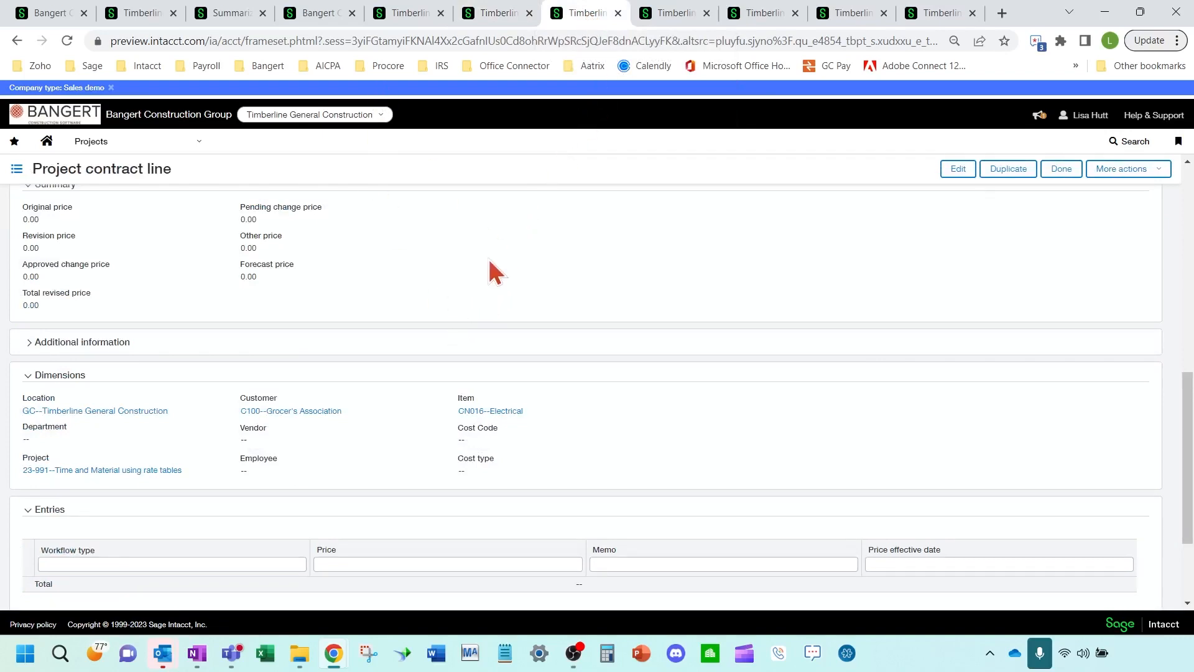
{"action": "scroll", "coordinate": [489, 267], "scroll_direction": "up", "scroll_amount": 5}
{"action": "scroll", "coordinate": [491, 290], "scroll_direction": "up", "scroll_amount": 4}
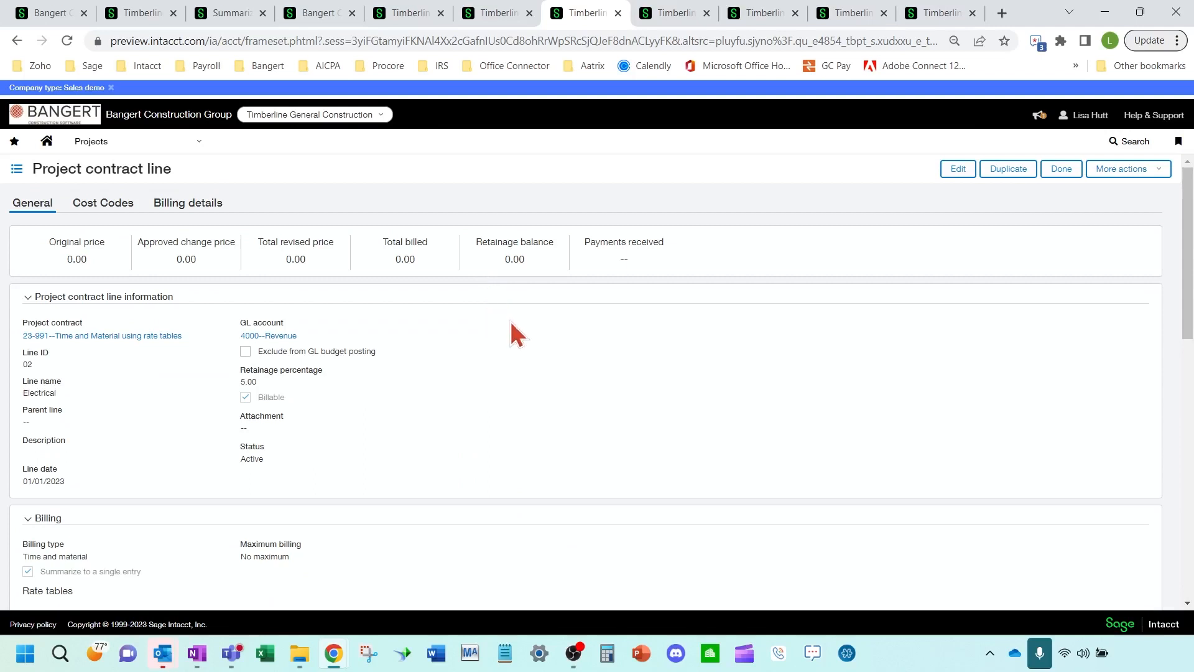
{"action": "scroll", "coordinate": [427, 346], "scroll_direction": "down", "scroll_amount": 1}
{"action": "scroll", "coordinate": [420, 346], "scroll_direction": "down", "scroll_amount": 2}
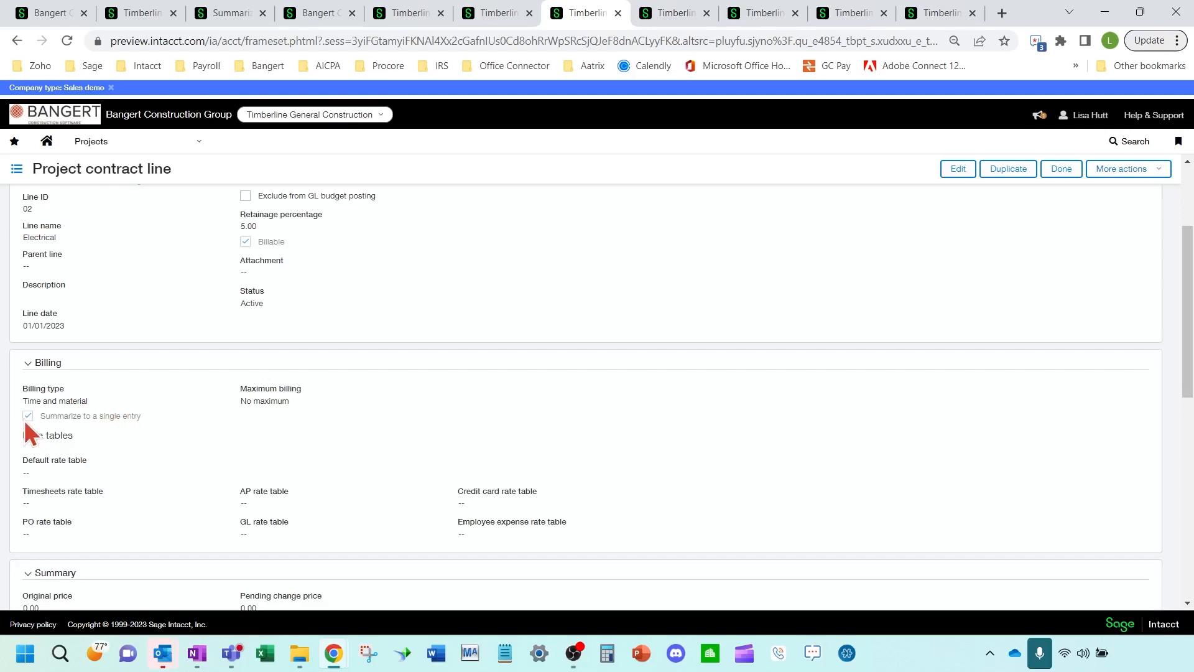
{"action": "scroll", "coordinate": [124, 373], "scroll_direction": "up", "scroll_amount": 3}
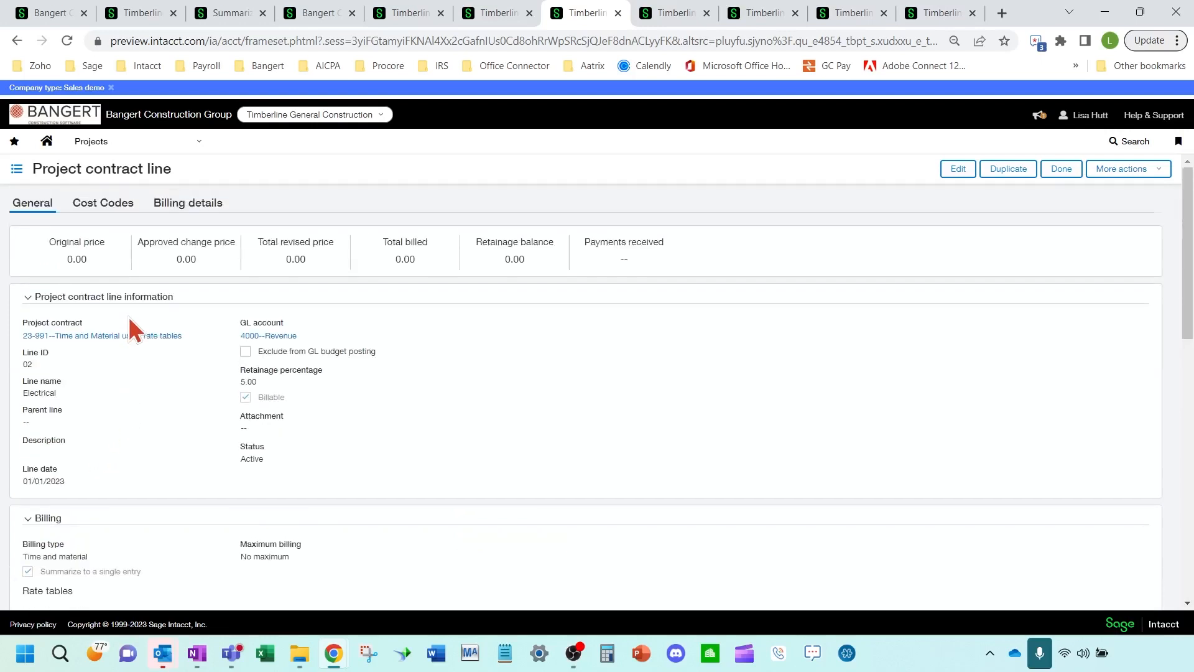
{"action": "left_click", "coordinate": [124, 210]}
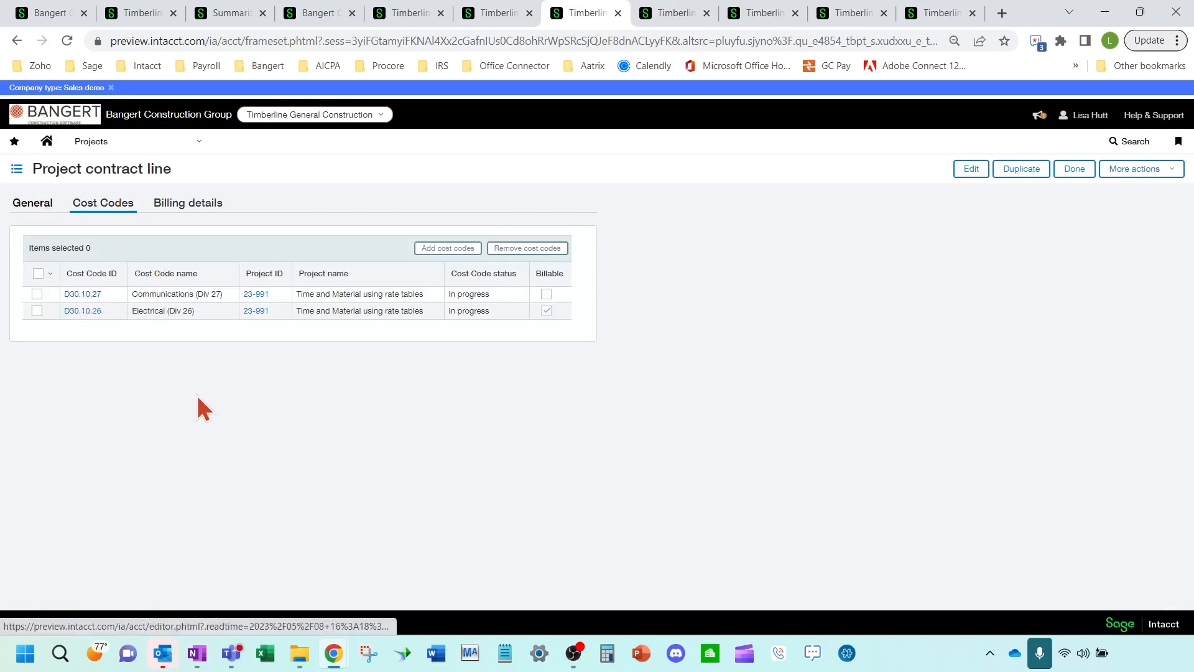
{"action": "scroll", "coordinate": [198, 398], "scroll_direction": "down", "scroll_amount": 10}
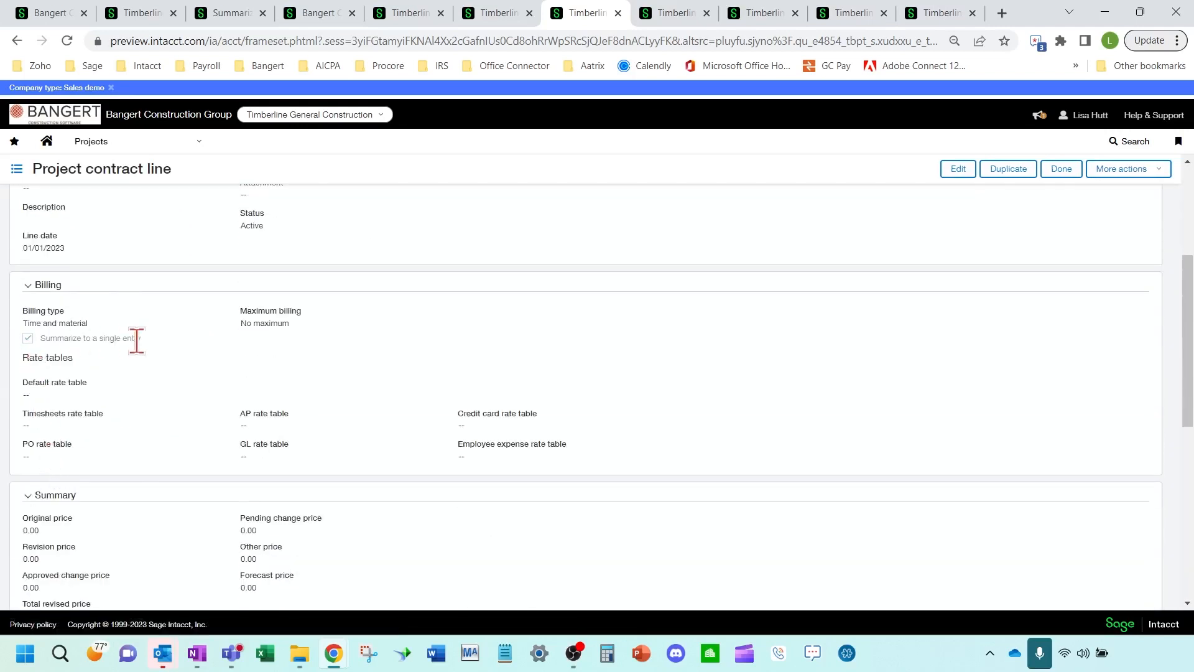
{"action": "scroll", "coordinate": [413, 443], "scroll_direction": "down", "scroll_amount": 3}
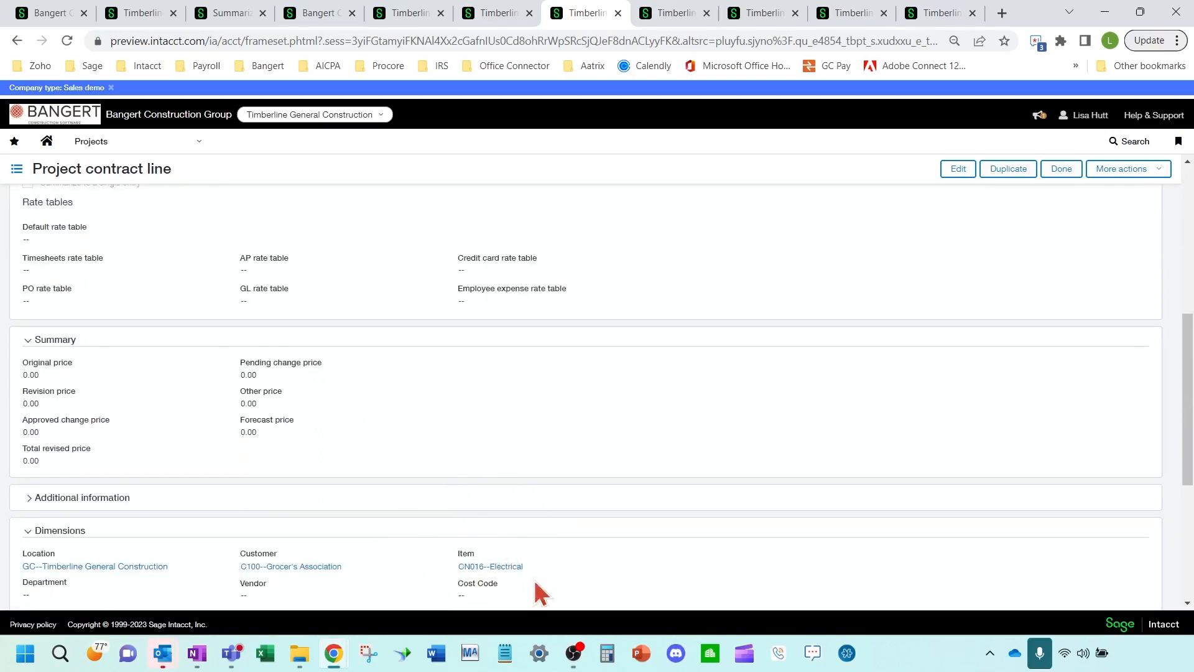
{"action": "scroll", "coordinate": [186, 386], "scroll_direction": "up", "scroll_amount": 1}
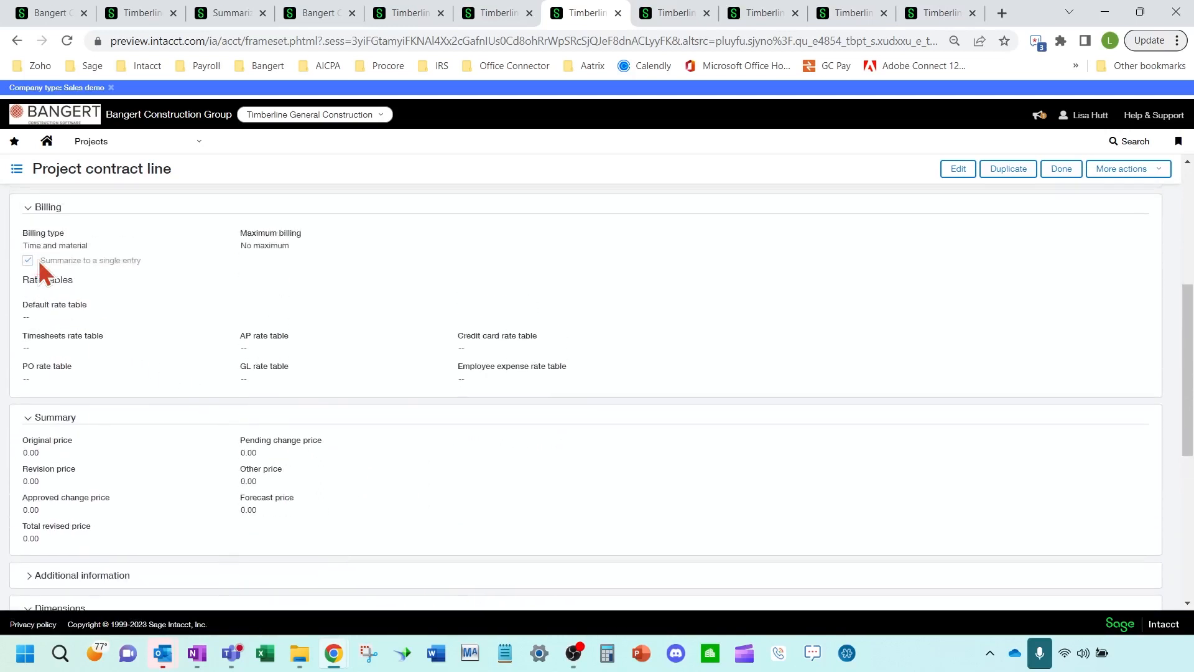
{"action": "left_click", "coordinate": [1060, 175]}
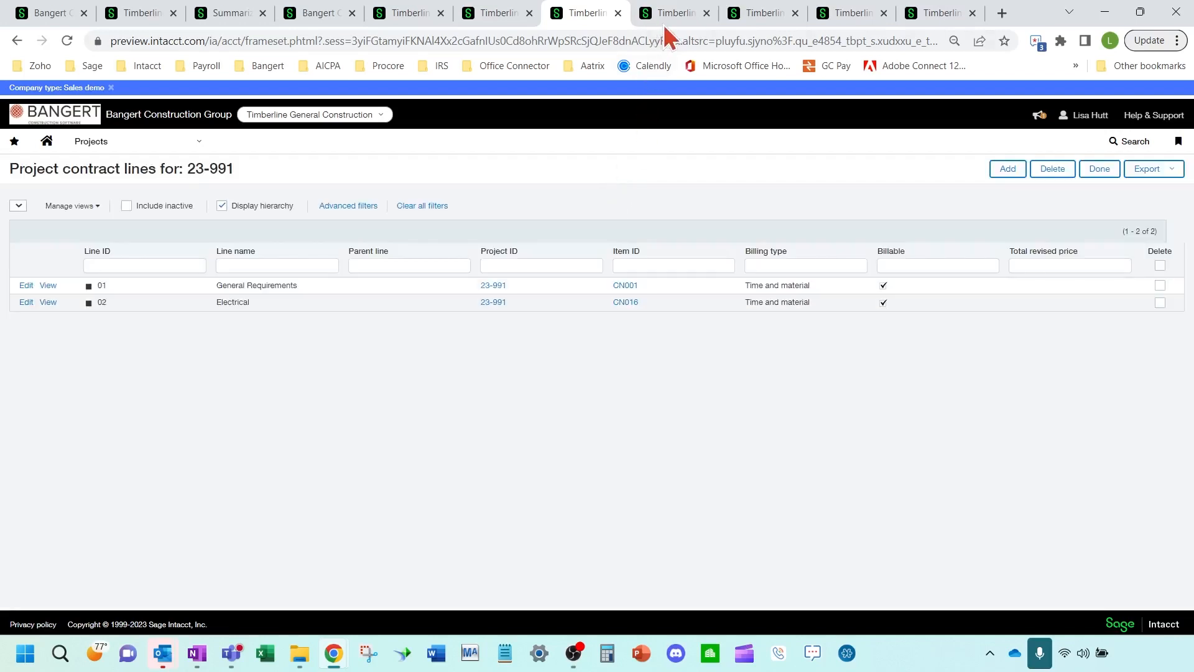
Step: Open project invoice generation and set the invoice and GL post date to 08/31/2023
{"action": "left_click", "coordinate": [105, 147]}
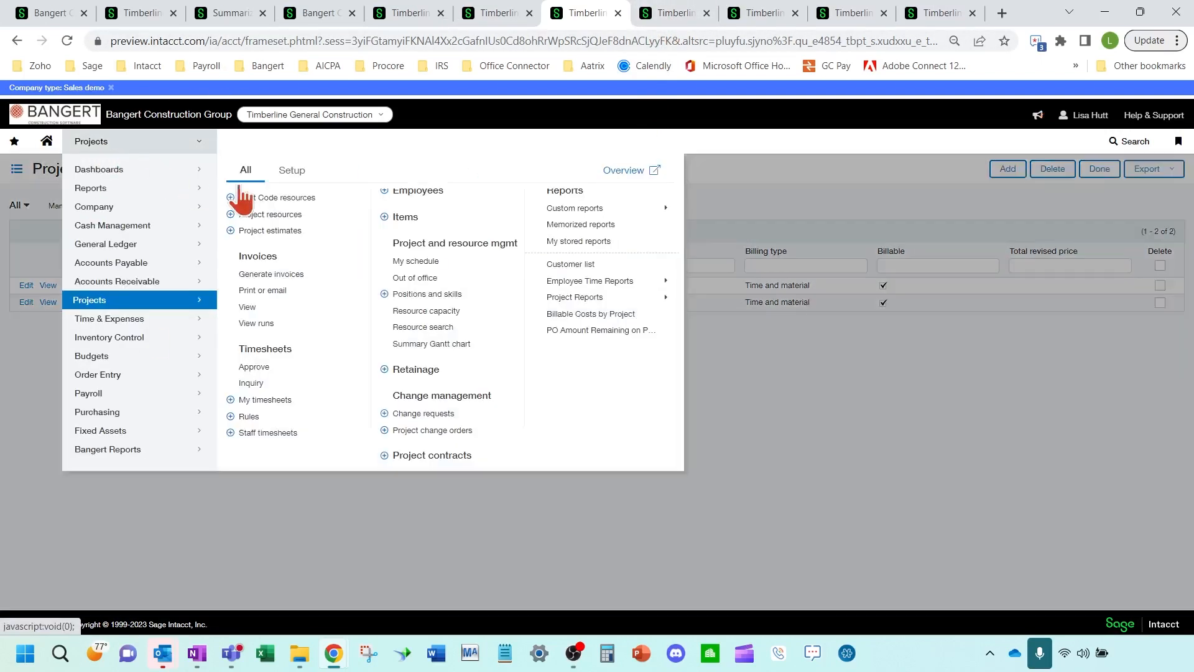
{"action": "left_click", "coordinate": [920, 462]}
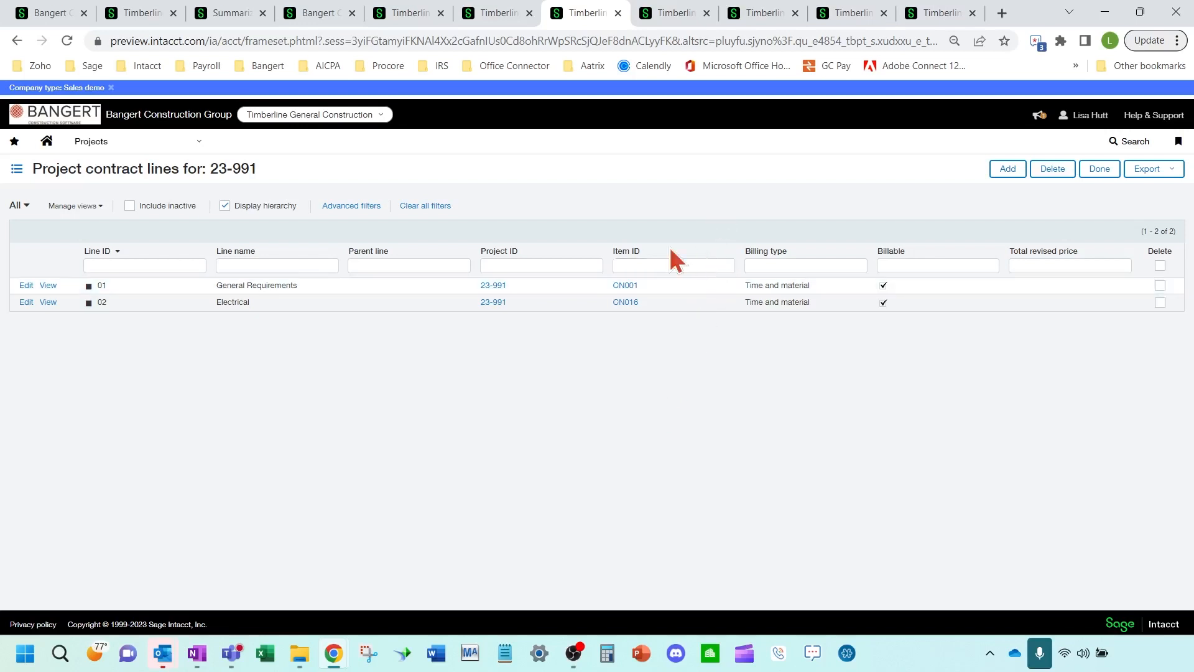
{"action": "left_click", "coordinate": [666, 13]}
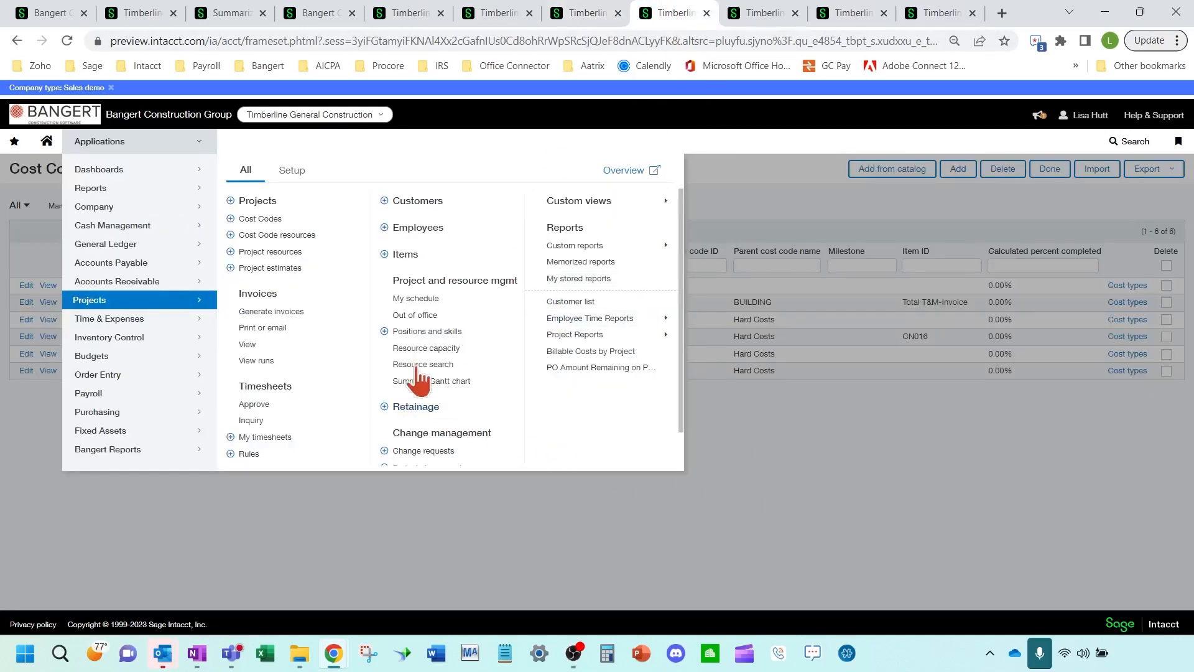
{"action": "left_click", "coordinate": [296, 314]}
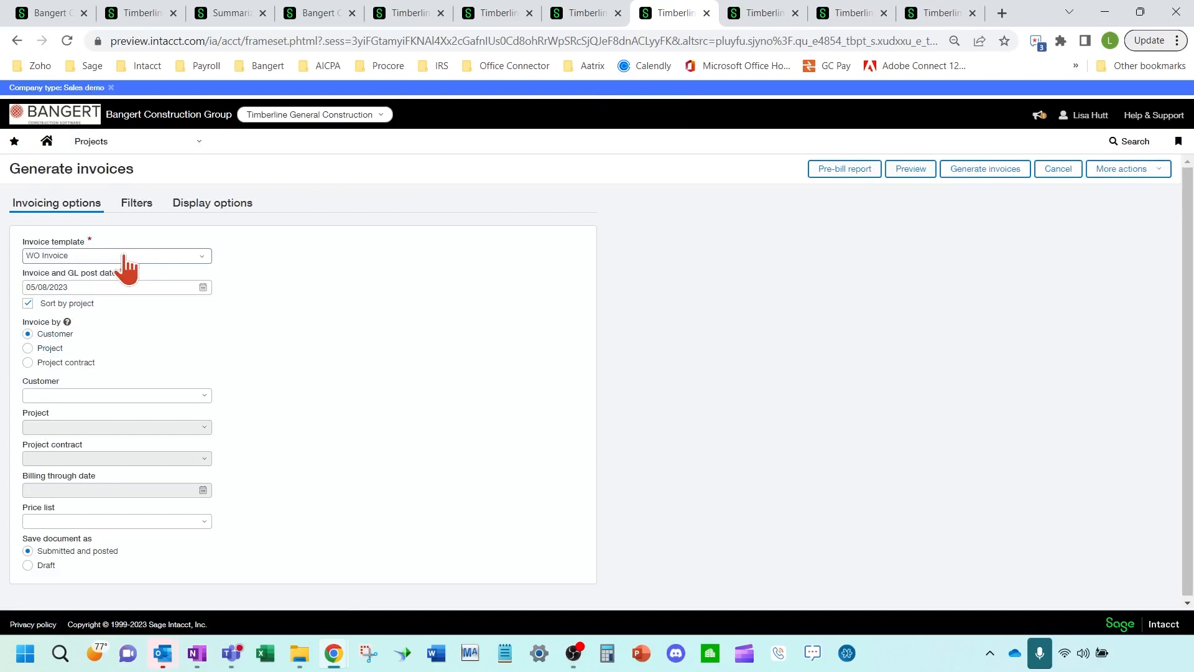
{"action": "triple_click", "coordinate": [99, 287]}
{"action": "type", "text": "08/31/2023"}
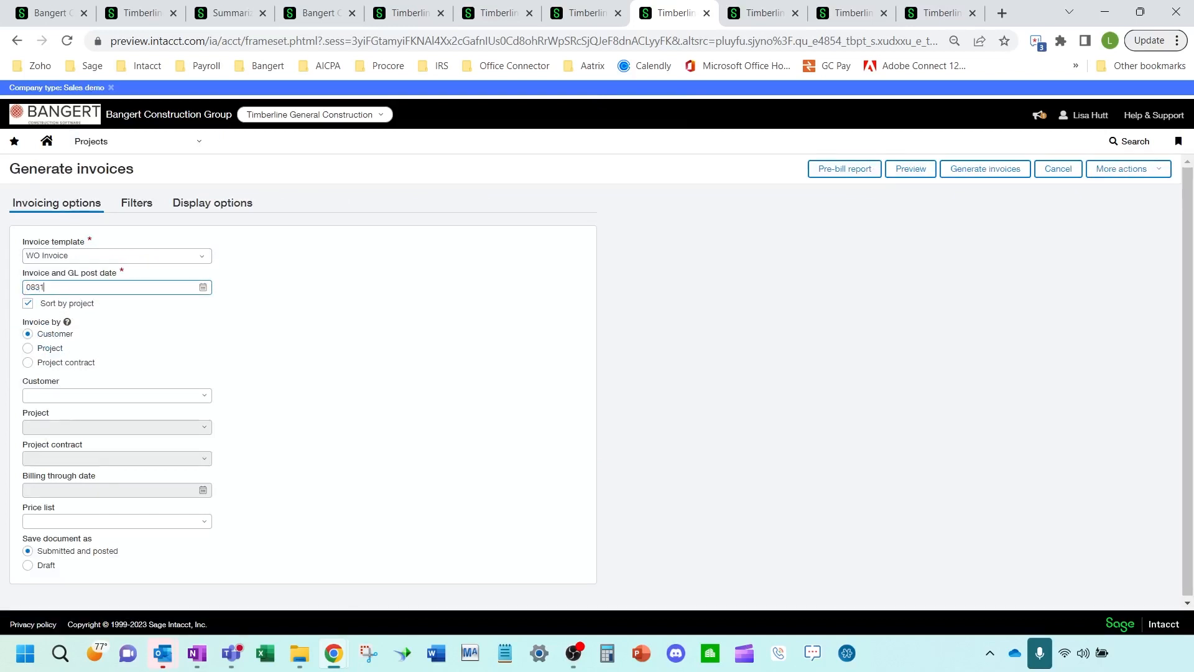
{"action": "key", "text": "Tab"}
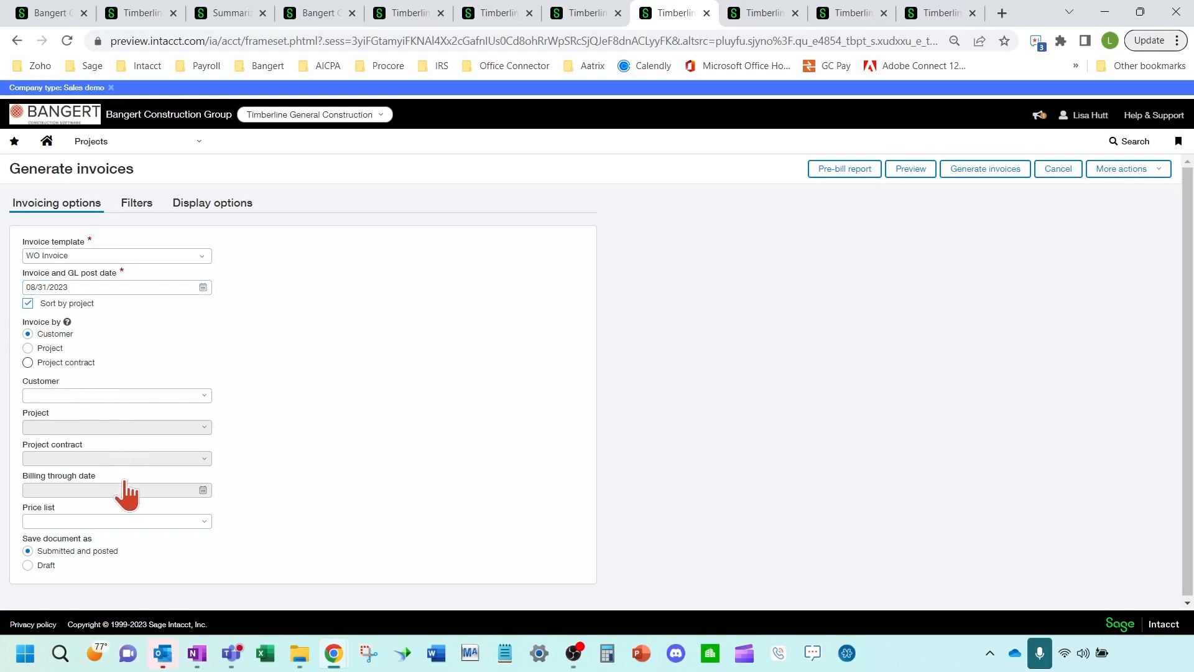
Step: Invoice by project contract for 23-991--Time and Material using rate tables, with billing through date 08/31/2023, and preview the invoice
{"action": "left_click", "coordinate": [28, 362]}
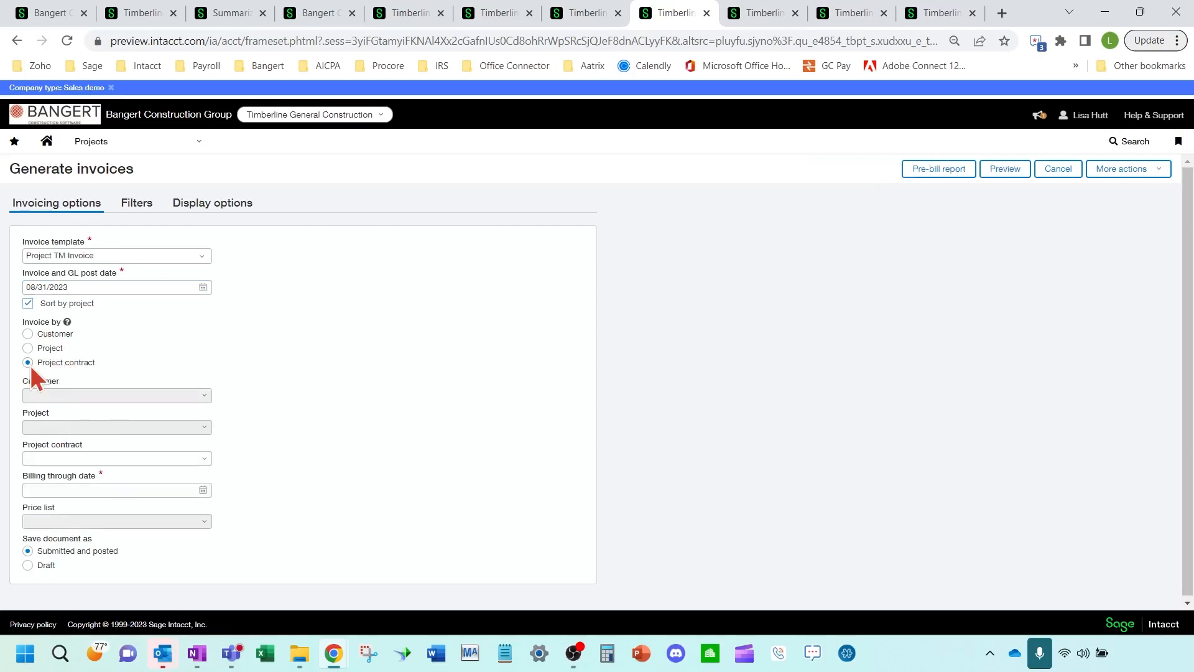
{"action": "left_click", "coordinate": [109, 459]}
{"action": "type", "text": "23-"}
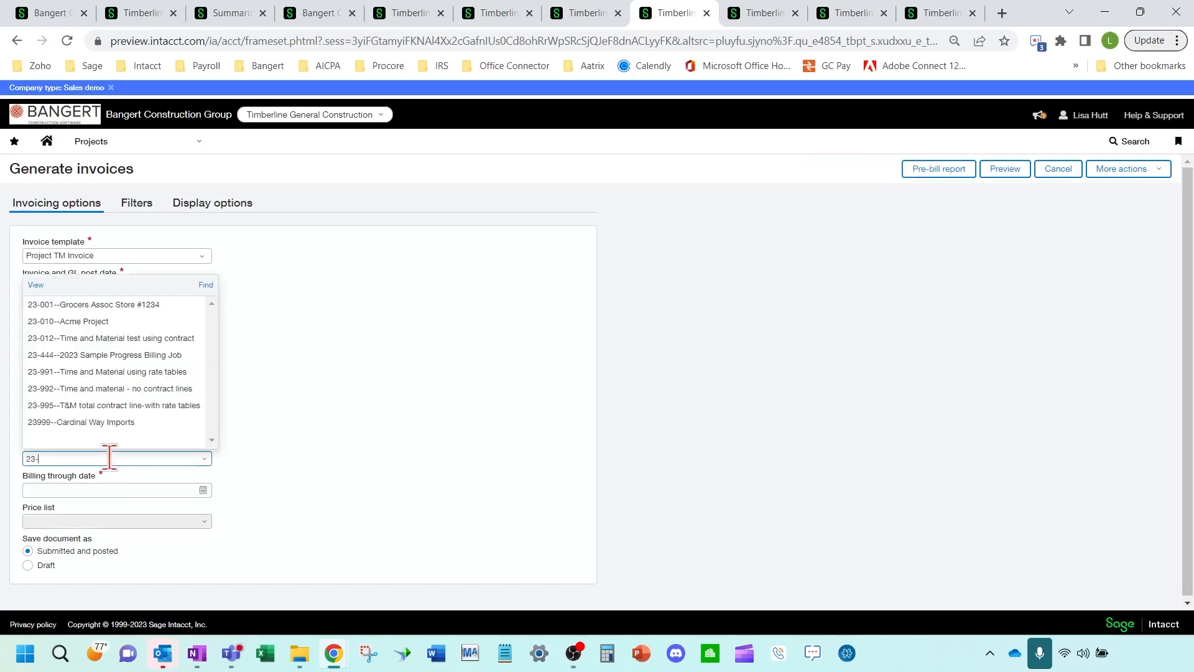
{"action": "type", "text": "991"}
{"action": "key", "text": "Tab"}
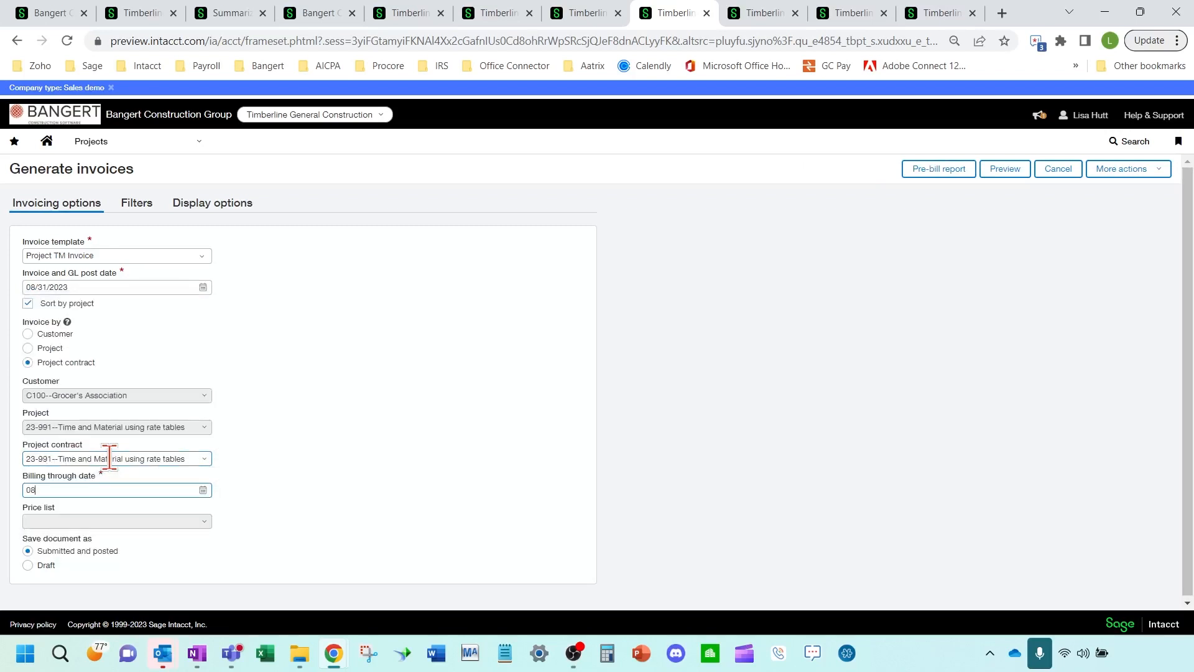
{"action": "type", "text": "08/31/2023"}
{"action": "key", "text": "Tab"}
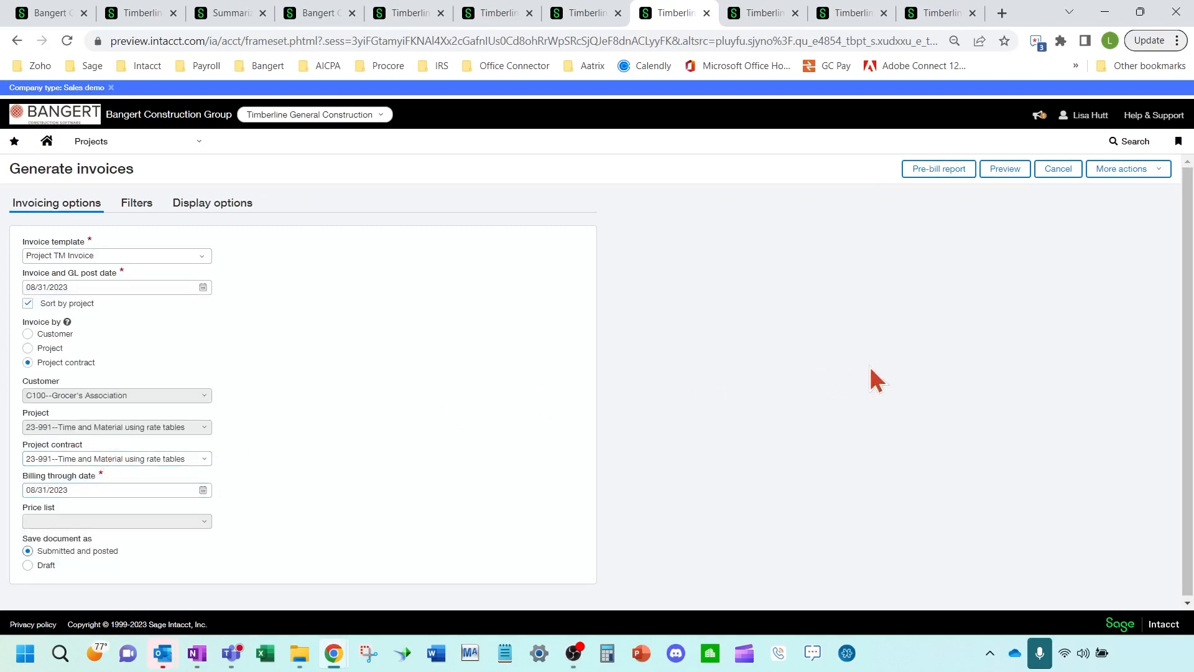
{"action": "left_click", "coordinate": [1018, 173]}
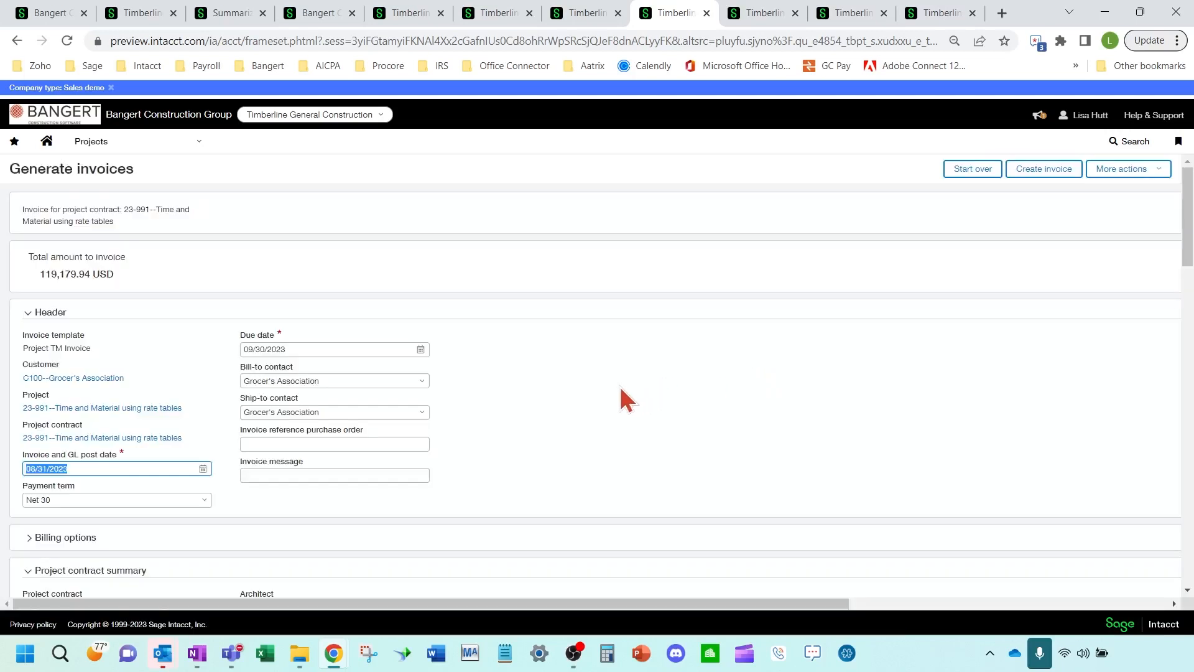
Step: Set the current billing application number to 05 in the project contract summary
{"action": "scroll", "coordinate": [620, 390], "scroll_direction": "down", "scroll_amount": 5}
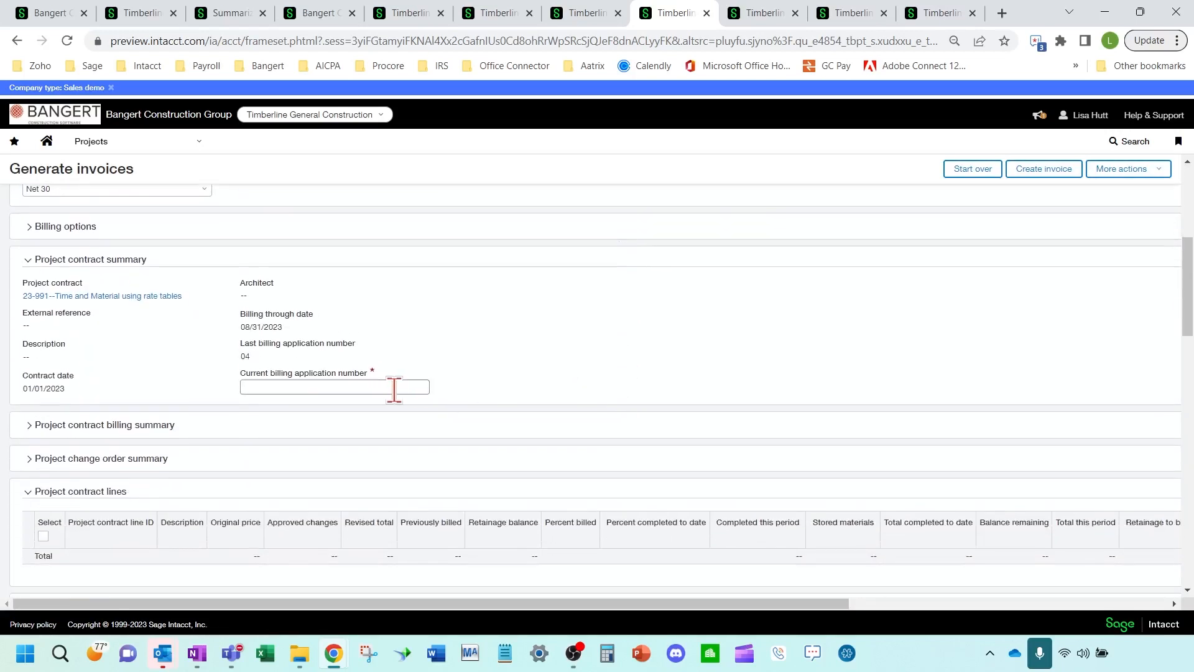
{"action": "left_click", "coordinate": [394, 388]}
{"action": "type", "text": "05"}
Step: Review the summarized expenses and exclude the 03/08/2023 Electrical entry from the Accounts Payable expenses being invoiced
{"action": "scroll", "coordinate": [371, 391], "scroll_direction": "down", "scroll_amount": 4}
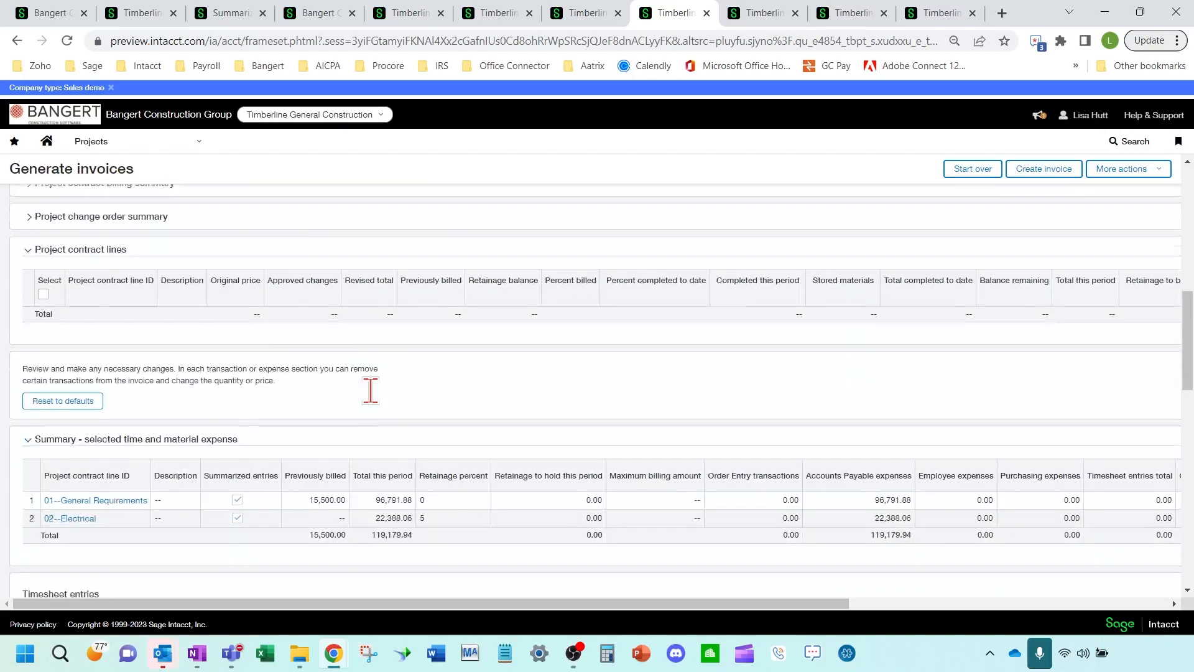
{"action": "scroll", "coordinate": [372, 392], "scroll_direction": "down", "scroll_amount": 4}
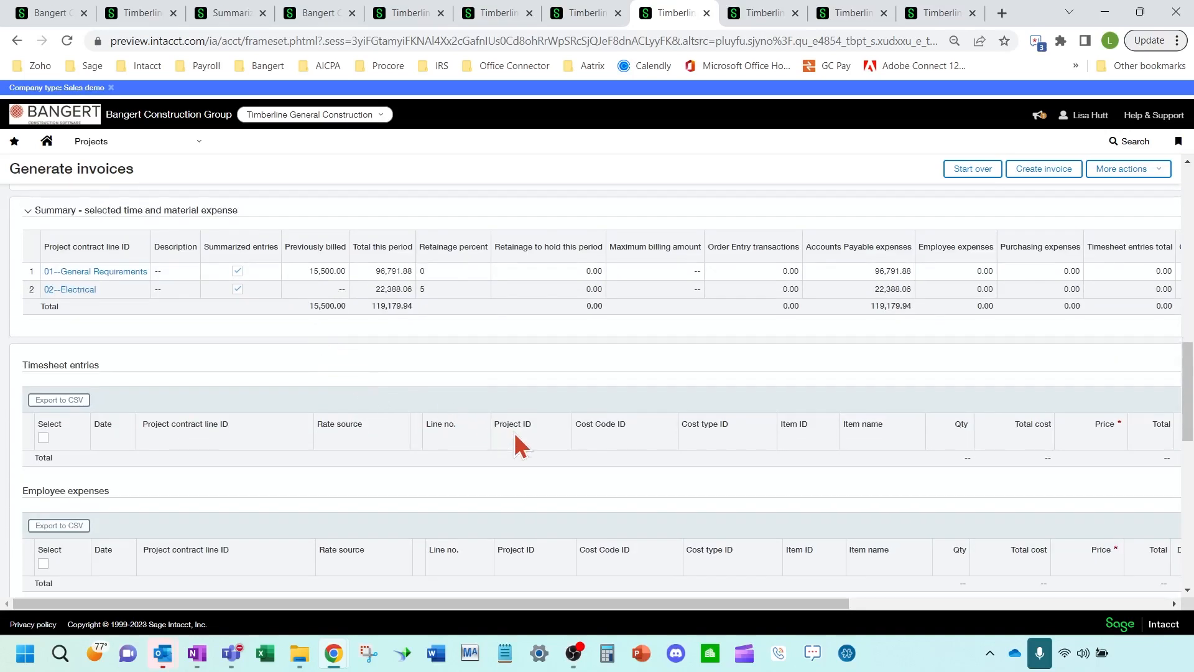
{"action": "scroll", "coordinate": [522, 445], "scroll_direction": "down", "scroll_amount": 5}
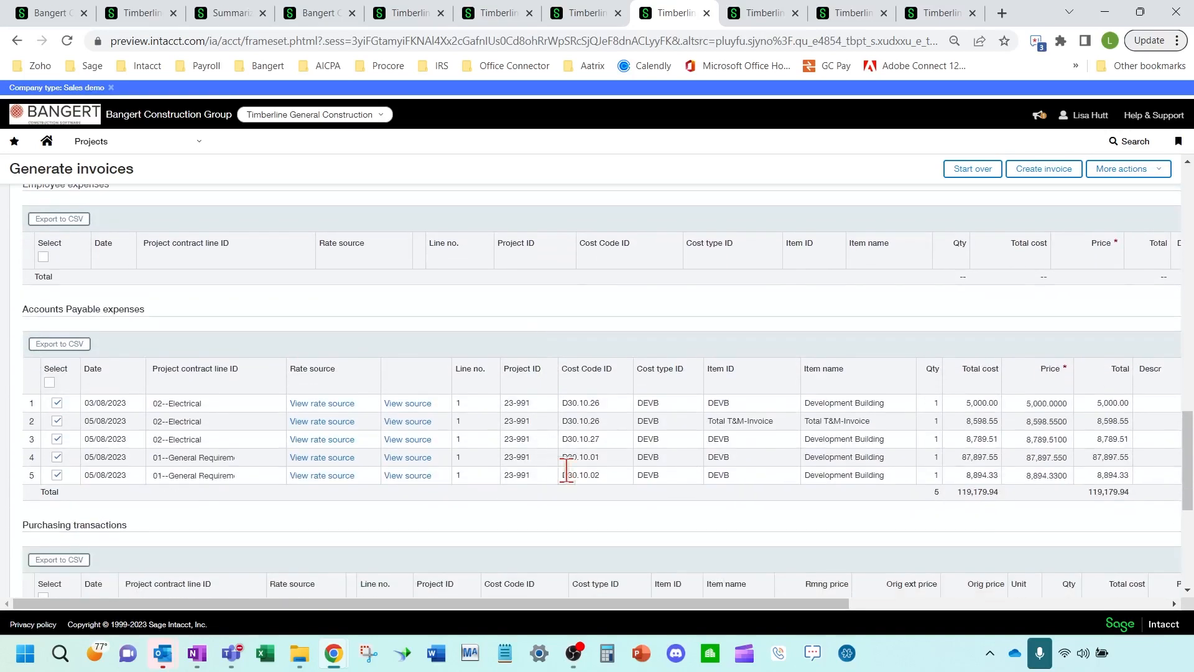
{"action": "scroll", "coordinate": [572, 463], "scroll_direction": "down", "scroll_amount": 1}
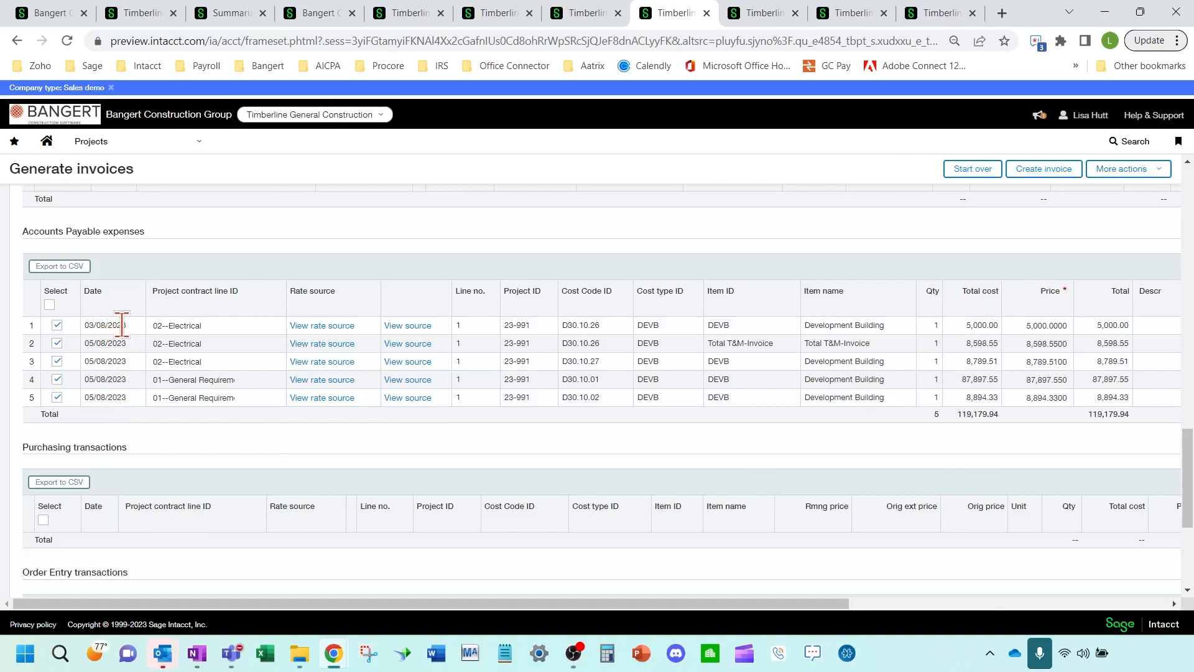
{"action": "left_click", "coordinate": [57, 324]}
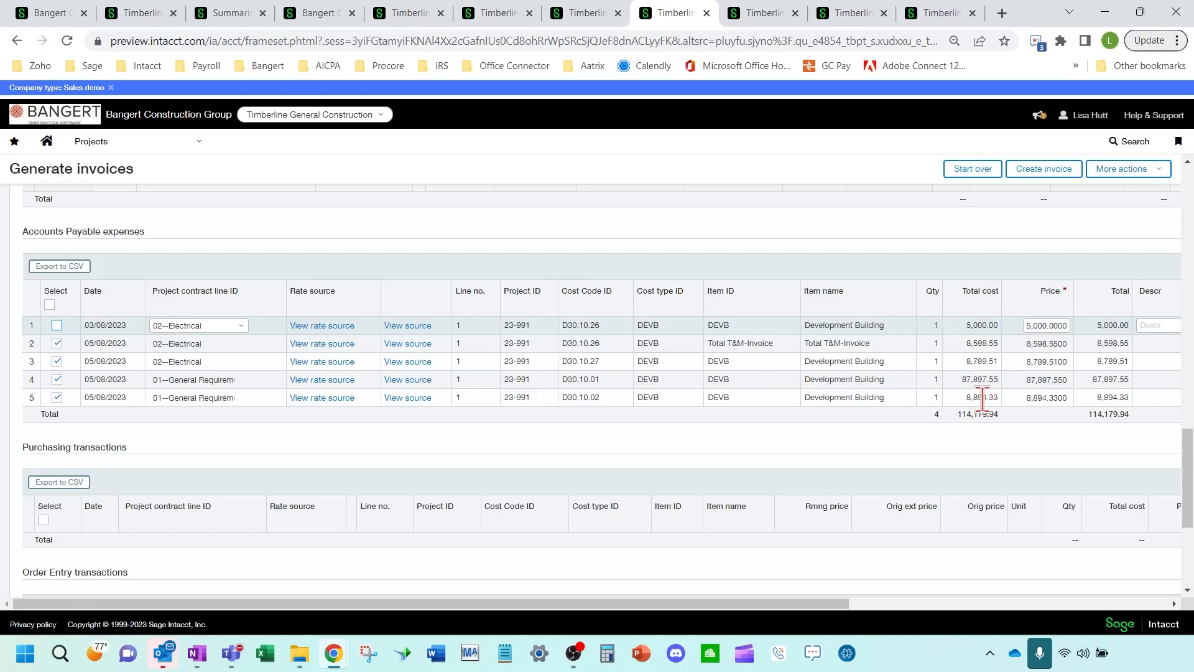
Step: Check the updated time and material summary and total amount to invoice, and create the invoice
{"action": "scroll", "coordinate": [689, 375], "scroll_direction": "up", "scroll_amount": 2}
{"action": "scroll", "coordinate": [685, 376], "scroll_direction": "up", "scroll_amount": 7}
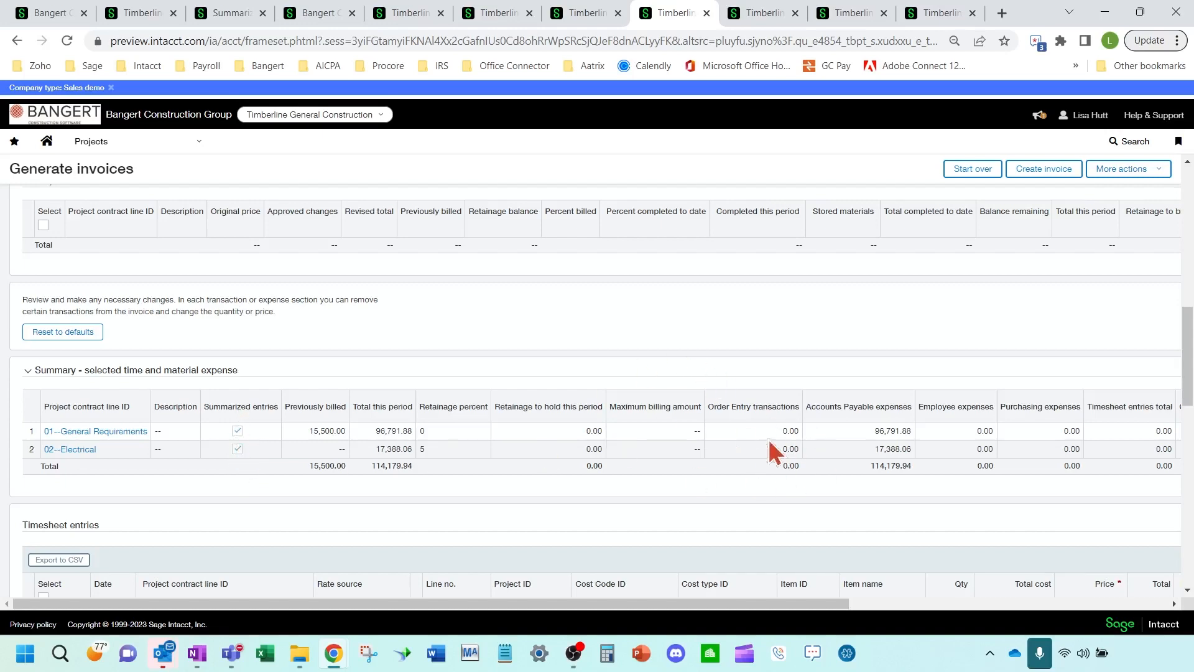
{"action": "scroll", "coordinate": [782, 334], "scroll_direction": "up", "scroll_amount": 5}
{"action": "scroll", "coordinate": [783, 334], "scroll_direction": "up", "scroll_amount": 5}
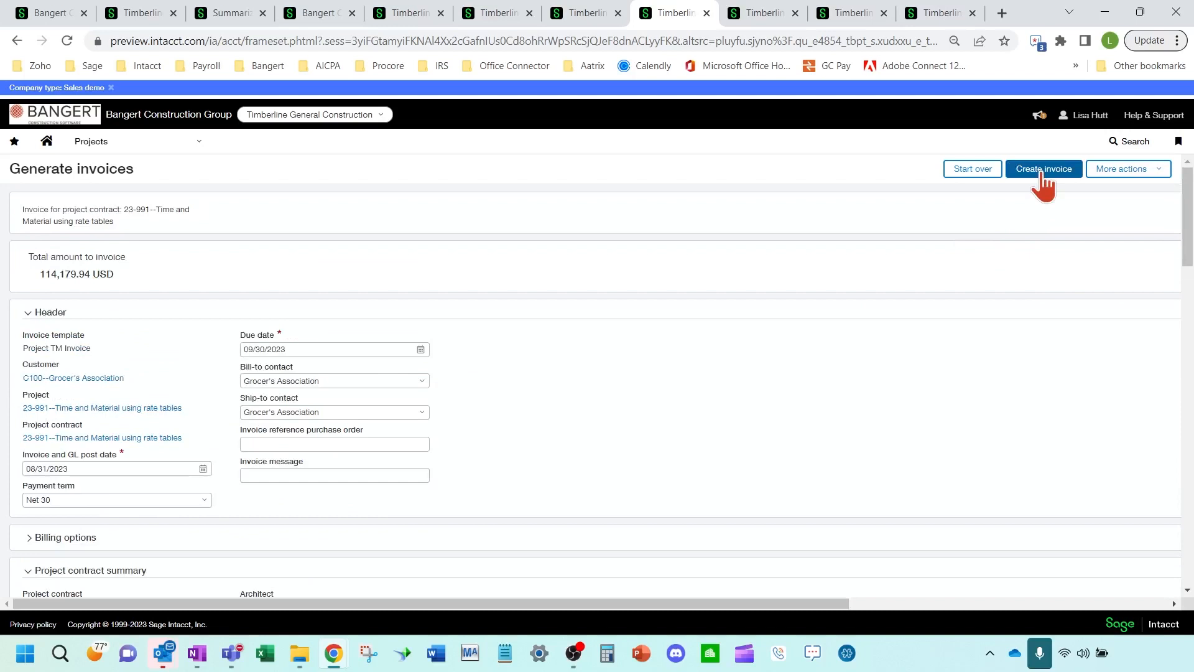
{"action": "left_click", "coordinate": [1043, 170]}
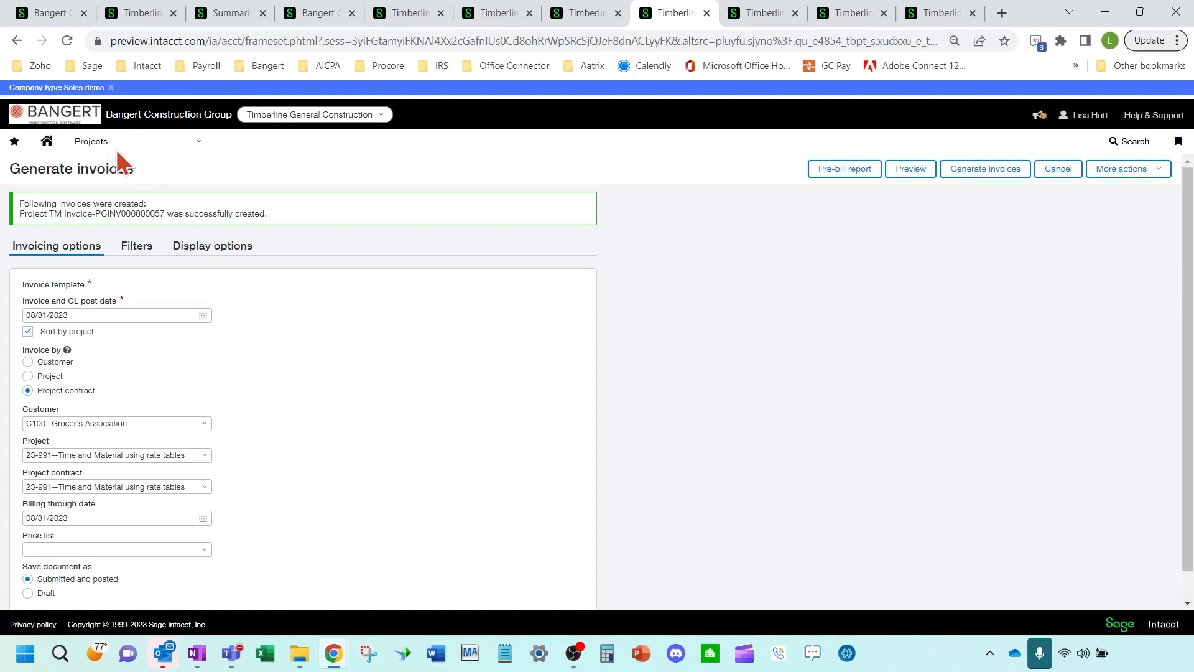
Step: Open the project invoices list, leaving the generation page, and print the 08/31/2023 Project TM Invoice for Grocer's Association
{"action": "left_click", "coordinate": [95, 146]}
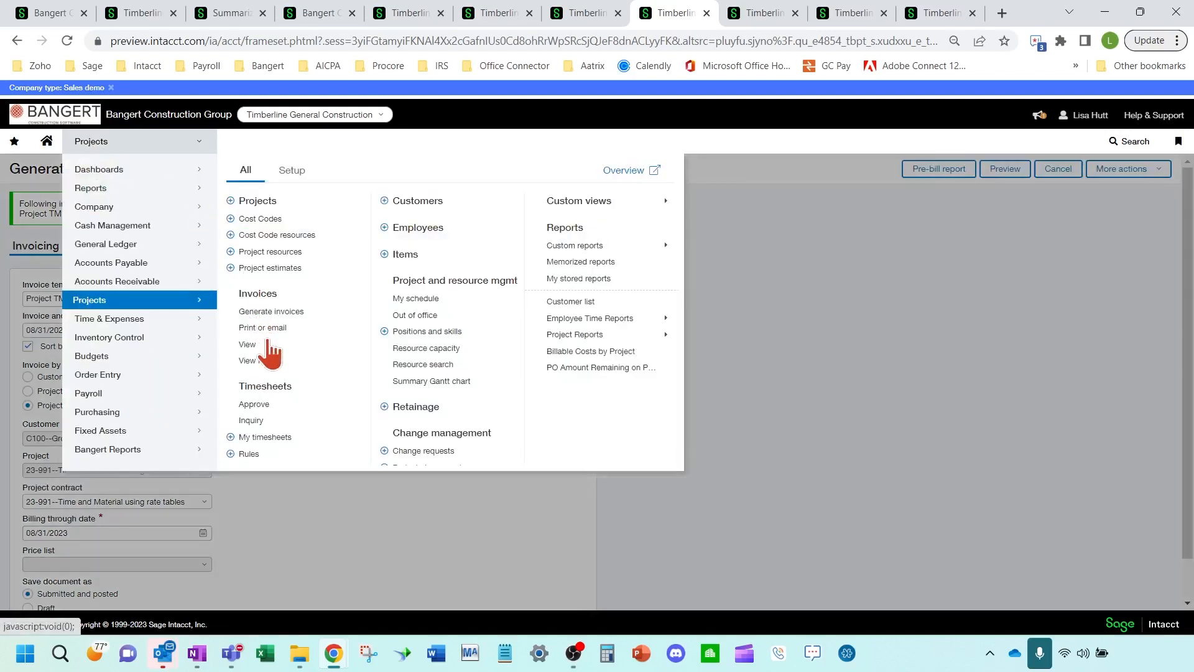
{"action": "left_click", "coordinate": [267, 346]}
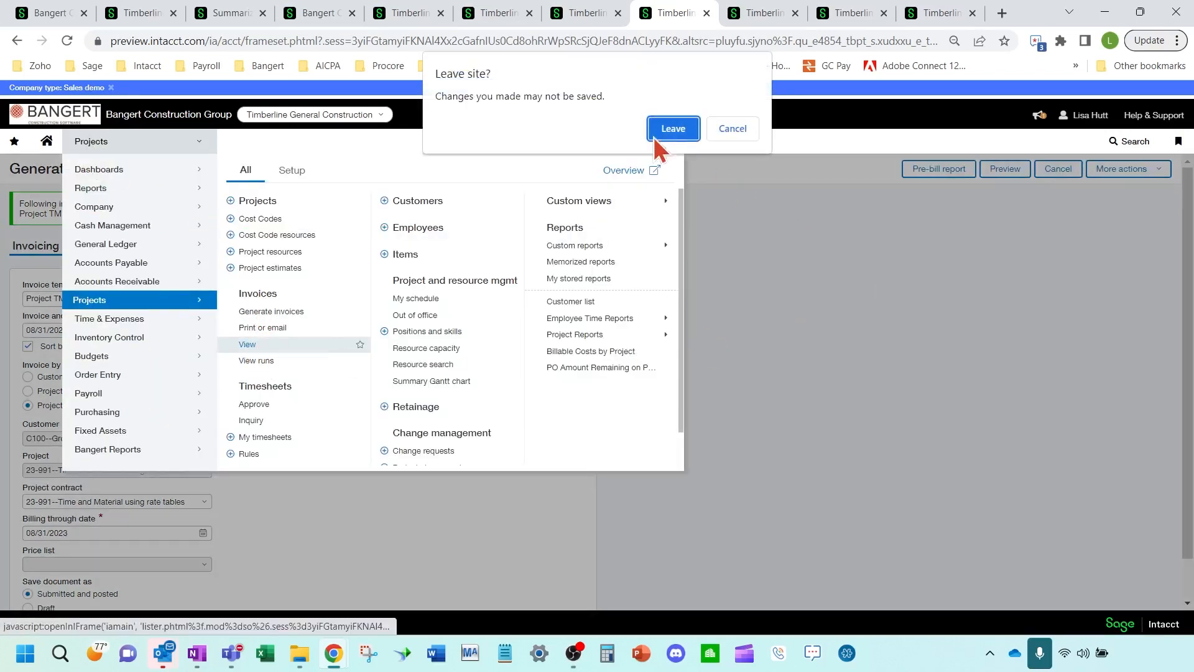
{"action": "left_click", "coordinate": [670, 130]}
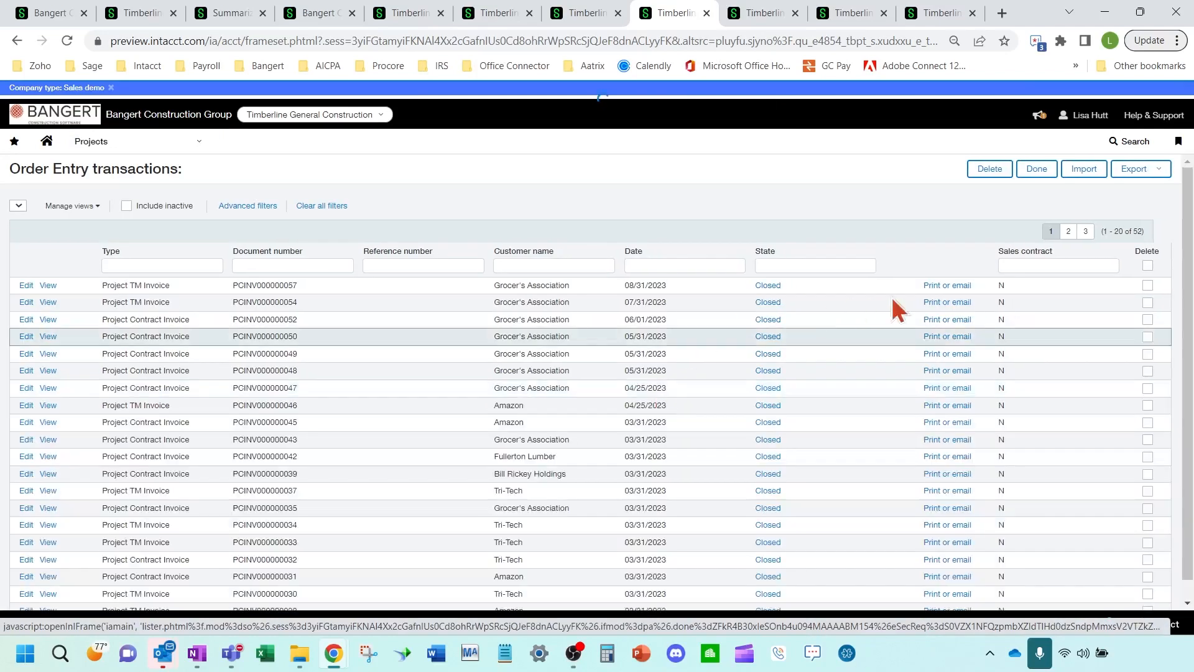
{"action": "left_click", "coordinate": [948, 302]}
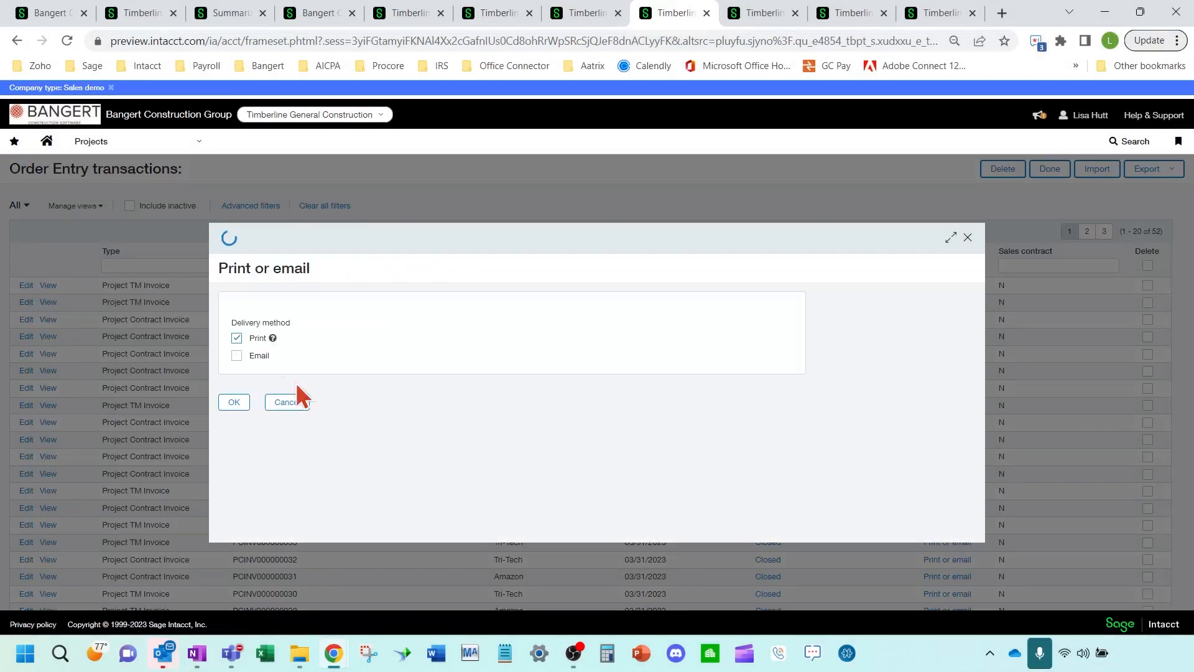
{"action": "left_click", "coordinate": [231, 404]}
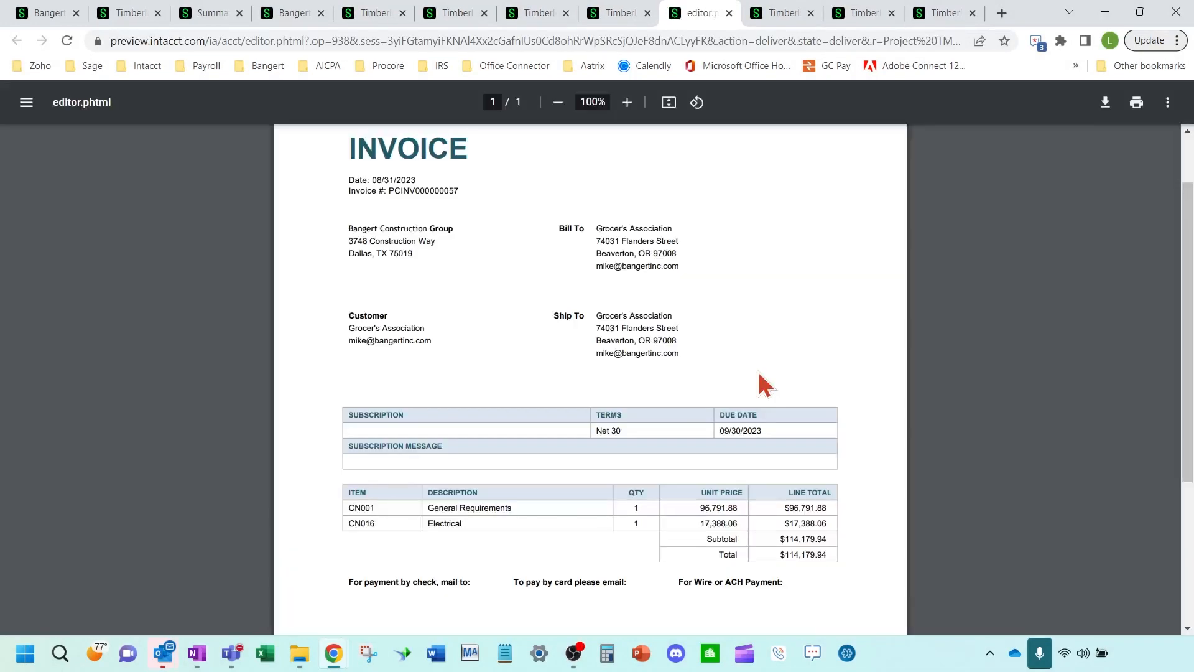
Step: Examine the printed invoice's header, terms, summarized General Requirements and Electrical lines, and totals
{"action": "scroll", "coordinate": [755, 364], "scroll_direction": "down", "scroll_amount": 4}
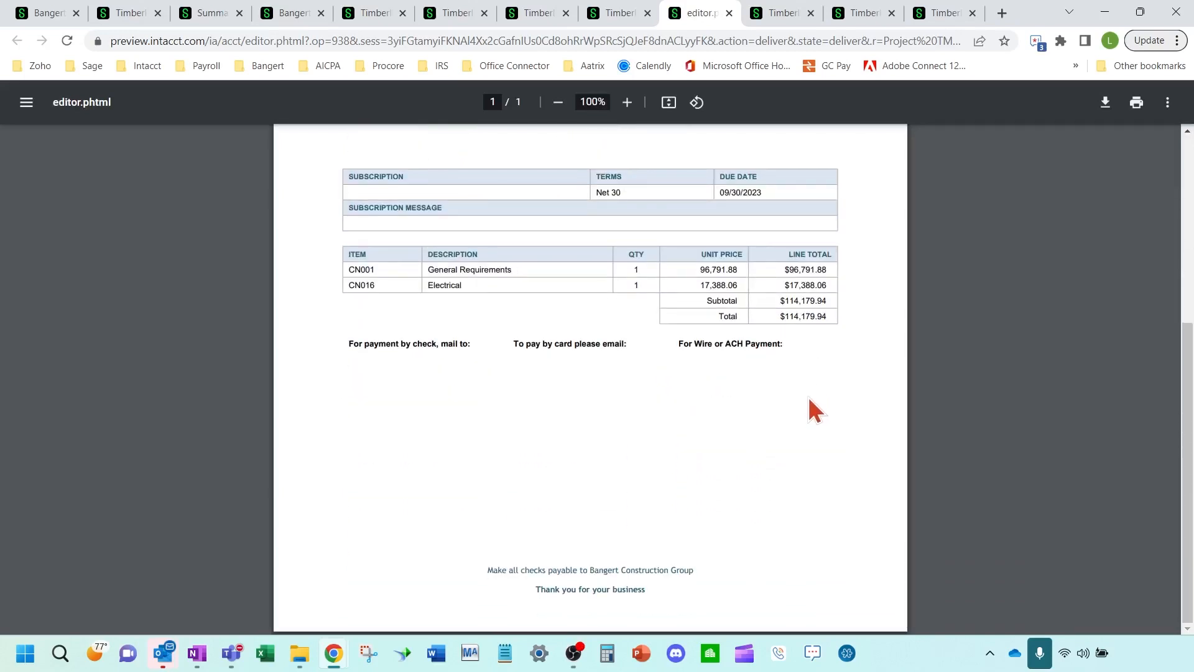
{"action": "scroll", "coordinate": [808, 398], "scroll_direction": "up", "scroll_amount": 4}
{"action": "scroll", "coordinate": [826, 403], "scroll_direction": "up", "scroll_amount": 1}
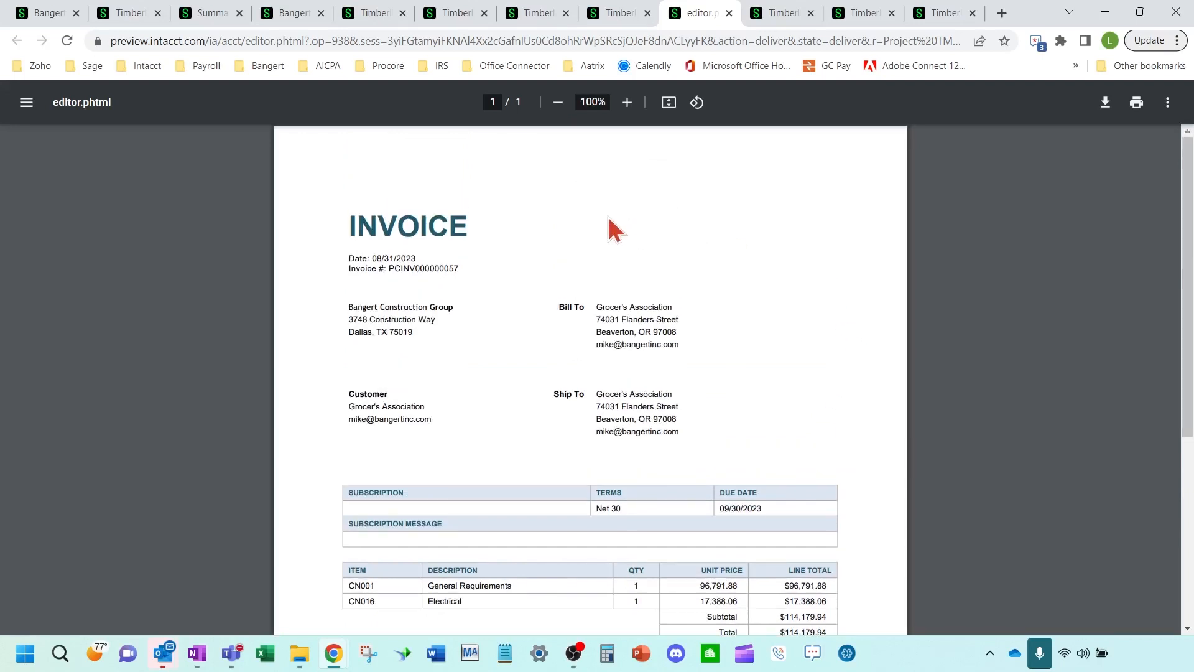
{"action": "scroll", "coordinate": [425, 367], "scroll_direction": "down", "scroll_amount": 2}
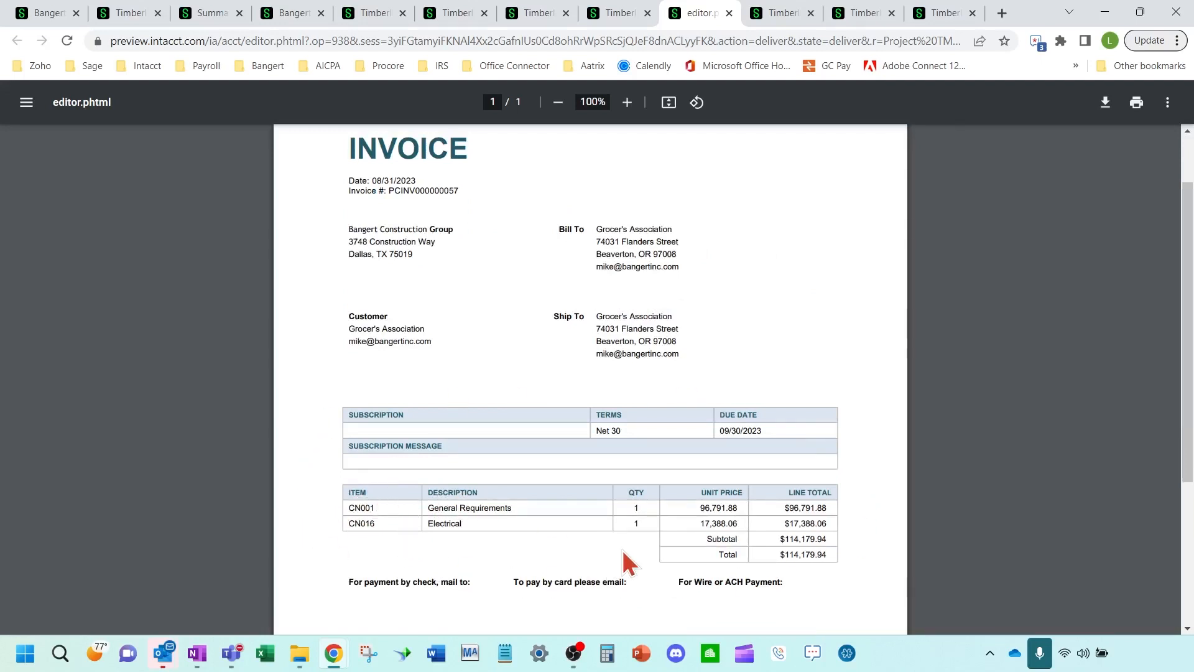
{"action": "scroll", "coordinate": [622, 551], "scroll_direction": "down", "scroll_amount": 1}
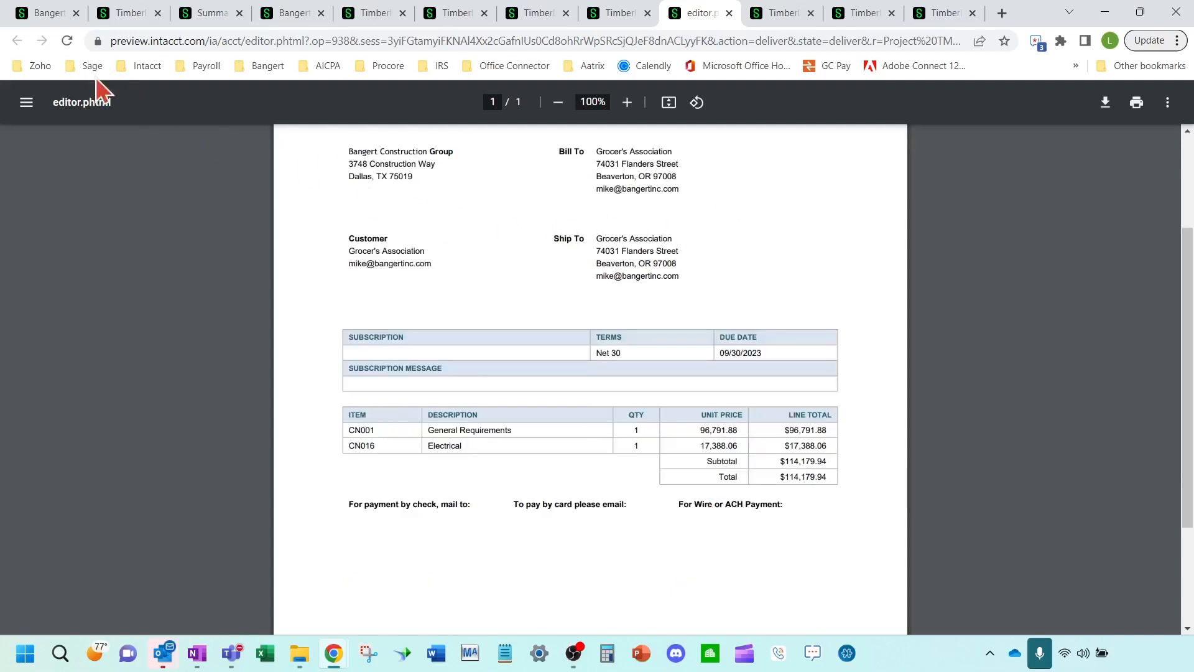
Step: Switch to the top-level printed document templates list and view the Platform Services options for printed document templates
{"action": "left_click", "coordinate": [39, 13]}
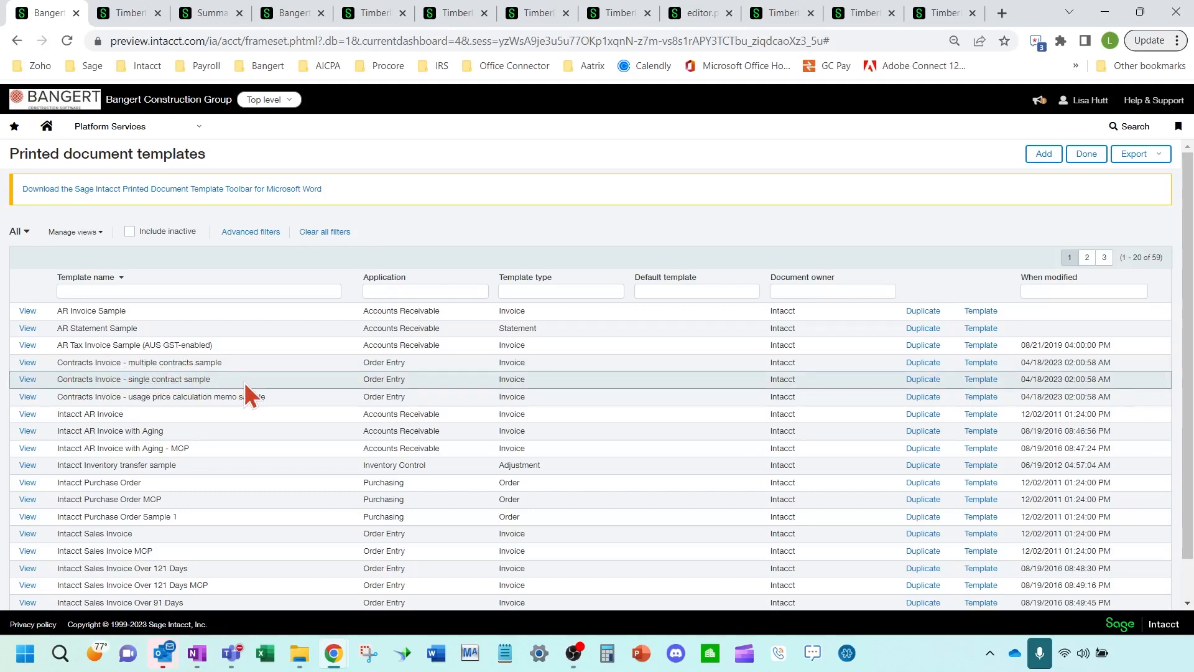
{"action": "left_click", "coordinate": [142, 130]}
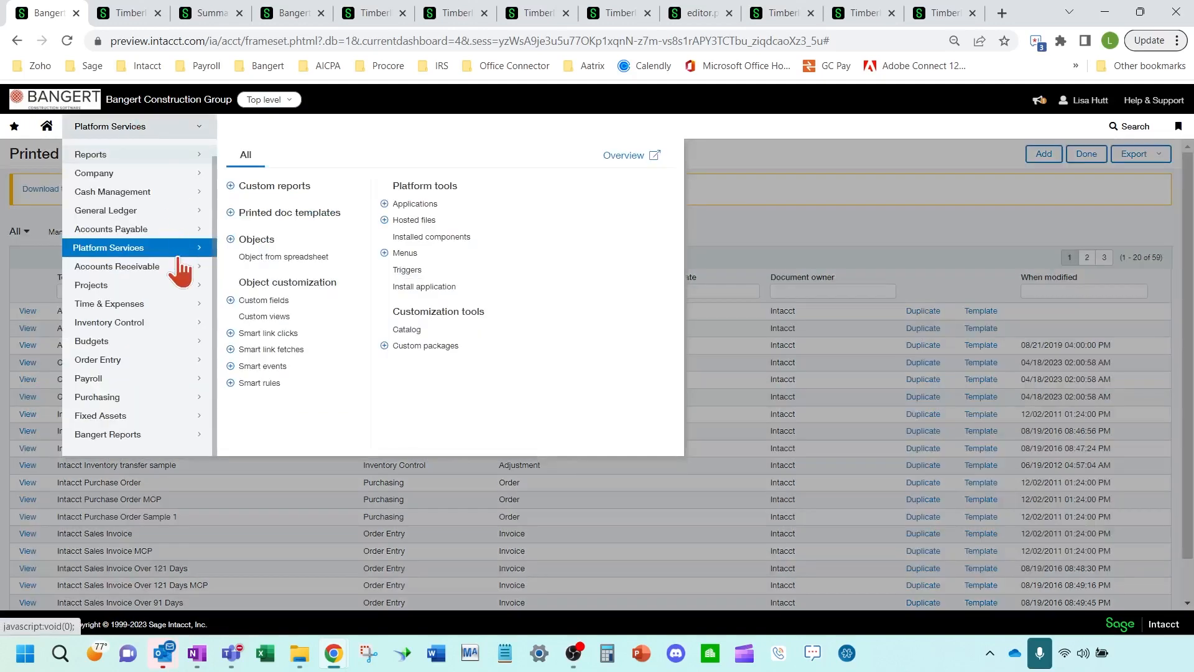
{"action": "left_click", "coordinate": [765, 219]}
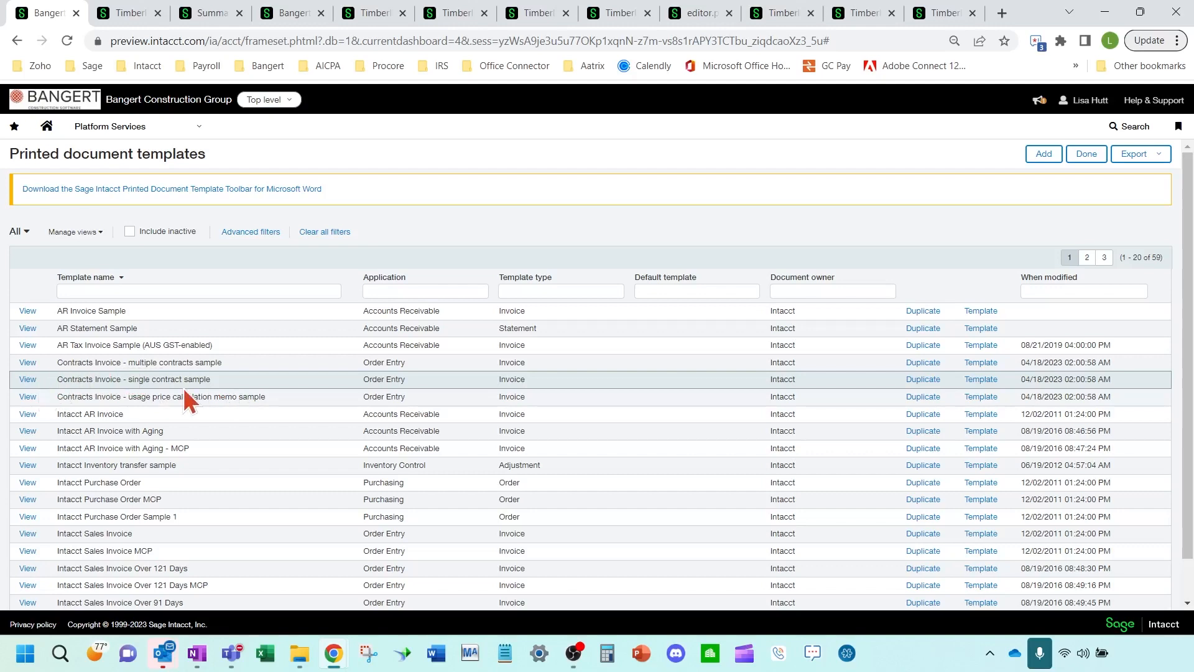
Step: Return to the printed invoice and look over its layout from header to line totals
{"action": "left_click", "coordinate": [703, 13]}
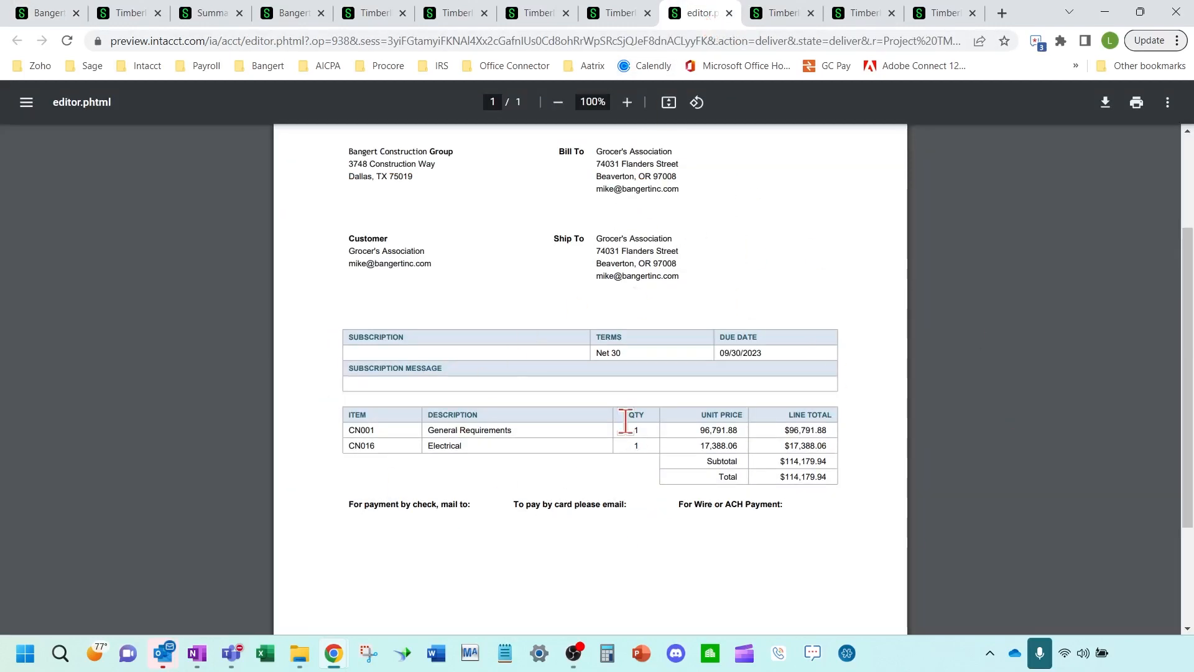
{"action": "scroll", "coordinate": [549, 395], "scroll_direction": "up", "scroll_amount": 2}
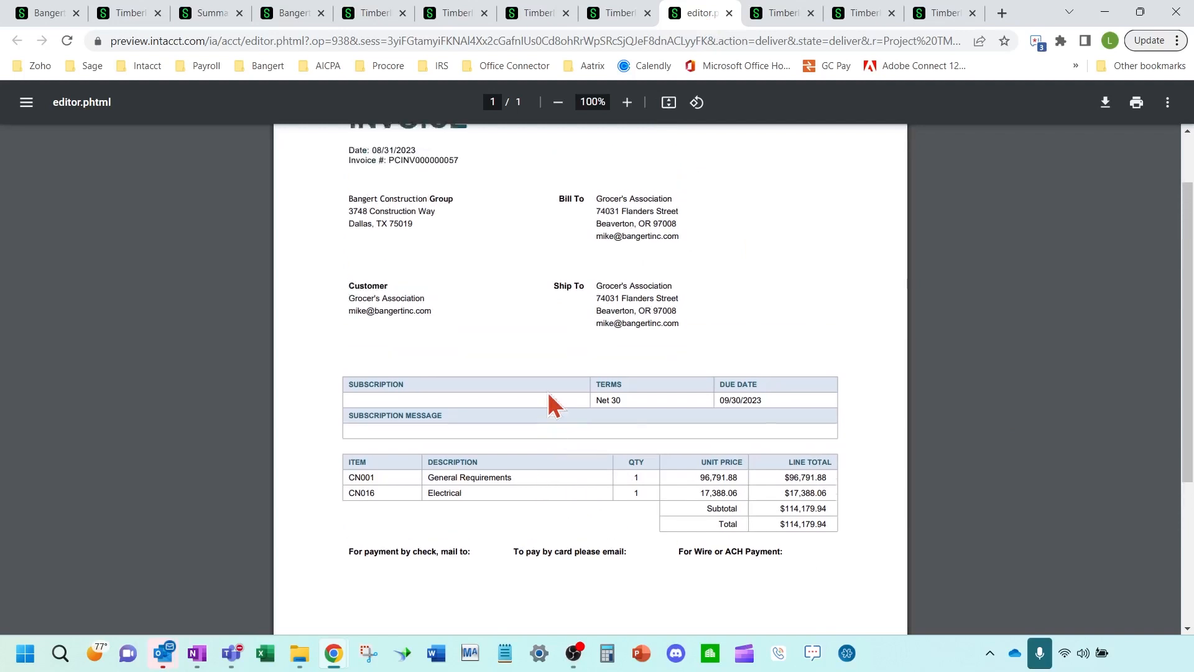
{"action": "scroll", "coordinate": [549, 394], "scroll_direction": "up", "scroll_amount": 2}
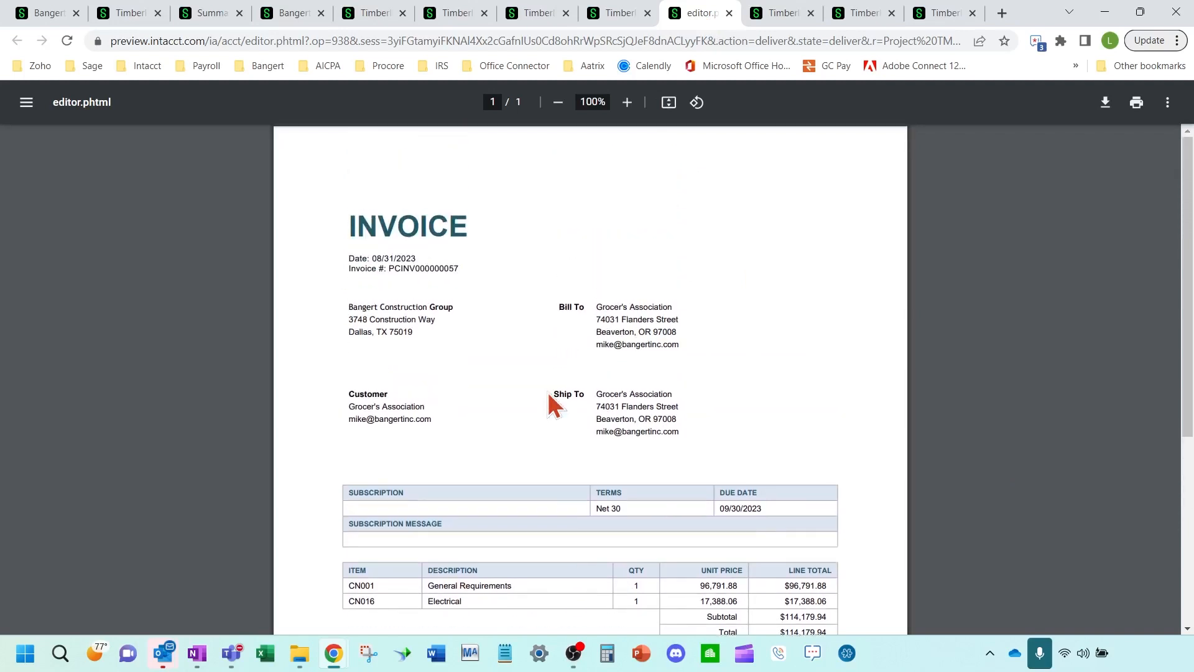
{"action": "scroll", "coordinate": [549, 394], "scroll_direction": "down", "scroll_amount": 2}
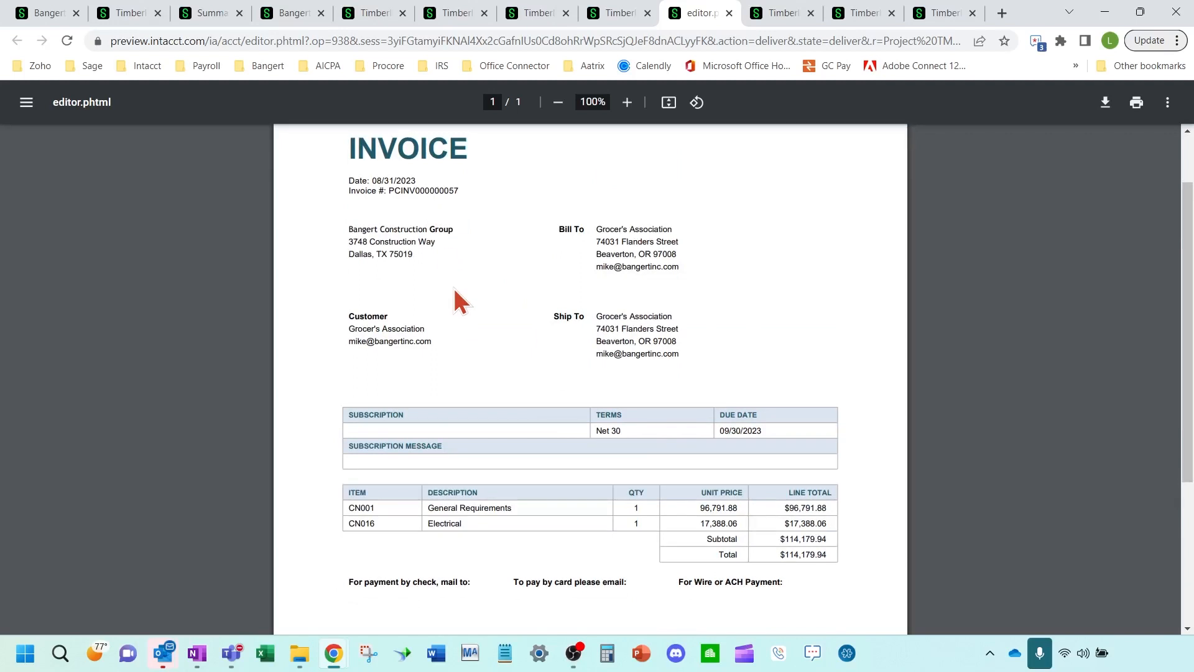
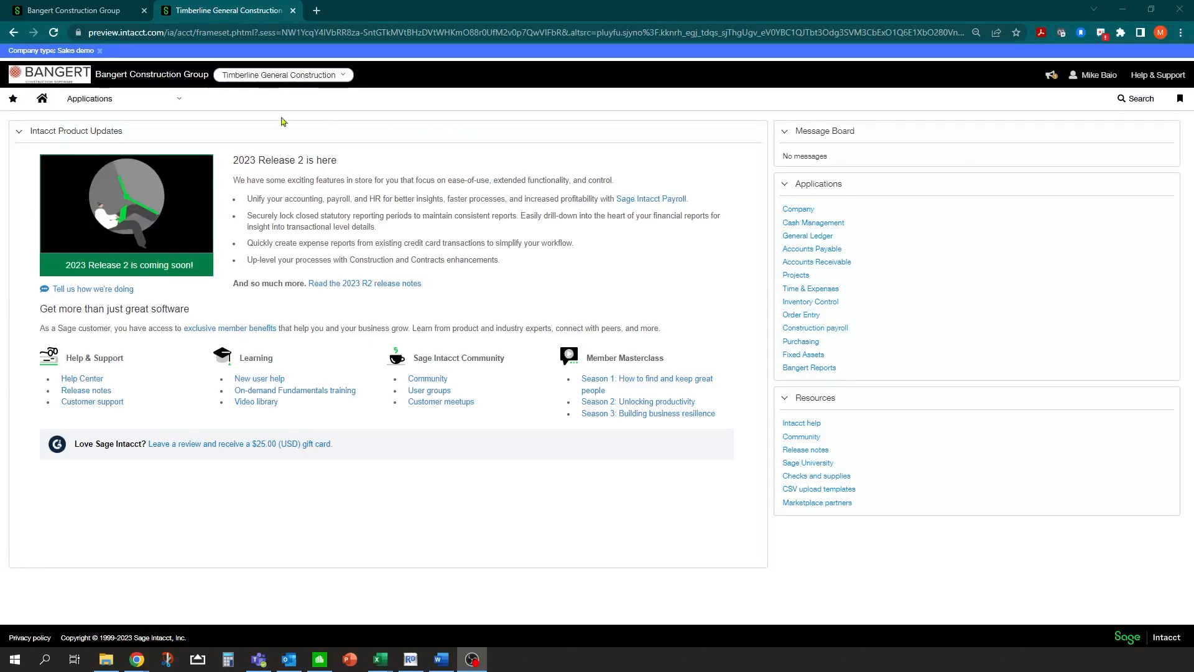
Step: Open the Cash Management bank transactions list and look over its payee, category and bank reference columns
{"action": "left_click", "coordinate": [179, 102]}
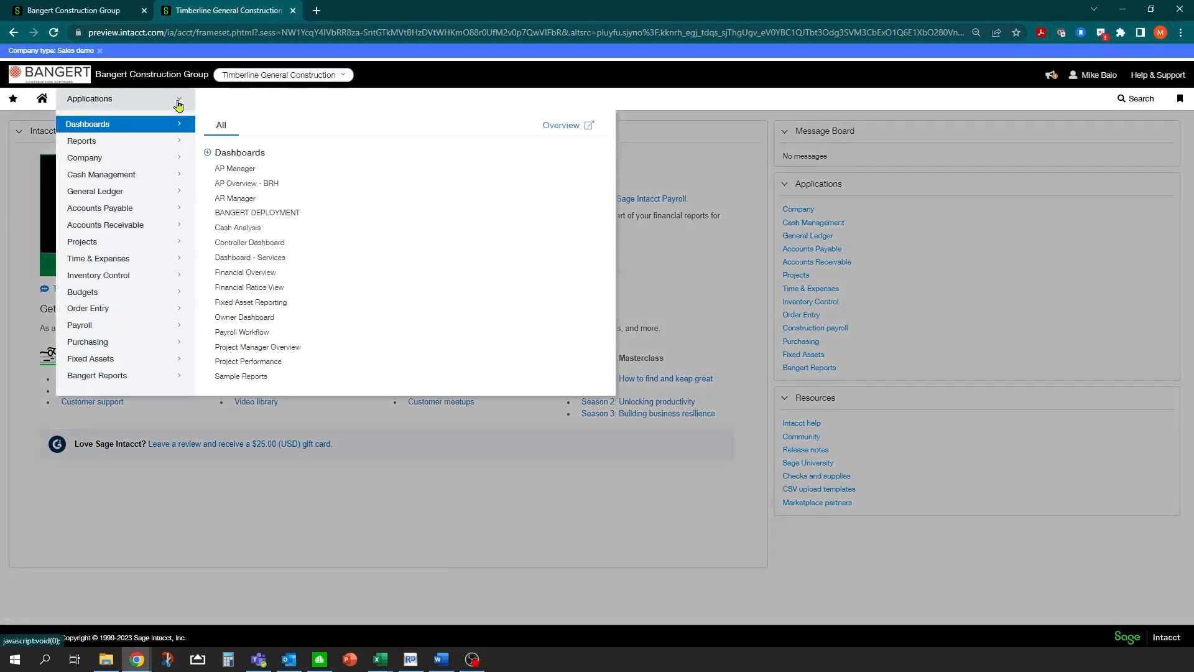
{"action": "left_click", "coordinate": [117, 180]}
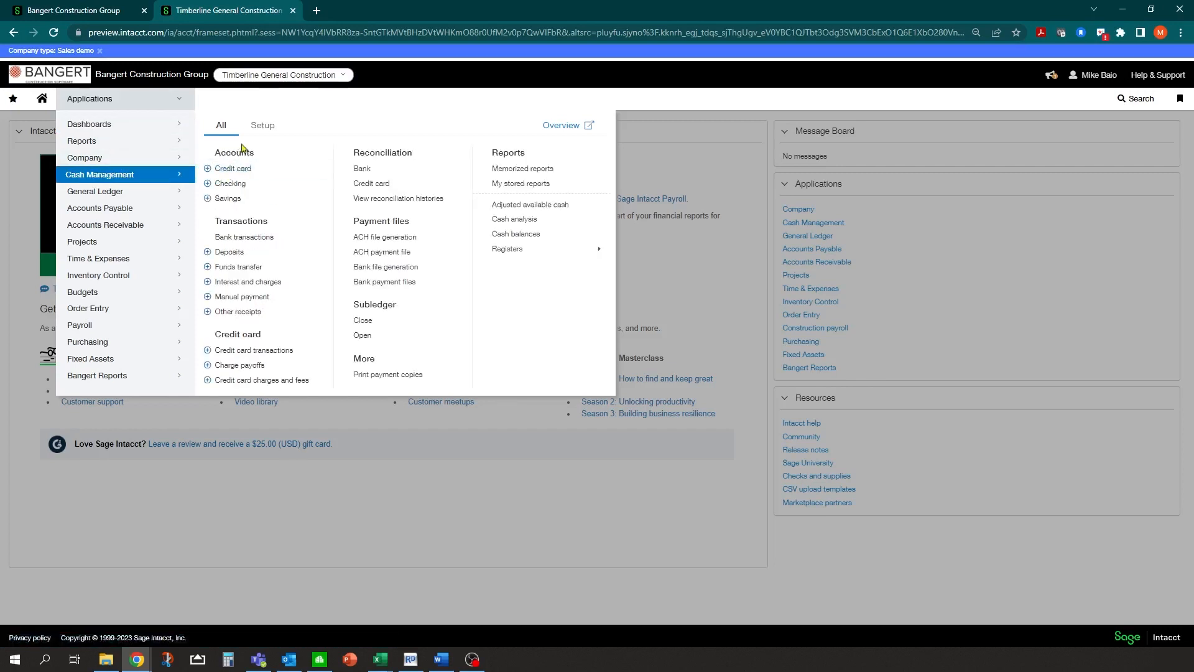
{"action": "left_click", "coordinate": [240, 242]}
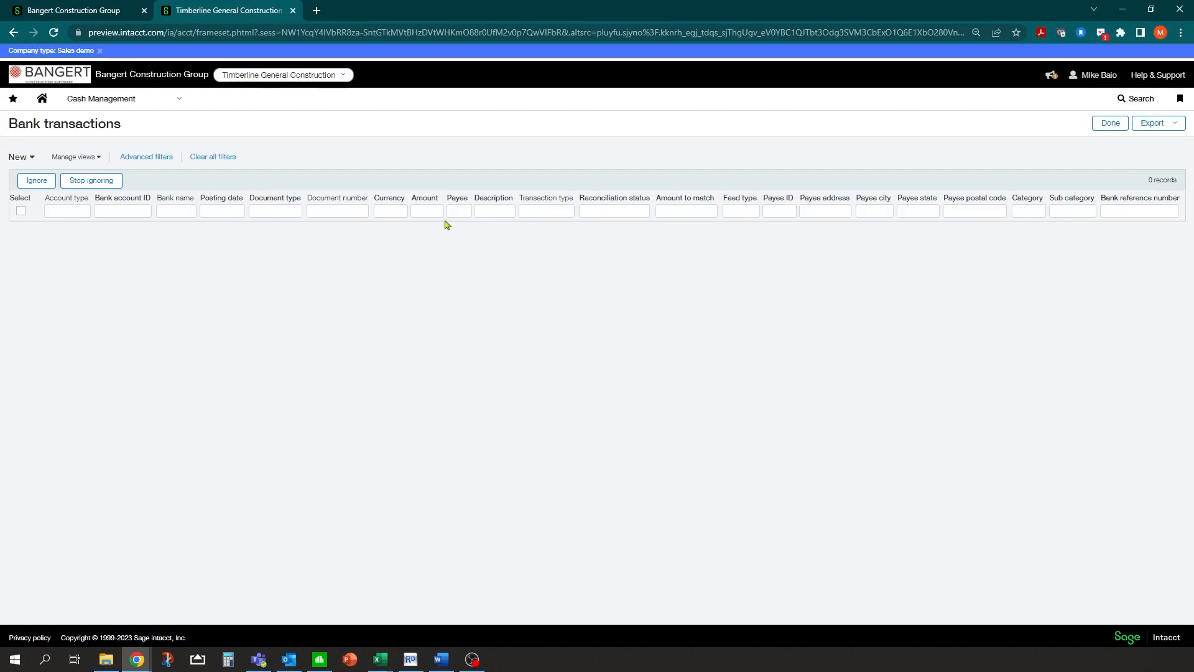
{"action": "left_click", "coordinate": [1068, 214]}
Step: Open the current bank transactions view for editing, review its selected columns, and save the view
{"action": "left_click", "coordinate": [96, 158]}
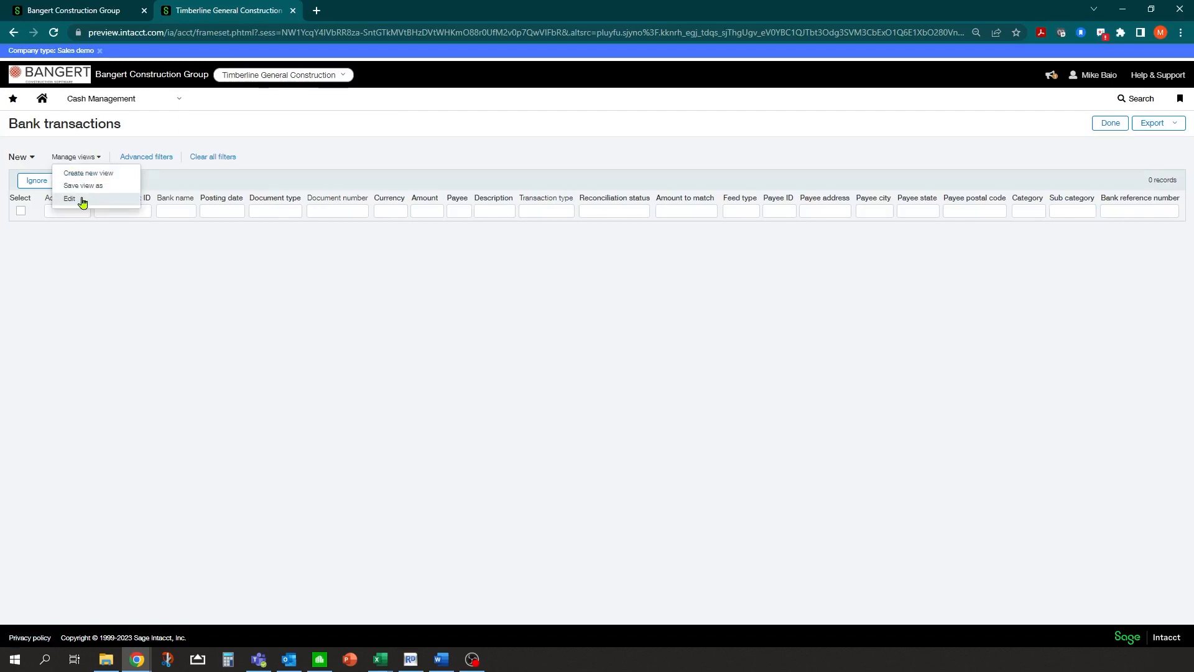
{"action": "left_click", "coordinate": [75, 198]}
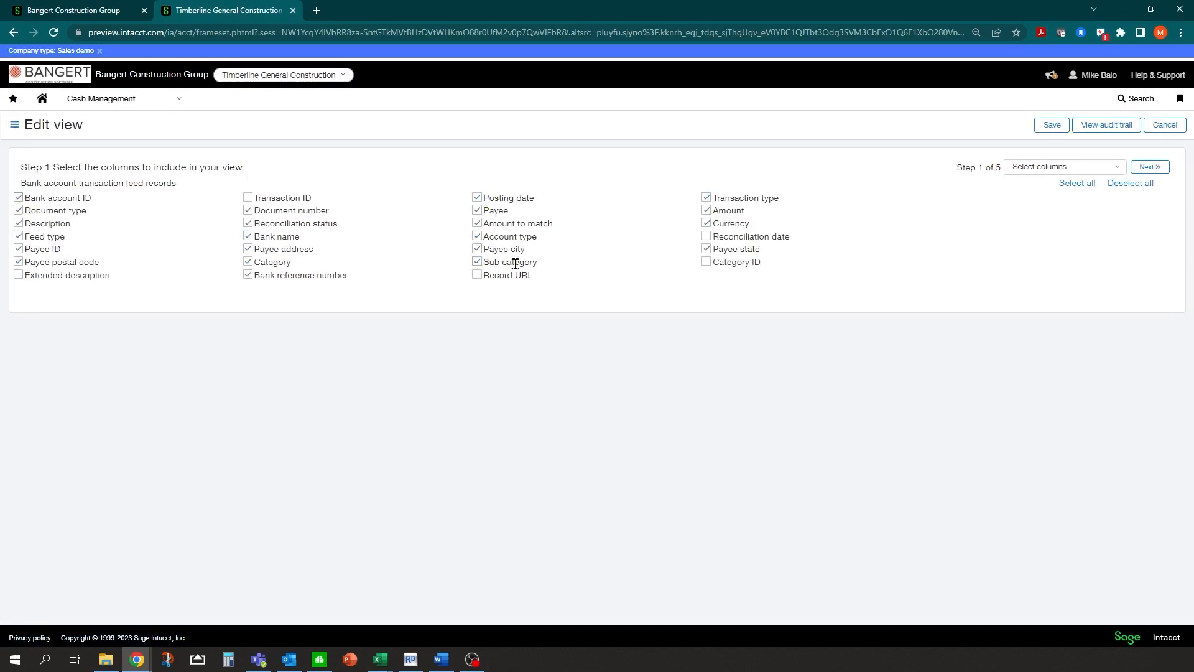
{"action": "left_click", "coordinate": [1060, 131]}
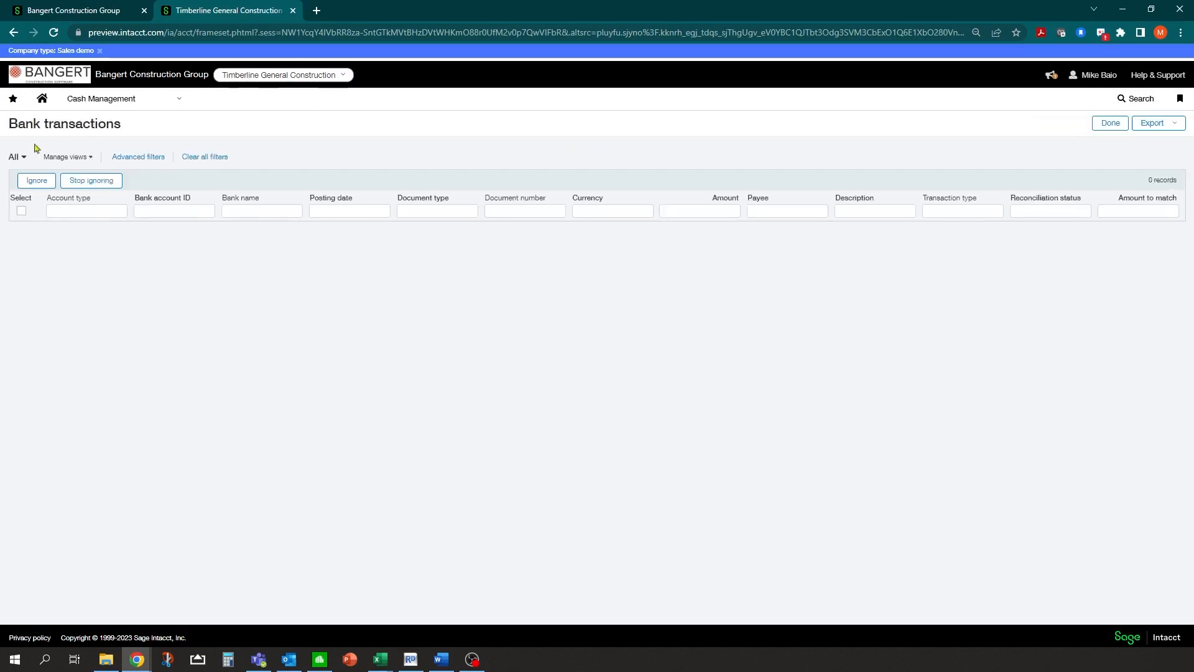
Step: Start a new staff expense report under Time & Expenses and choose the employee it is for
{"action": "left_click", "coordinate": [168, 104]}
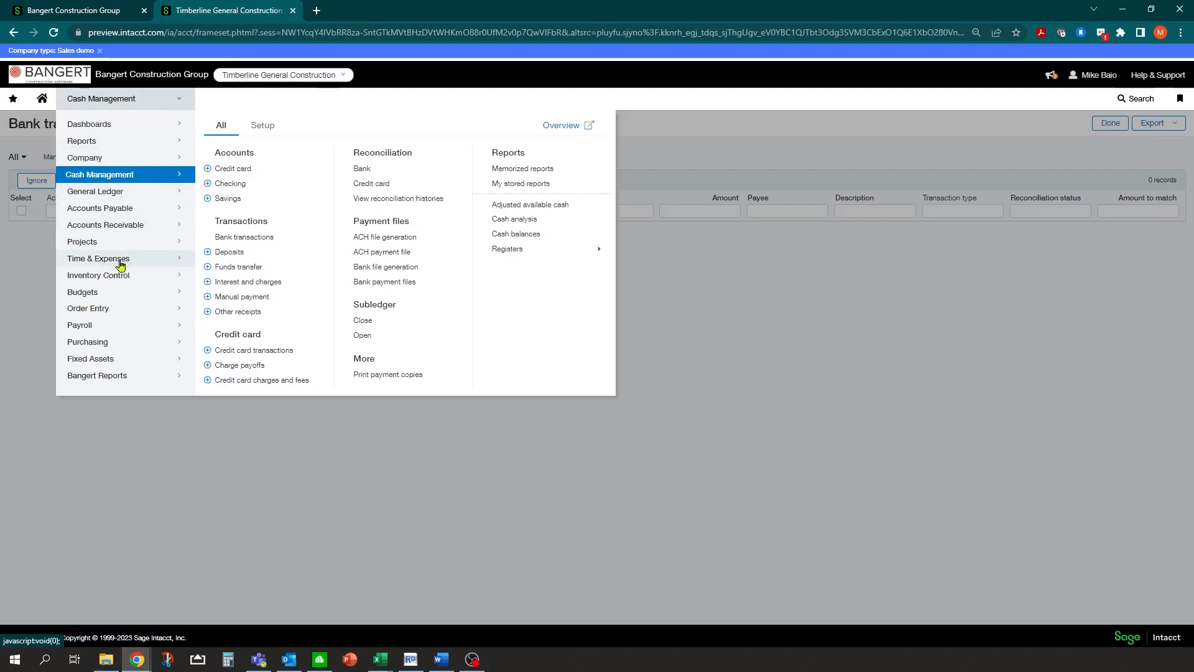
{"action": "mouse_move", "coordinate": [120, 266]}
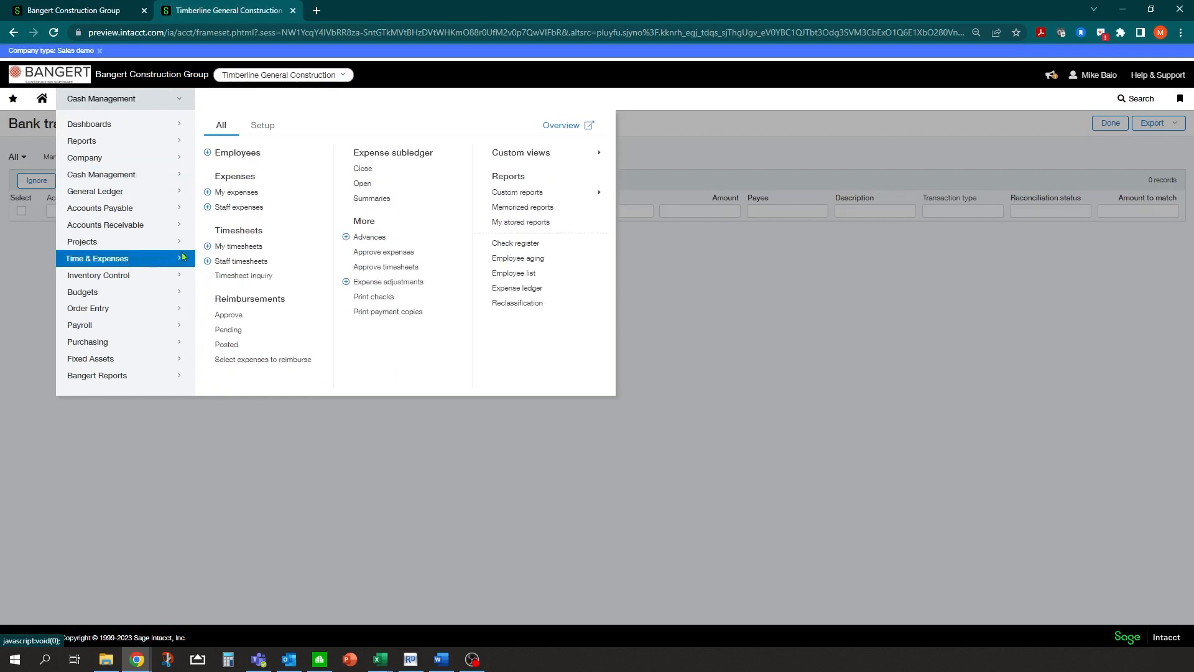
{"action": "left_click", "coordinate": [242, 214]}
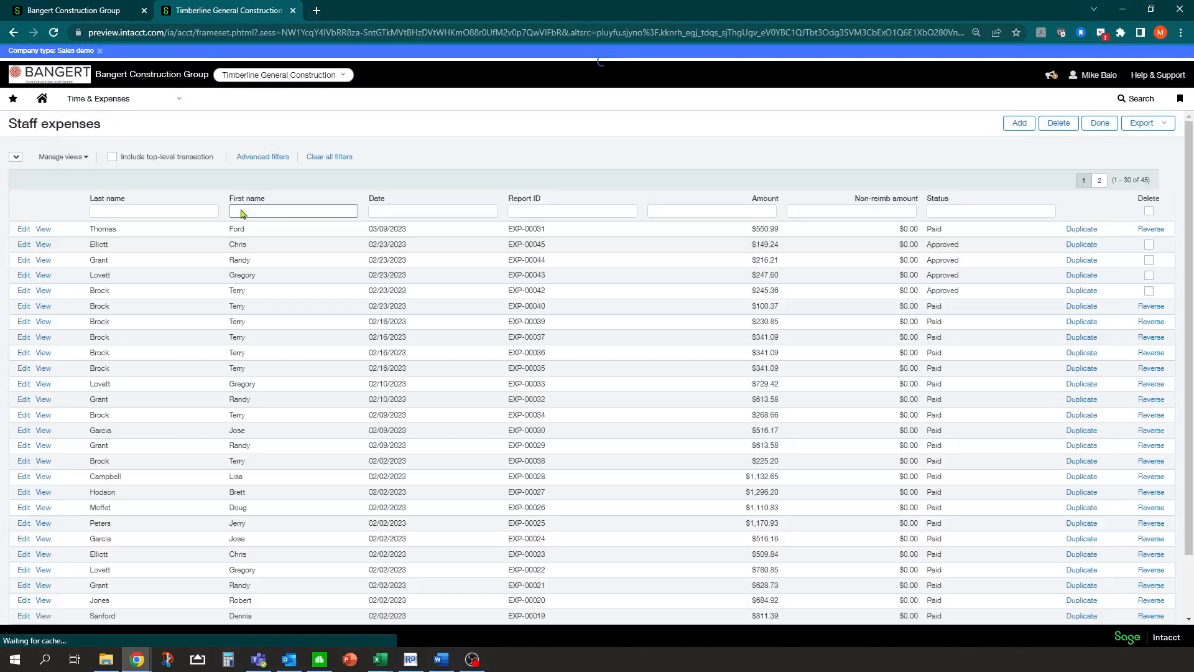
{"action": "left_click", "coordinate": [1020, 123]}
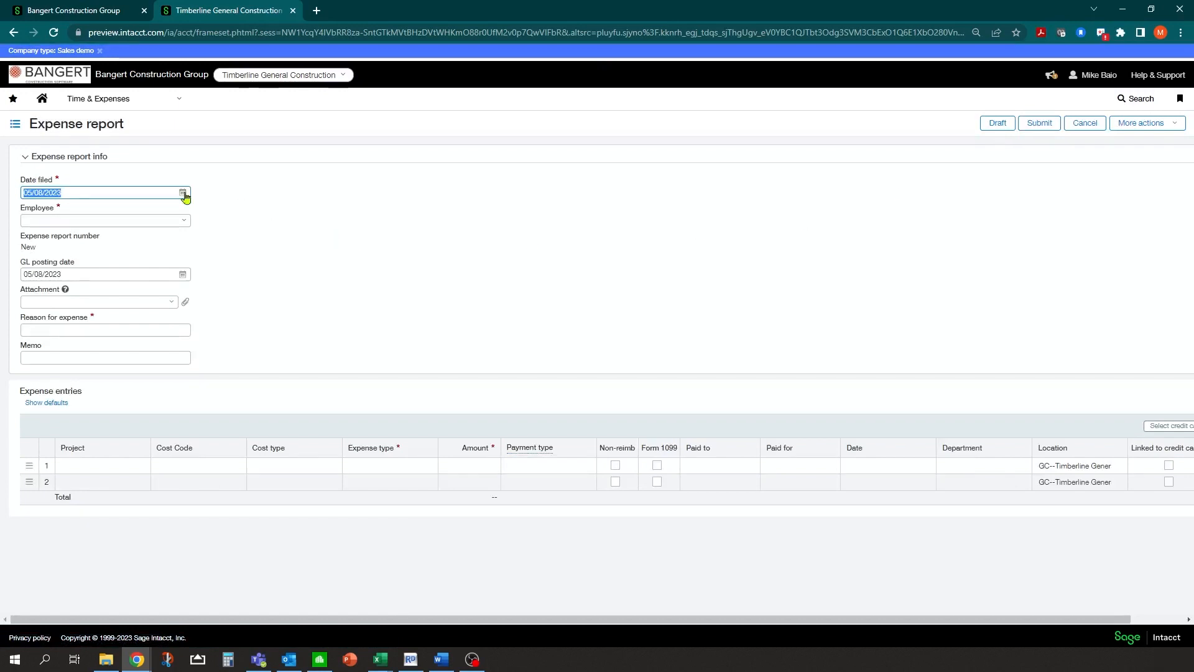
{"action": "left_click", "coordinate": [183, 221]}
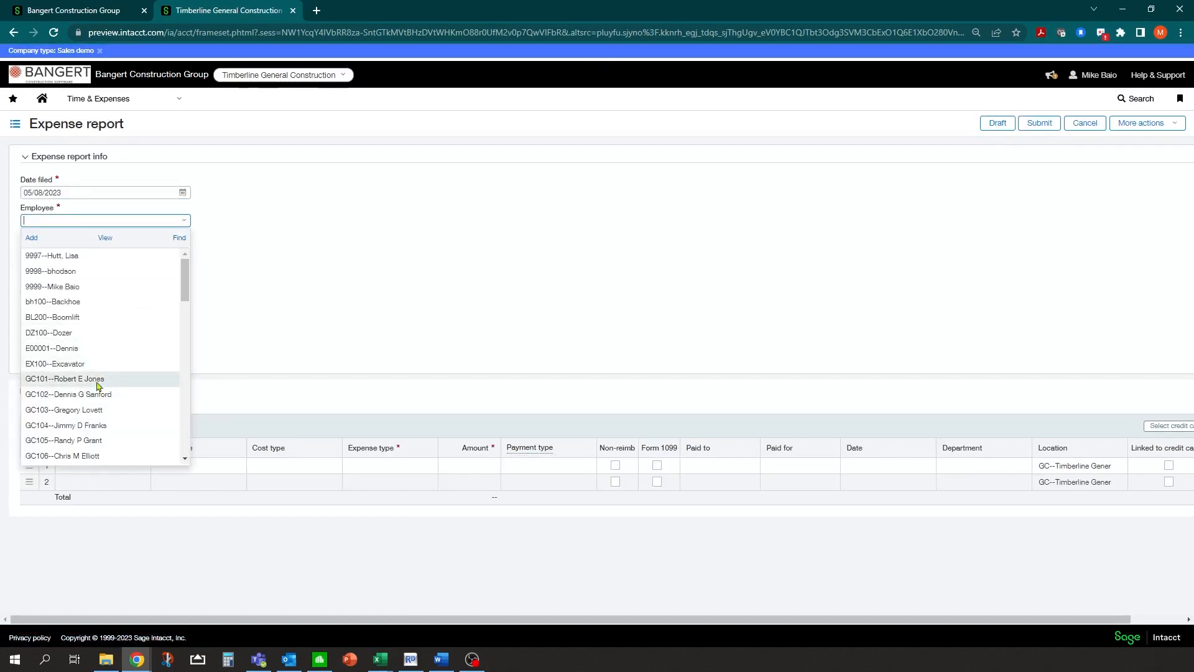
{"action": "left_click", "coordinate": [97, 380]}
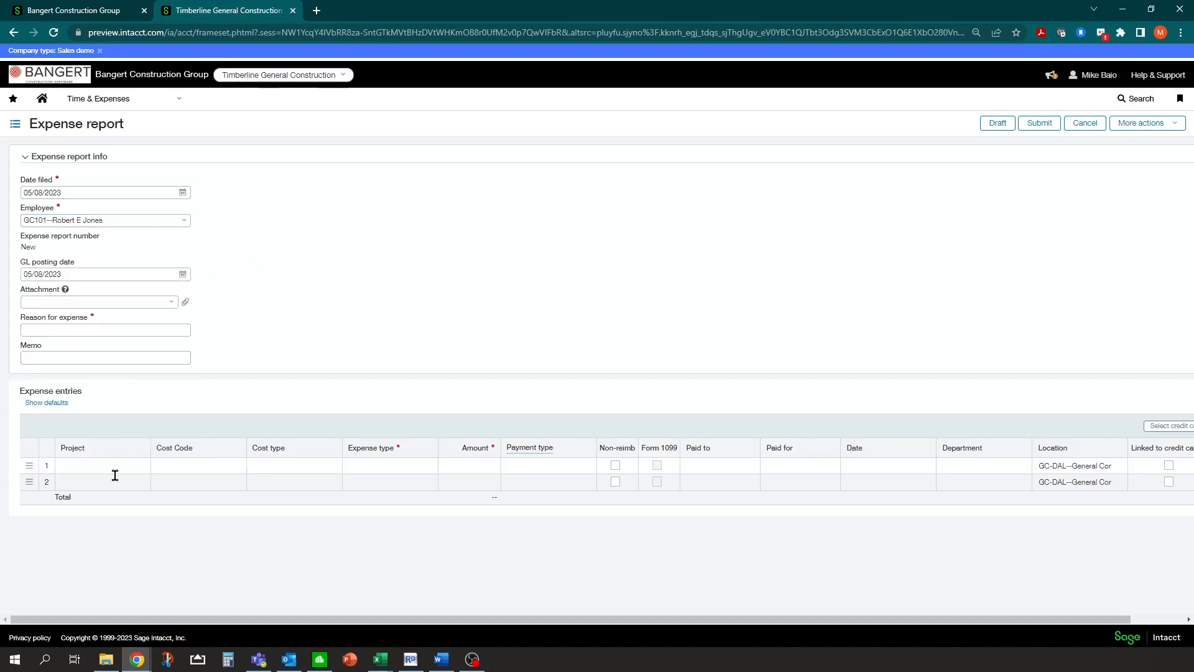
Step: View the credit card transaction selection for the expense entries and close it without adding any
{"action": "left_click_drag", "start_coordinate": [968, 619], "coordinate": [1051, 622]}
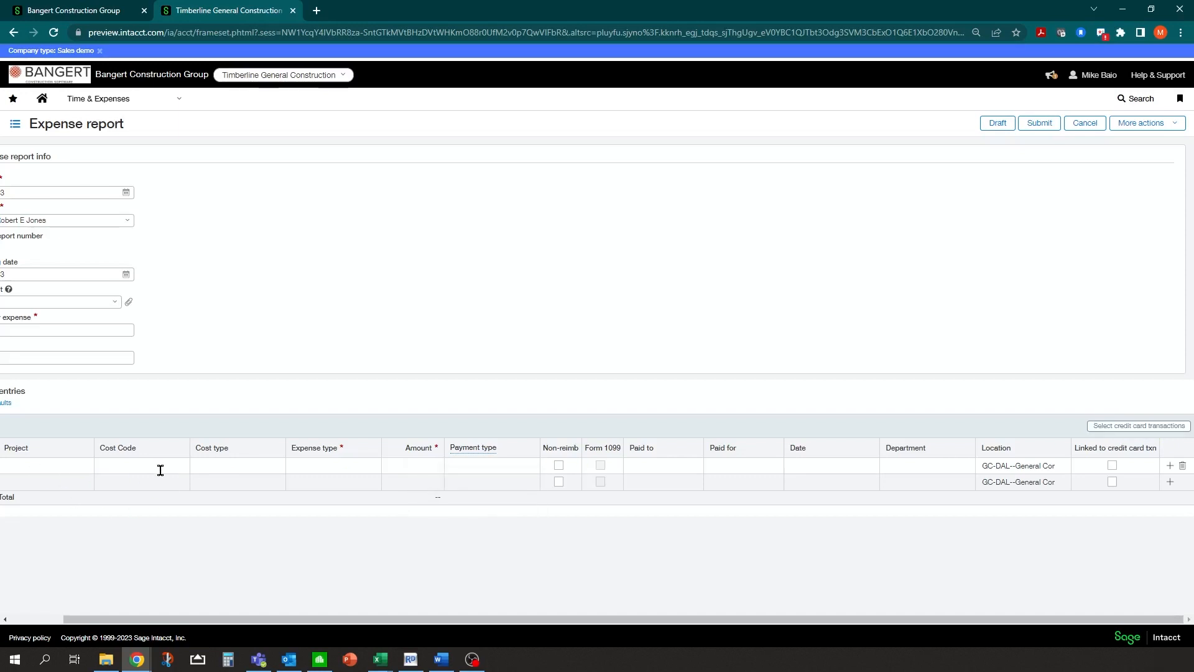
{"action": "left_click", "coordinate": [1128, 429]}
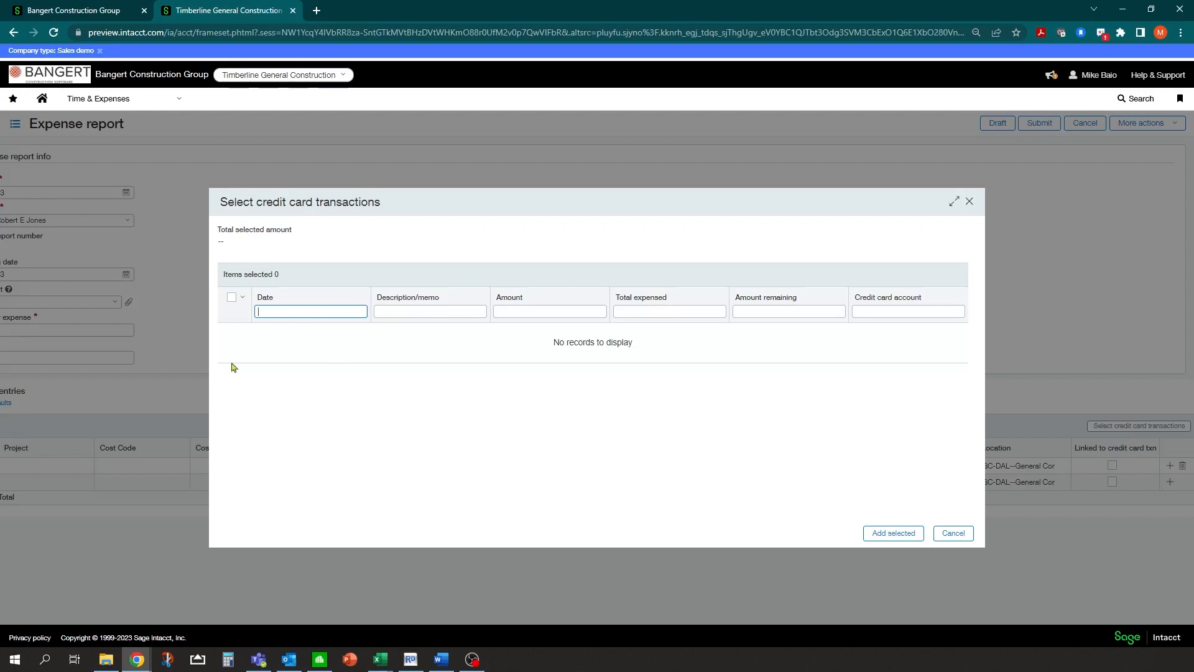
{"action": "left_click", "coordinate": [953, 533]}
{"action": "left_click", "coordinate": [47, 619]}
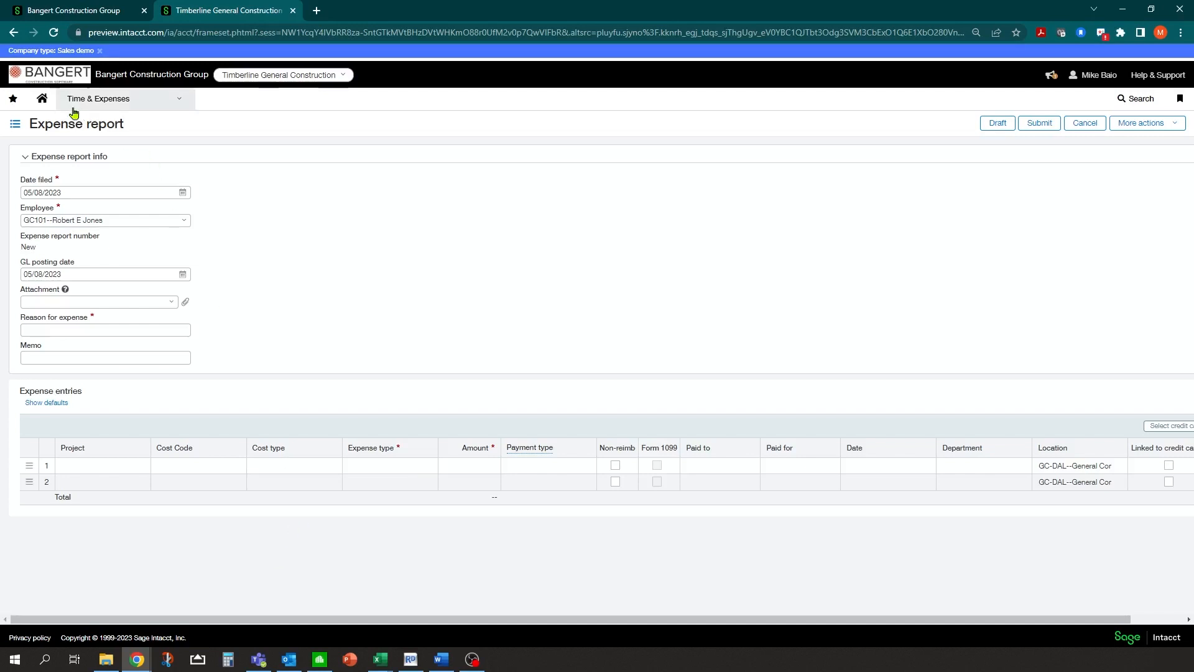
Step: Leave the expense report for the home page and open the 2023 R2 release notes
{"action": "left_click", "coordinate": [42, 98]}
{"action": "left_click", "coordinate": [654, 101]}
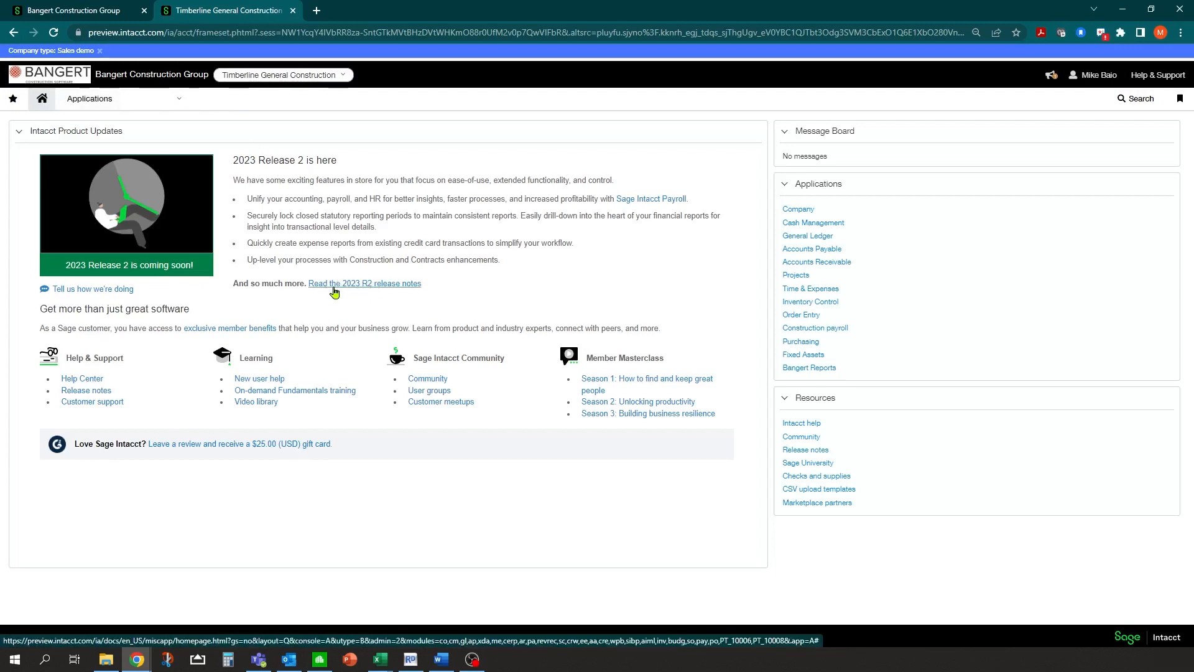
{"action": "left_click", "coordinate": [377, 285]}
Step: Look through the 2023 R2 release notes, covering the notable features and the changes by application, and return to the beginning
{"action": "scroll", "coordinate": [522, 333], "scroll_direction": "down", "scroll_amount": 3}
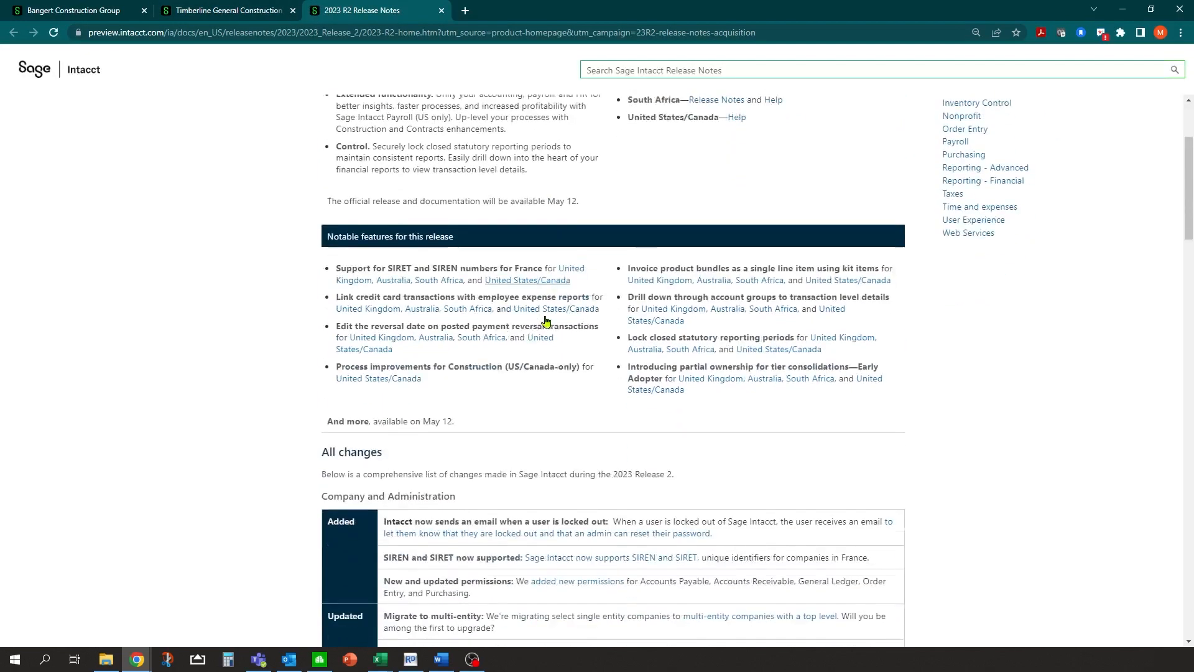
{"action": "scroll", "coordinate": [494, 296], "scroll_direction": "down", "scroll_amount": 1}
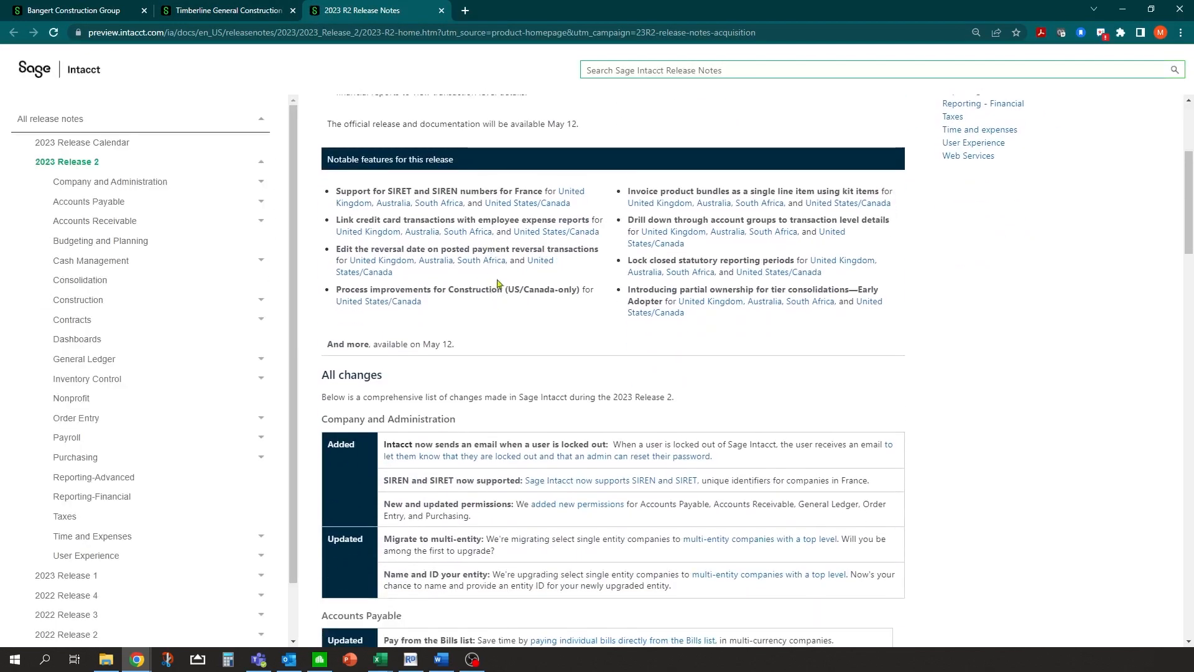
{"action": "scroll", "coordinate": [523, 249], "scroll_direction": "down", "scroll_amount": 7}
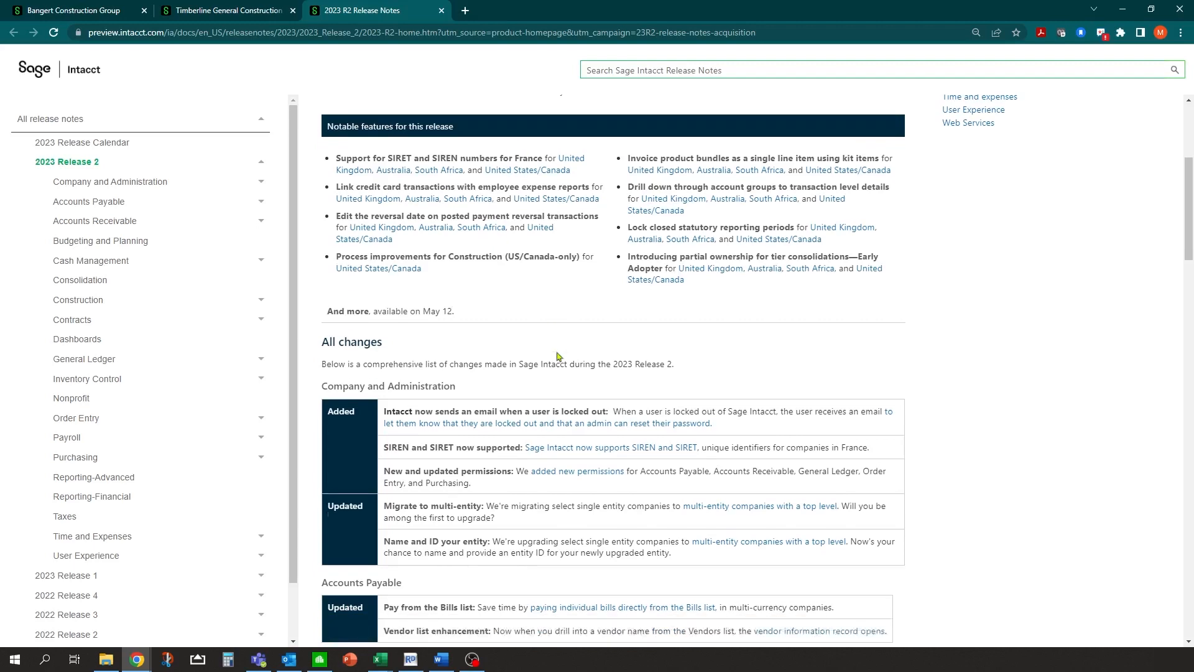
{"action": "scroll", "coordinate": [532, 330], "scroll_direction": "down", "scroll_amount": 8}
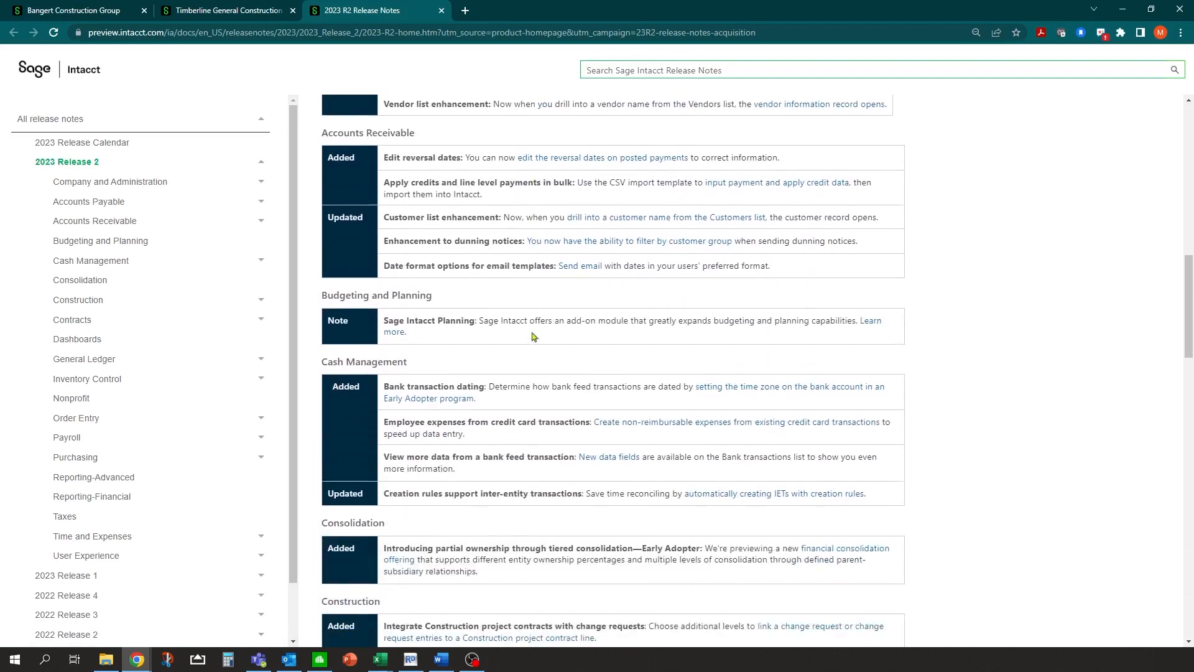
{"action": "scroll", "coordinate": [583, 322], "scroll_direction": "down", "scroll_amount": 7}
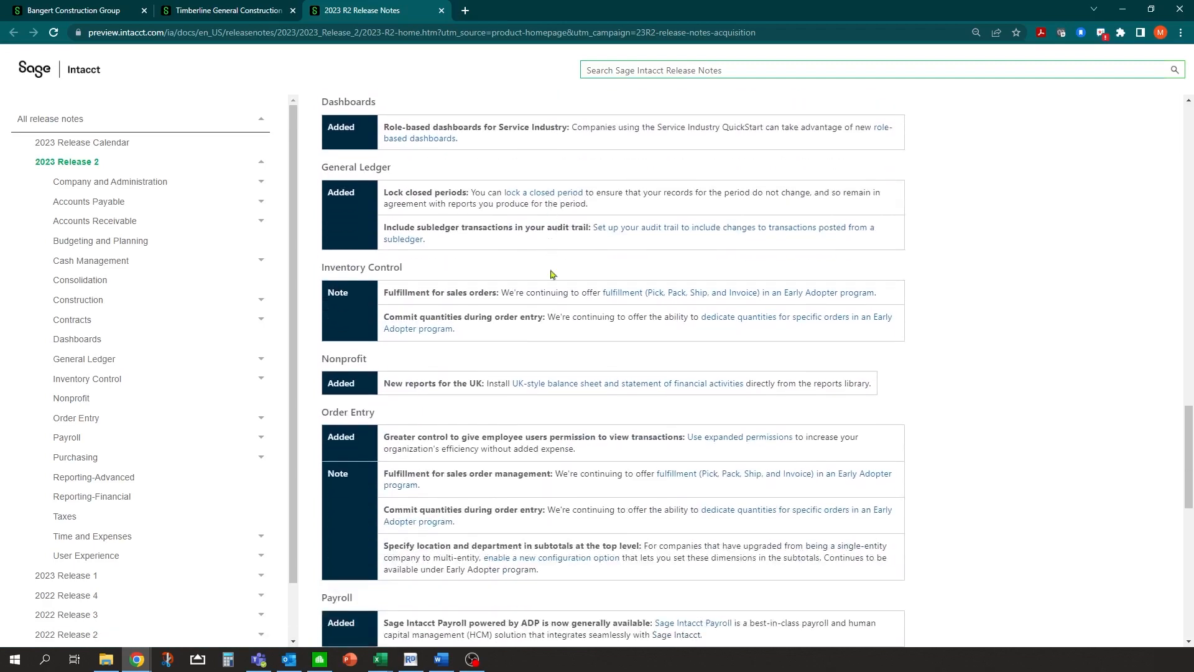
{"action": "scroll", "coordinate": [550, 275], "scroll_direction": "up", "scroll_amount": 20}
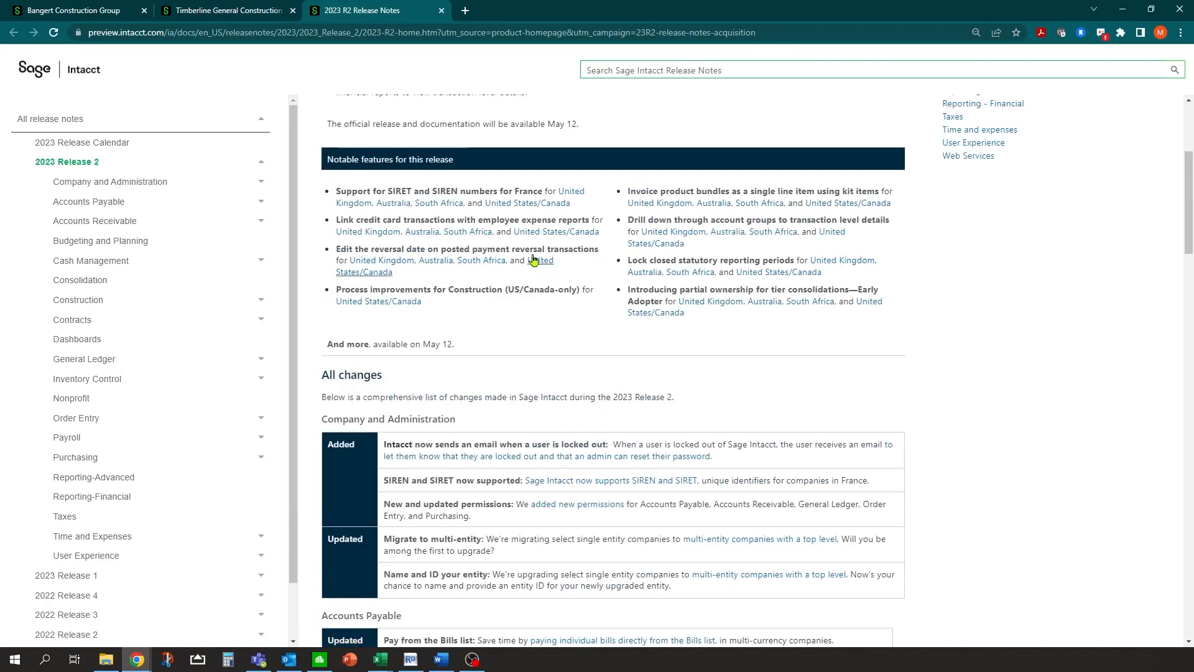
{"action": "scroll", "coordinate": [534, 260], "scroll_direction": "up", "scroll_amount": 4}
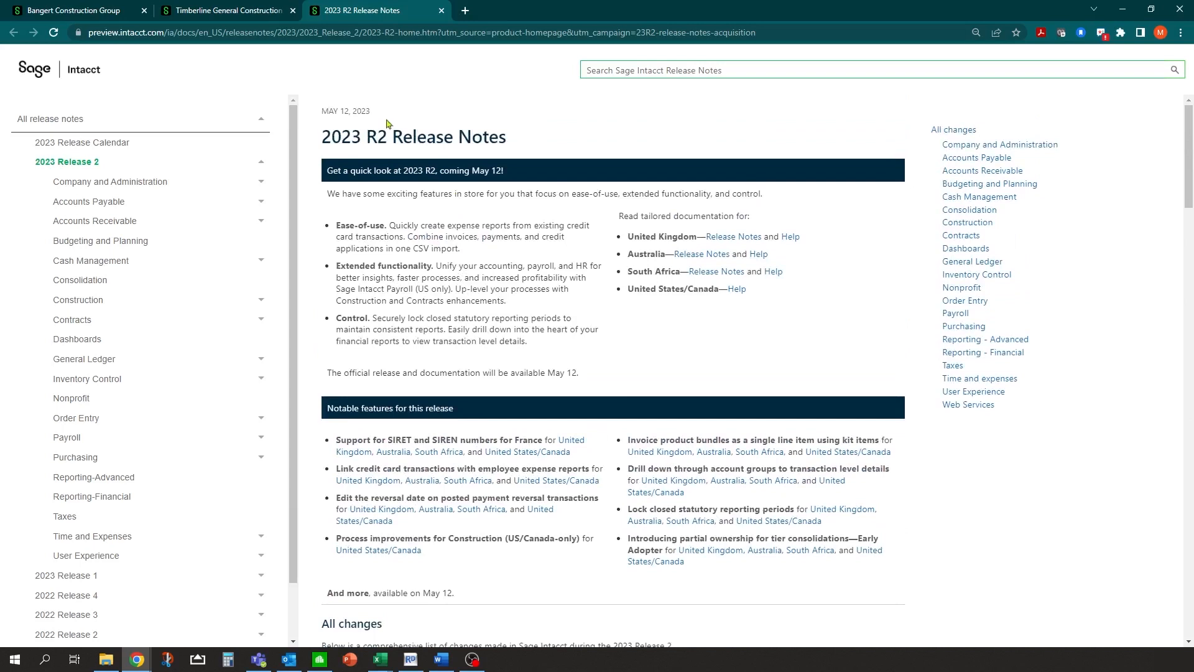